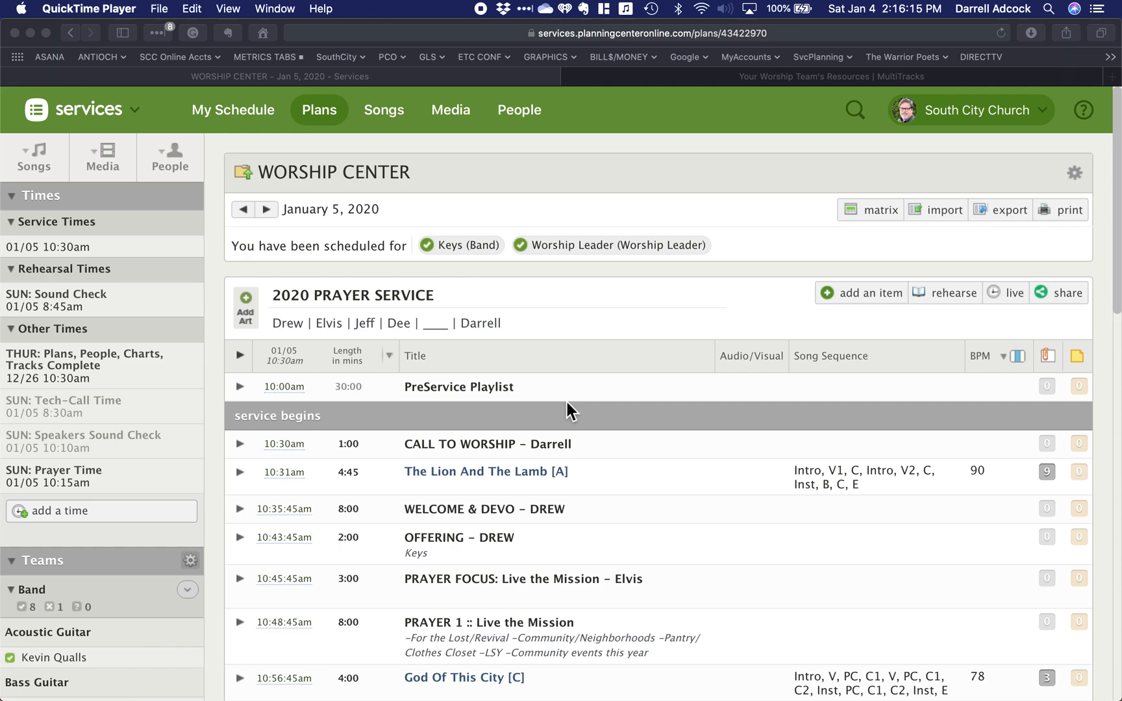
Step: Look over the January 5, 2020 service plan, and open the MultiTracks library page in Safari
scroll(602, 637, "down", 5)
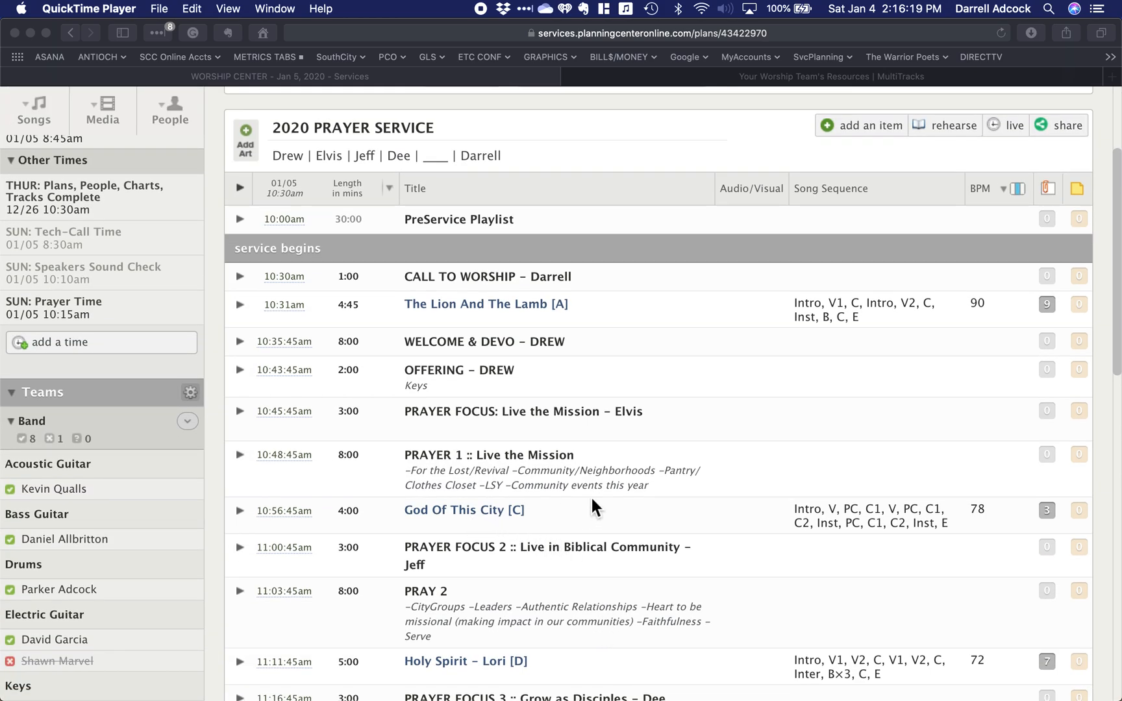
scroll(592, 494, "up", 5)
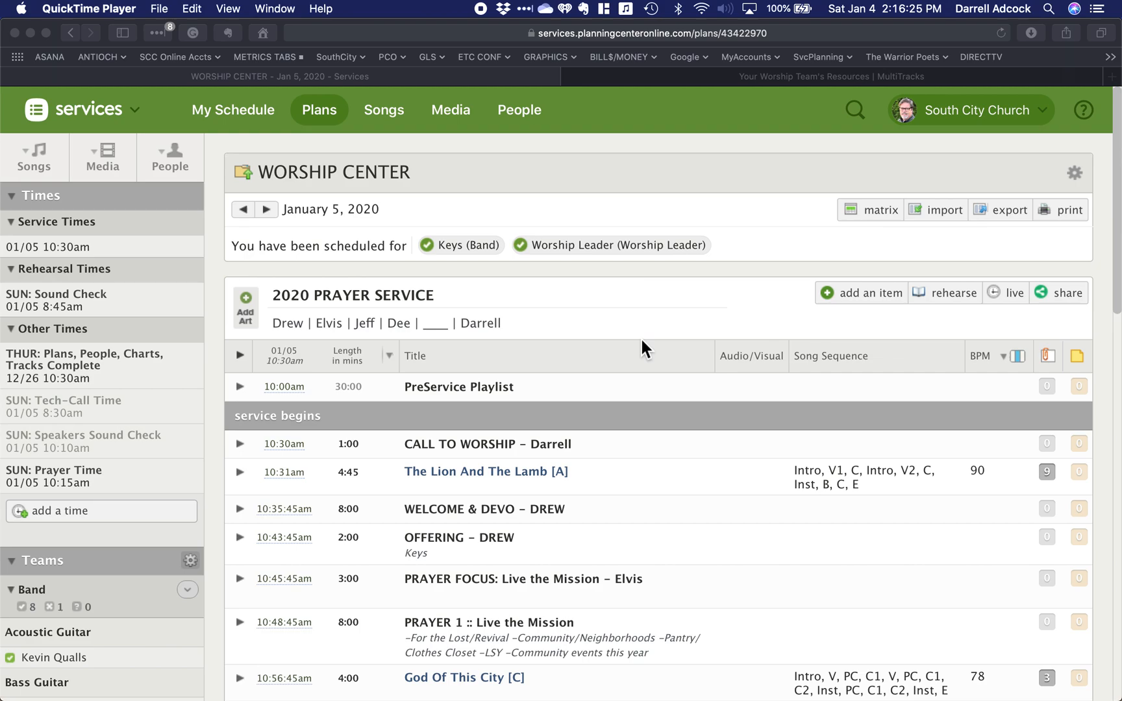
key("super+Tab")
key("super+Tab")
key("super+Tab")
key("super+Tab")
key("super+Tab")
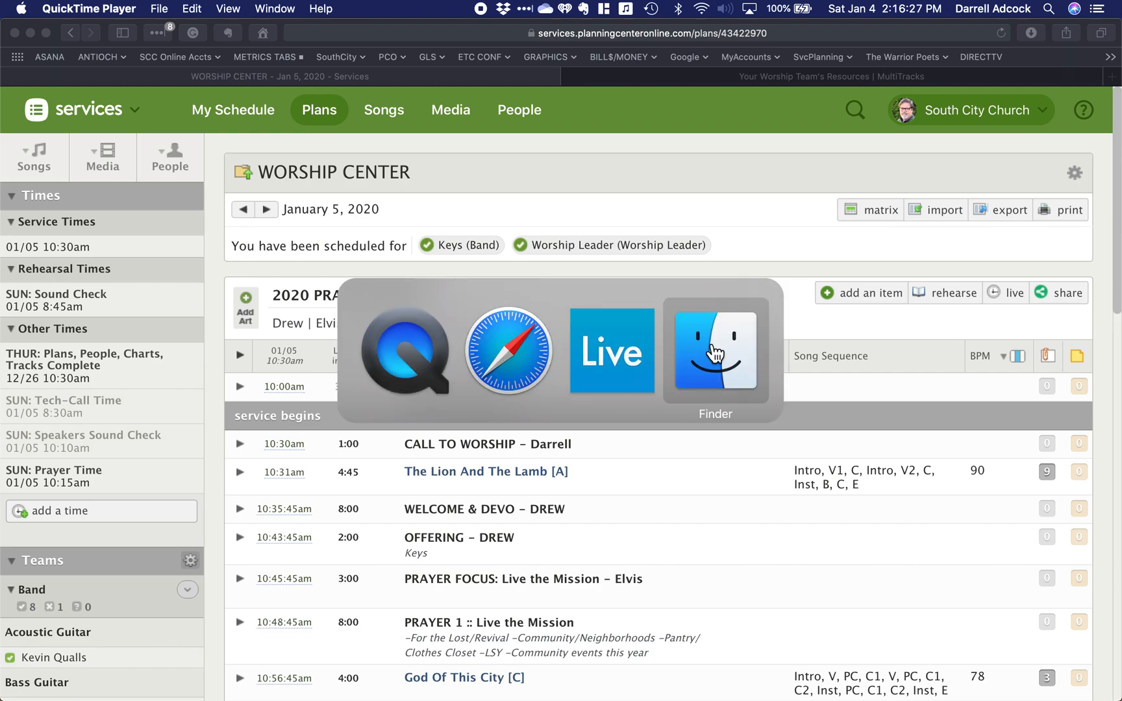
left_click(523, 354)
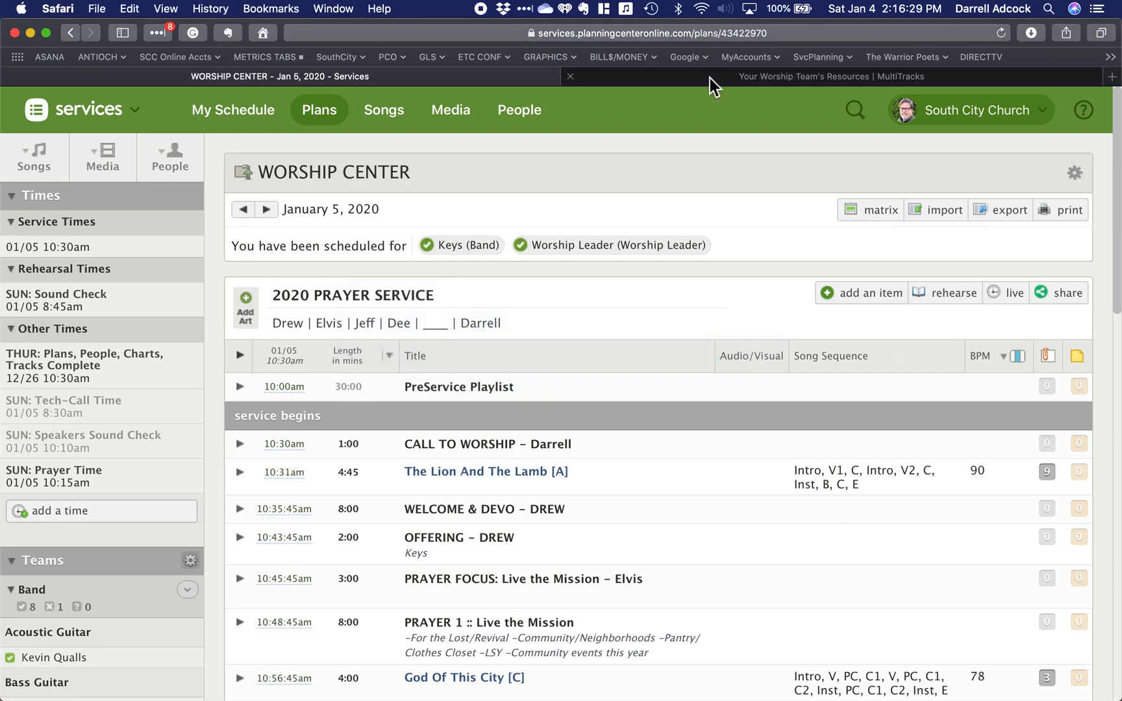
left_click(709, 76)
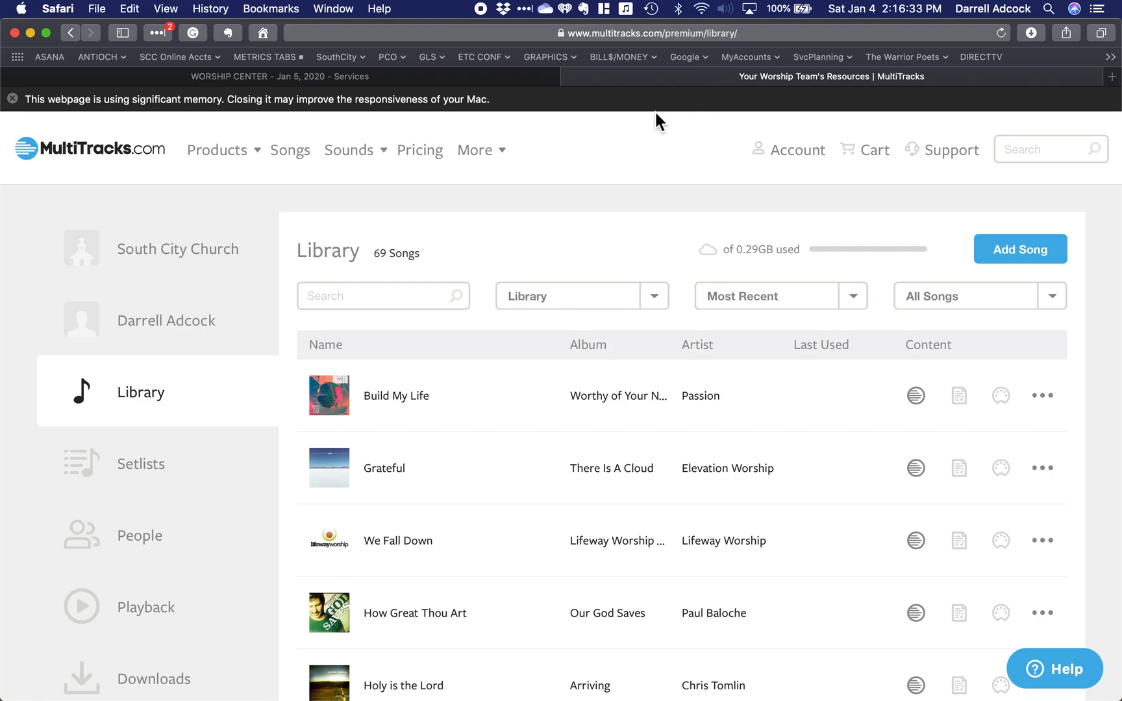
Step: Locate the SCC Worship Logins file in Finder's MULTITRACKS folder and return to the MultiTracks library in Safari
key("super+Tab")
key("super+Tab")
key("super+Tab")
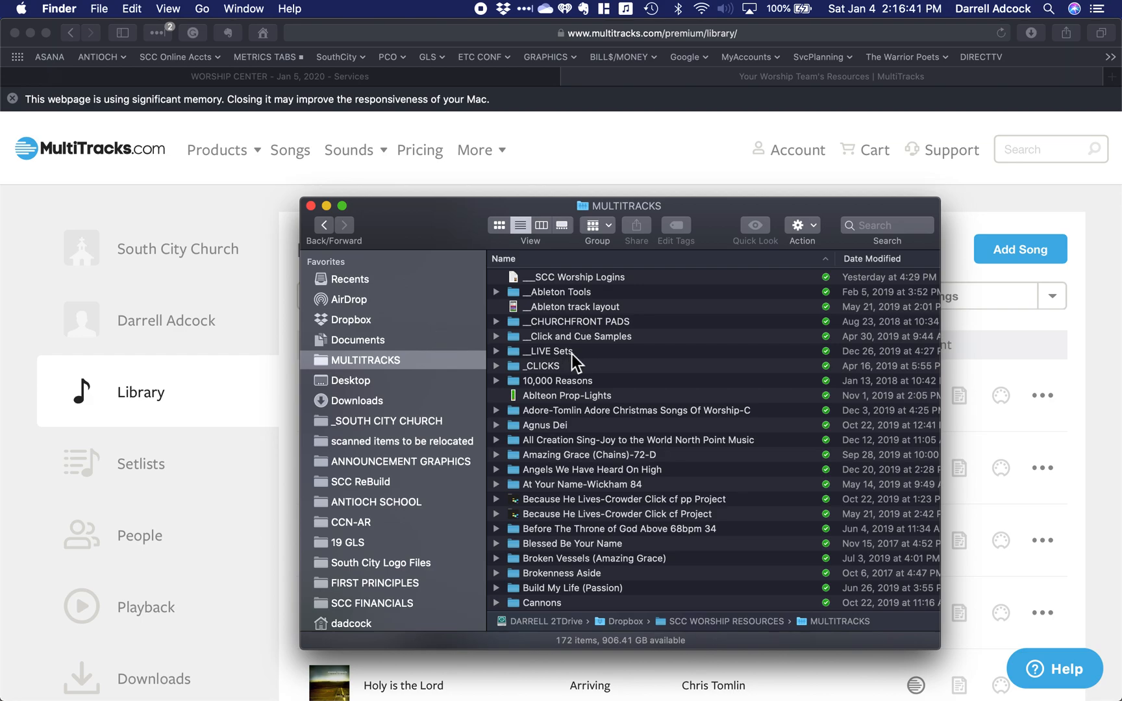
left_click(608, 280)
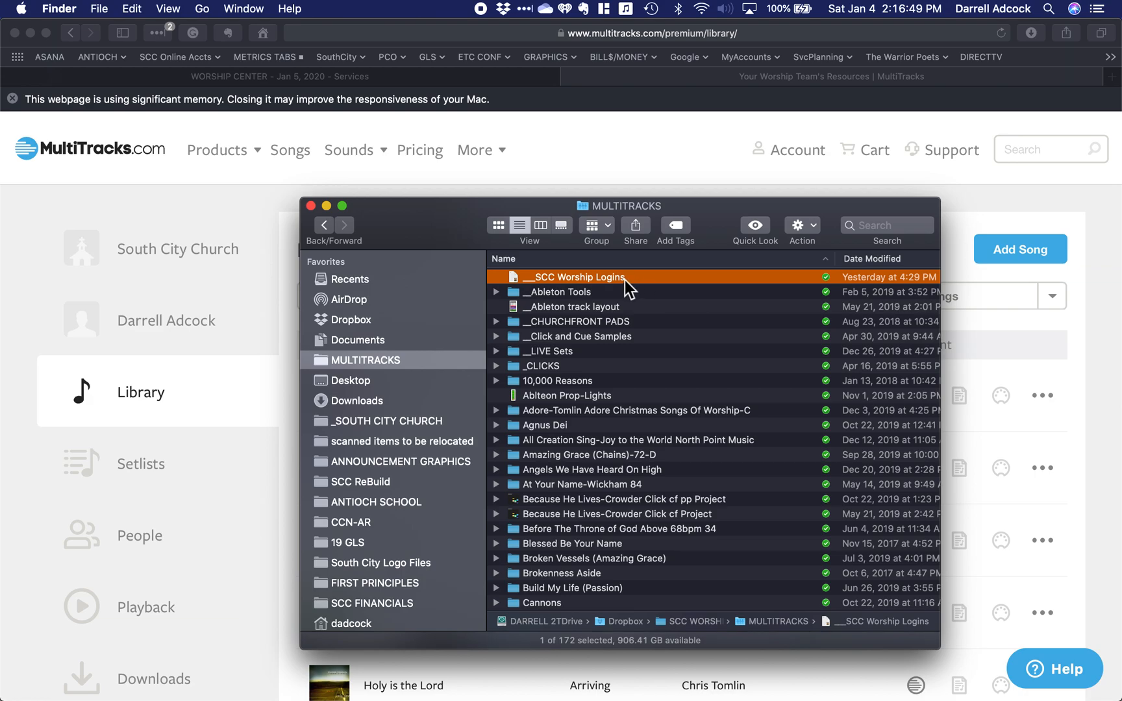
left_click(801, 161)
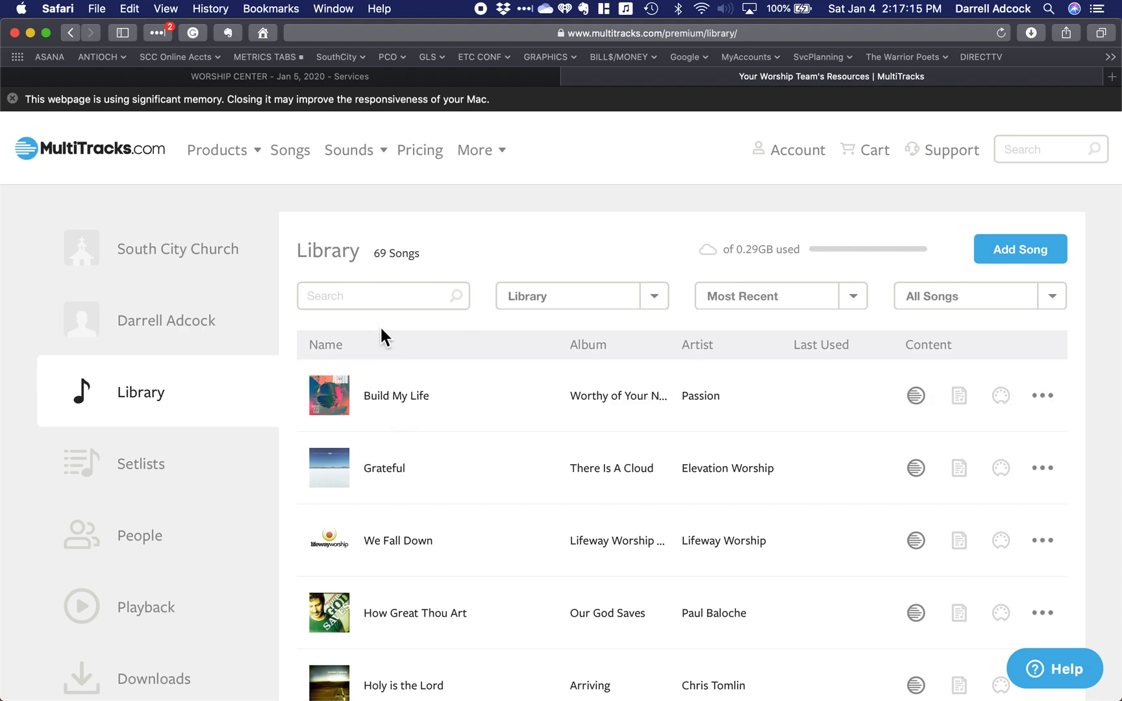
Step: Search the song library for "god" and look through the results for God Of This City
left_click(351, 296)
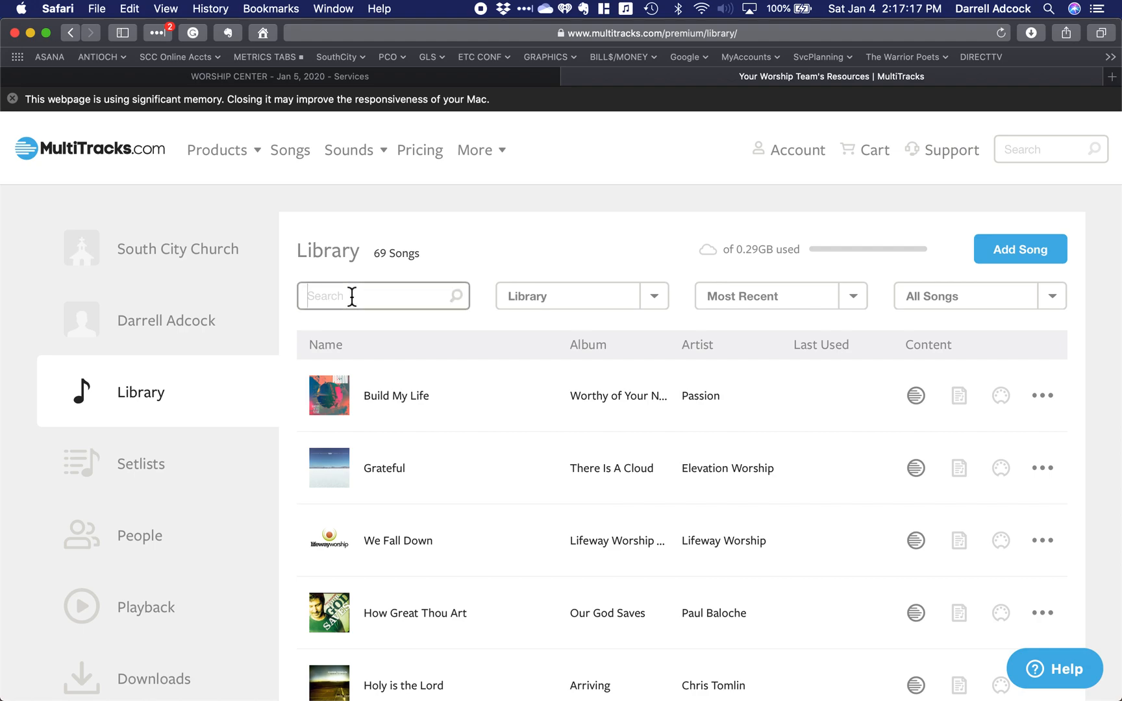
type("god")
key("Return")
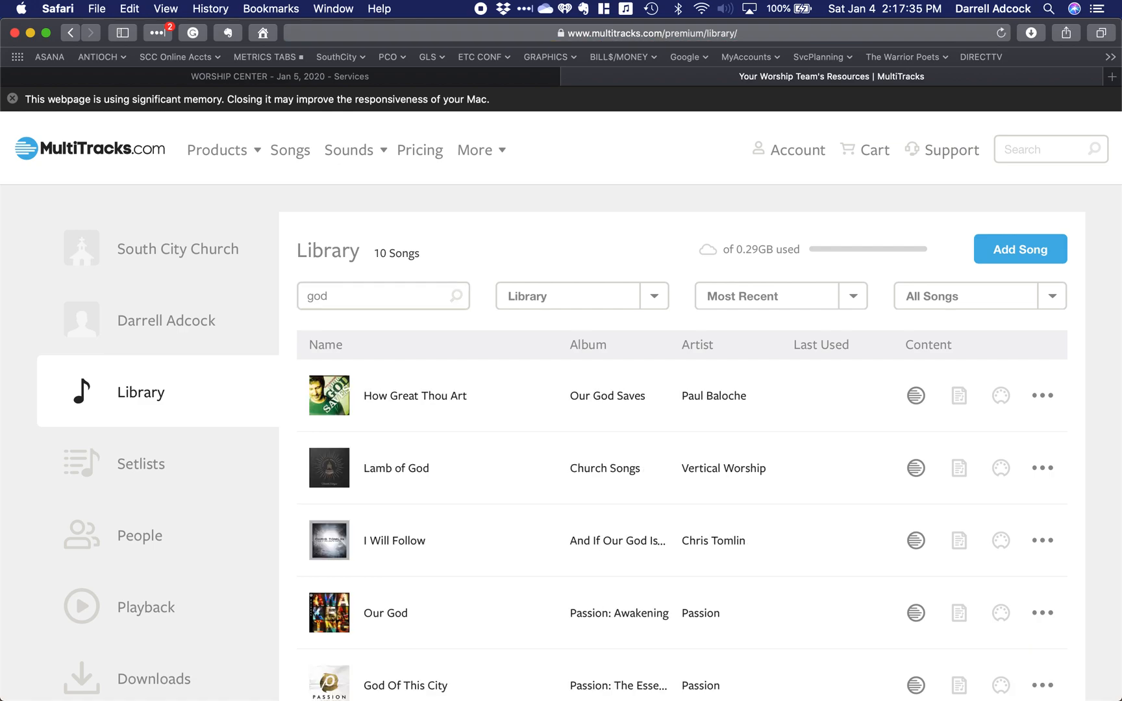
scroll(526, 459, "down", 5)
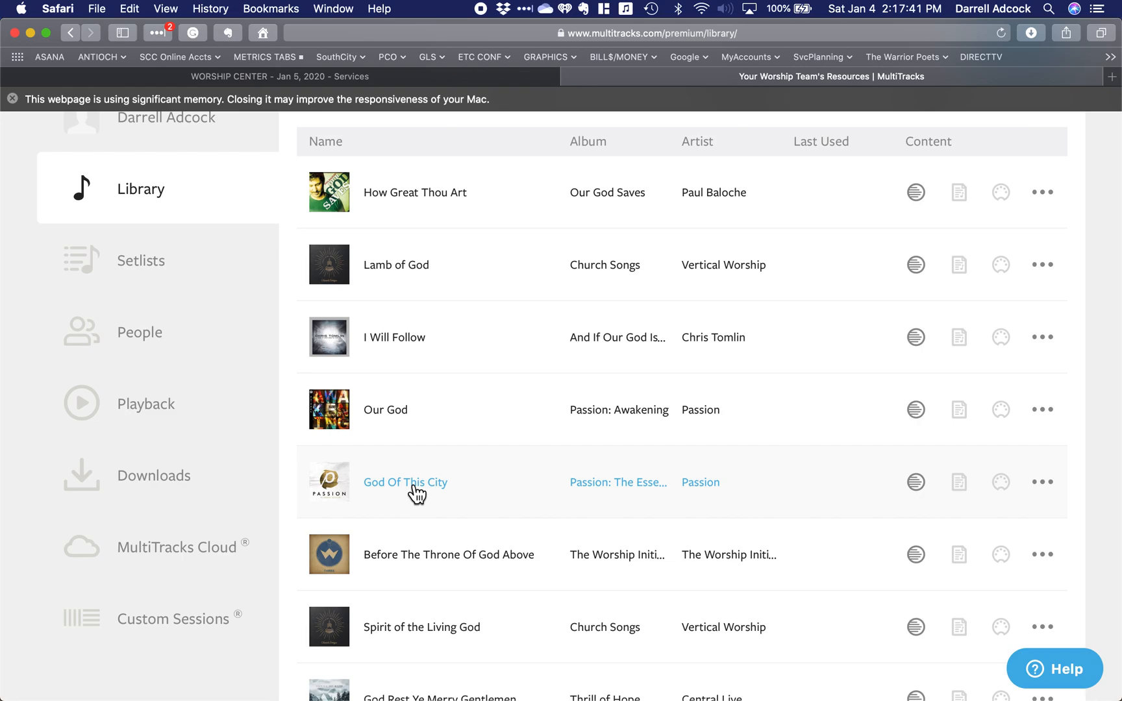
scroll(416, 495, "up", 5)
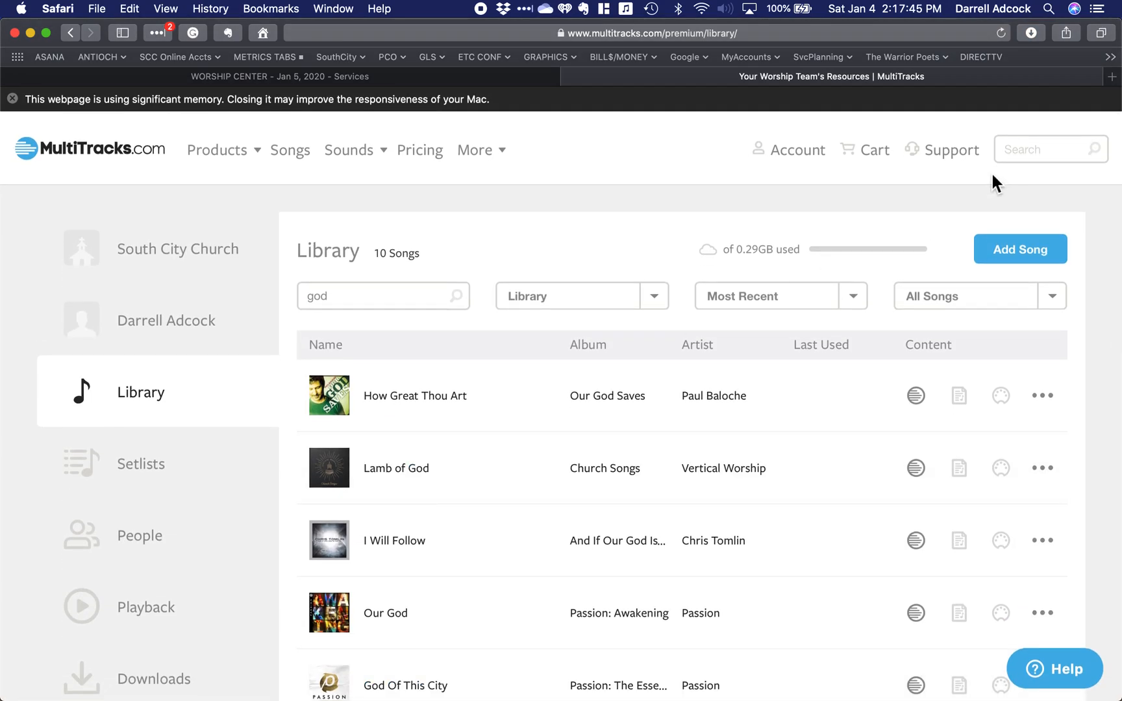
Step: Dismiss the memory notice and open the MultiTracks download options for God Of This City by Passion
left_click(1033, 149)
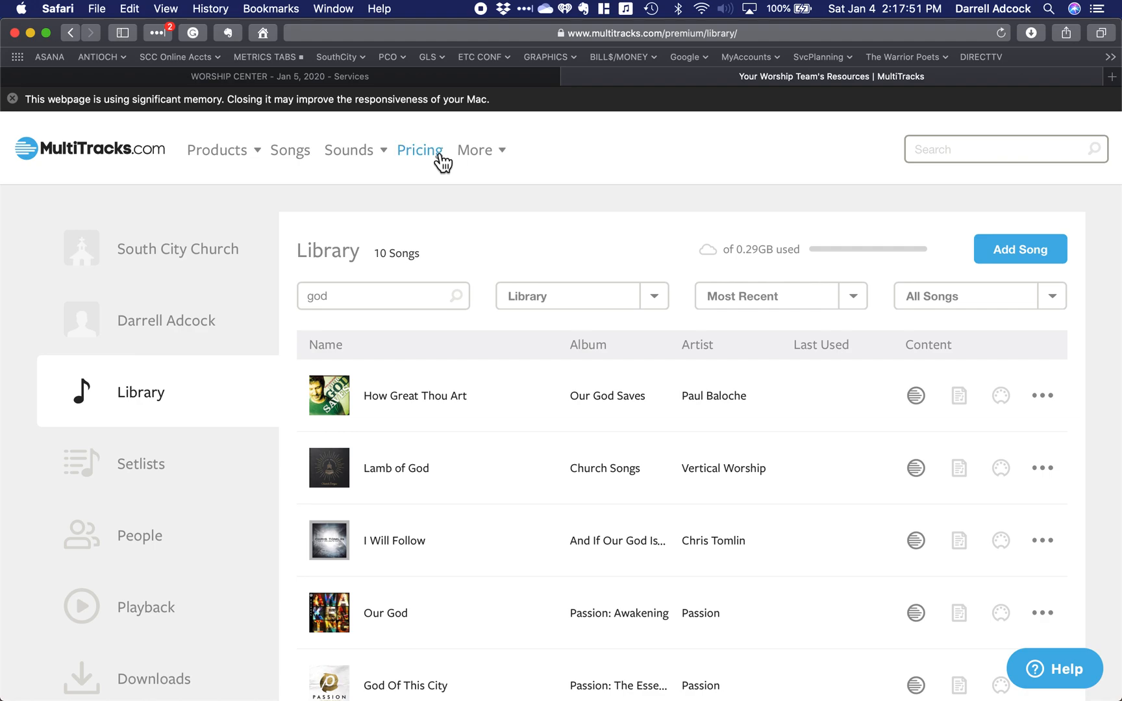
left_click(12, 98)
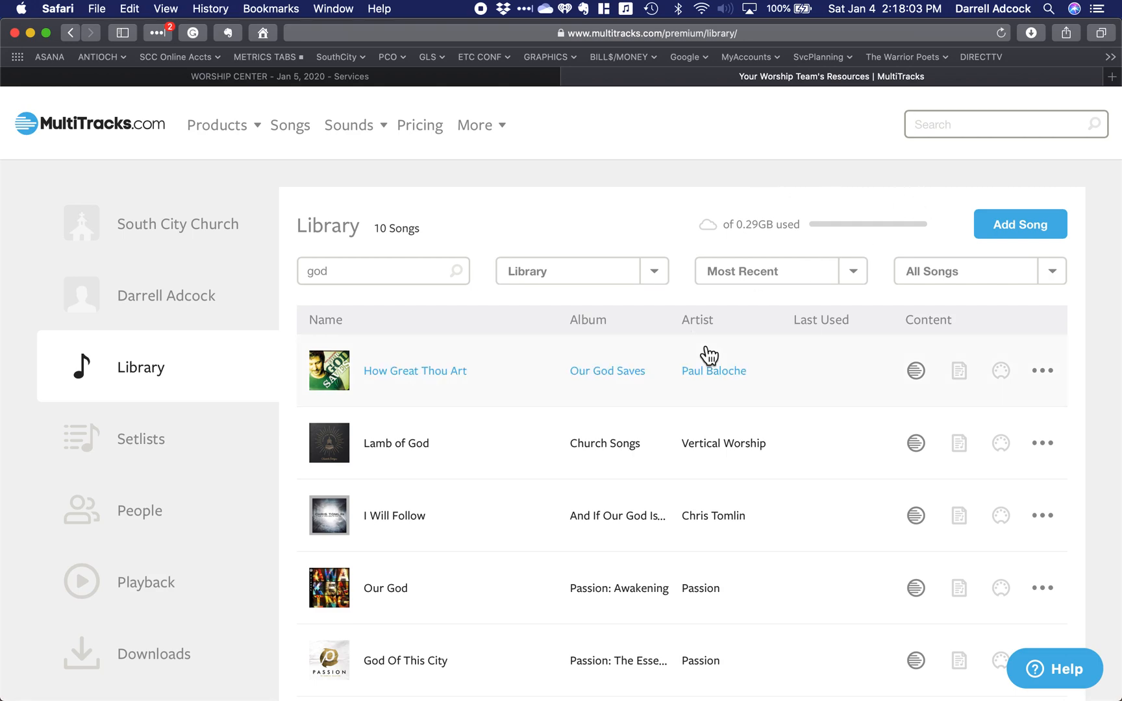
left_click(407, 659)
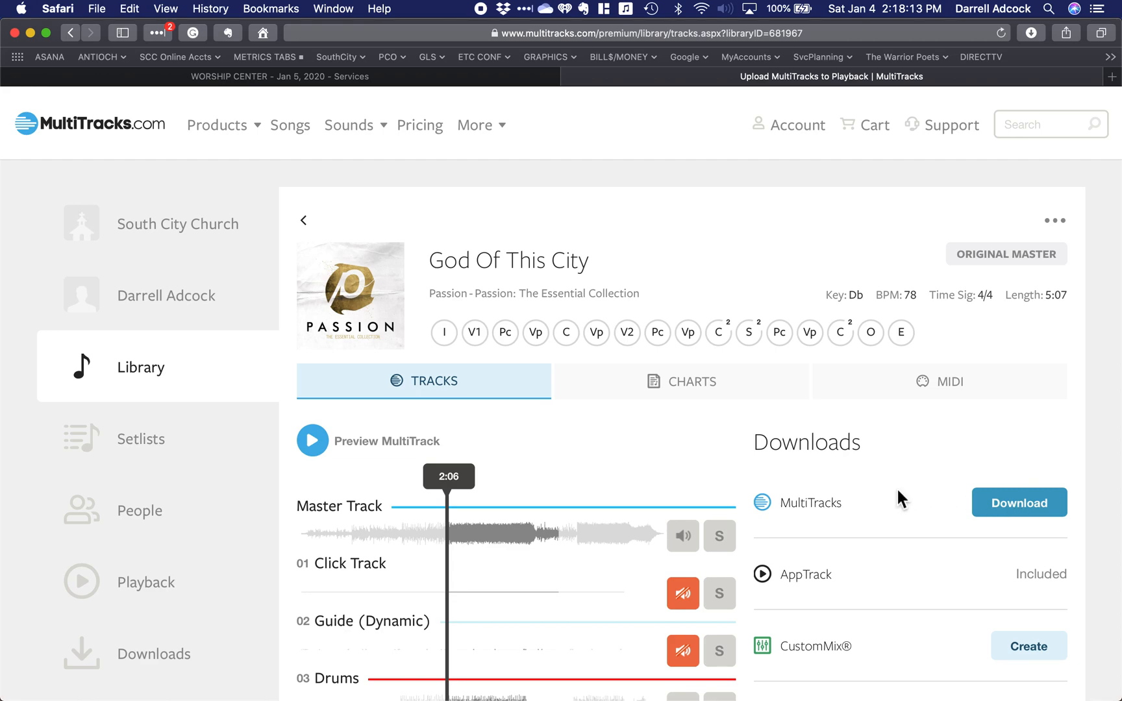
left_click(975, 503)
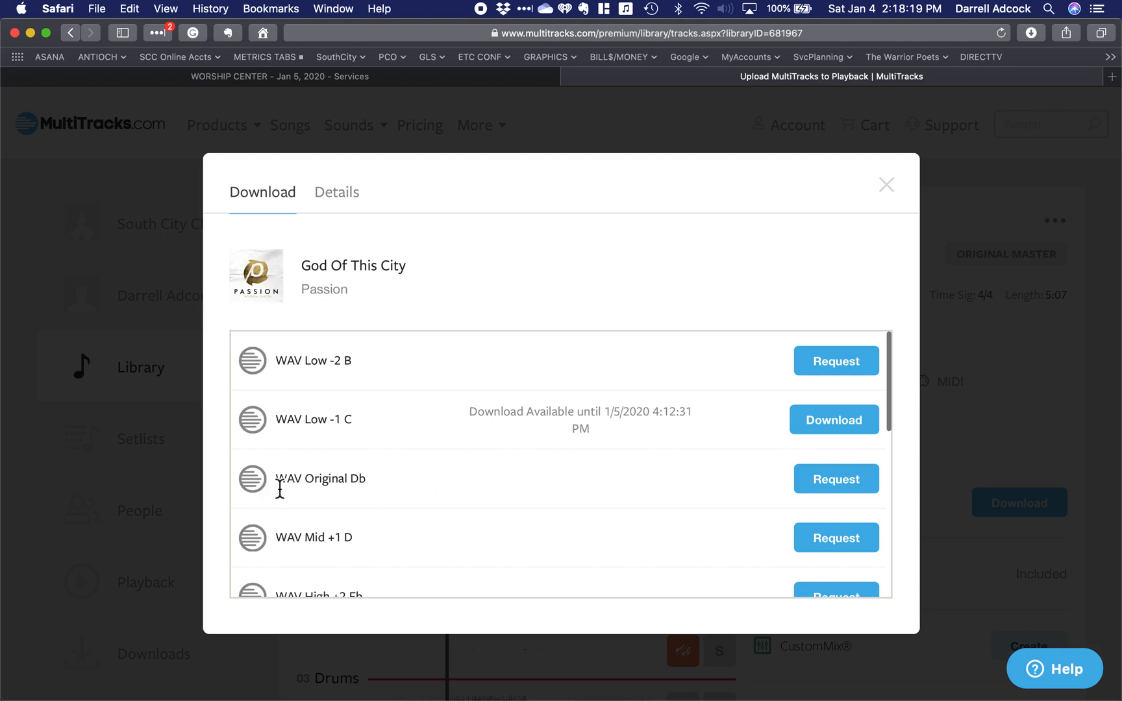
Step: Review the downloadable keys and formats, request the WAV Original Db version, and close the download options
scroll(305, 493, "down", 6)
scroll(296, 457, "up", 8)
scroll(566, 487, "down", 3)
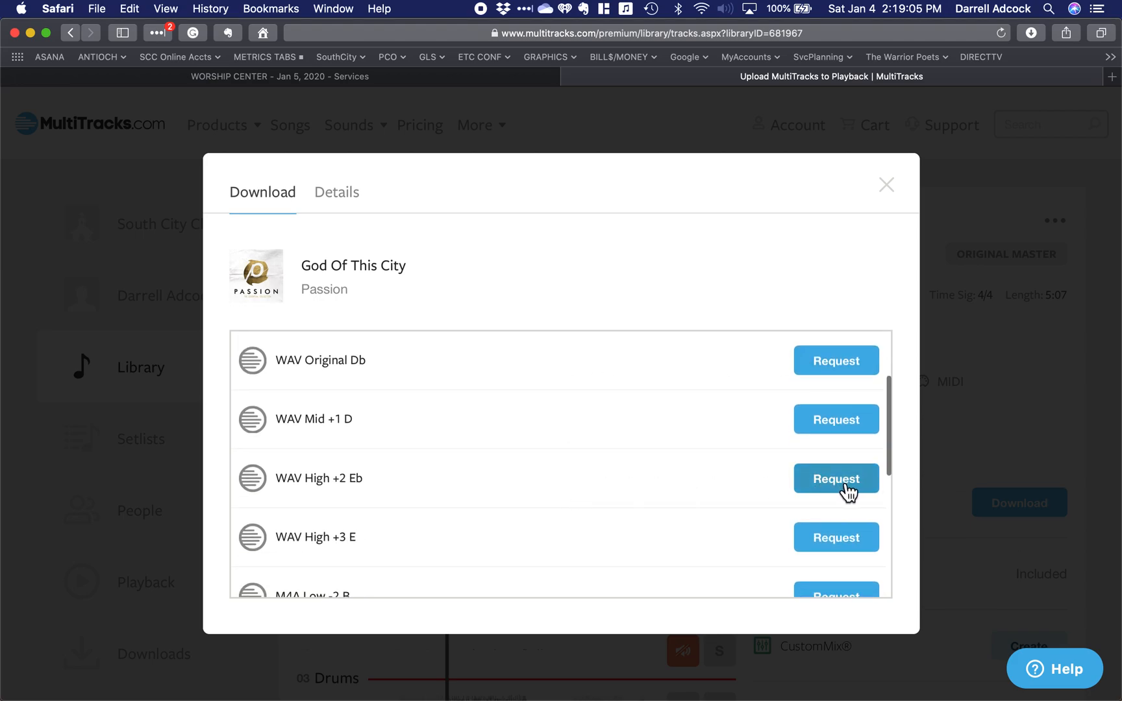
scroll(596, 470, "up", 3)
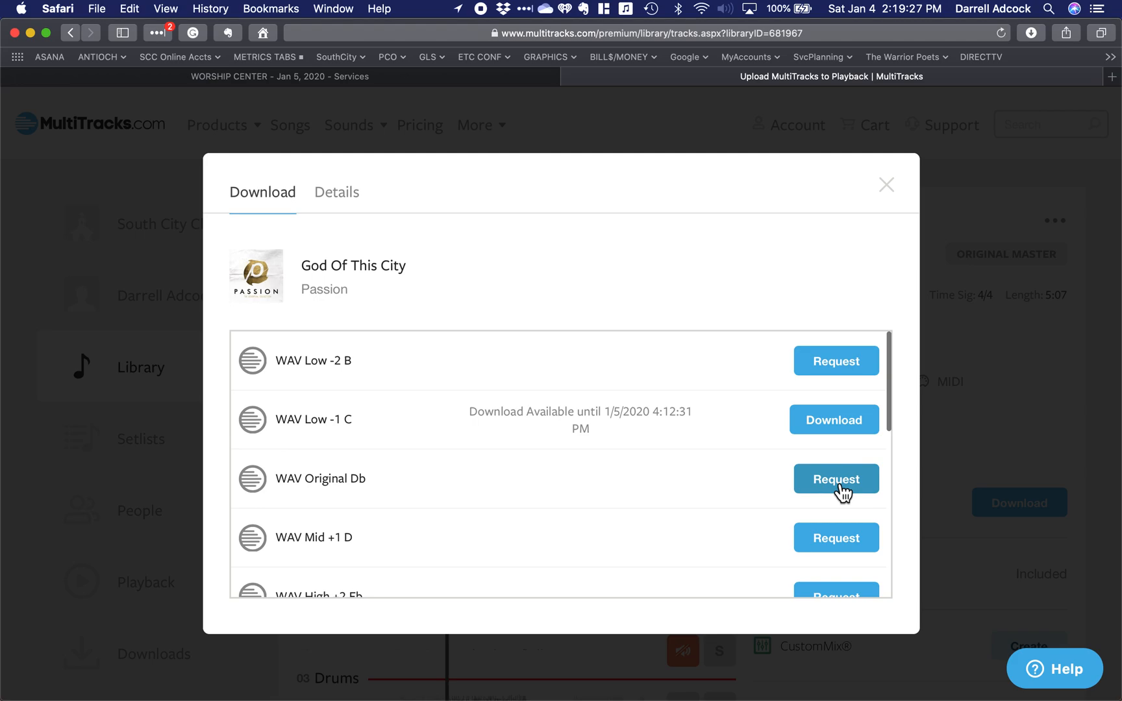
left_click(806, 491)
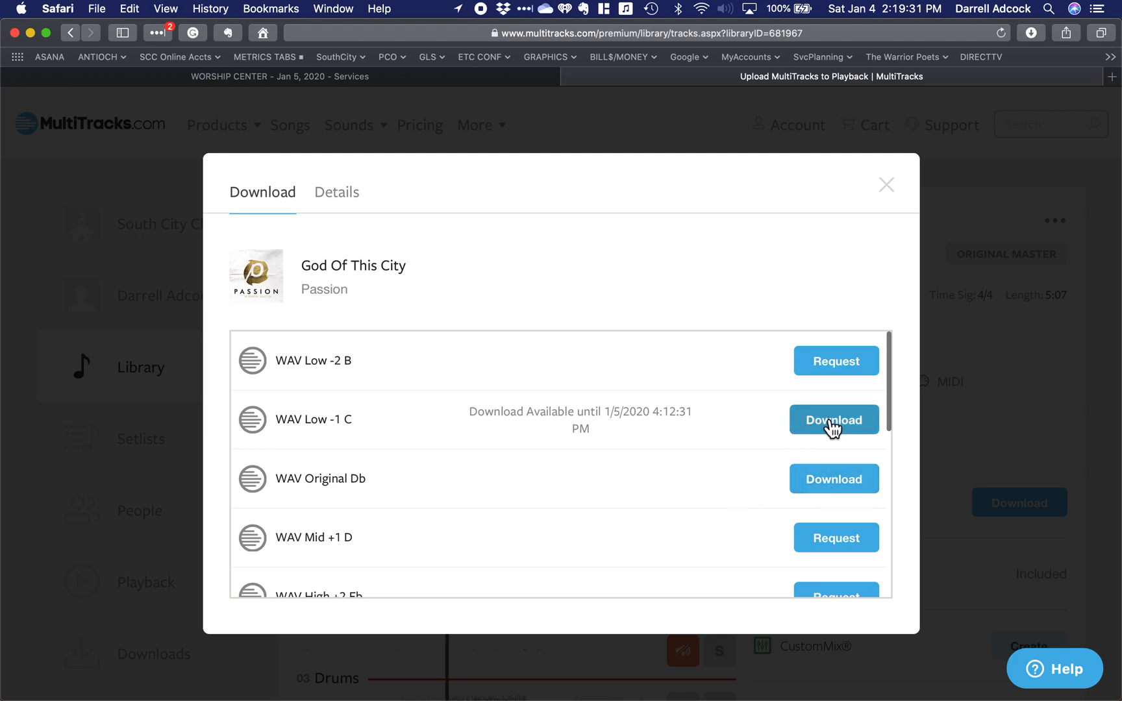
left_click(887, 186)
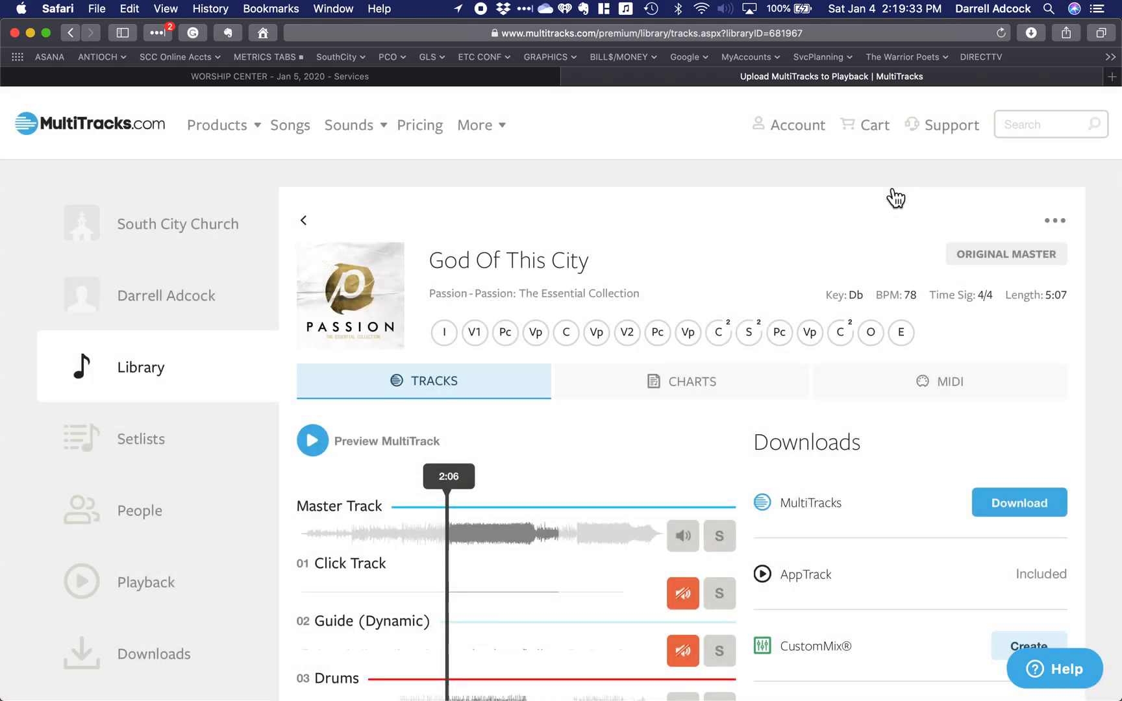
Step: Return to the January 5, 2020 service plan to check the songs, and switch to Ableton Live
left_click(570, 77)
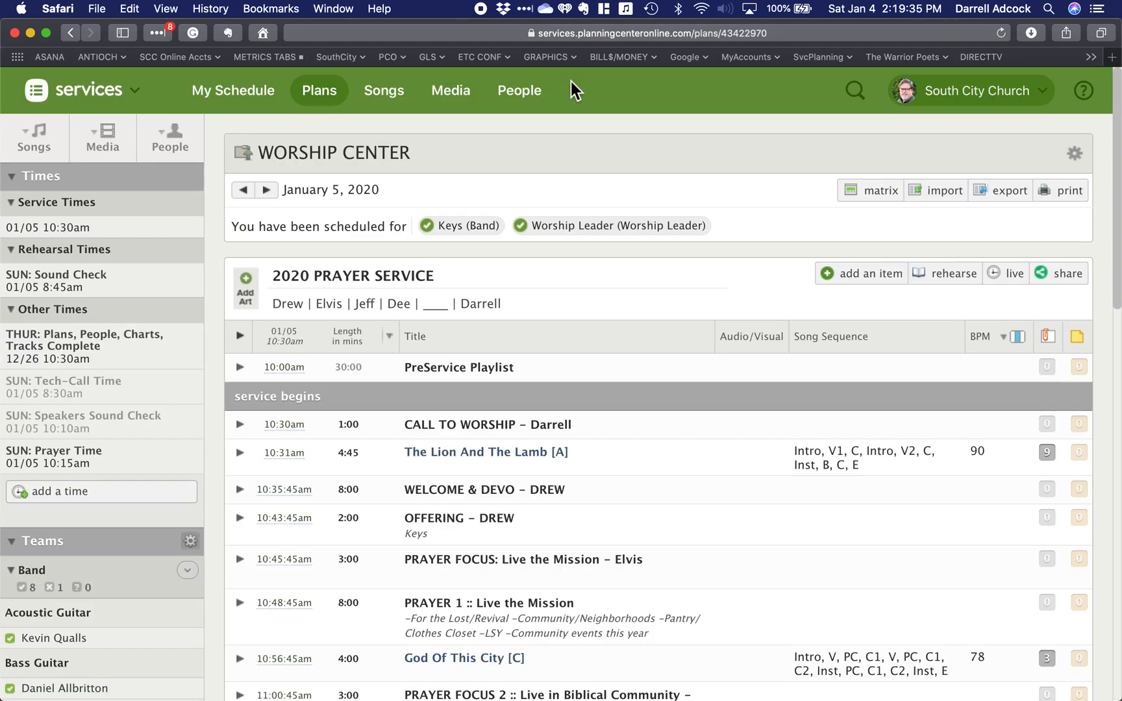
mouse_move(613, 227)
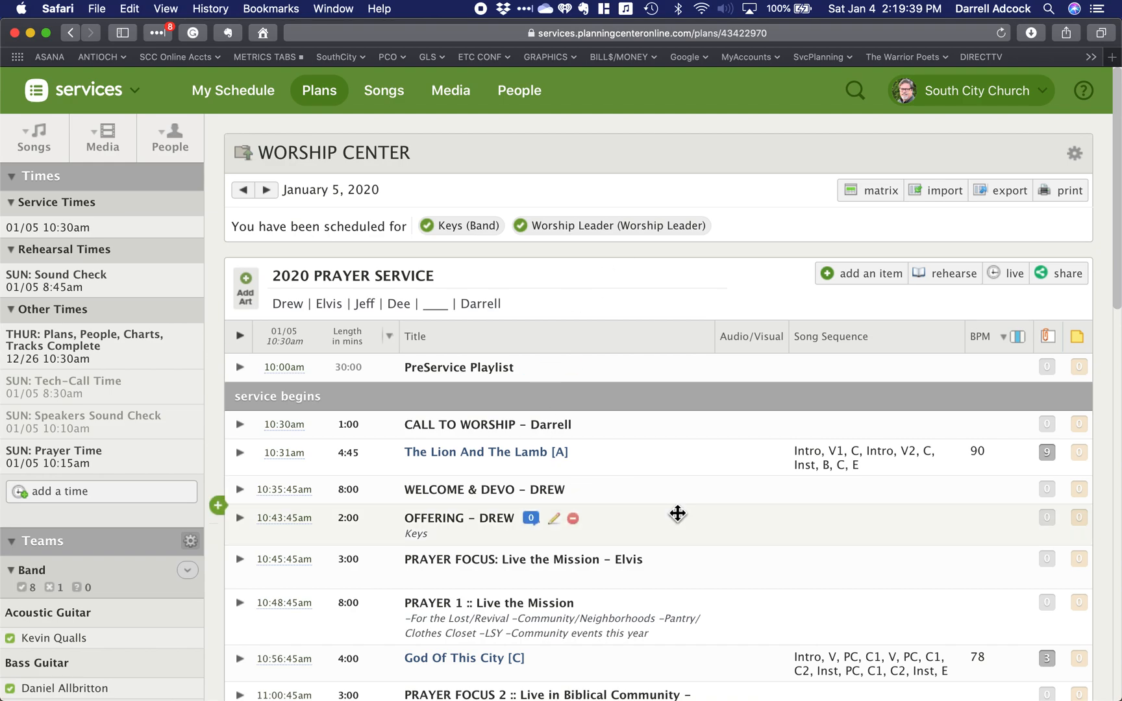
key("super+Tab")
key("super+Tab")
key("super+Tab")
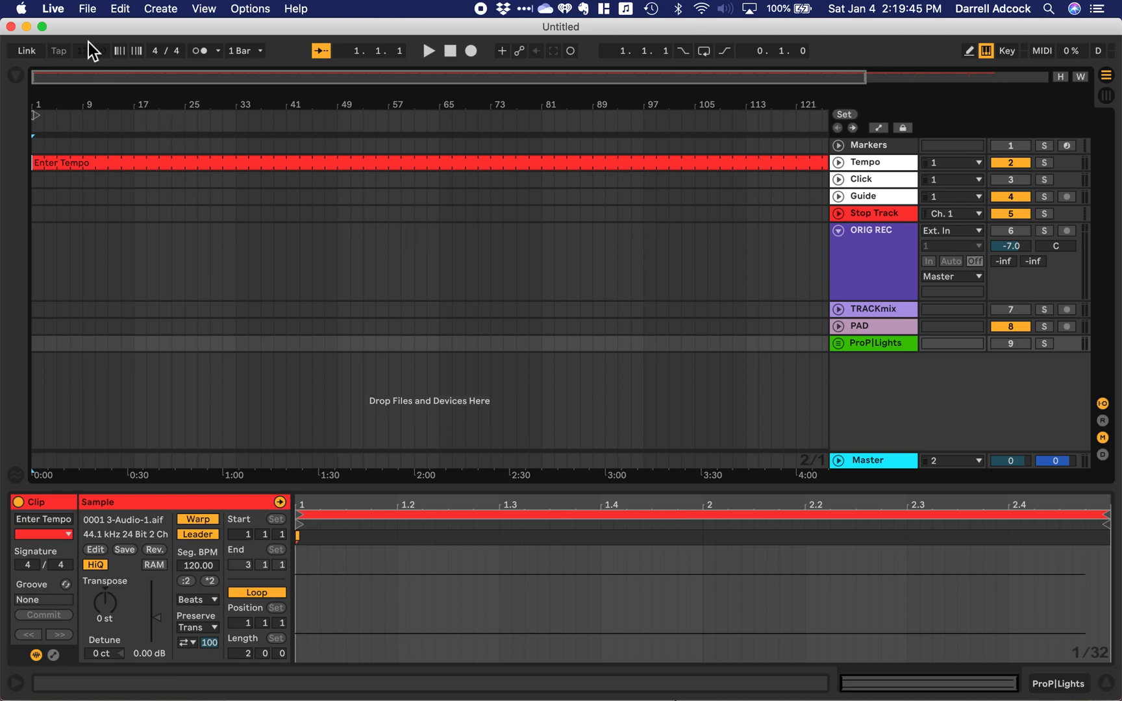
Step: Start saving the untitled Live set and browse the MULTITRACKS folder as its location
left_click(85, 12)
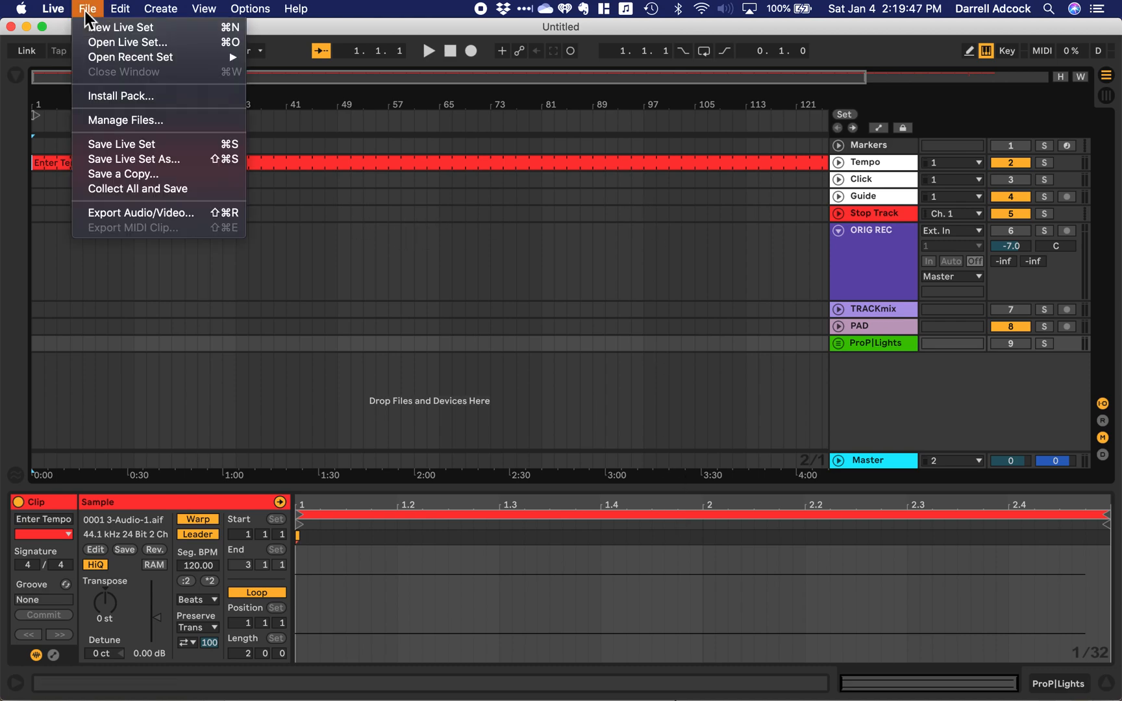
left_click(135, 148)
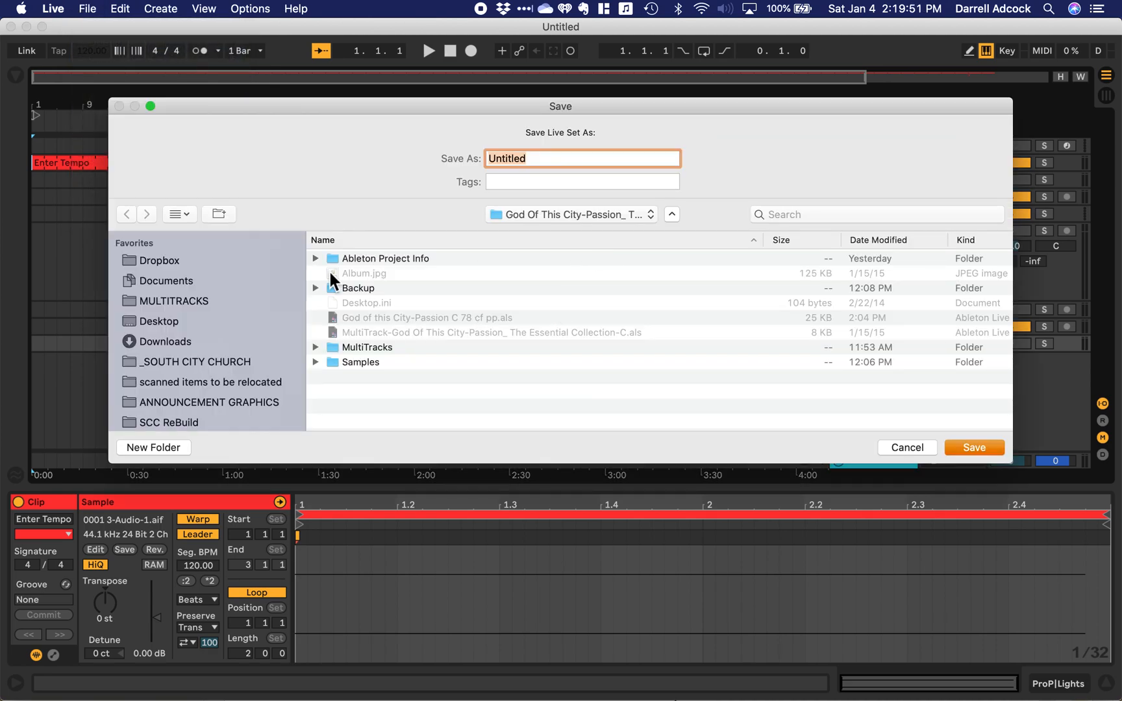
left_click(163, 303)
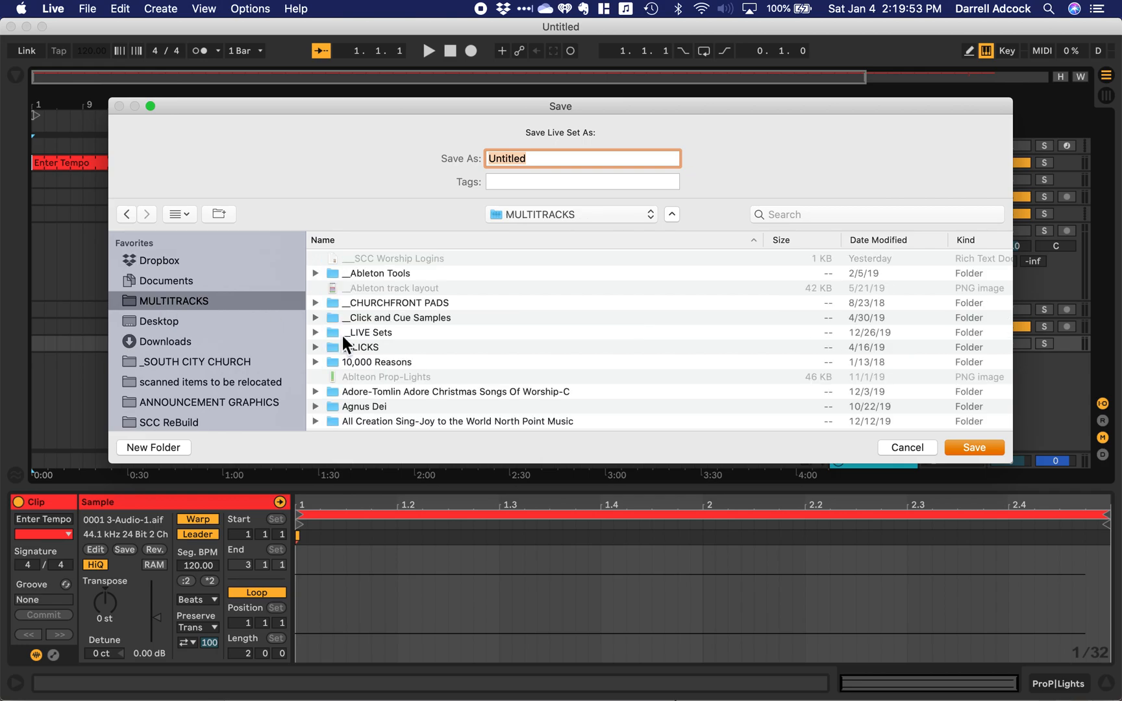
scroll(368, 352, "down", 5)
scroll(368, 352, "down", 3)
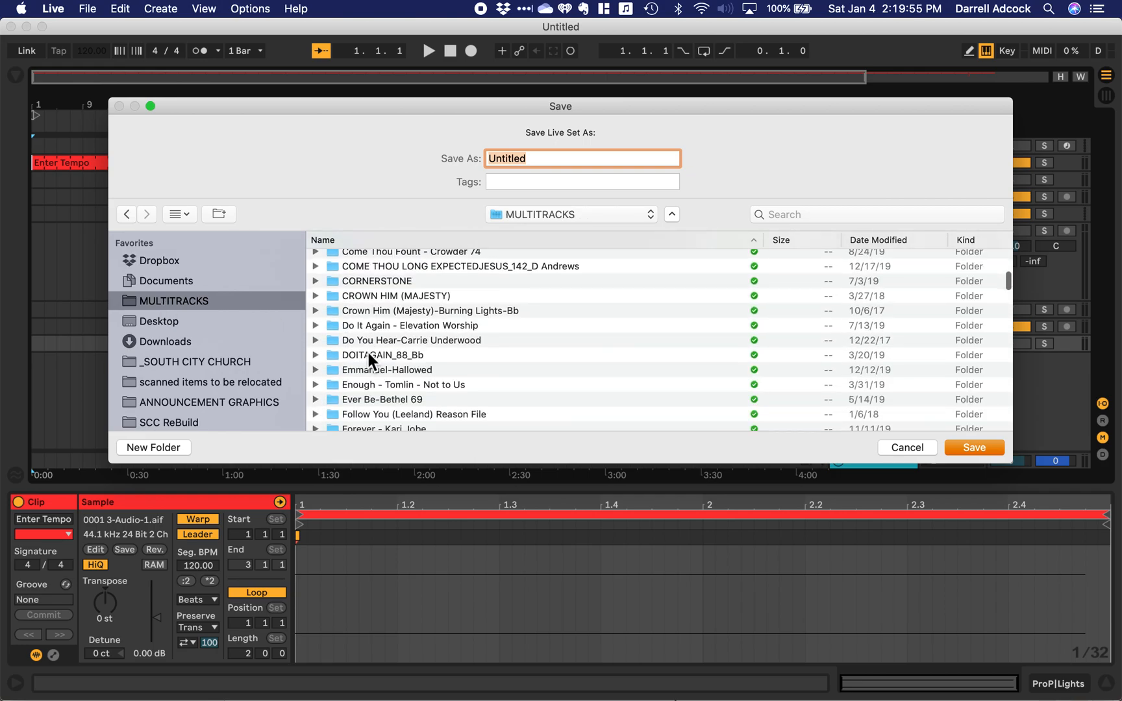
Step: In Finder's Downloads folder, group the four HWH_Benev_Tool PDFs into a new folder, keeping its default name
key("super+Tab")
left_click(617, 383)
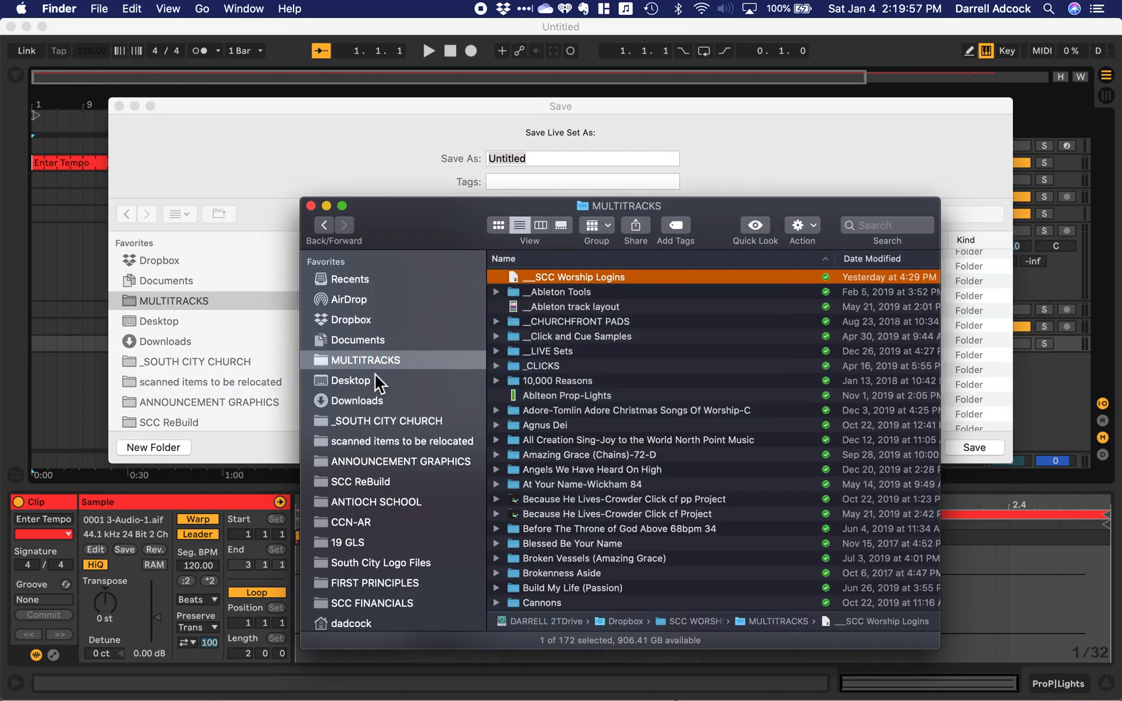
left_click(359, 403)
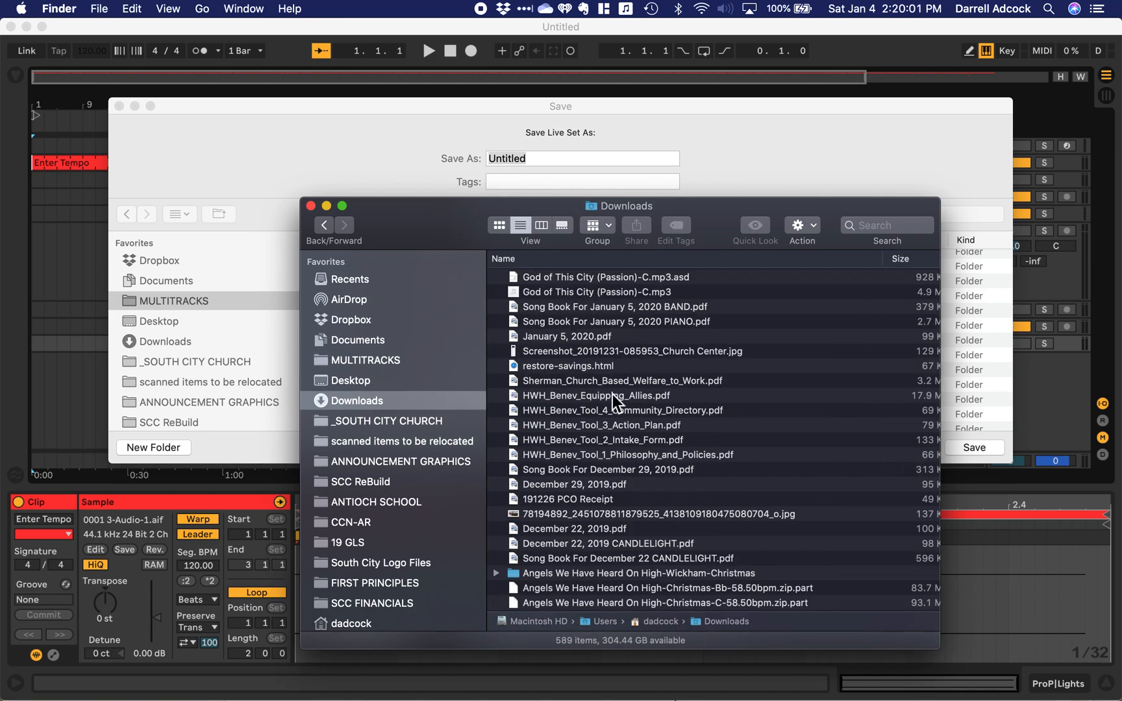
left_click(591, 413)
left_click(584, 462, "shift")
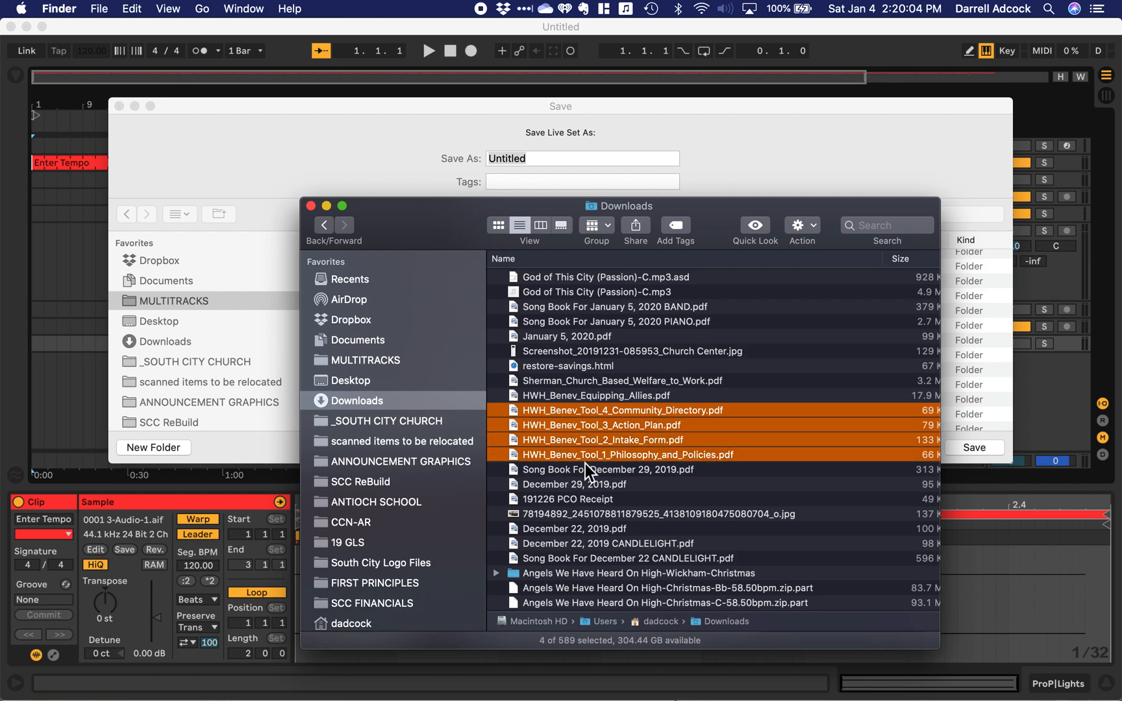
left_click(97, 10)
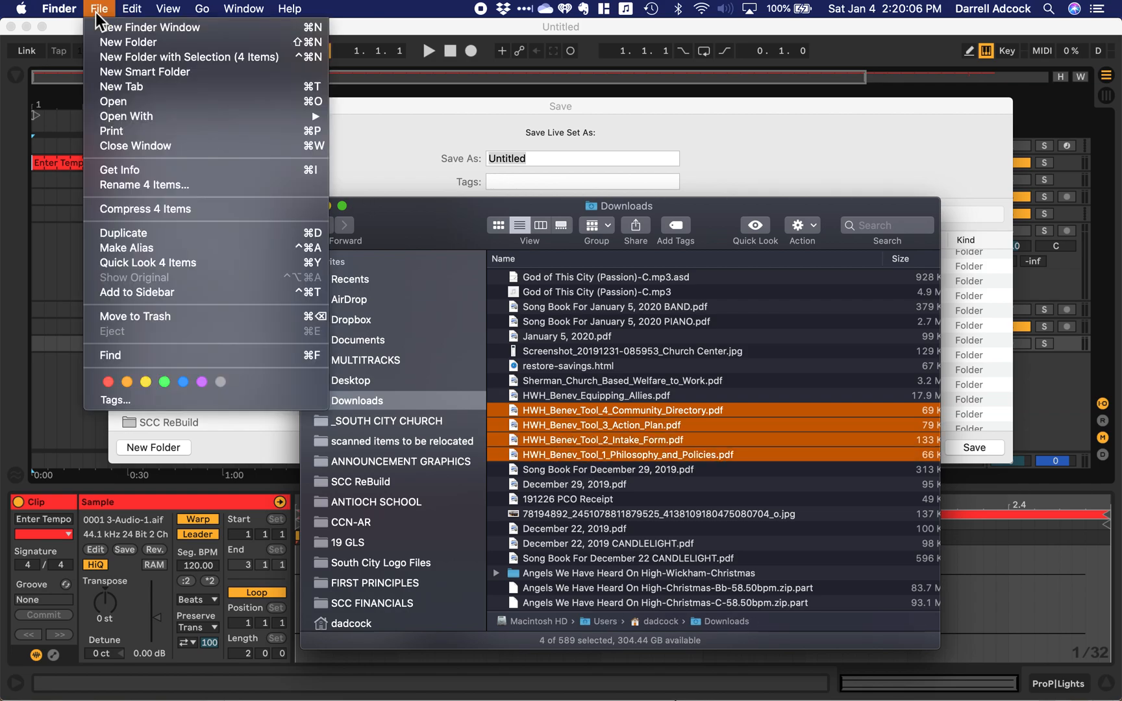
left_click(127, 60)
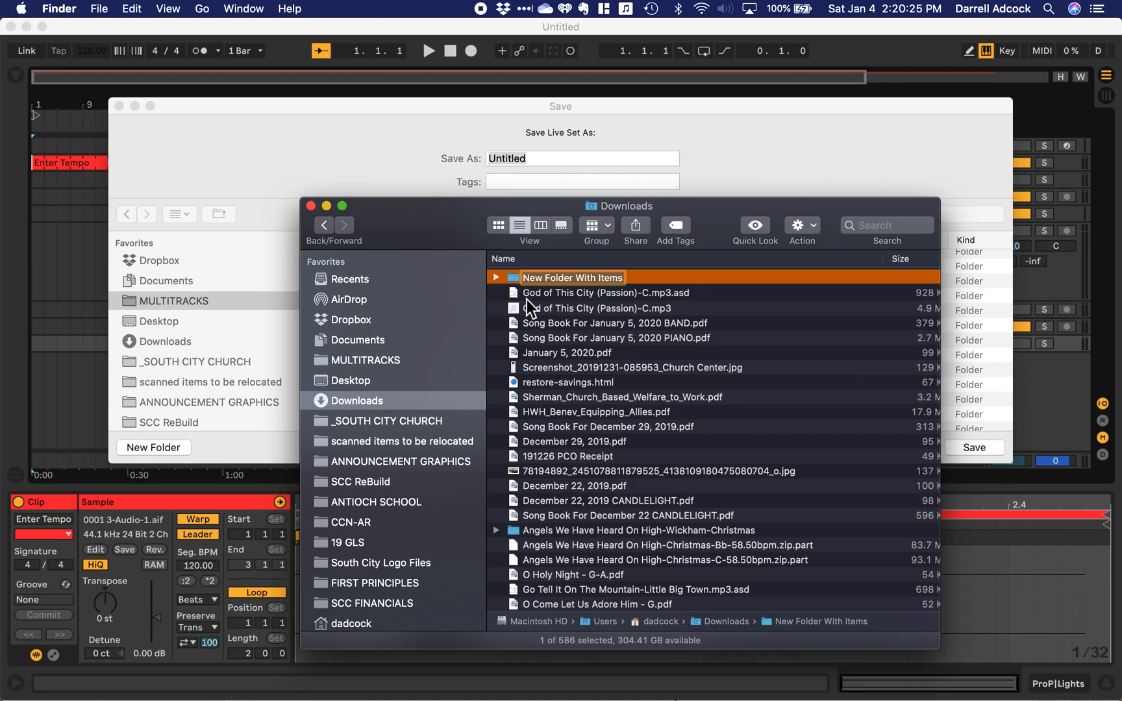
key("Return")
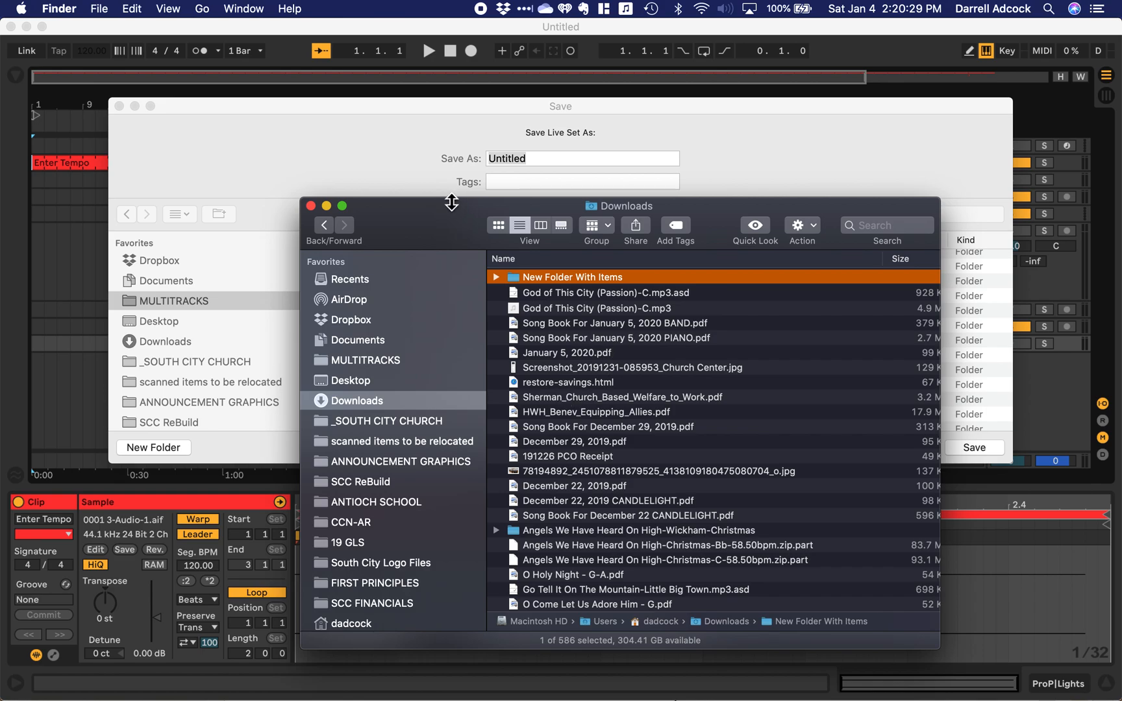
Step: Show the MULTITRACKS folder in Finder and switch back to the save dialog in Ableton Live
left_click(393, 363)
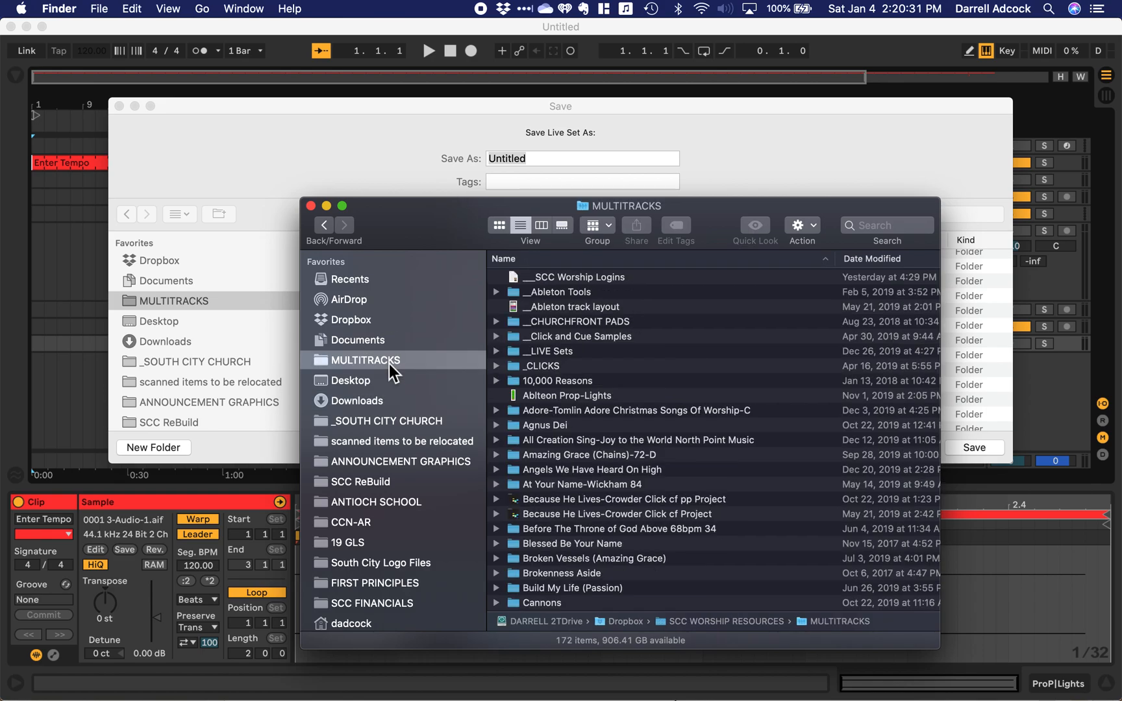
key("super+Tab")
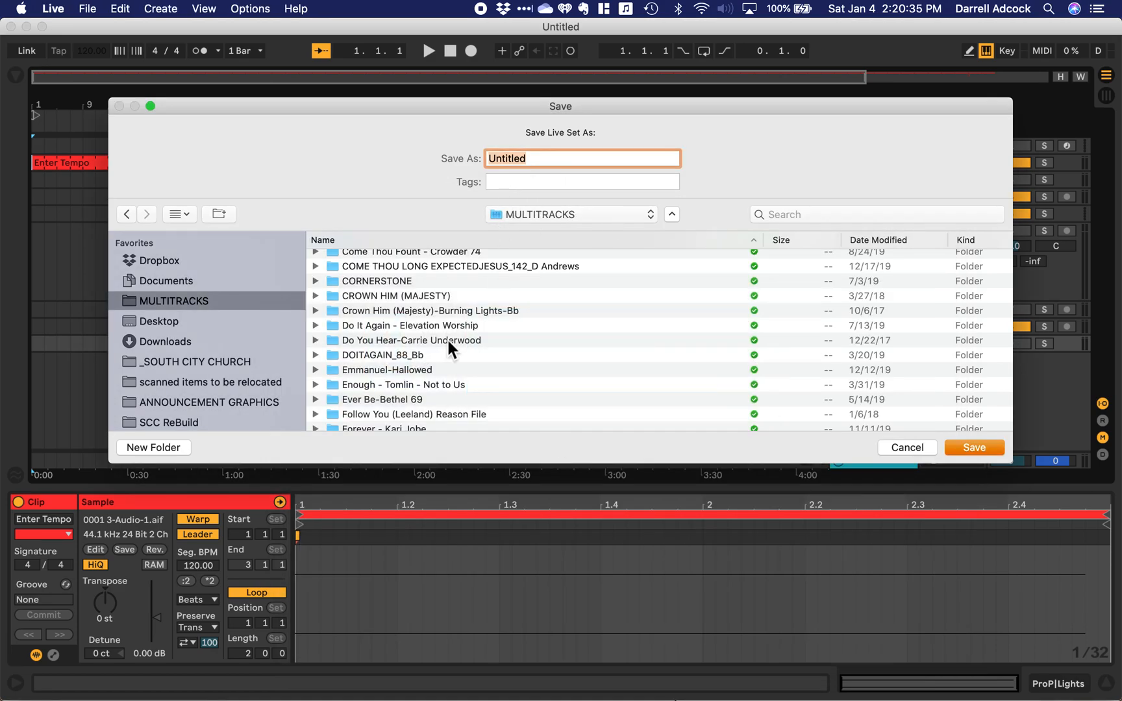
Step: Choose the God Of This City-Passion_ The Essential Collection-C folder inside MULTITRACKS as the save location
scroll(448, 340, "down", 8)
scroll(447, 341, "up", 5)
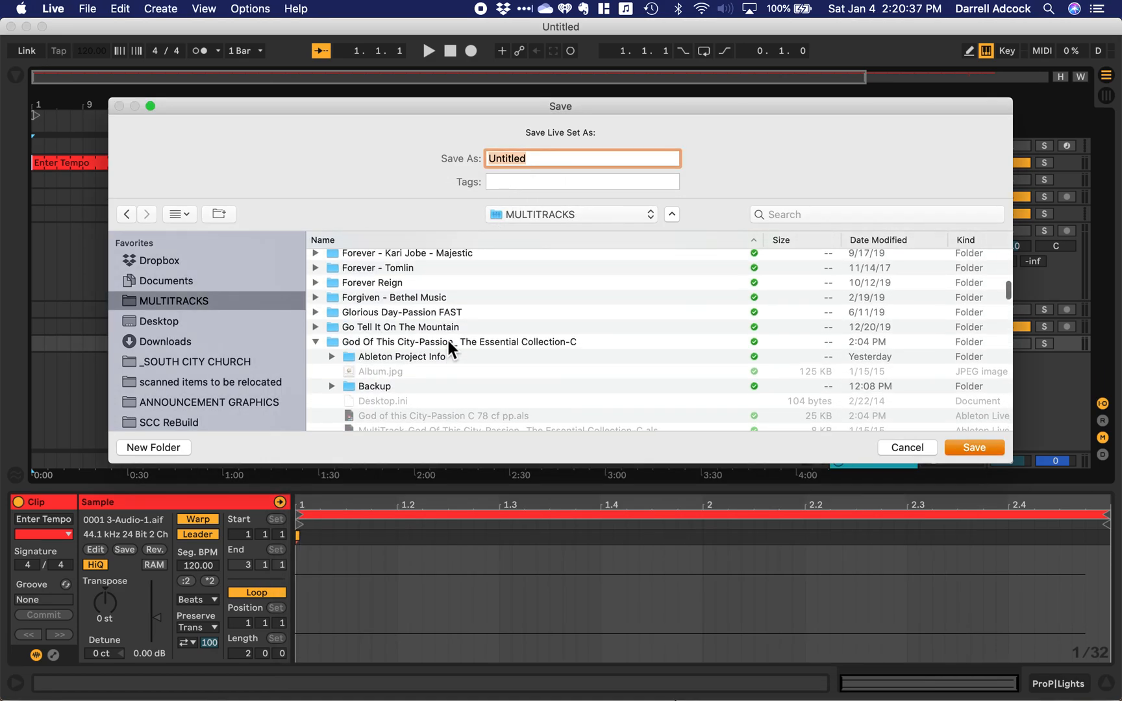
left_click(397, 342)
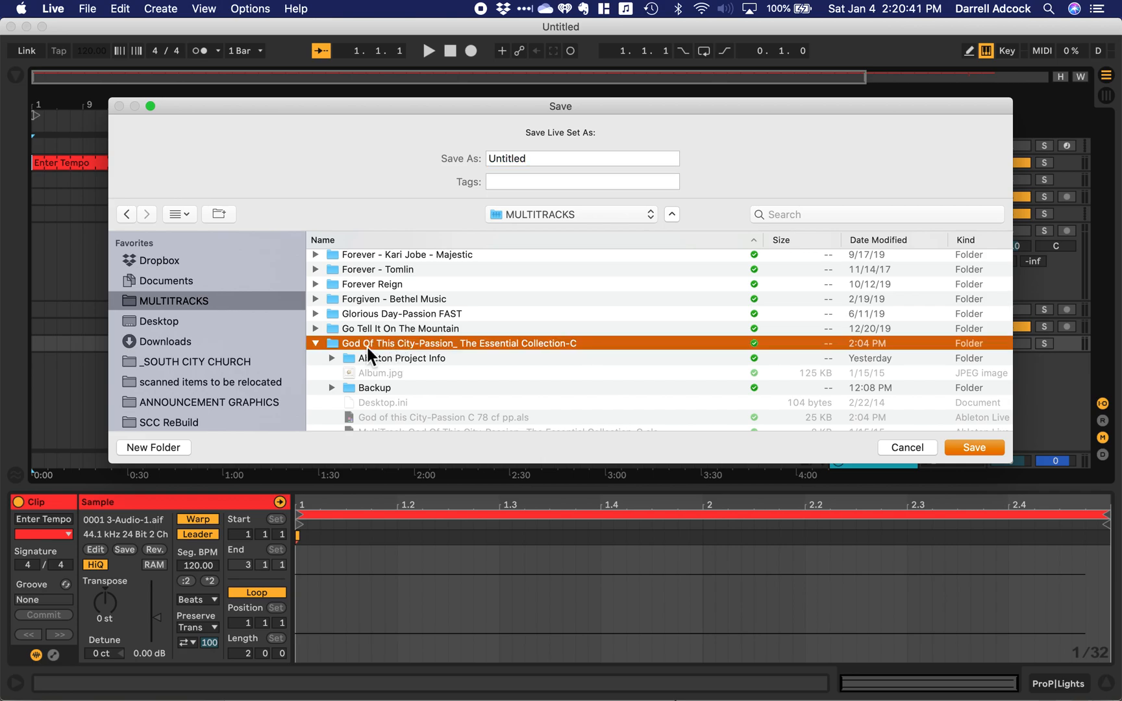
double_click(367, 346)
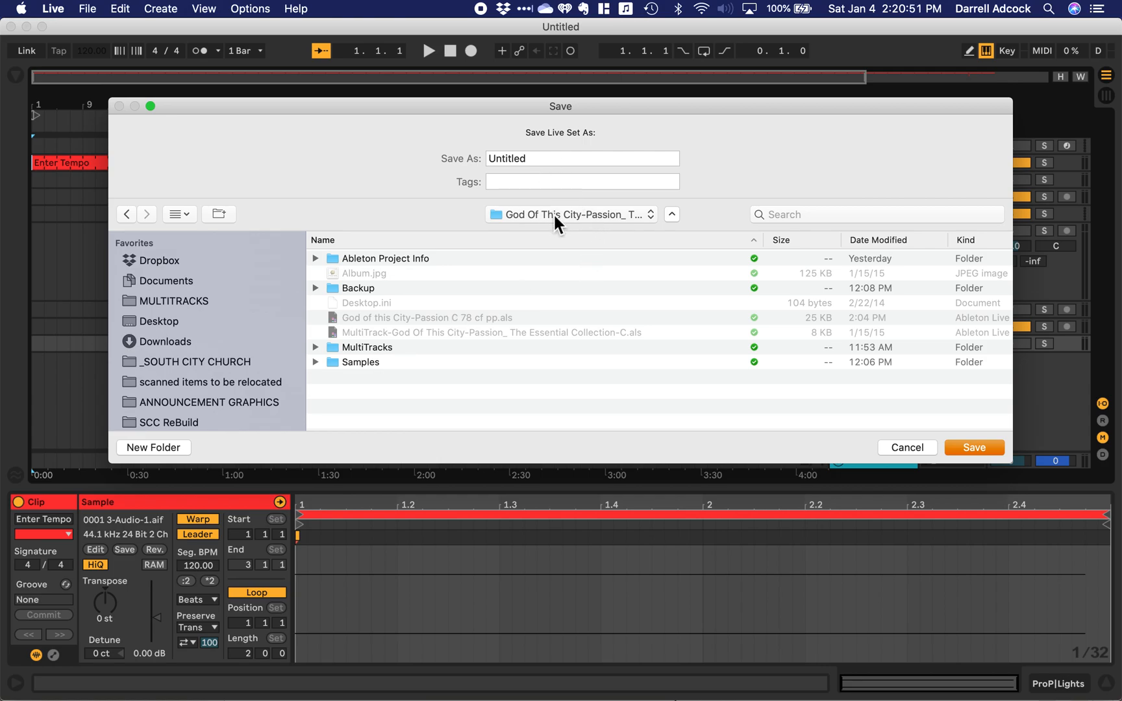
Step: Enter "God of This City-Passion C 78" as the name for the Live set
left_click(540, 160)
type("God ")
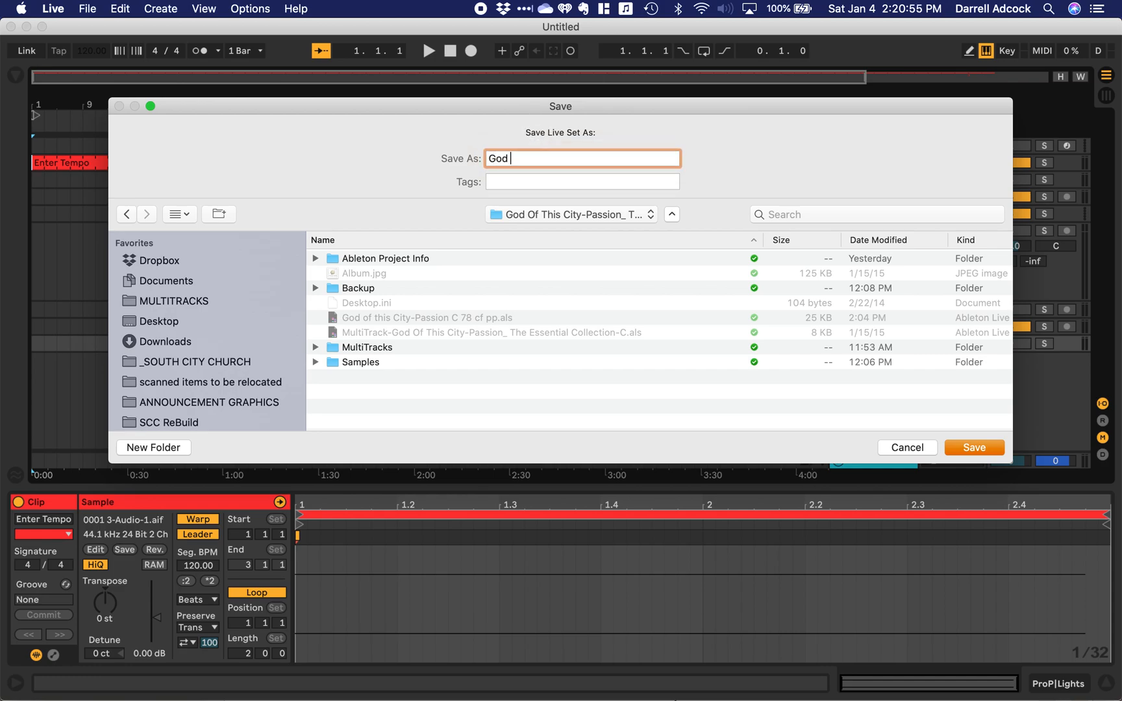
type("of This City-Passion C 78")
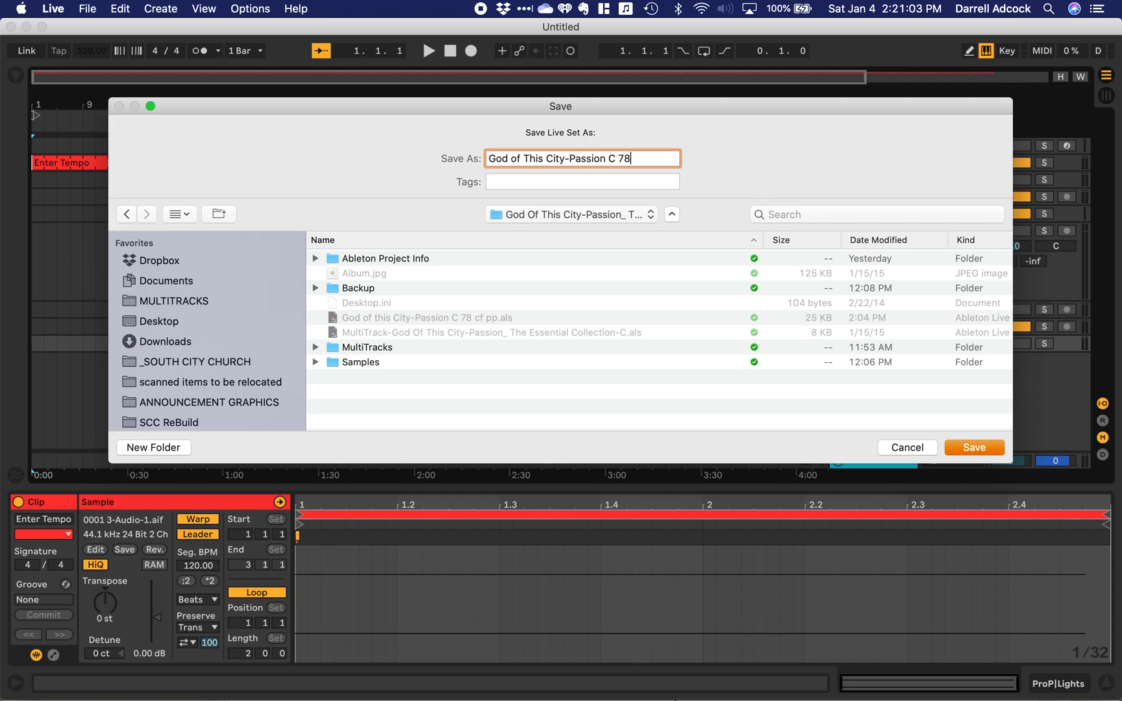
key("Tab")
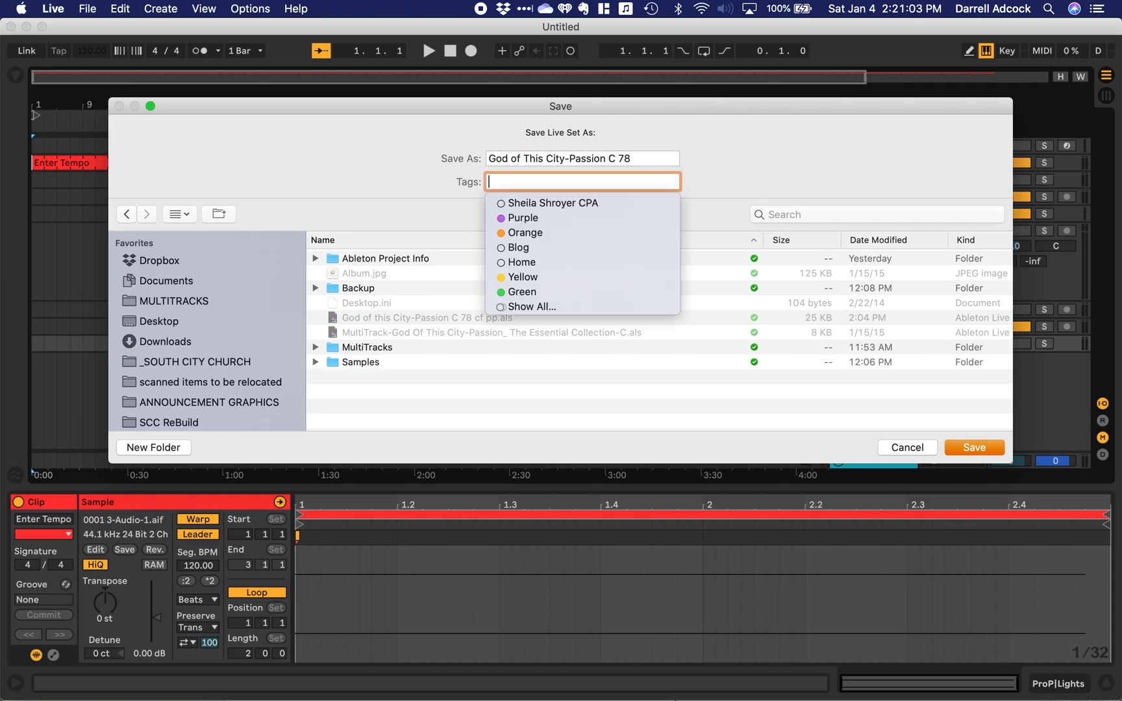
Step: Switch to Safari to check God Of This City's key and BPM in the service plan, and return to Ableton Live
key("super+Tab")
key("super+Tab")
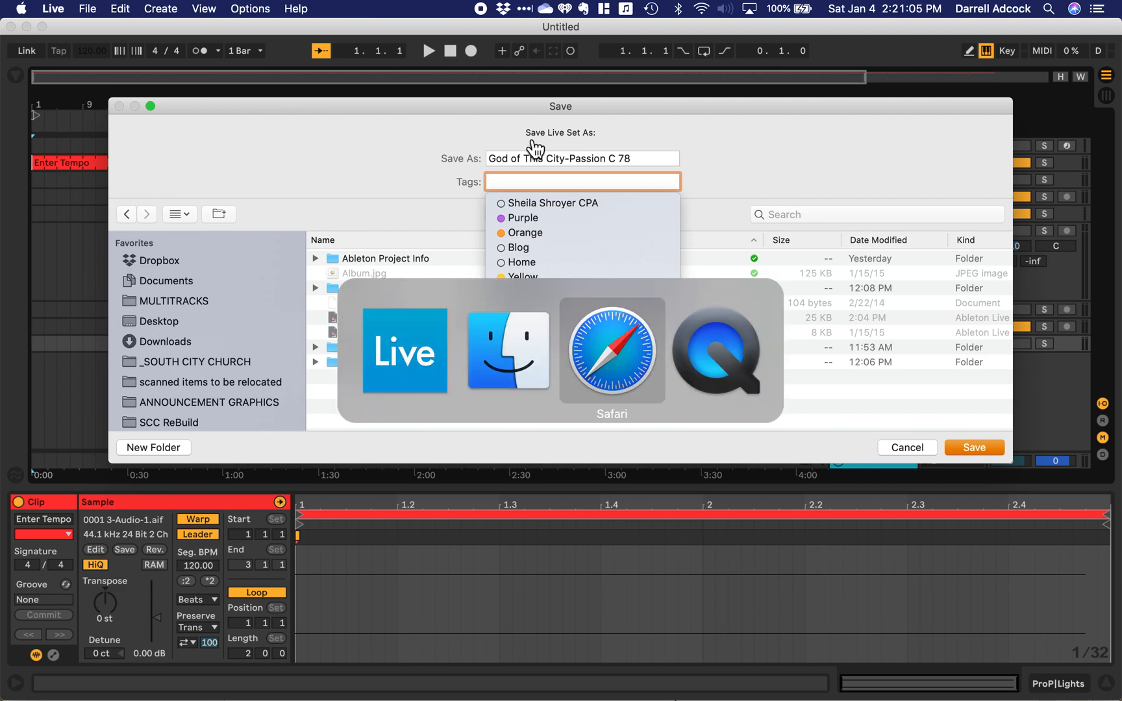
scroll(551, 396, "down", 5)
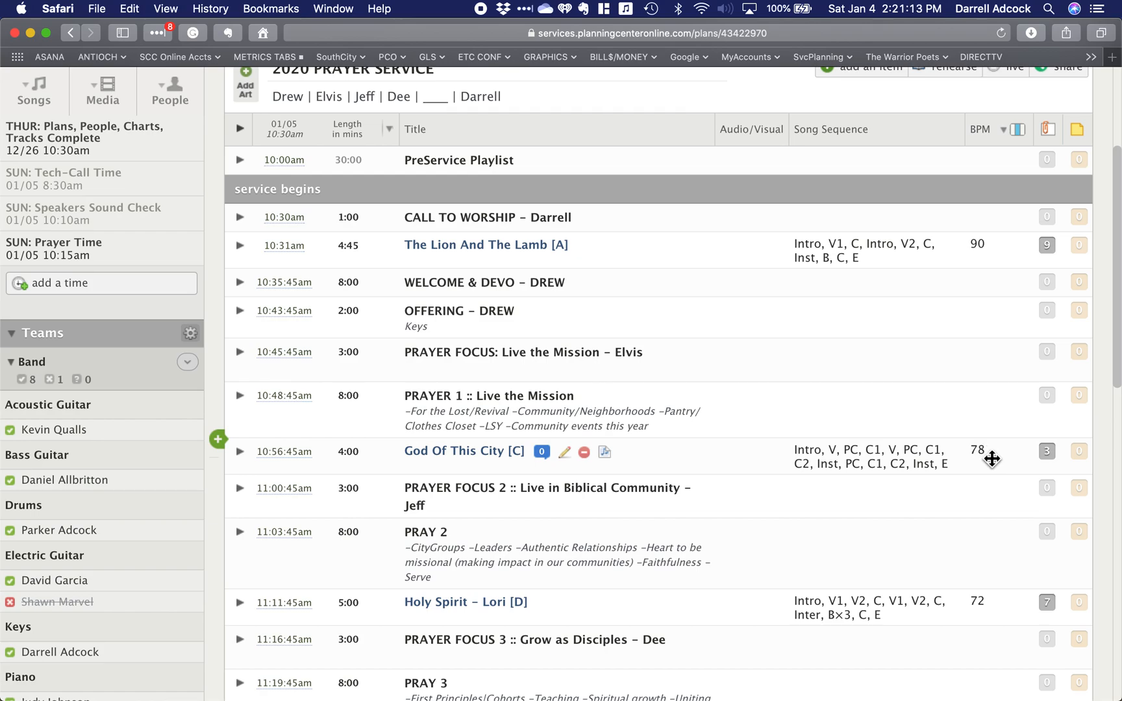
key("super+Tab")
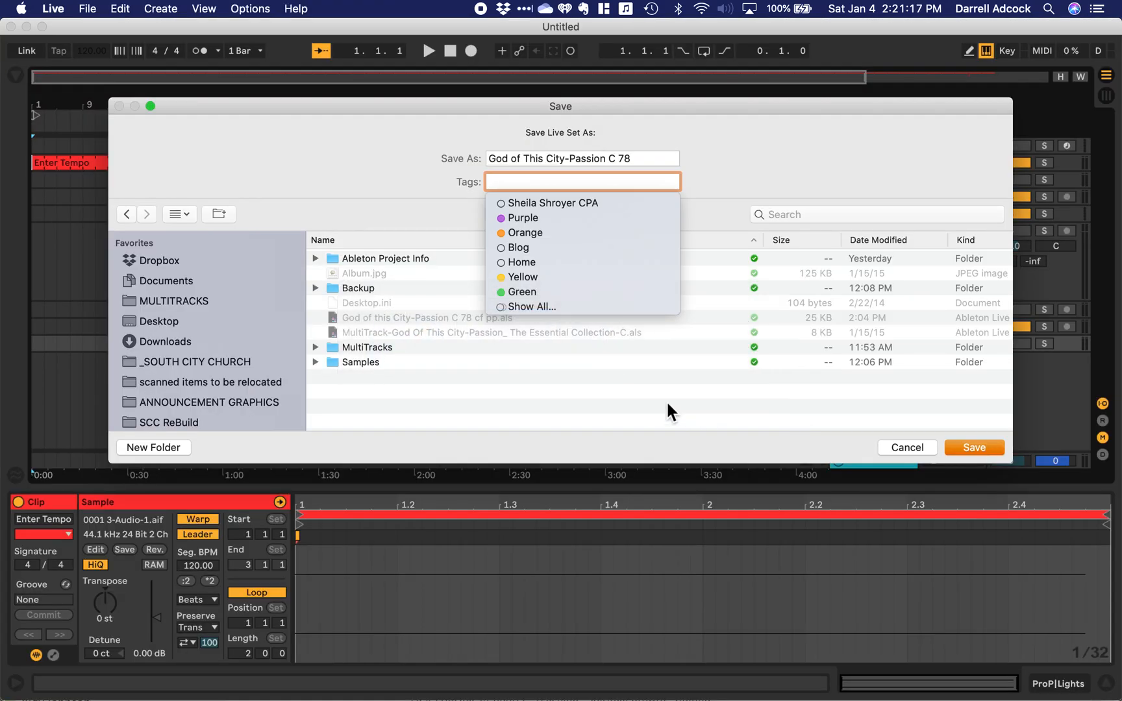
Step: Append "cf pp" to the Live set name and save it, replacing the existing file
left_click(662, 163)
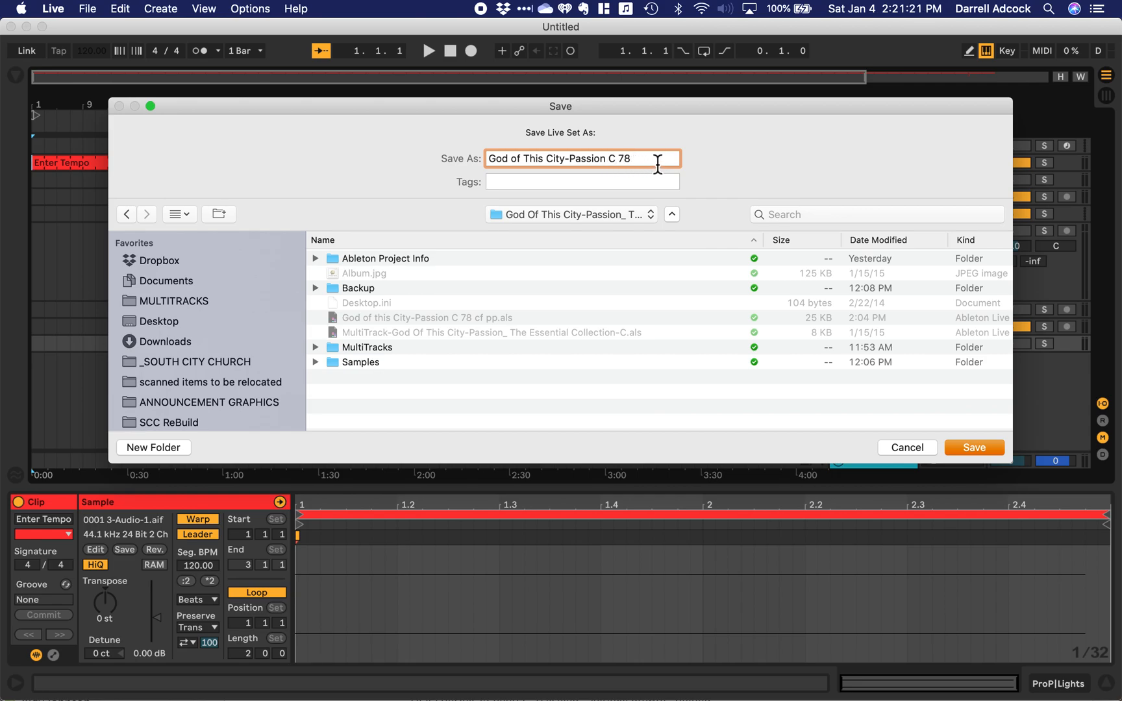
type("cf pp")
left_click(979, 446)
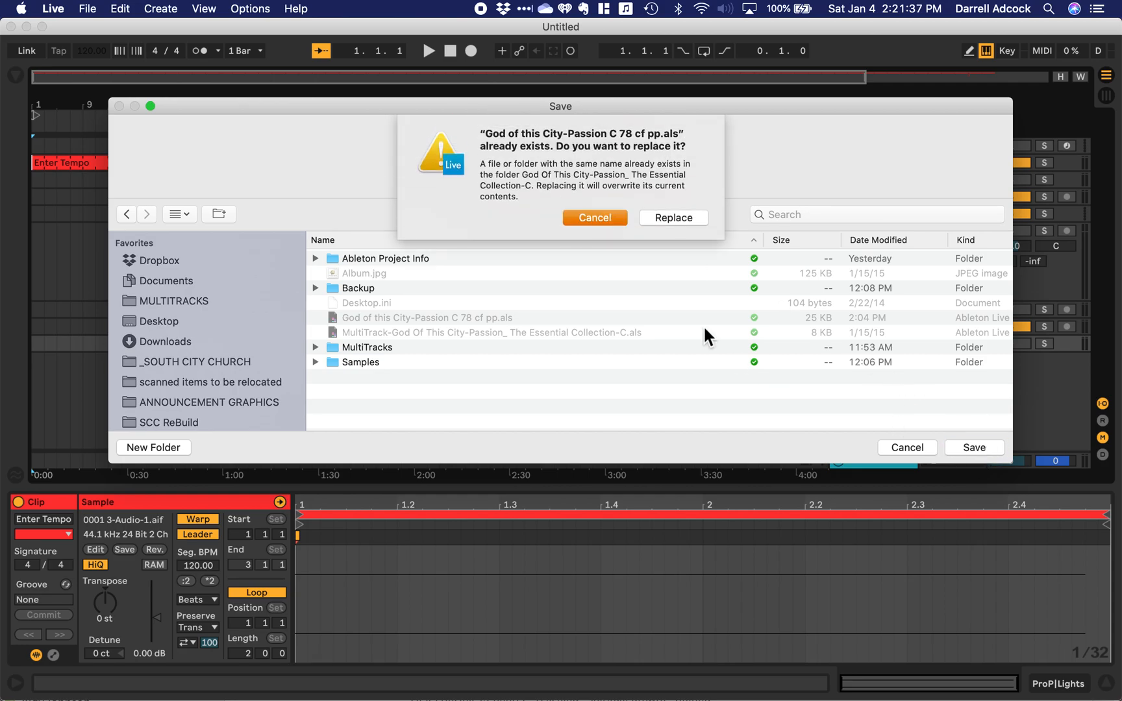
left_click(675, 219)
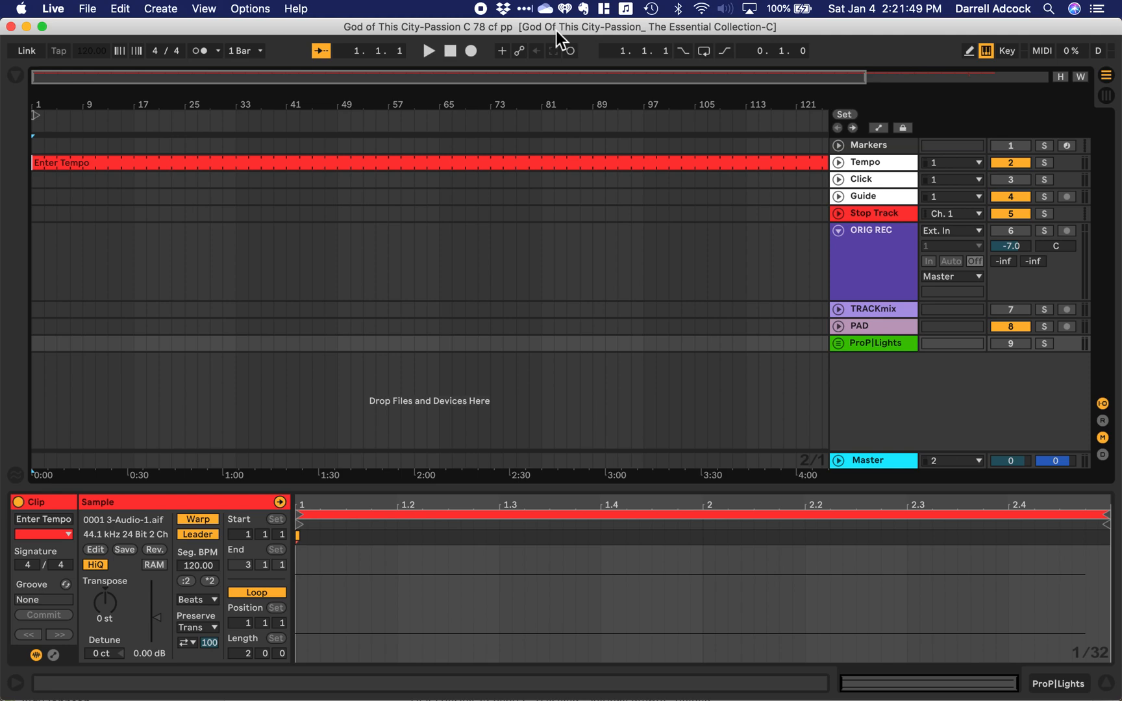
Step: Set the Enter Tempo clip's segment BPM to 78, toggle its Leader setting off and on, and briefly test playback
left_click(490, 169)
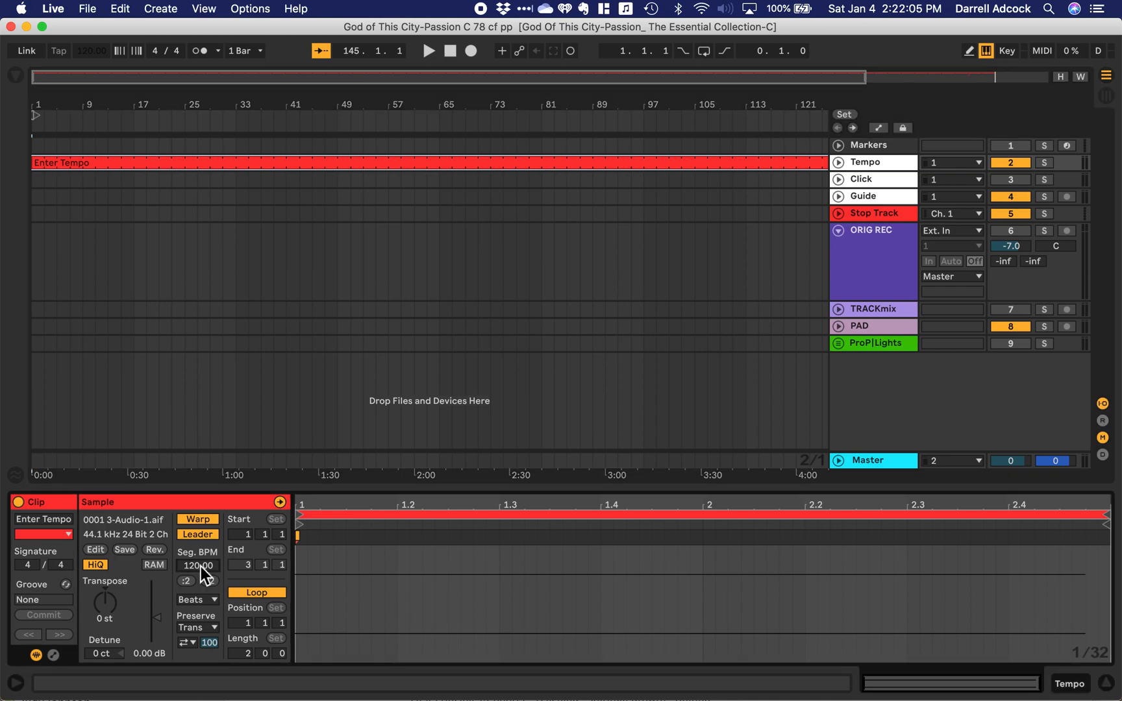
type("78")
key("Return")
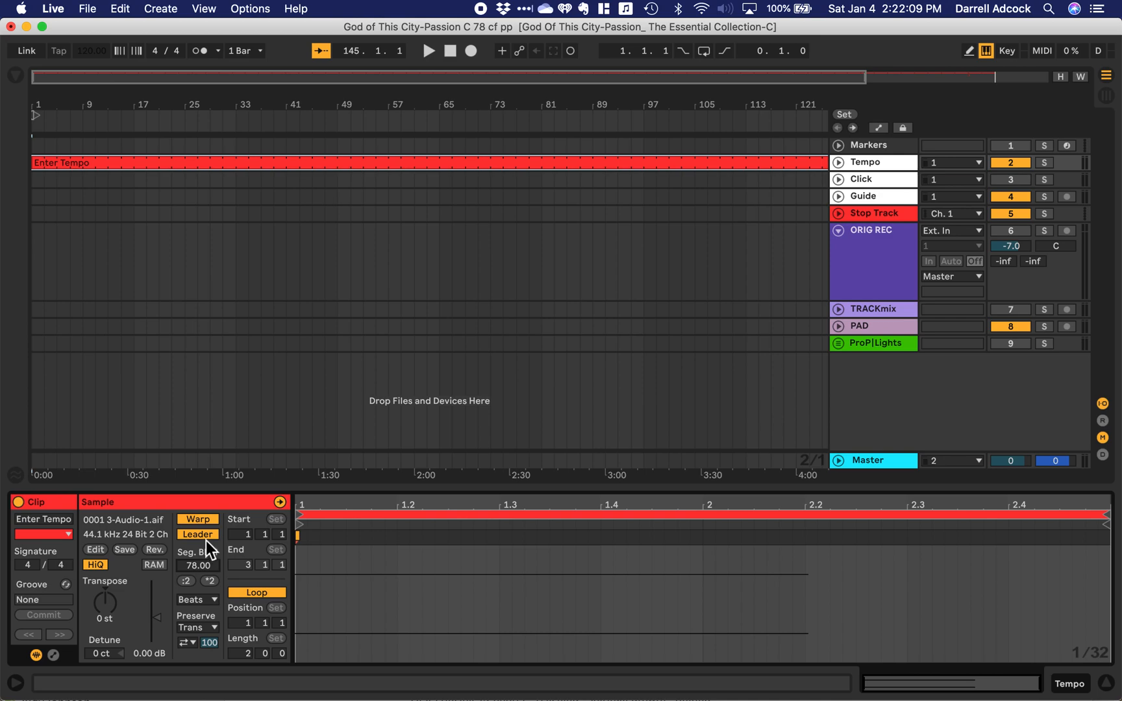
left_click(207, 536)
left_click(207, 536)
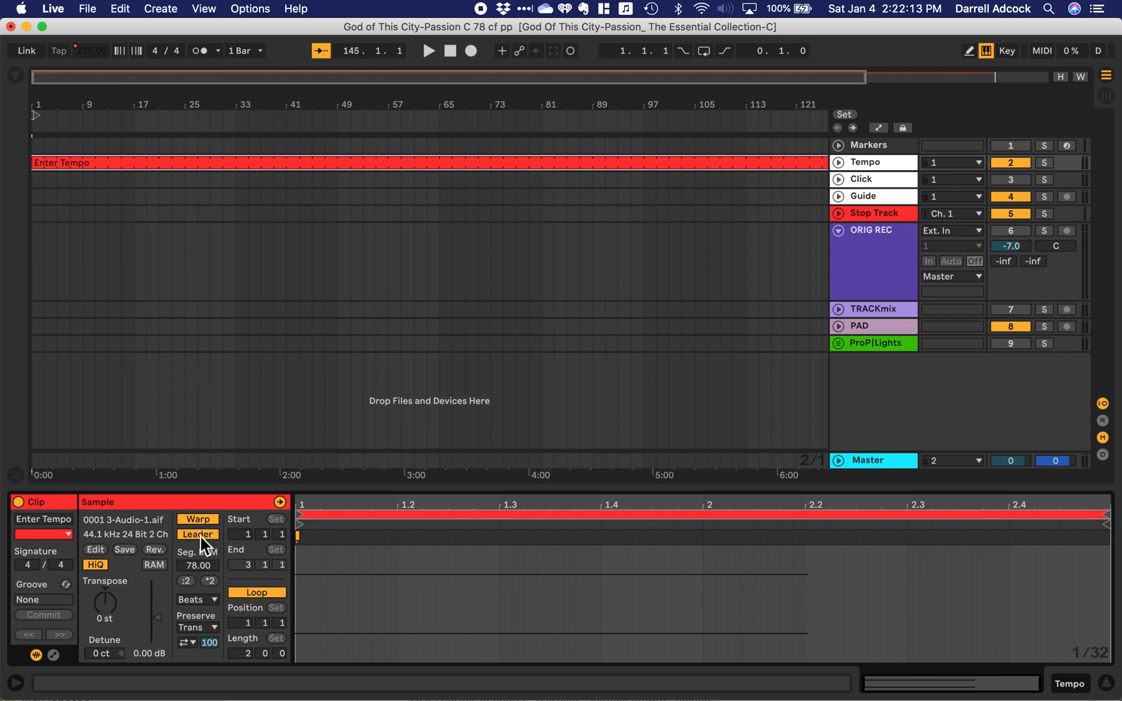
key("space")
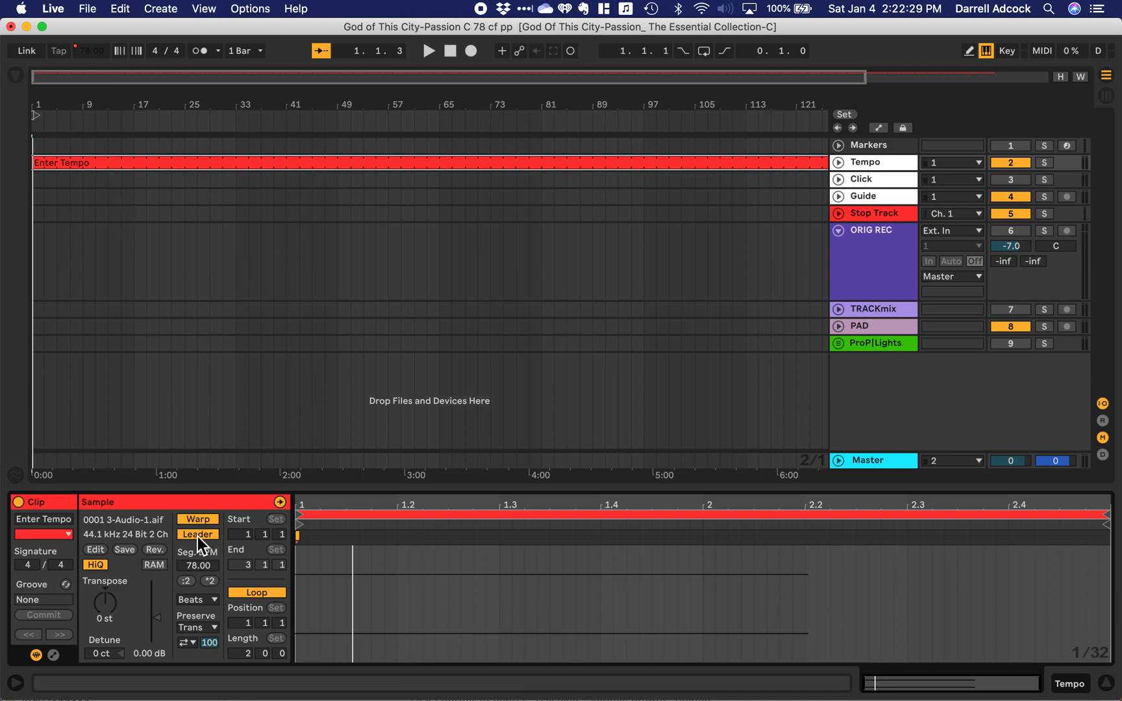
left_click(452, 52)
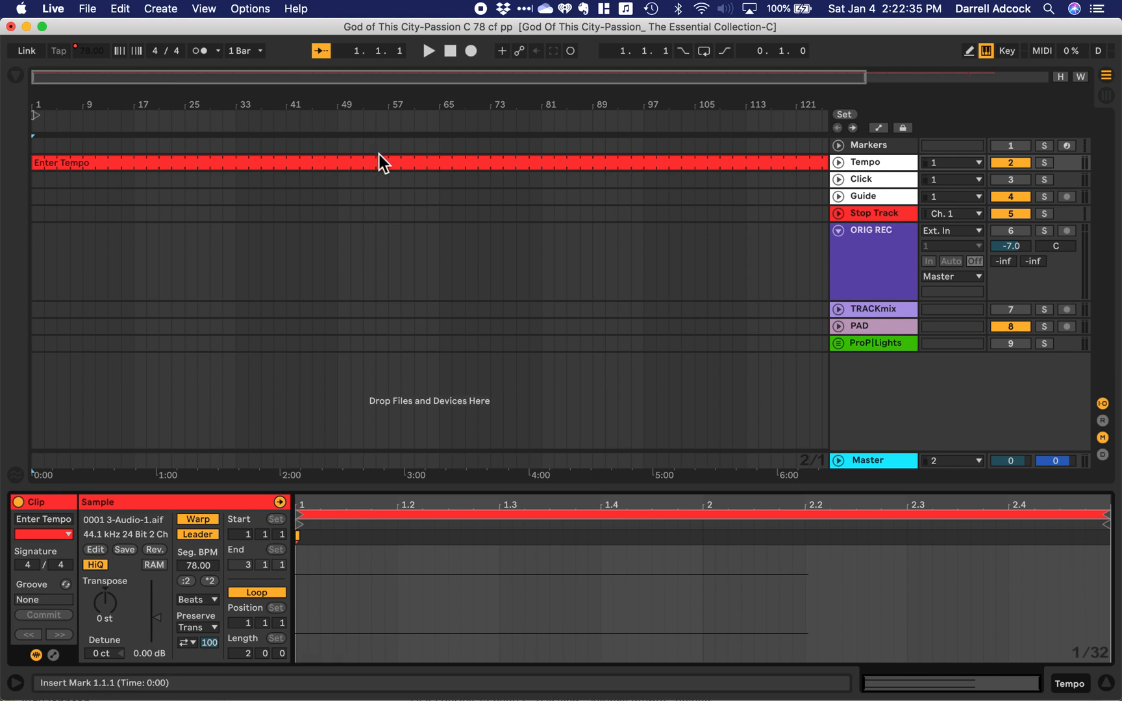
Step: Rename the Enter Tempo clip as 78 BPM and return the arrangement position to the start
left_click(381, 170)
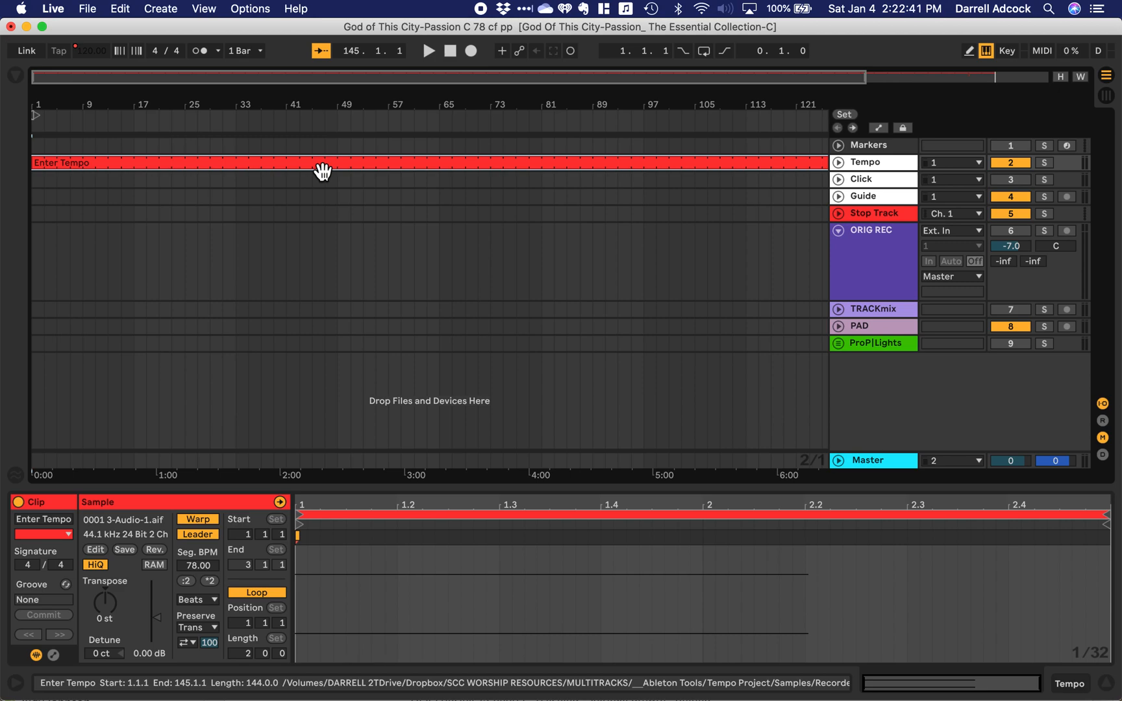
left_click(121, 9)
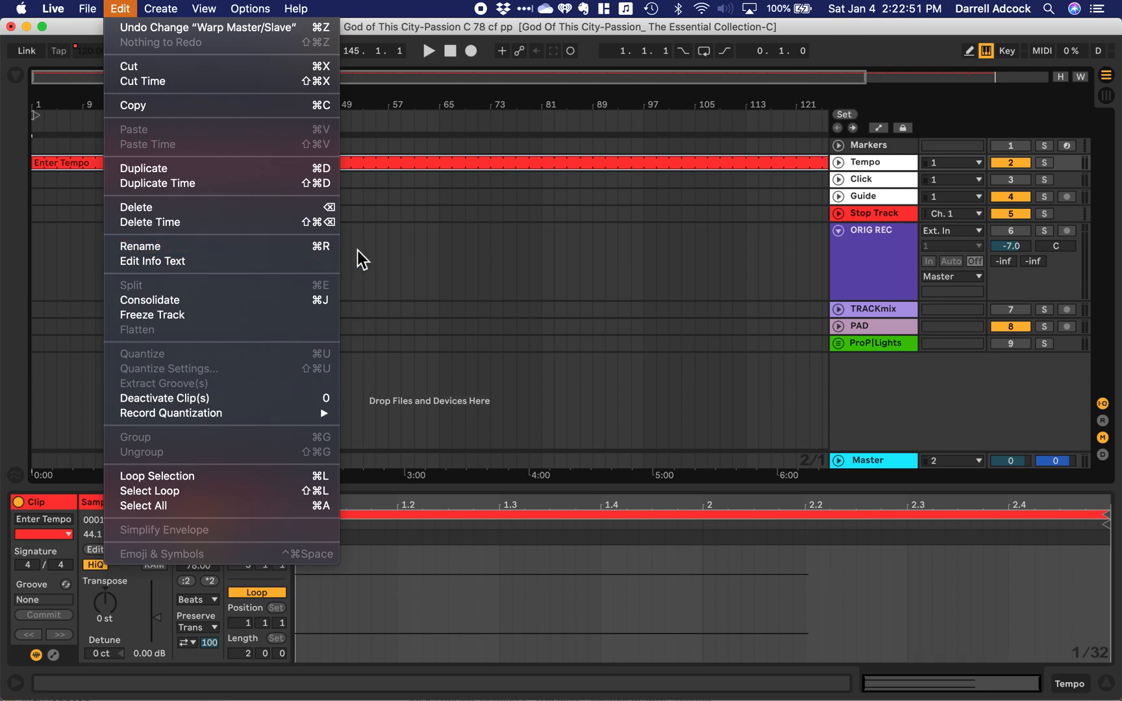
left_click(402, 264)
left_click(185, 167)
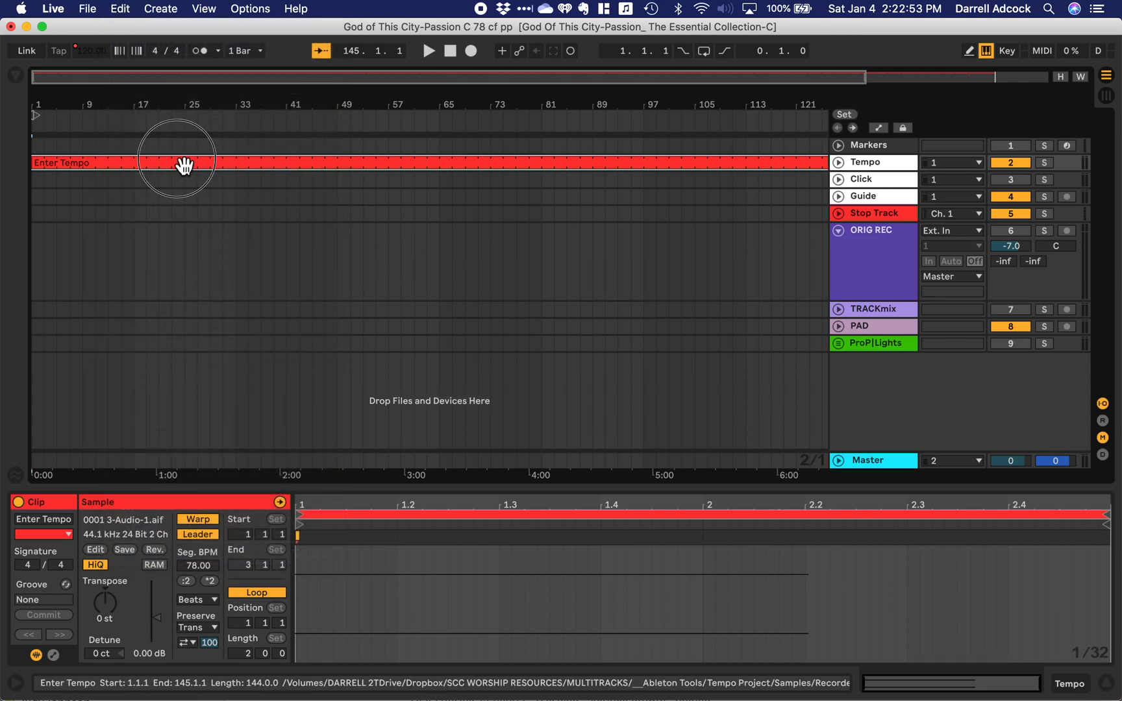
key("super+r")
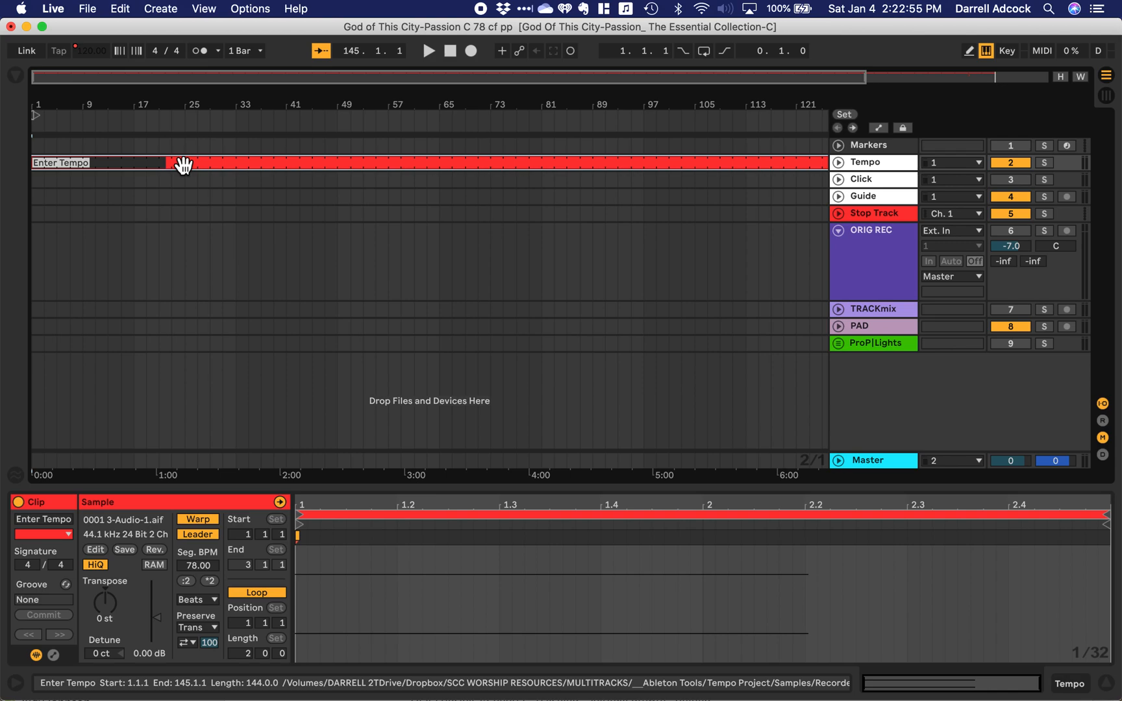
type("78 BPM")
key("Return")
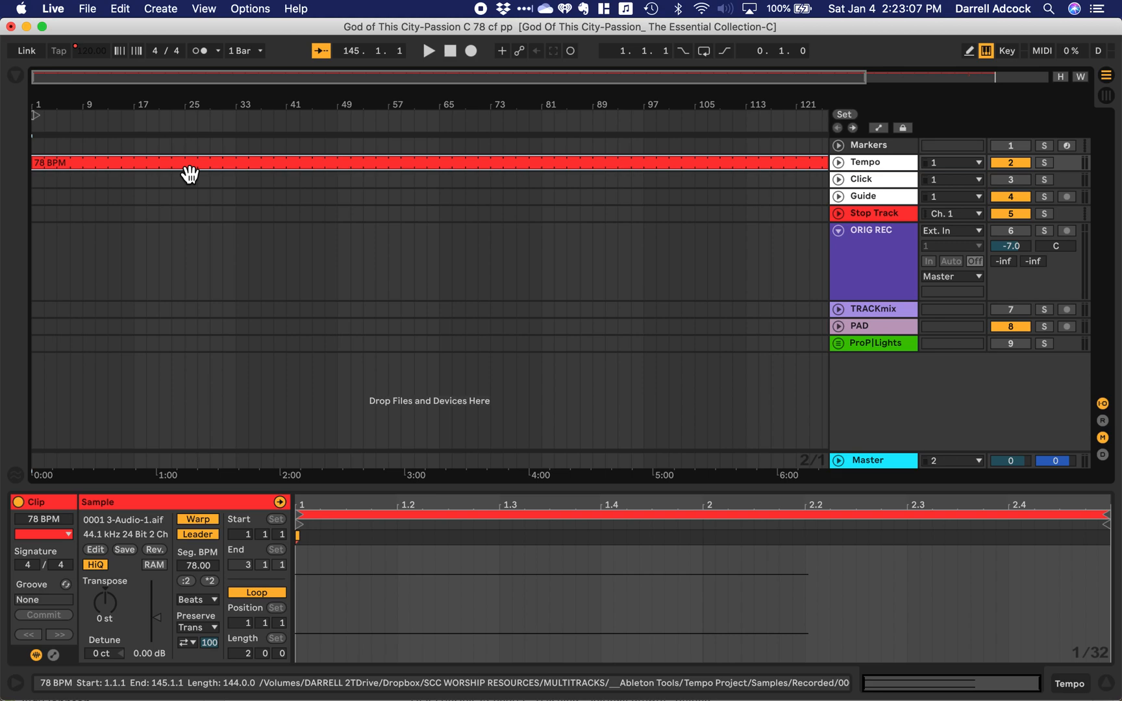
left_click(450, 51)
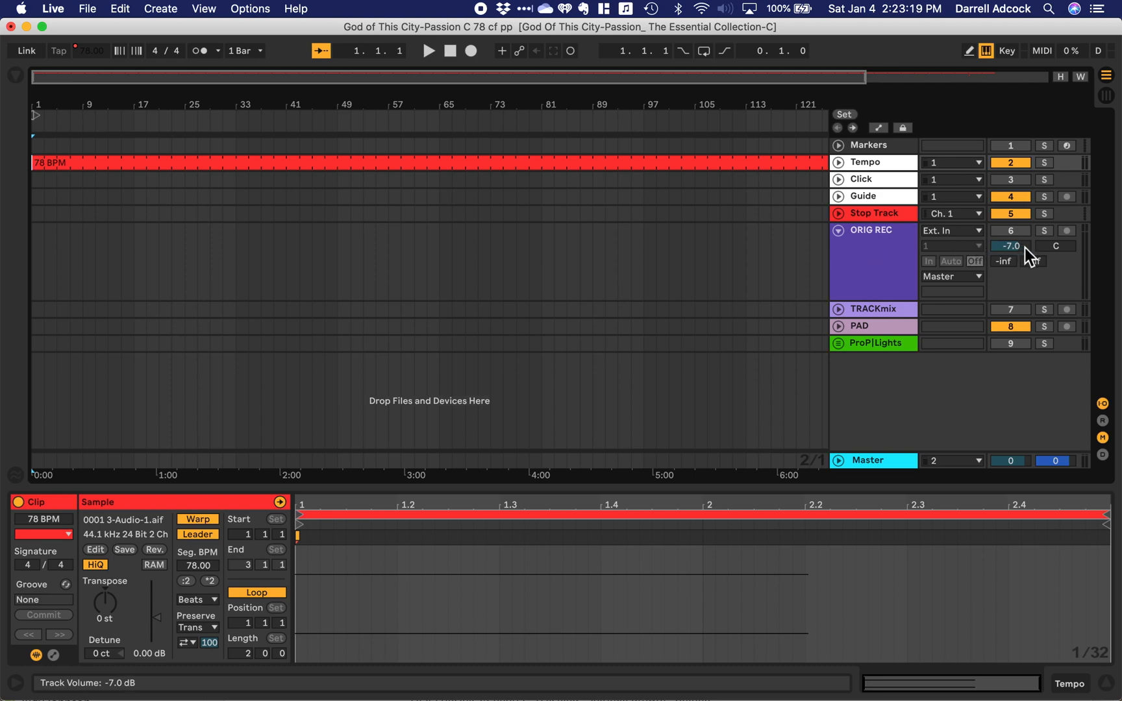
Step: Switch to Safari and view the attachments of God Of This City in the service plan
key("super+Tab")
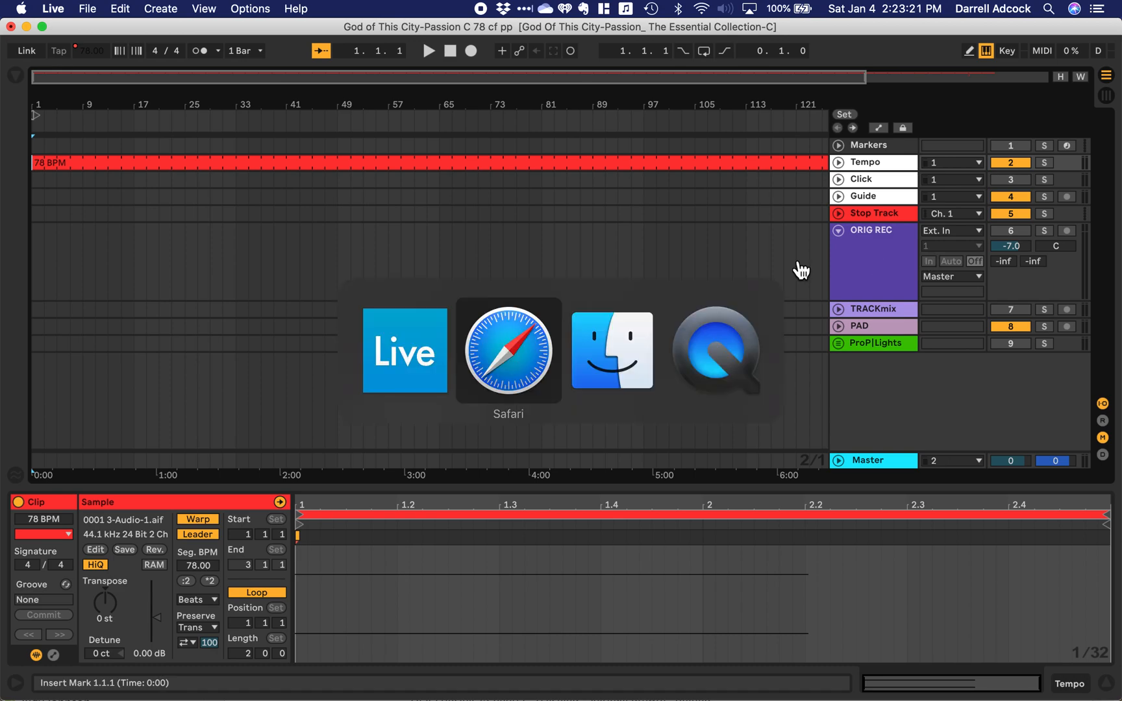
left_click(518, 358)
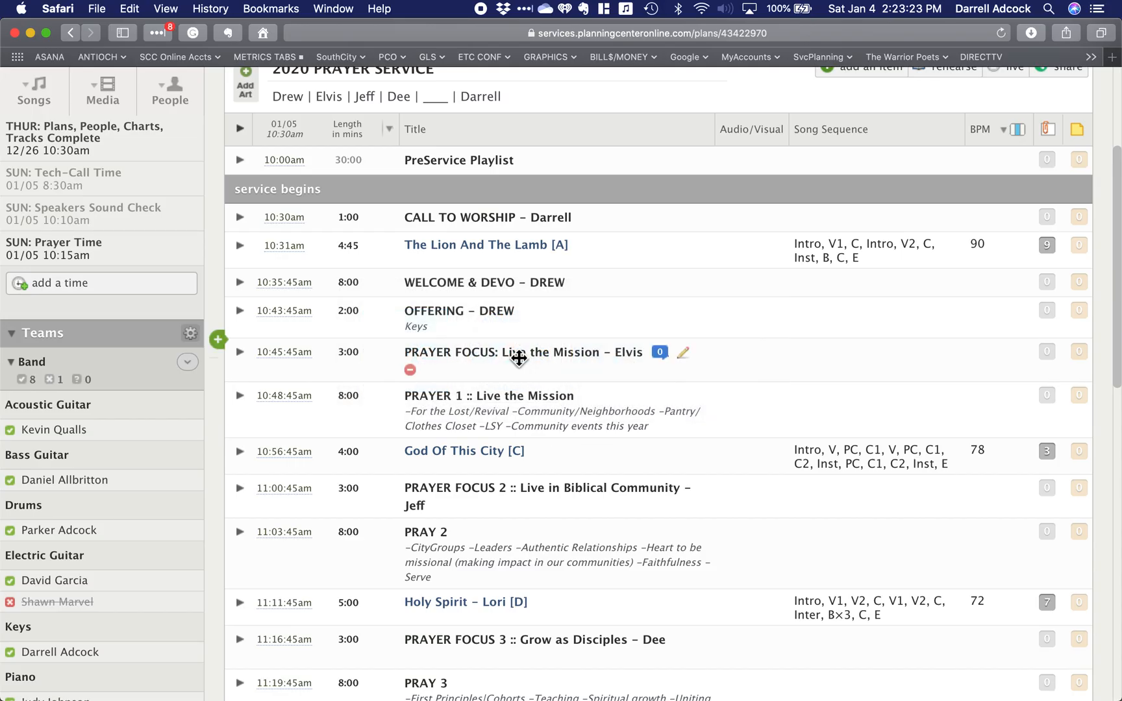
scroll(566, 467, "down", 3)
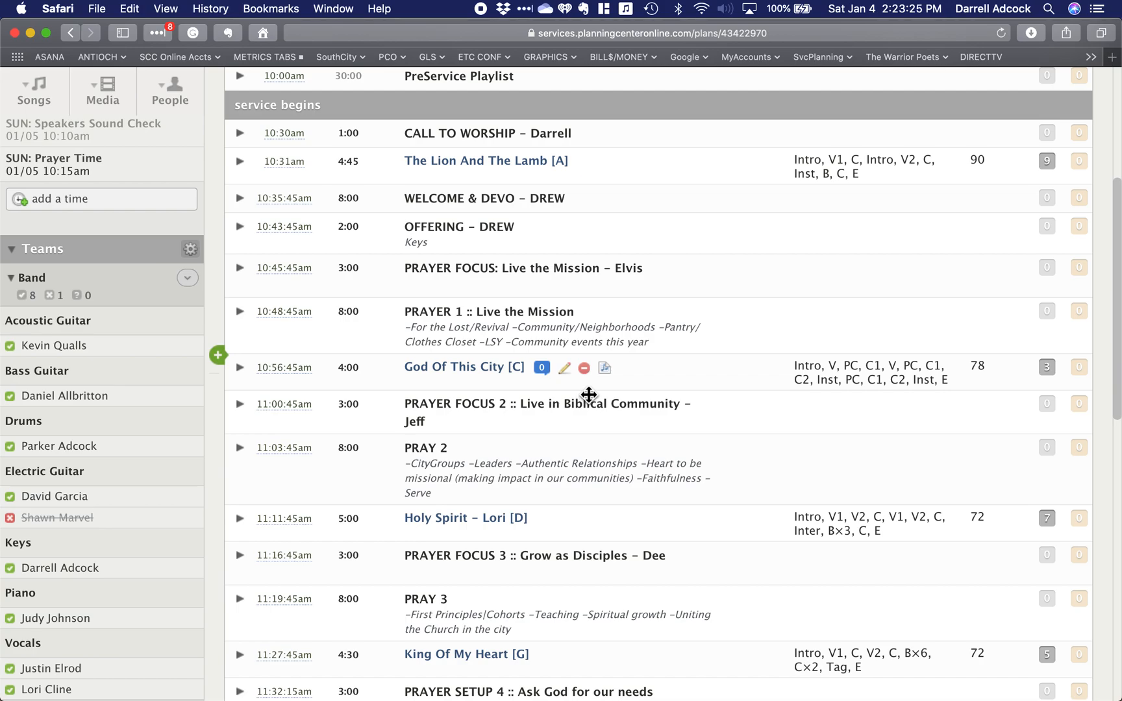
left_click(1048, 367)
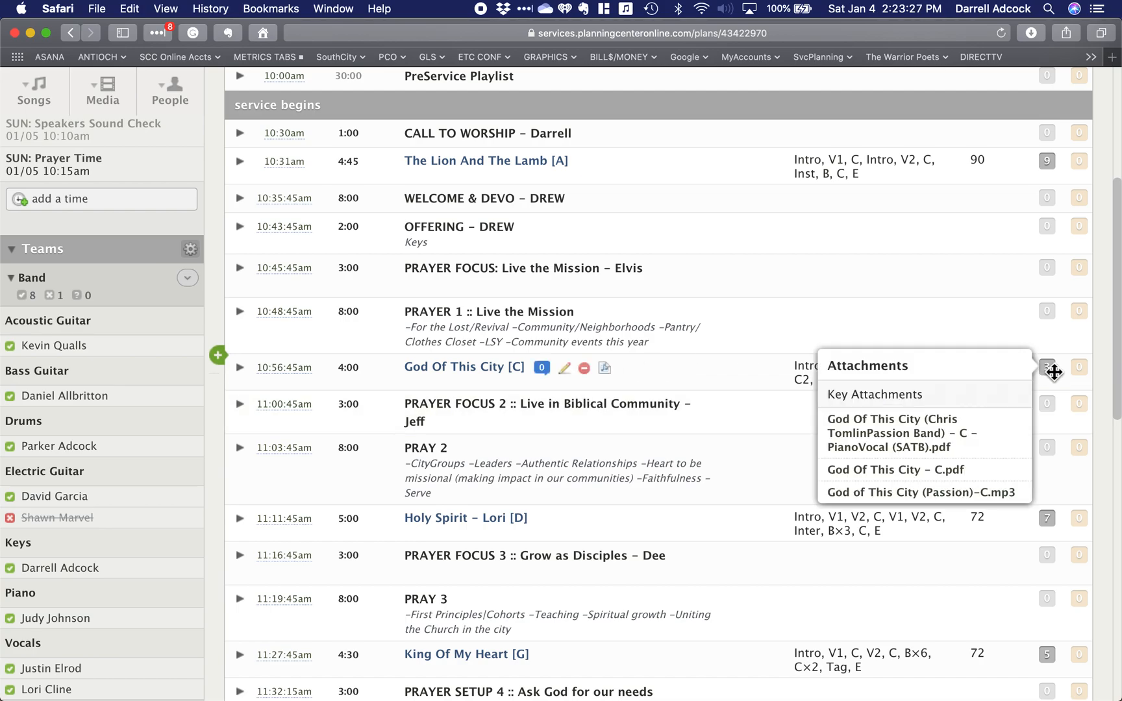
mouse_move(1001, 493)
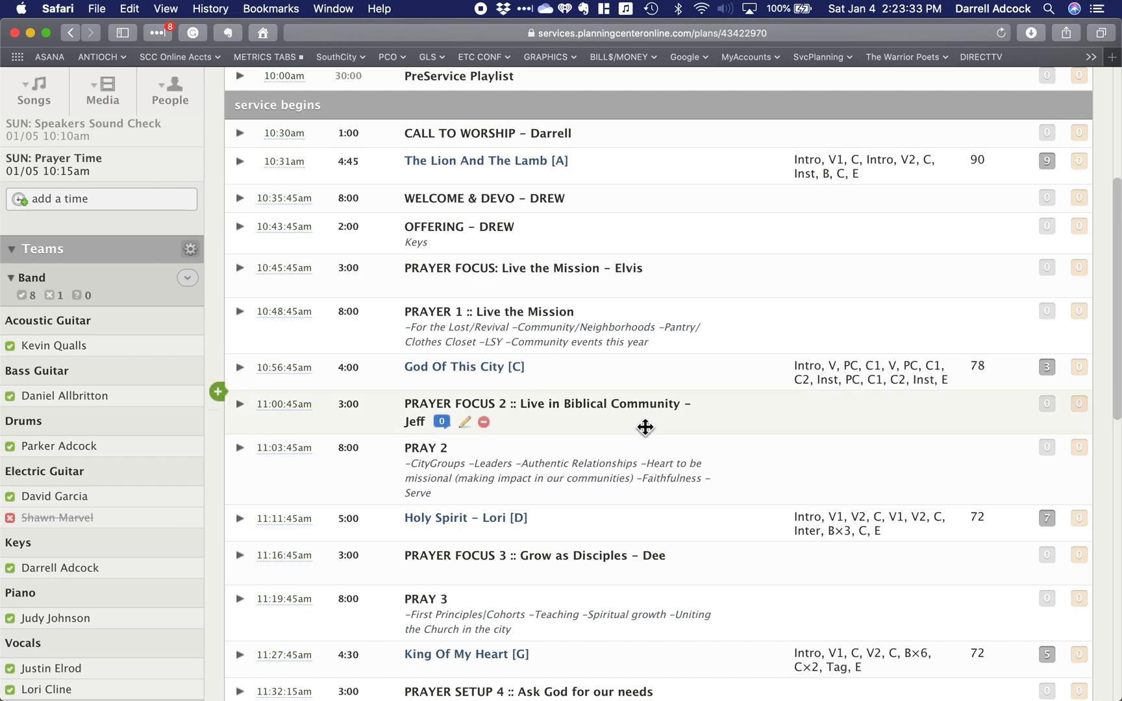
Step: In Finder's Downloads folder, delete God of This City (Passion)-C.mp3.asd, select the matching MP3, and switch back to Safari
key("super+Tab")
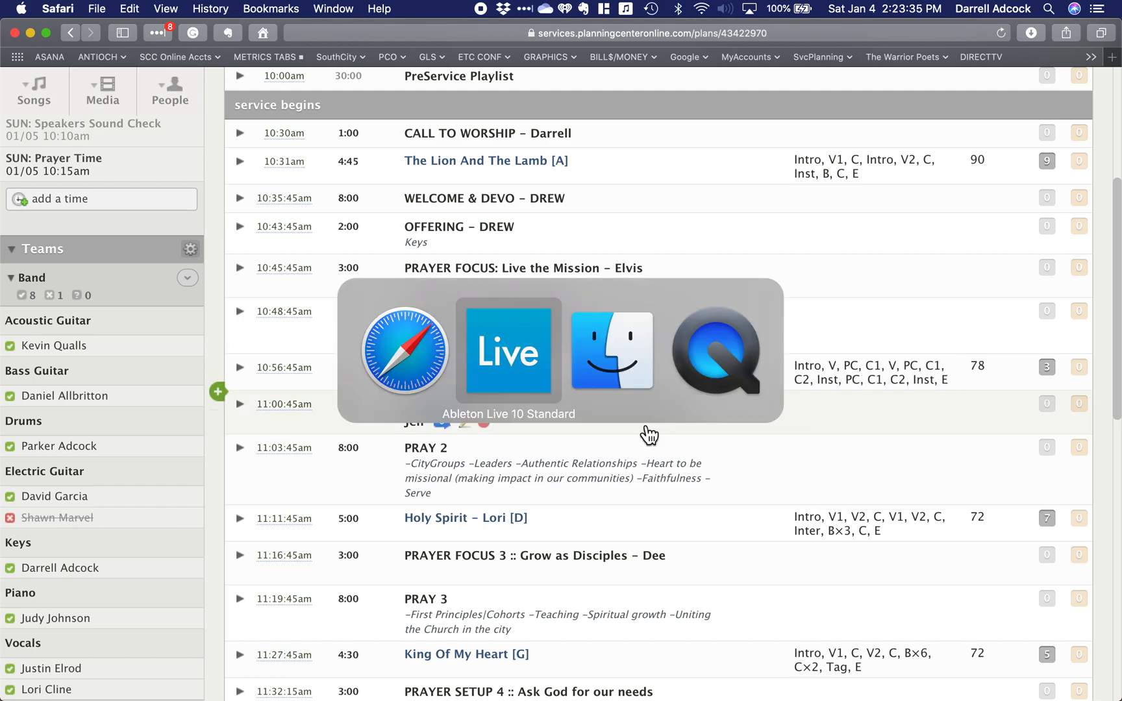
key("super+Tab")
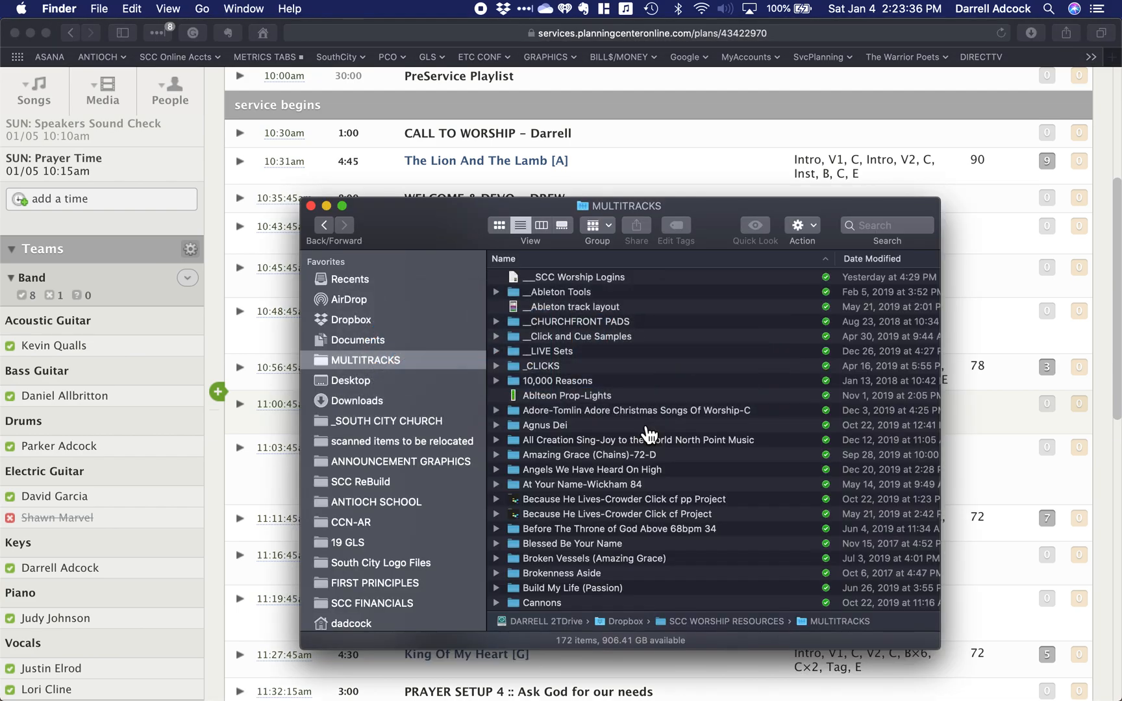
left_click(361, 401)
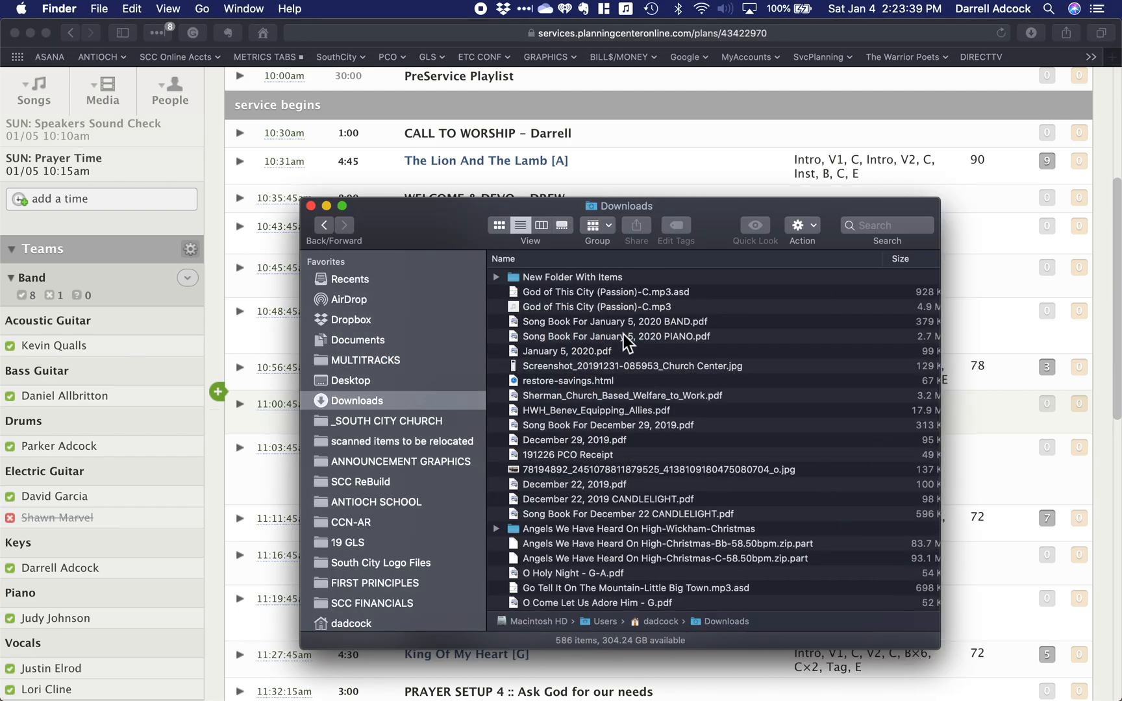
left_click(593, 293)
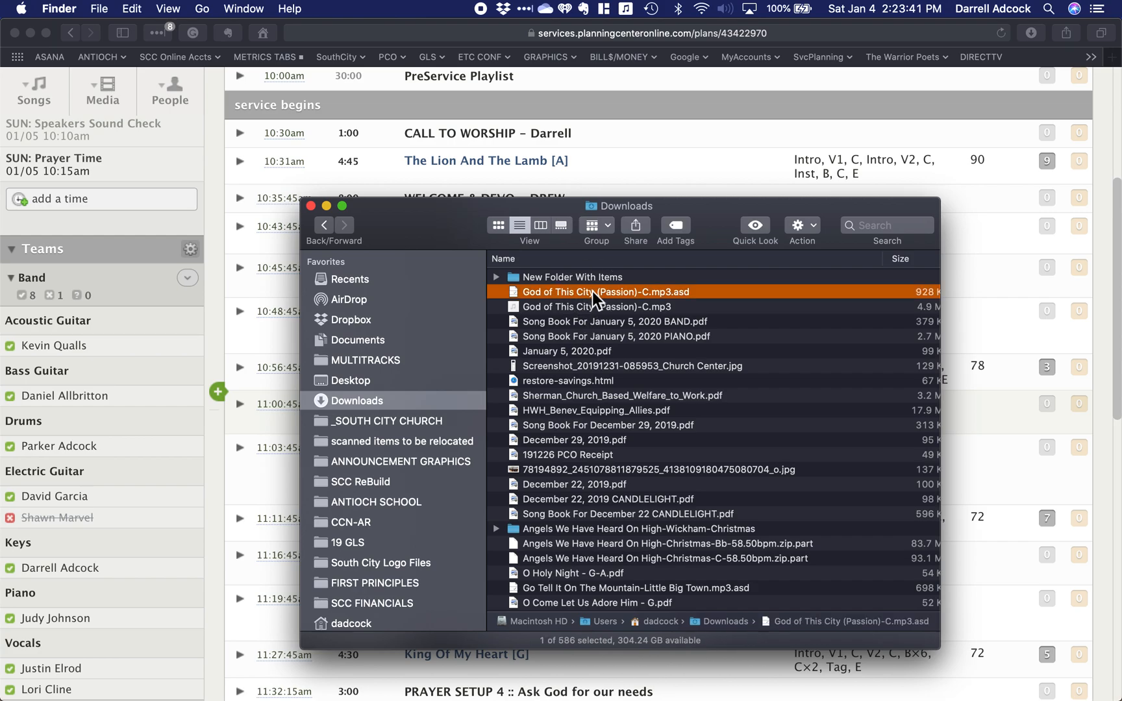
key("super+BackSpace")
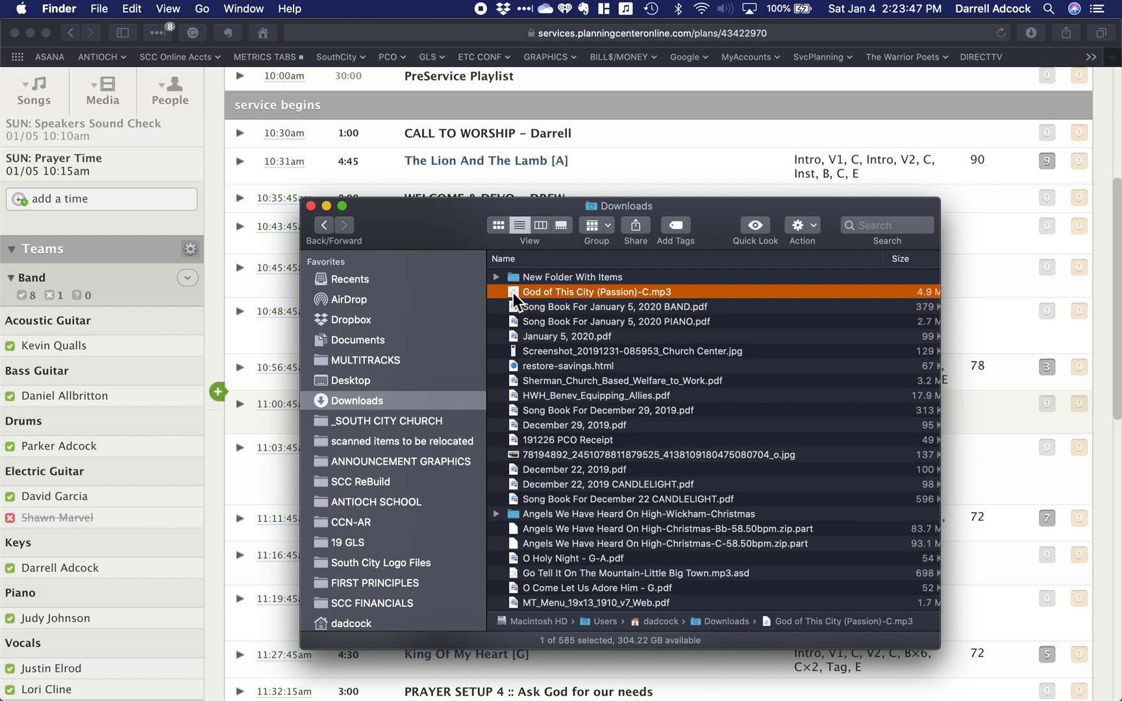
key("super+Tab")
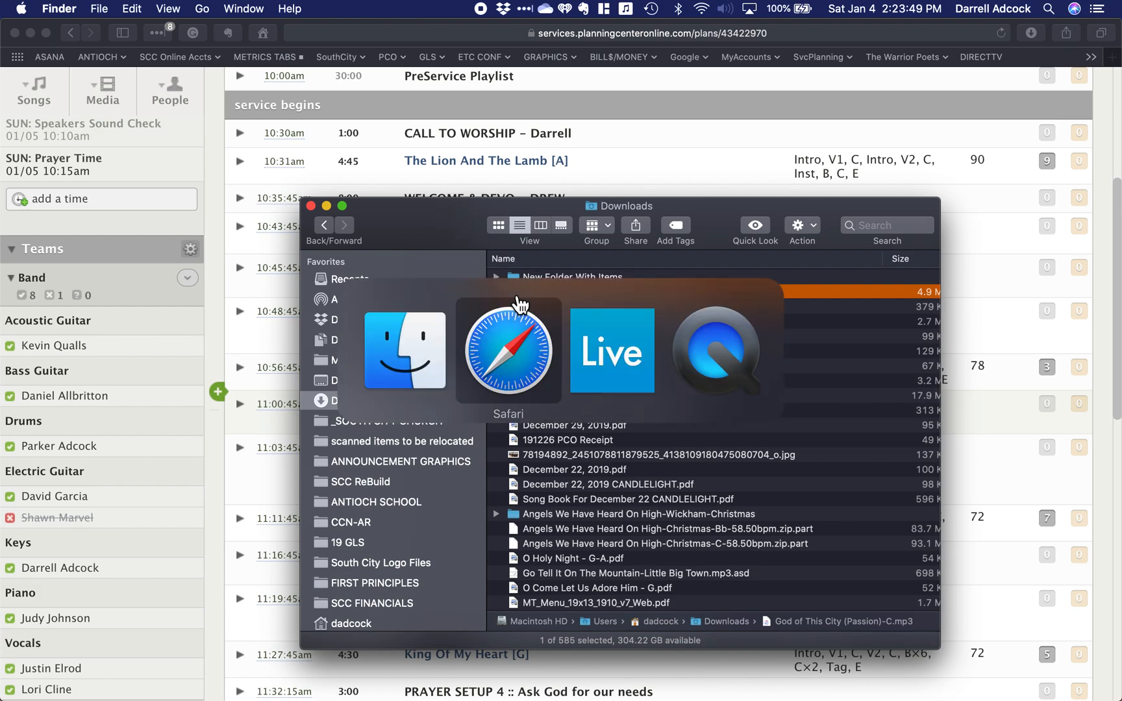
left_click(517, 302)
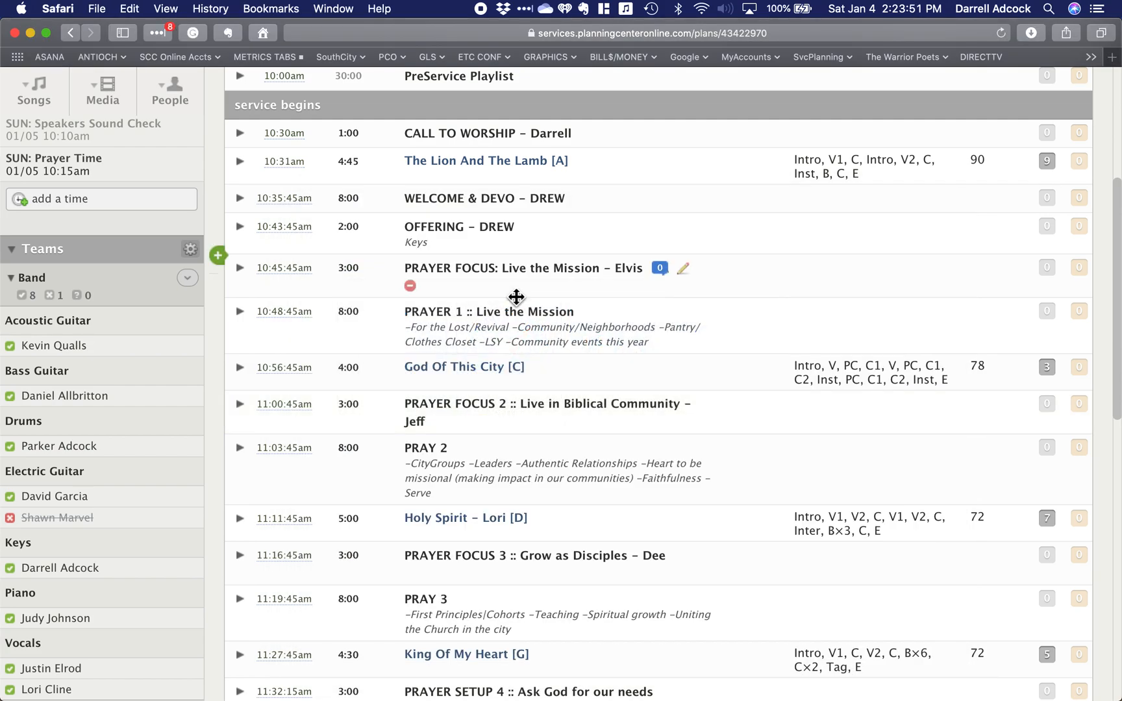
Step: Place God of This City (Passion)-C.mp3 from Finder's Downloads folder at bar 3 of the ORIG REC track in Ableton Live
key("super+Tab")
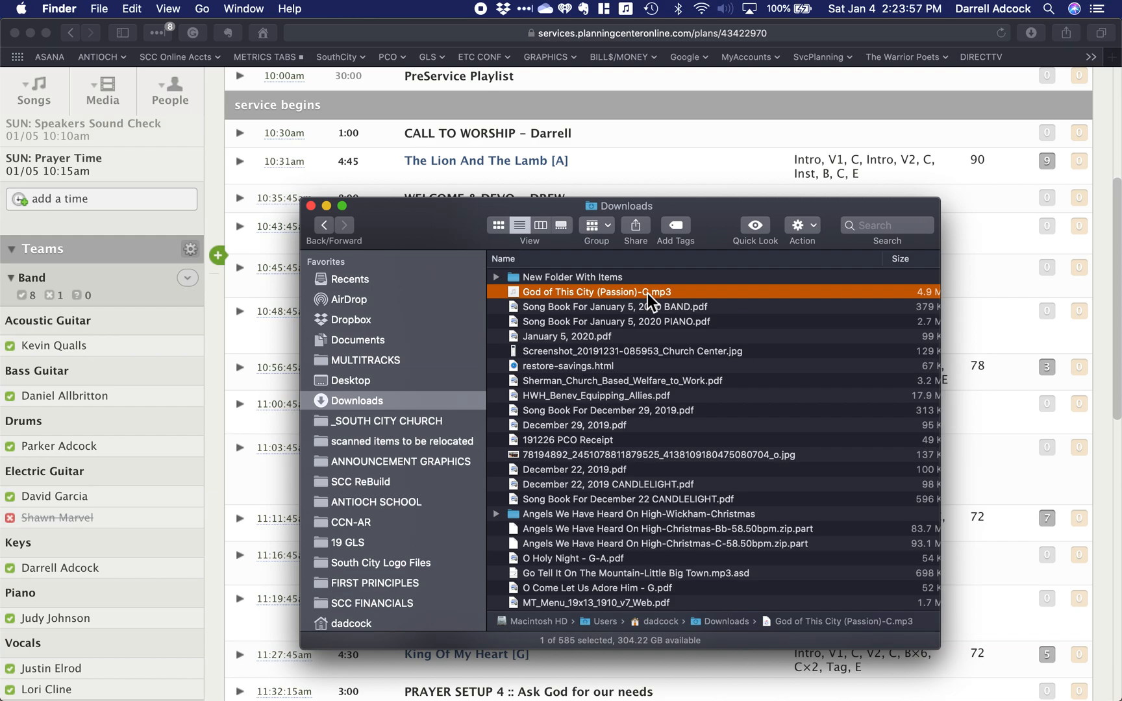
key("super+Tab")
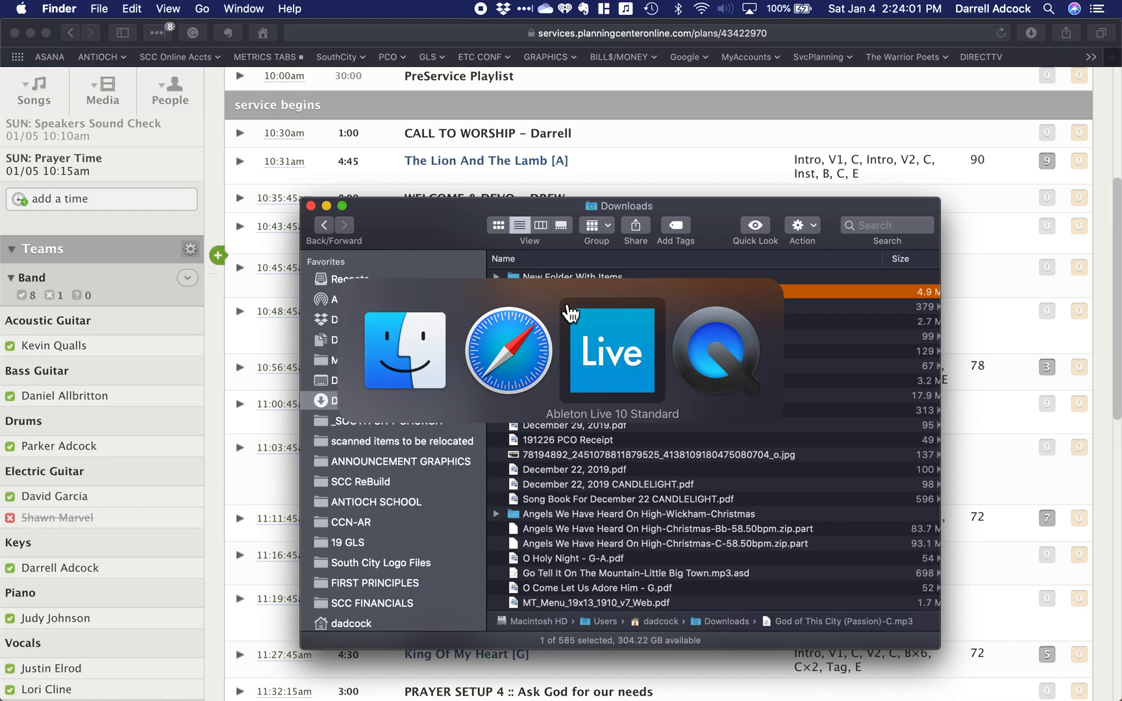
left_click(568, 308)
key("super+Tab")
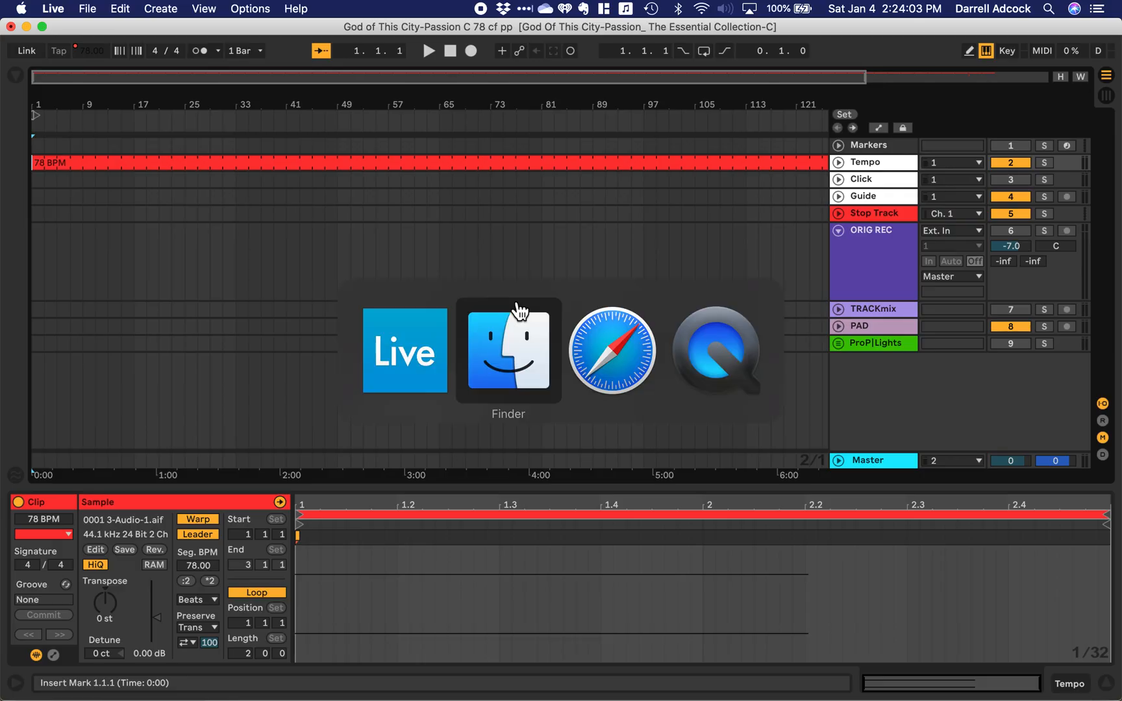
left_click(517, 307)
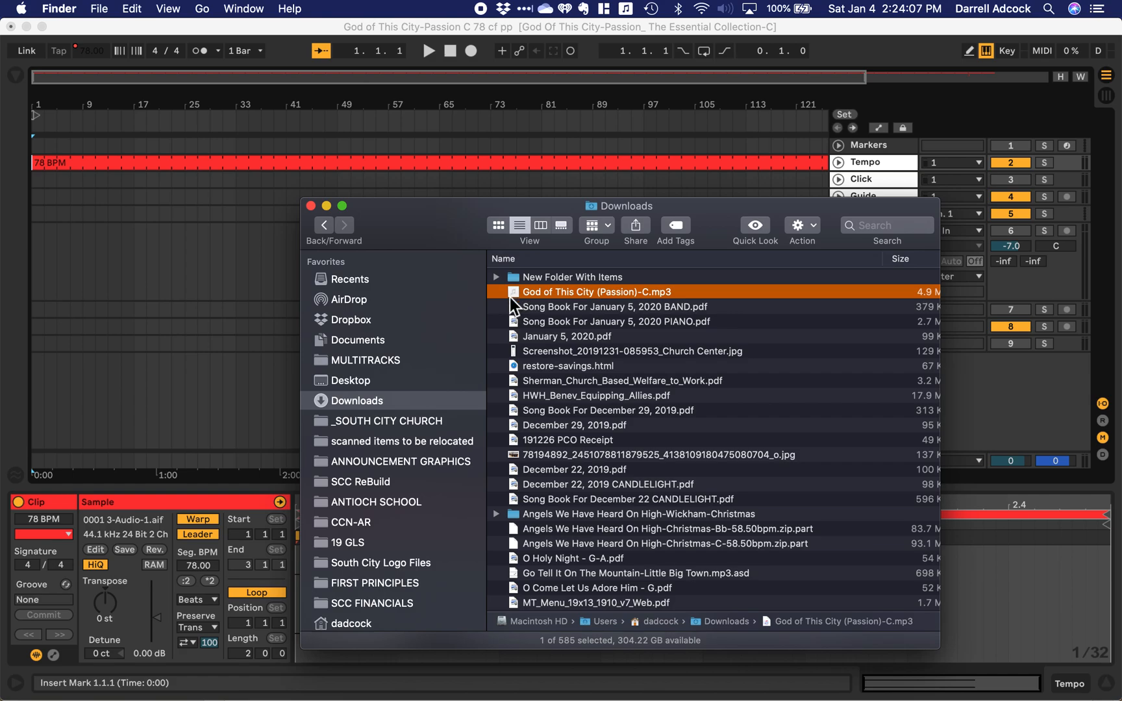
left_click_drag(514, 295, 402, 294)
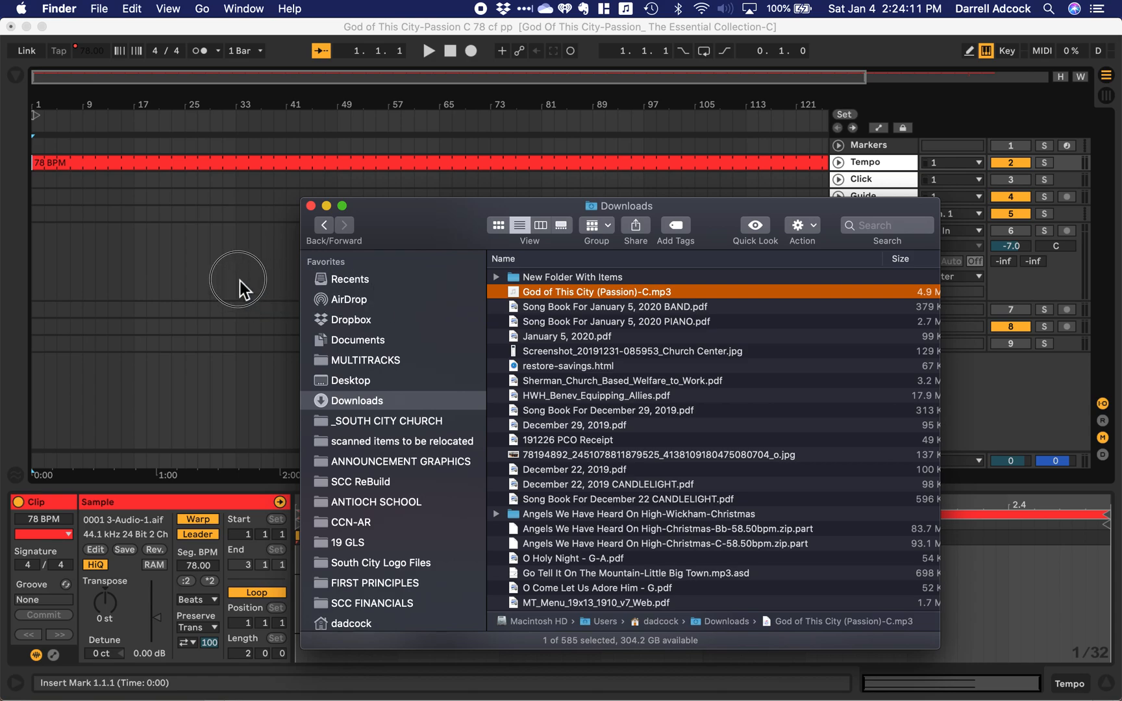
left_click(546, 307)
left_click(516, 293)
left_click_drag(515, 293, 41, 238)
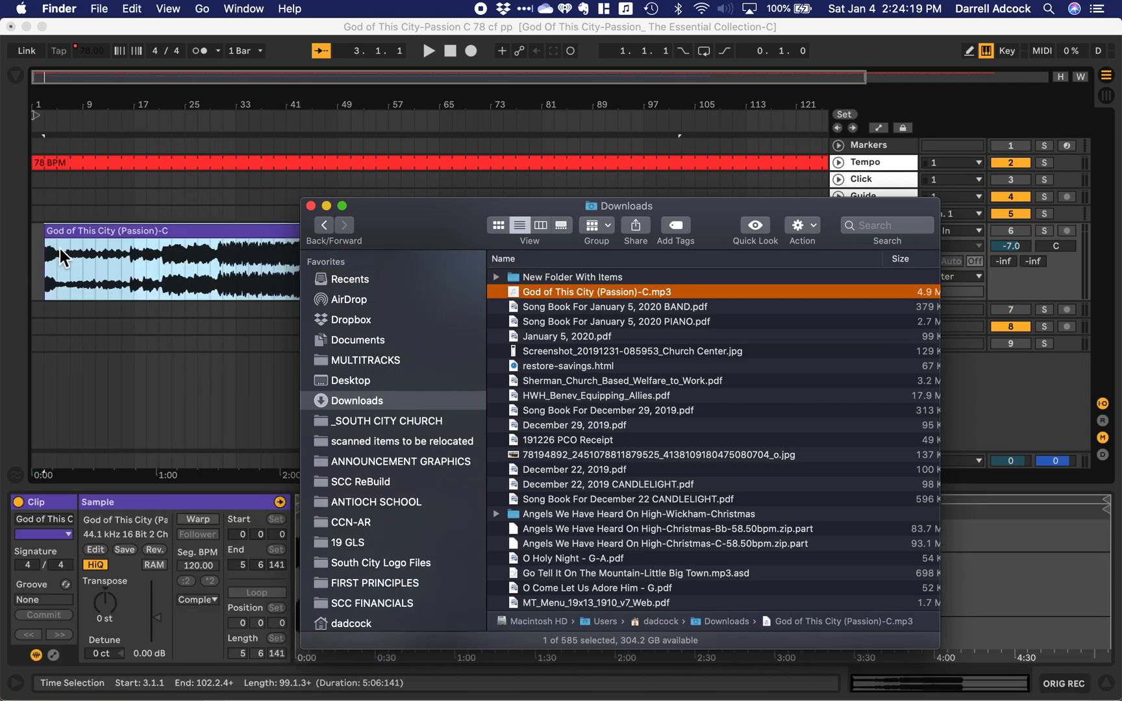
left_click(96, 268)
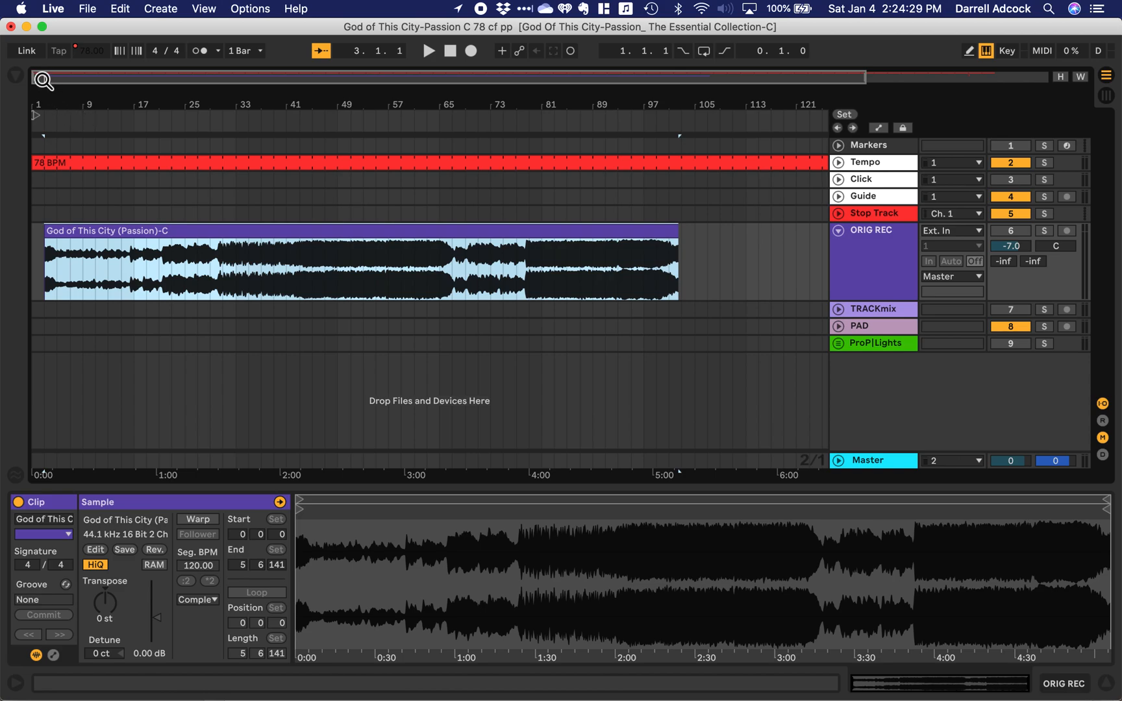
Step: Briefly play the recording from its start at bar 3, then solo the ORIG REC track with the metronome enabled
left_click_drag(40, 81, 37, 270)
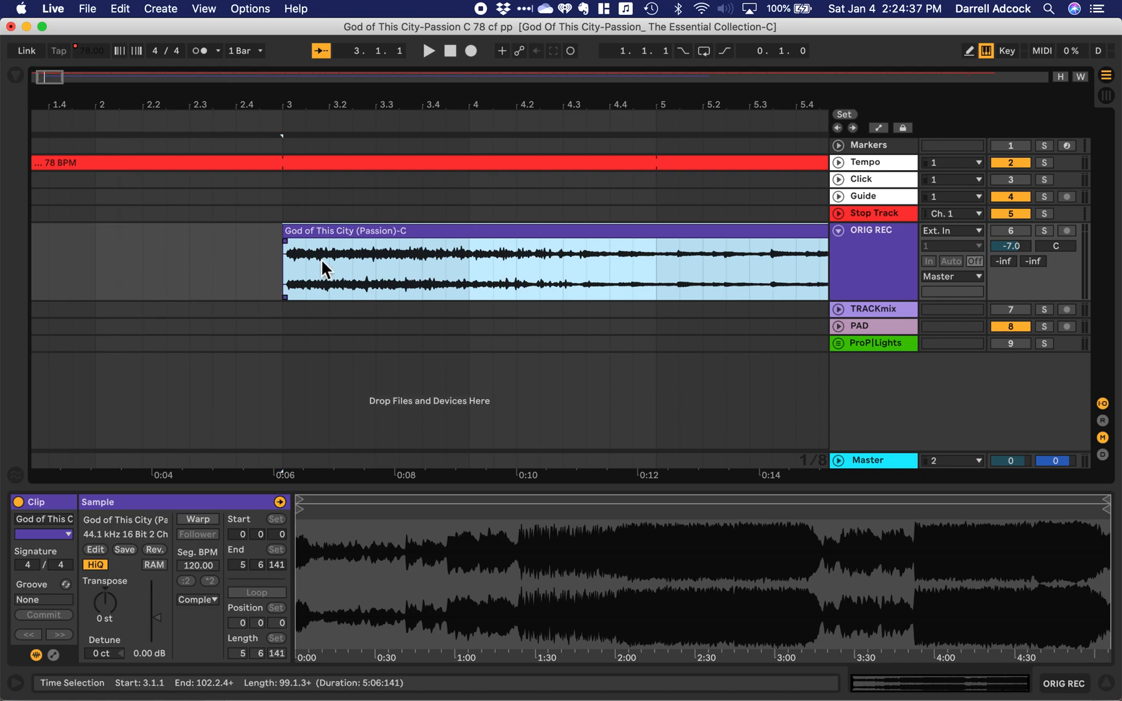
left_click(286, 276)
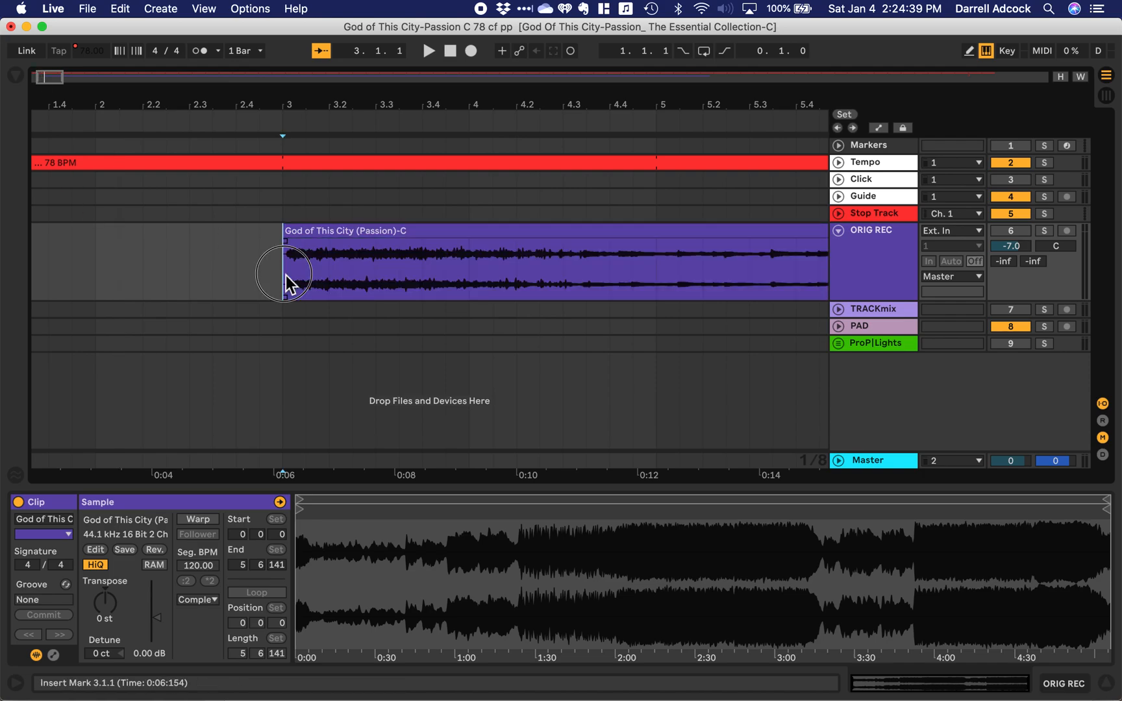
key("space")
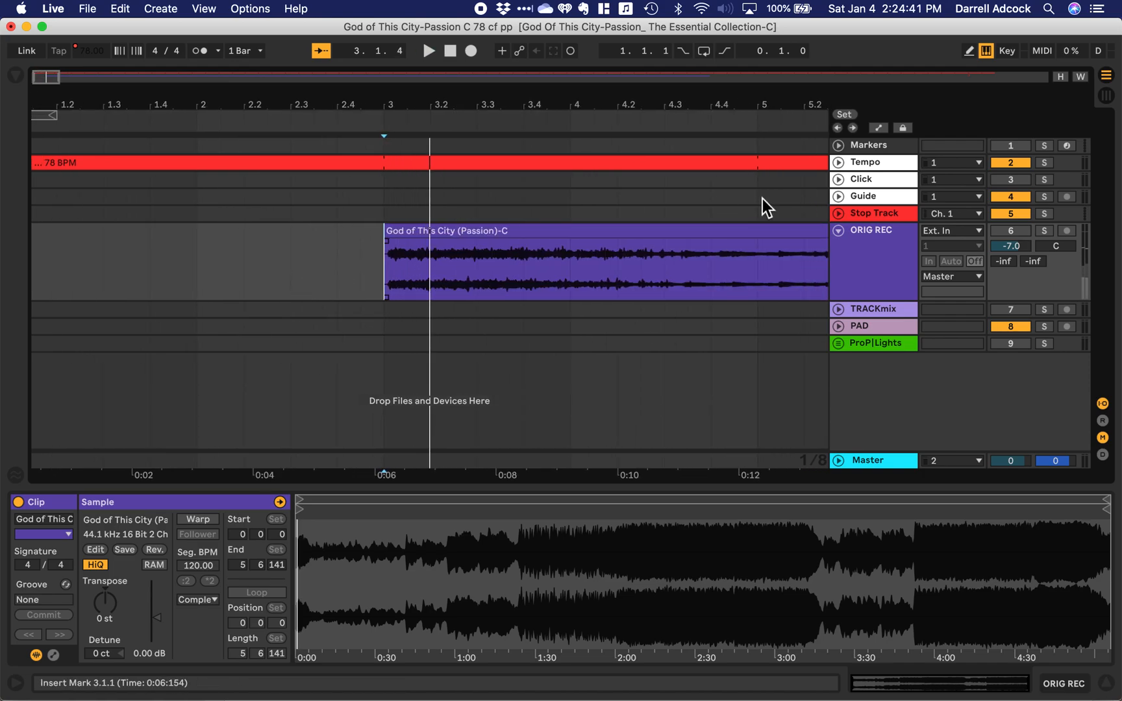
left_click(1044, 230)
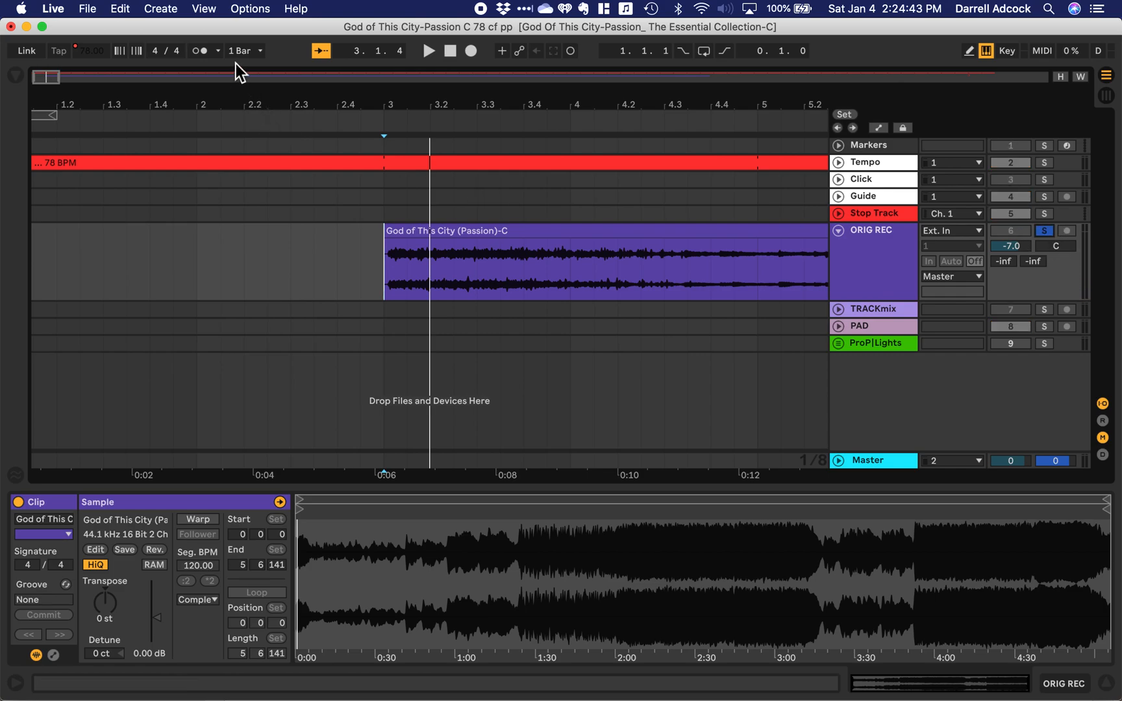
left_click(217, 51)
left_click(217, 51)
left_click(1045, 231)
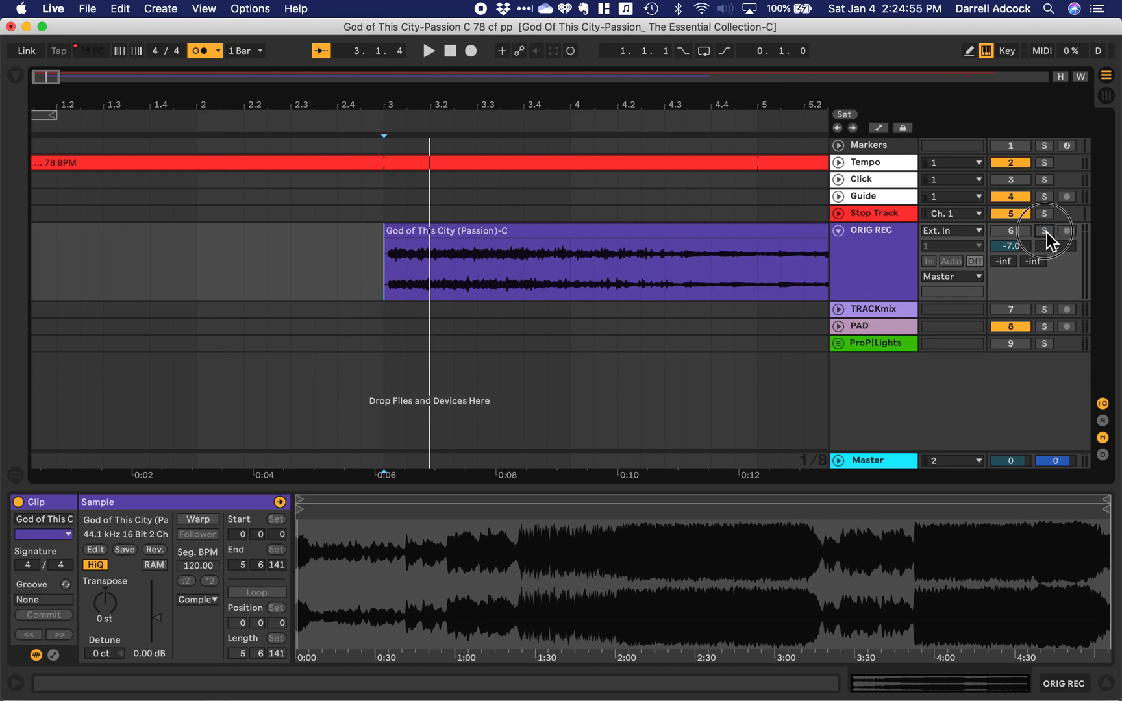
left_click(1045, 231)
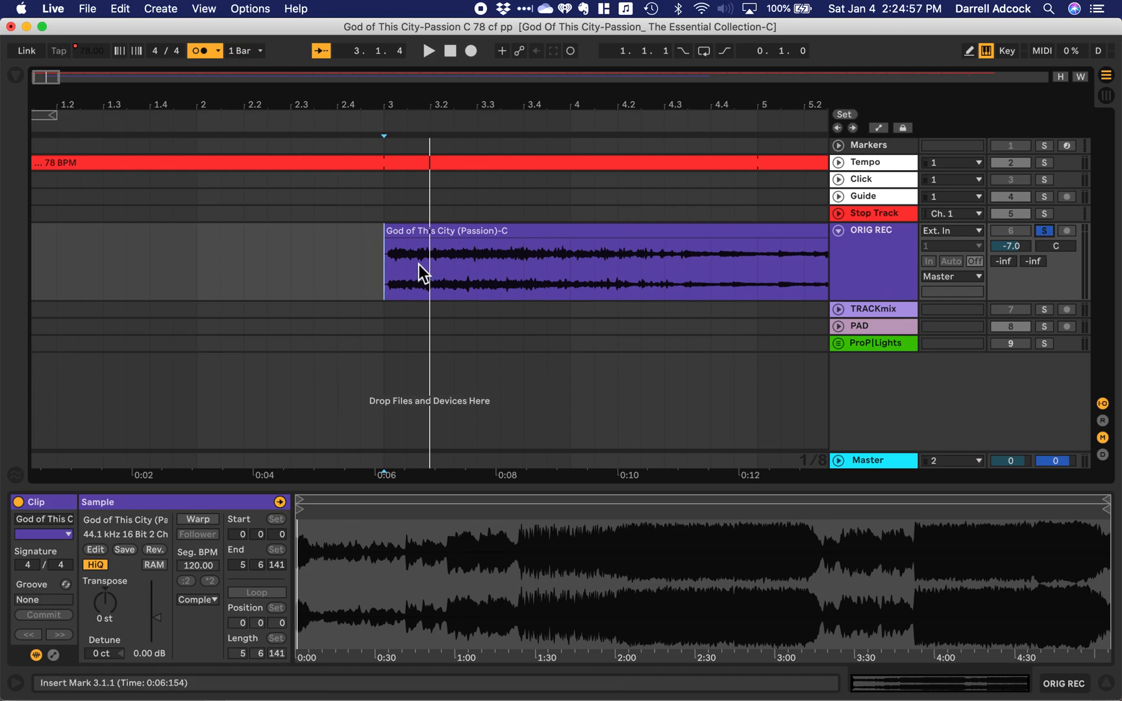
Step: Play the soloed recording from bar 3 and again from 4.3.1 to locate its first beat
key("space")
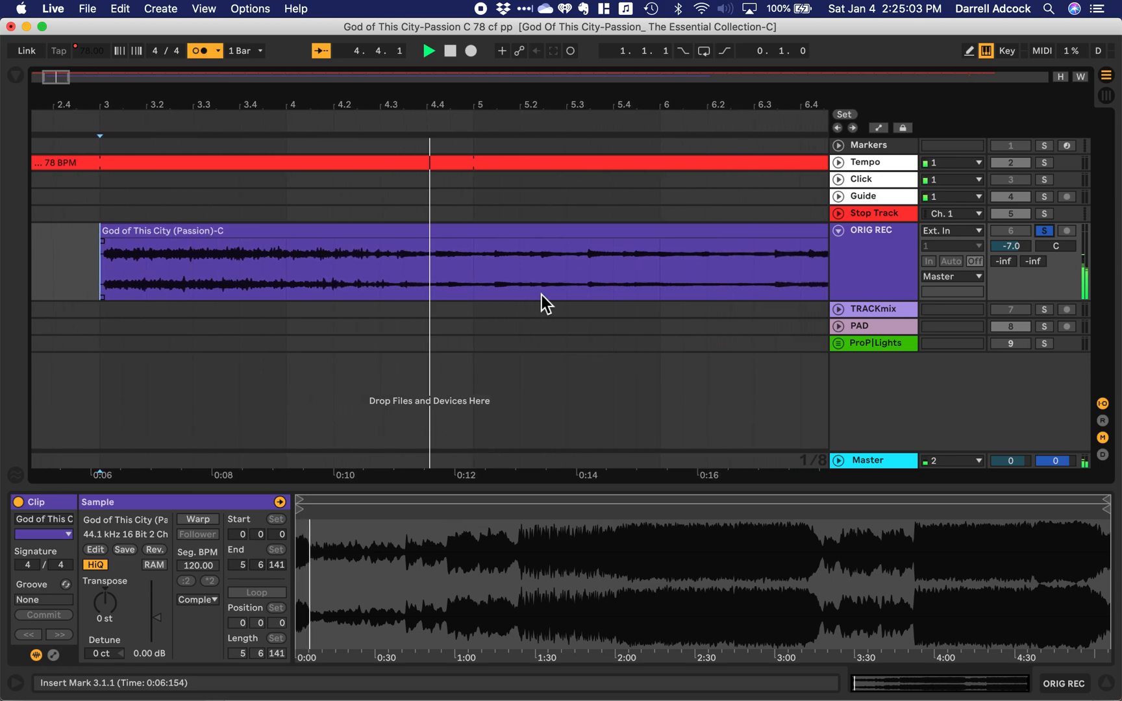
key("space")
left_click(379, 273)
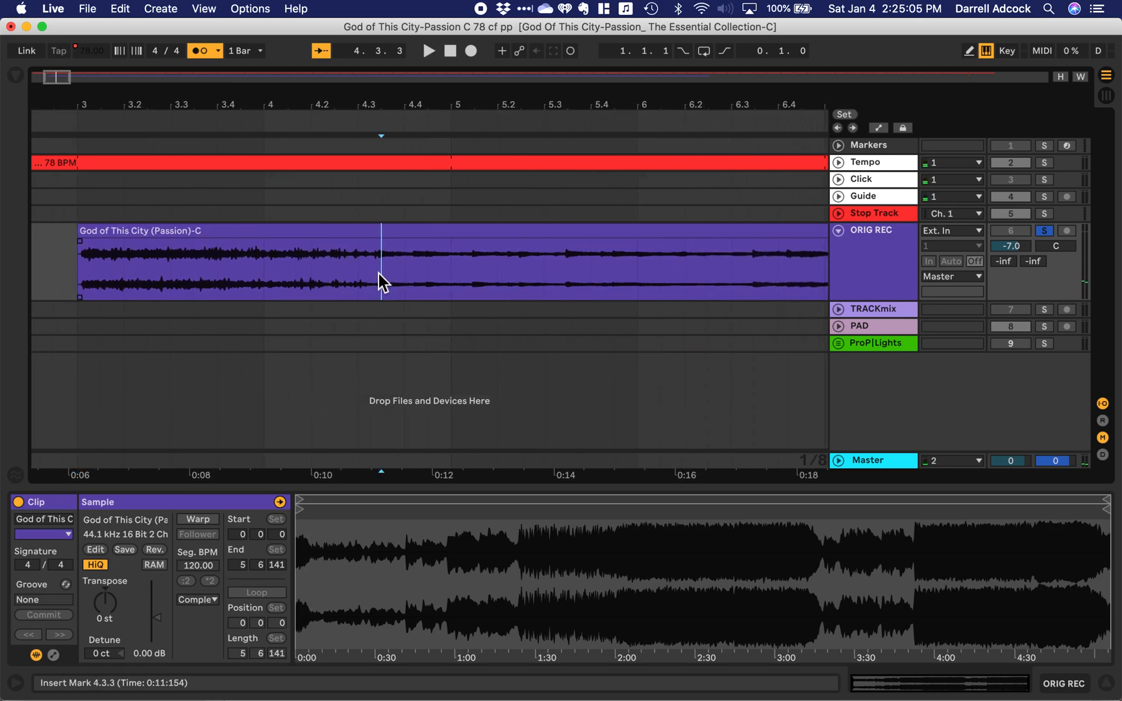
left_click(360, 274)
key("space")
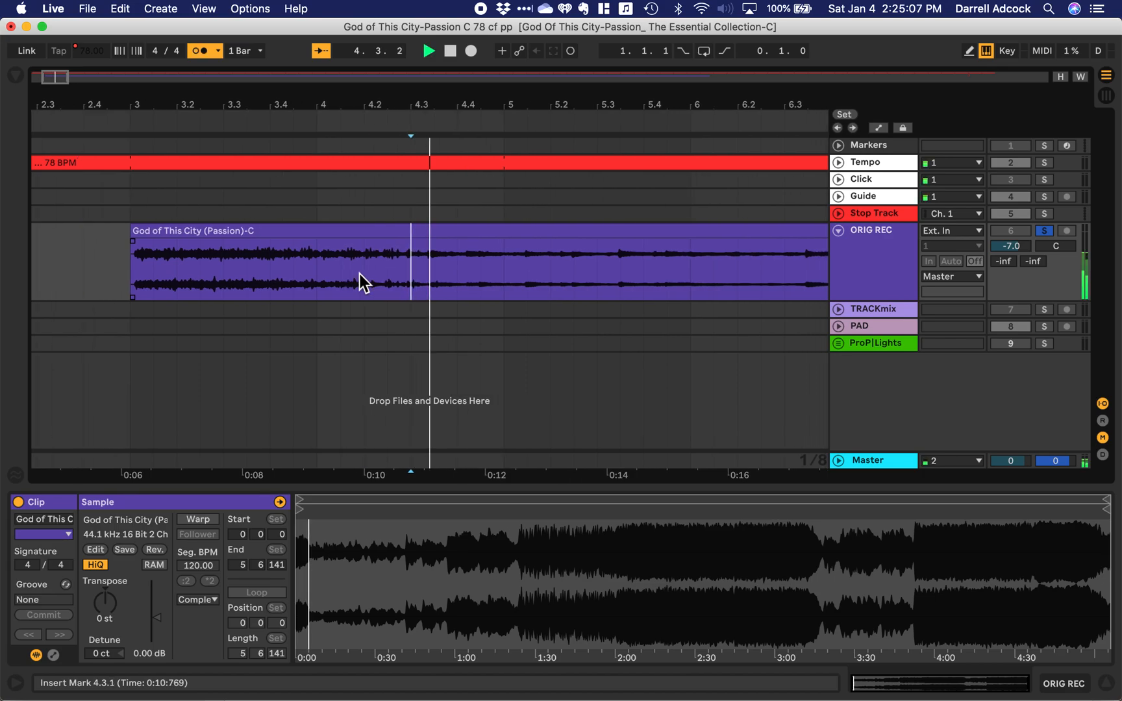
key("space")
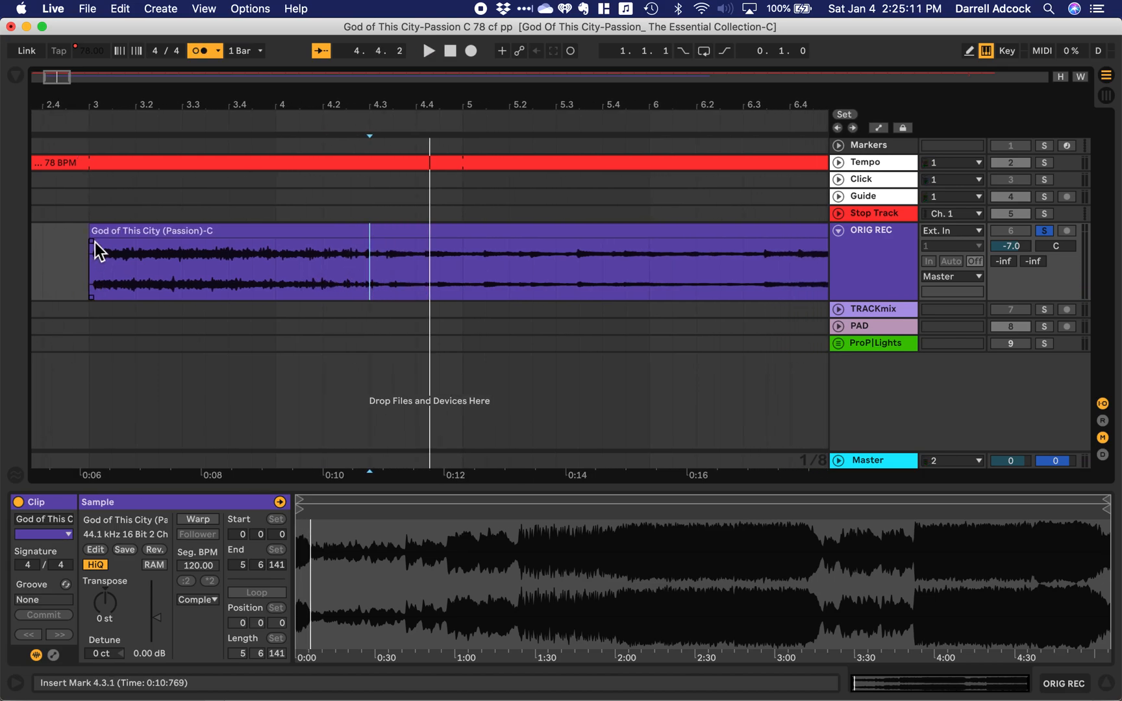
Step: Trim the recording clip's start to 4.1.3 and add a fade-in about one beat long, checking it in playback
left_click(123, 231)
left_click_drag(123, 231, 301, 253)
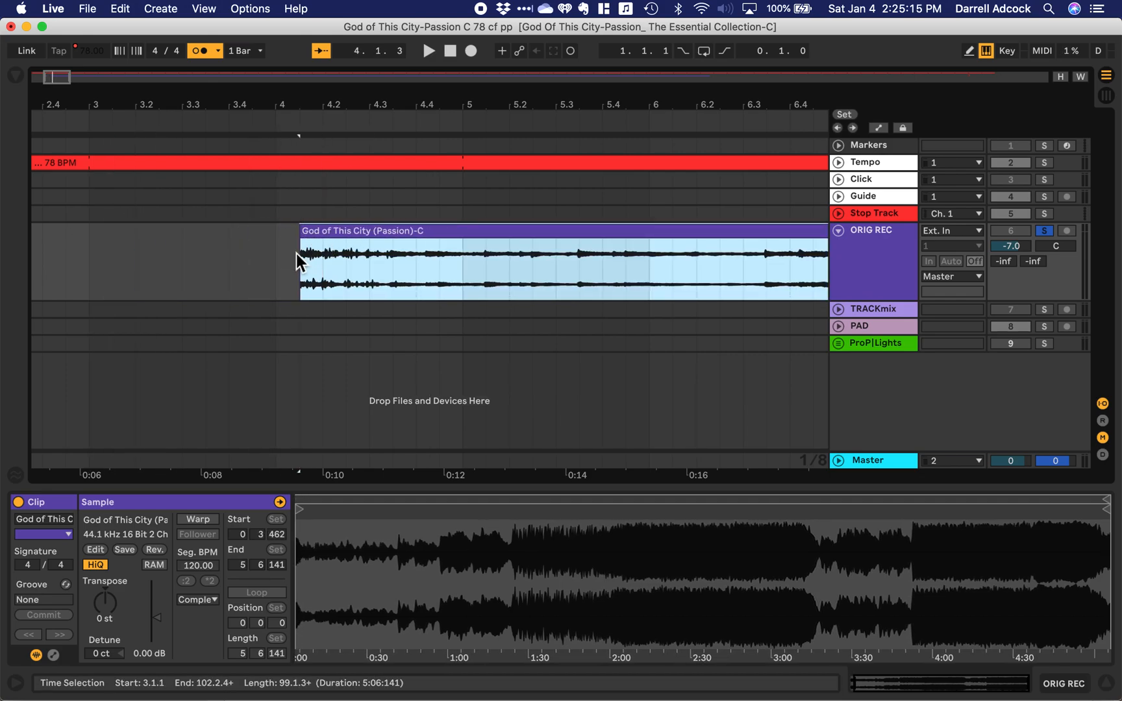
left_click(305, 251)
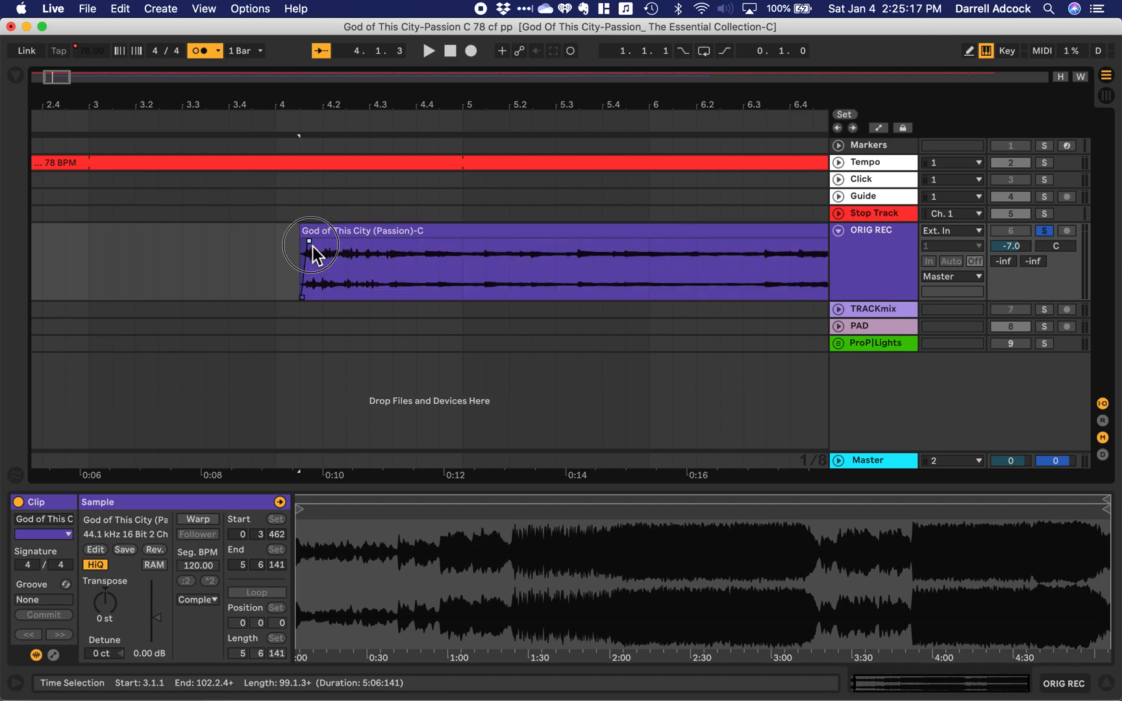
mouse_move(304, 243)
left_mouse_down()
mouse_move(335, 260)
mouse_move(343, 281)
mouse_move(361, 280)
left_mouse_up()
key("space")
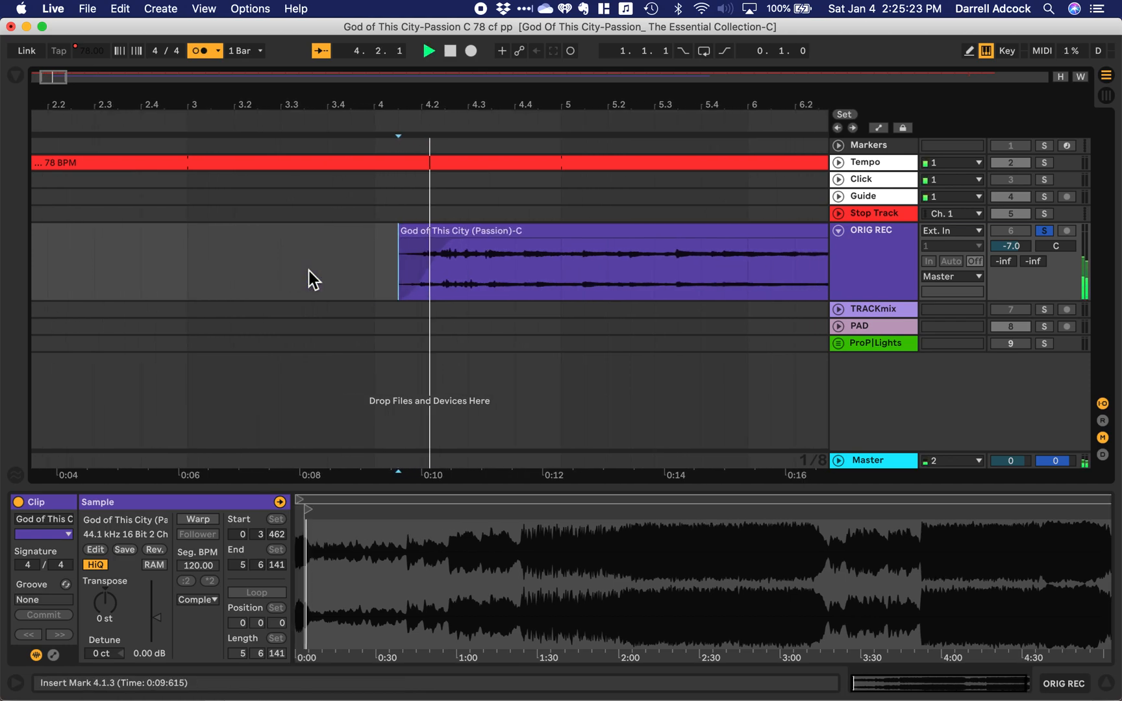
key("space")
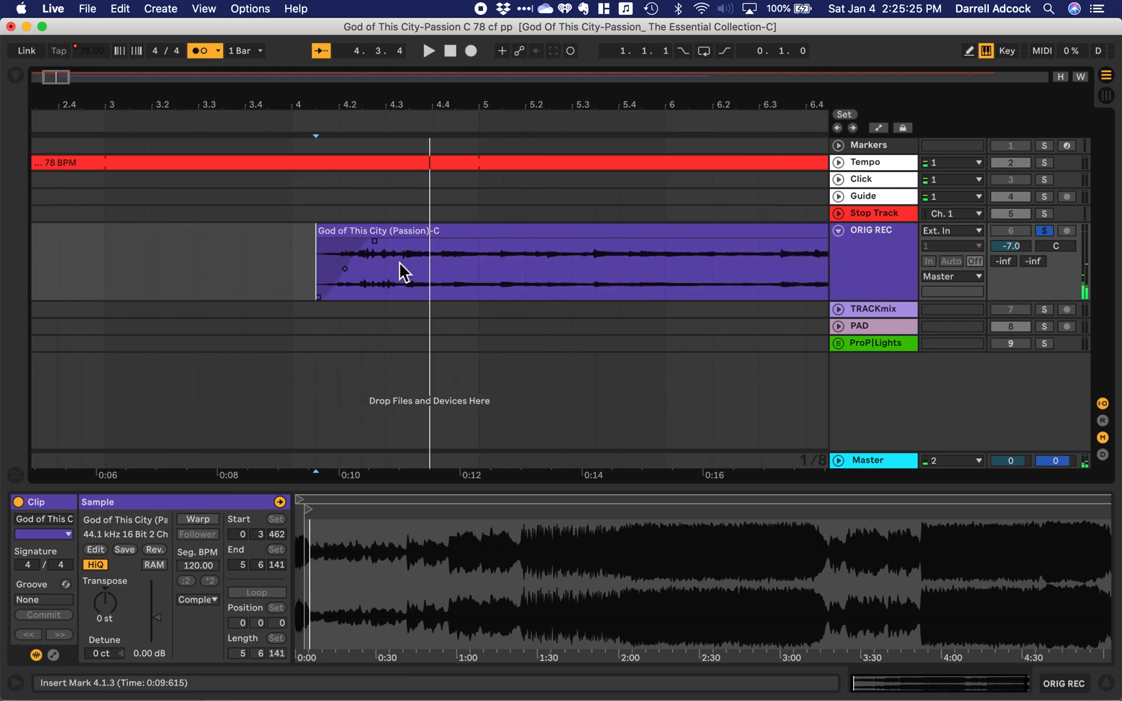
Step: Move the trimmed recording clip earlier on the ORIG REC track to start at 2.4.1
left_click_drag(497, 232, 226, 222)
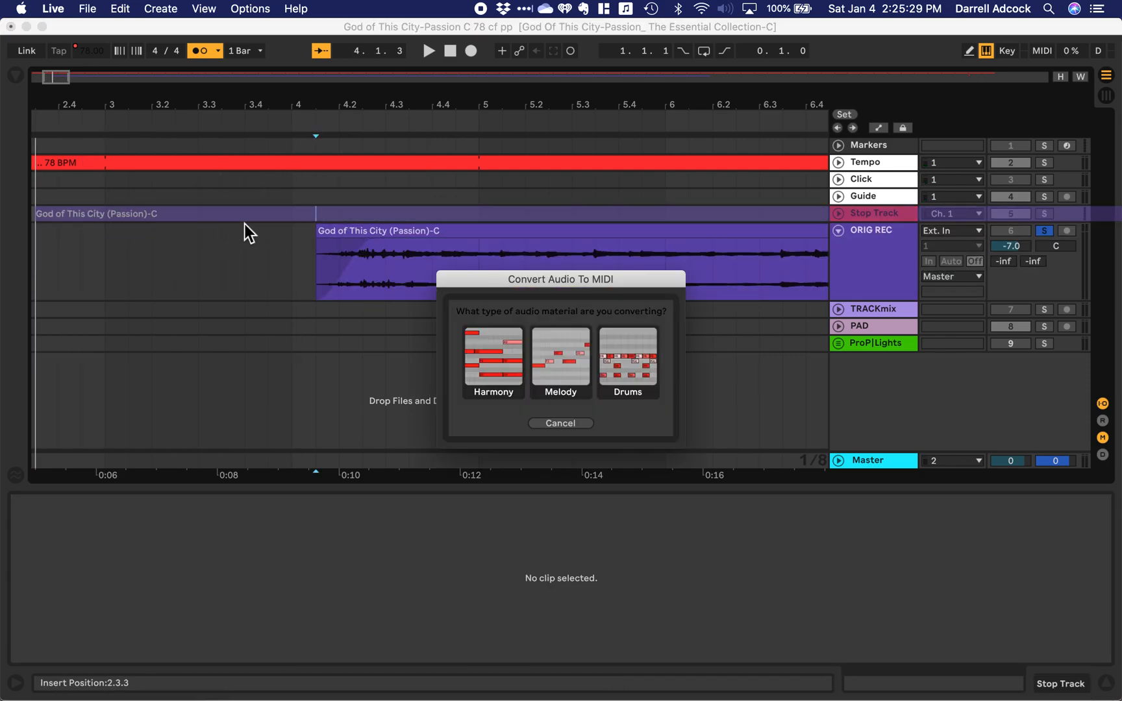
left_click(564, 423)
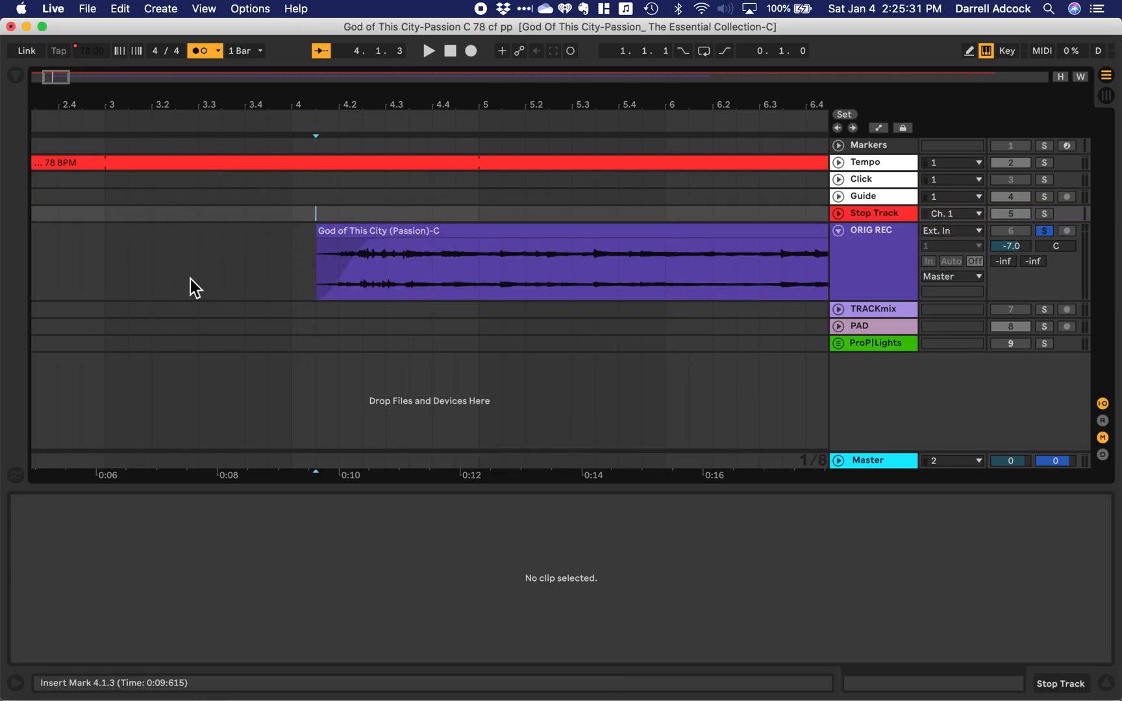
left_click_drag(375, 235, 117, 226)
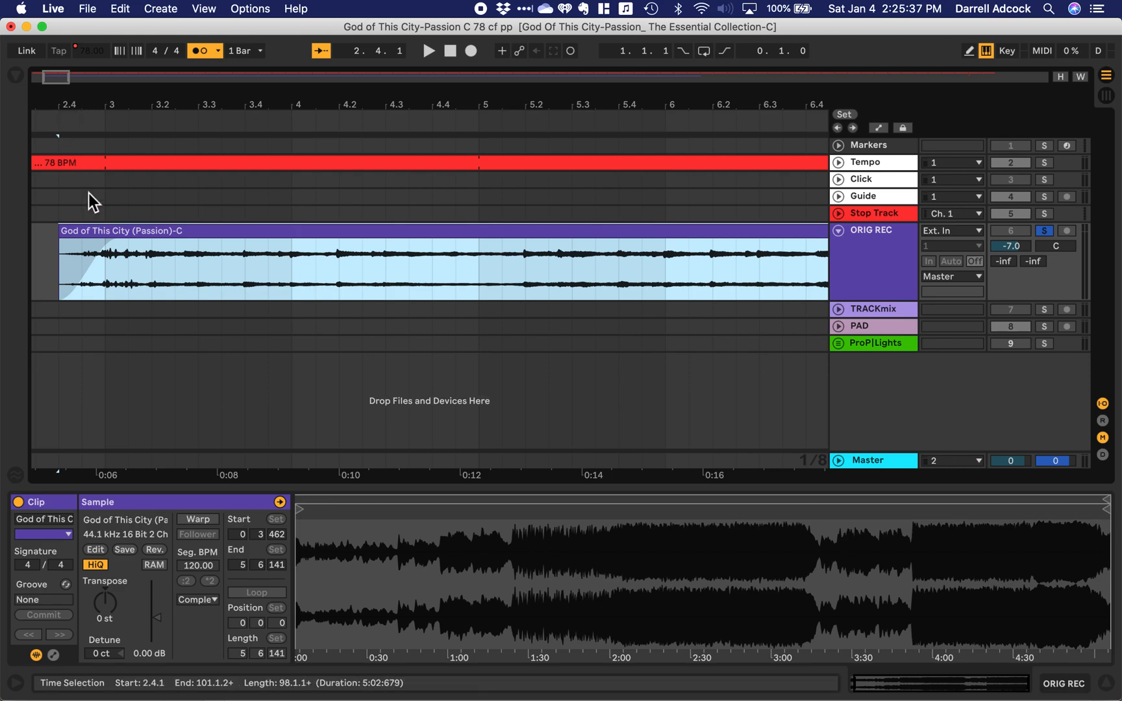
Step: Examine the clip's opening waveform around bar 3 and play it from 2.4.1 to find the first beat
left_click_drag(64, 81, 64, 130)
scroll(131, 194, "left", 10)
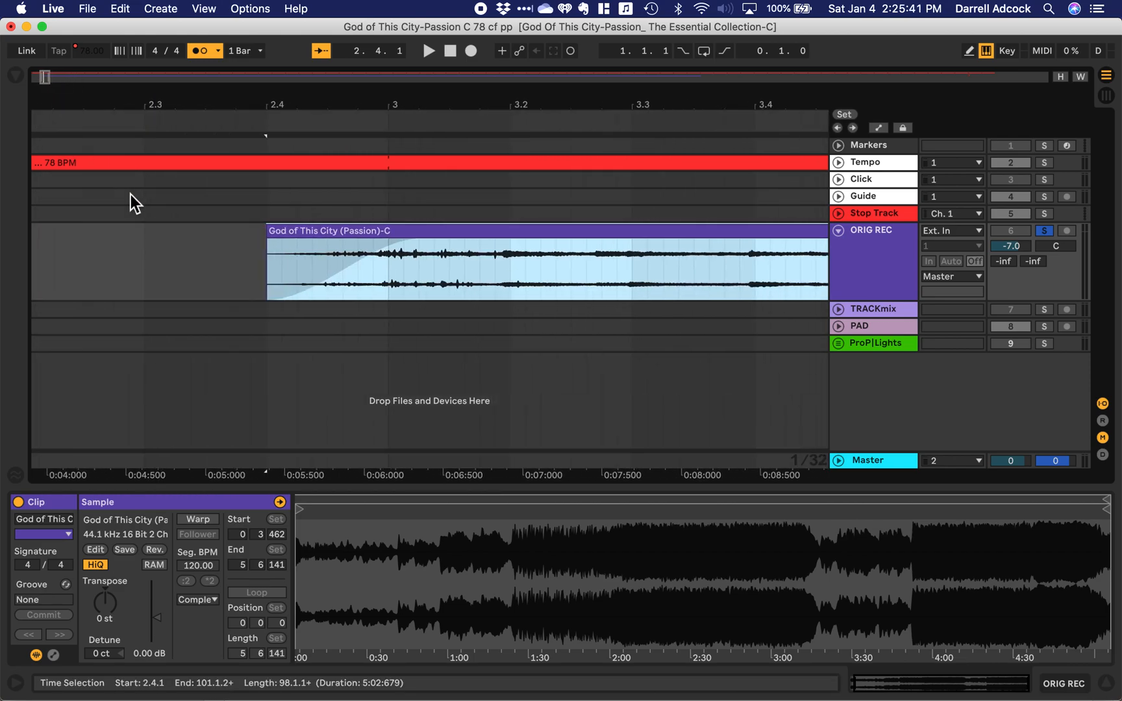
scroll(130, 194, "right", 5)
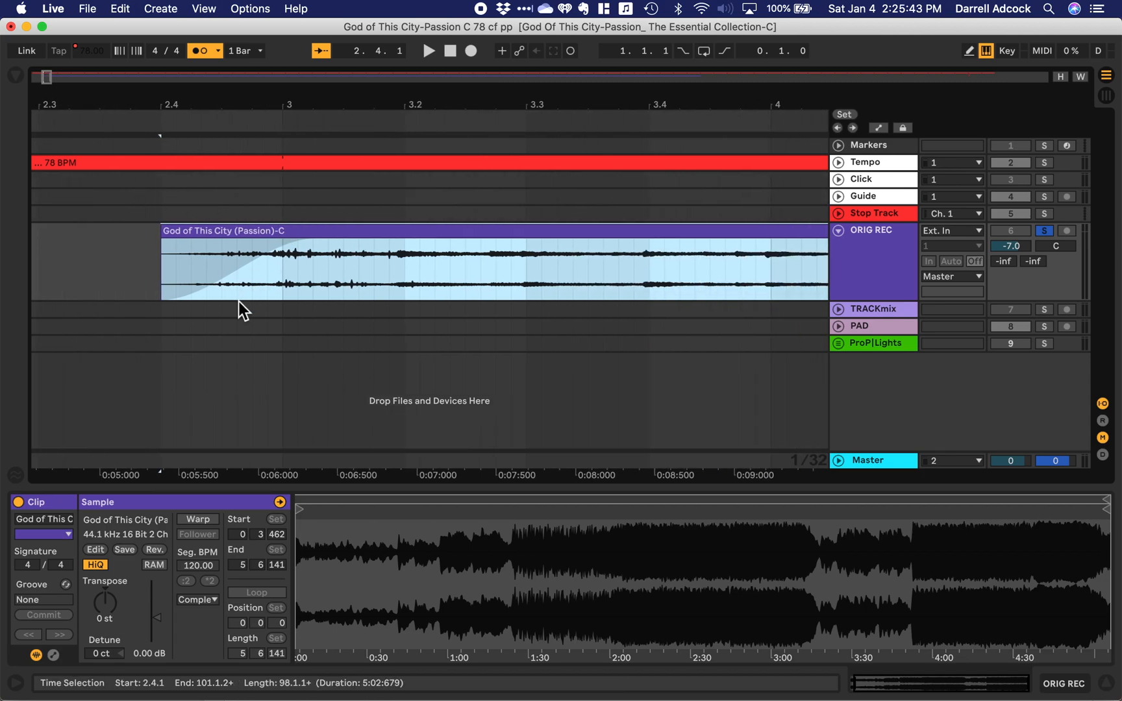
scroll(238, 301, "left", 5)
scroll(238, 302, "right", 2)
scroll(239, 301, "left", 1)
scroll(238, 301, "right", 2)
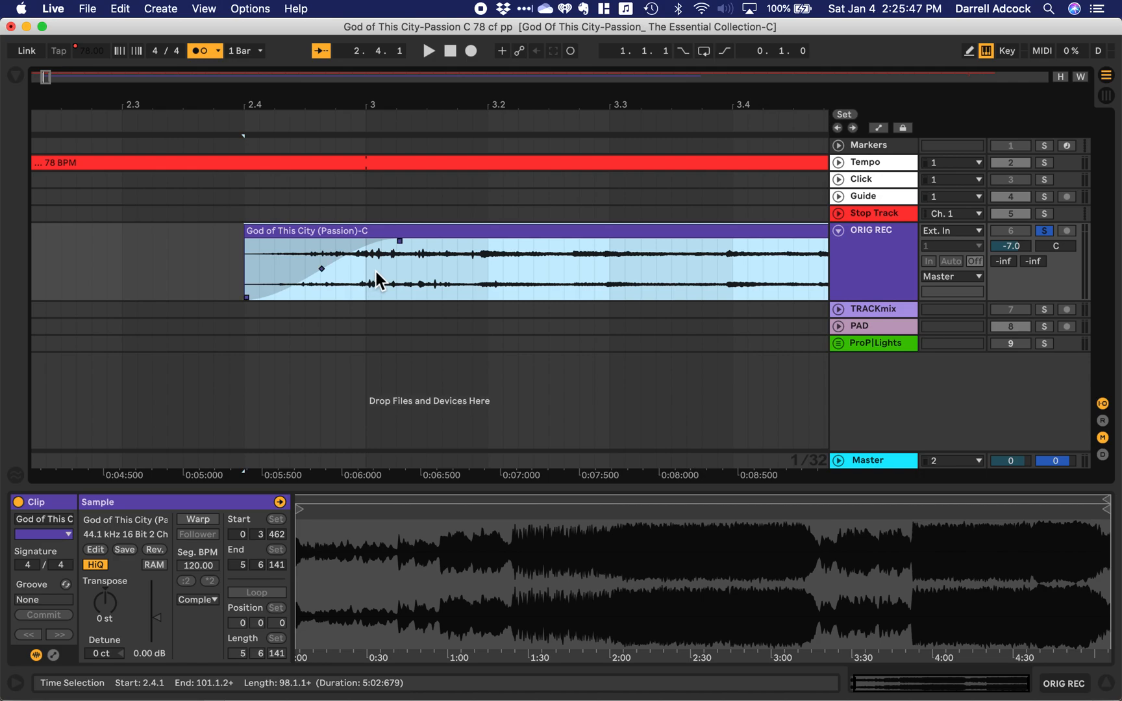
left_click(253, 281)
key("space")
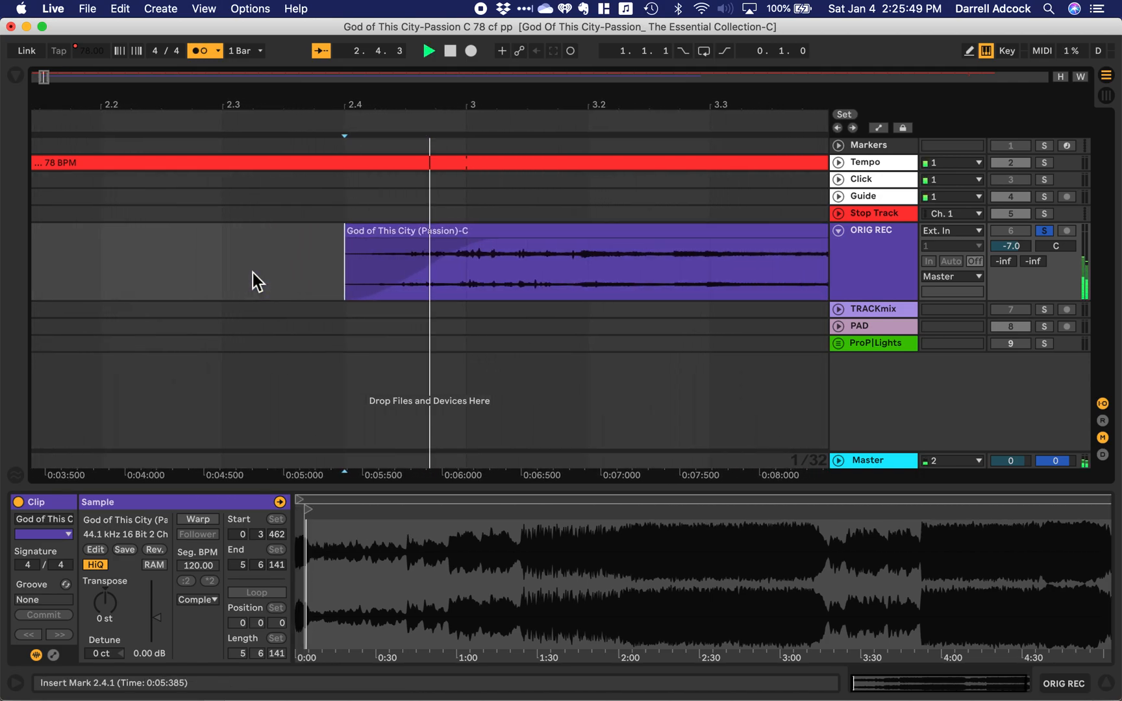
key("space")
Step: Mark the first beat near 3.2, turn off Snap to Grid, and nudge the recording clip slightly later
left_click(376, 261)
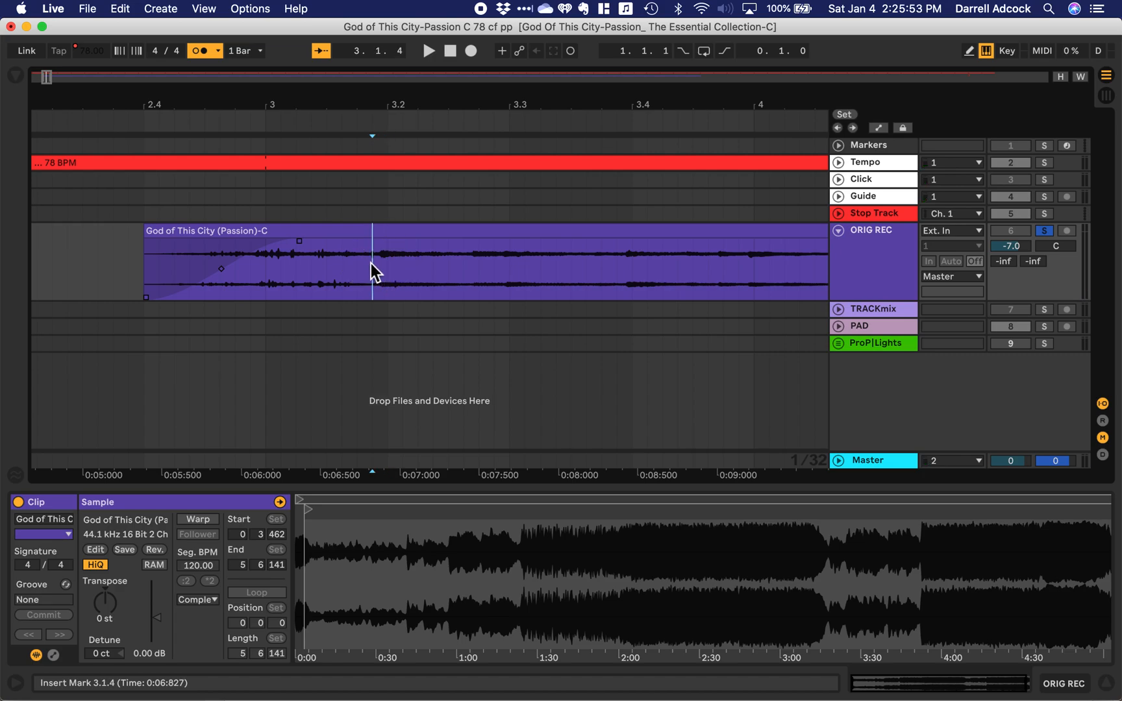
left_click(382, 262)
left_click(249, 9)
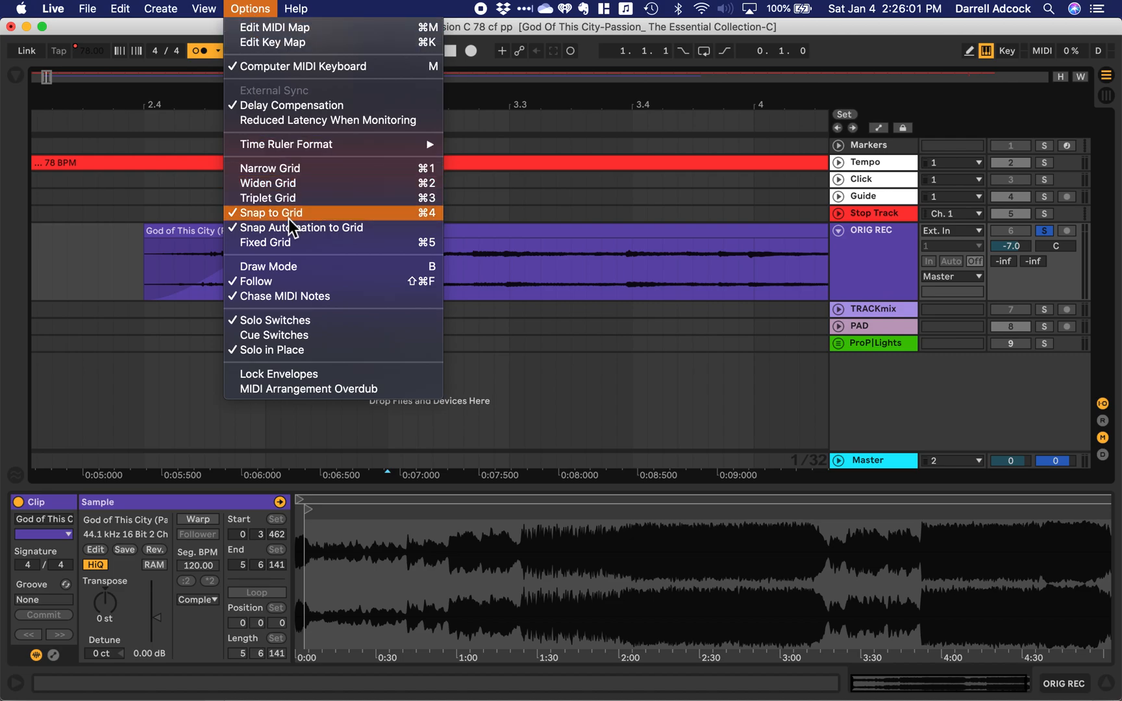
left_click(541, 369)
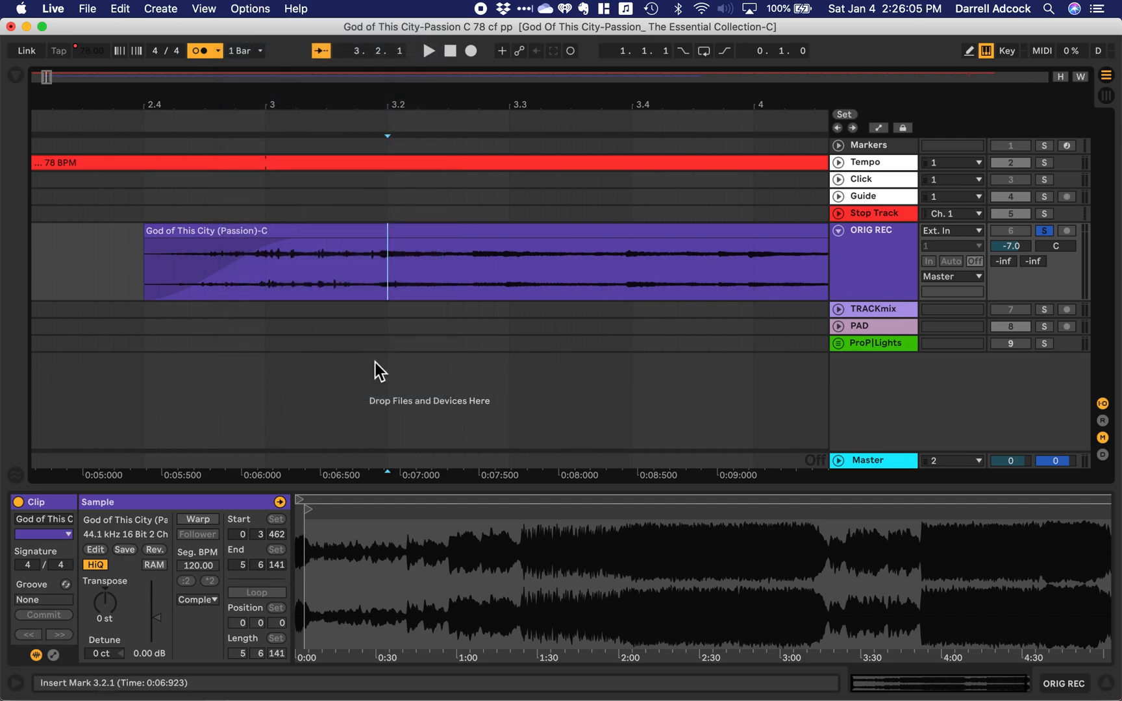
left_click(439, 232)
mouse_move(446, 238)
left_mouse_down()
mouse_move(425, 238)
mouse_move(466, 236)
mouse_move(453, 237)
left_mouse_up()
Step: Play from the first beat just before 3.2, then move the recording clip earlier so that beat falls on bar 3
left_click(386, 282)
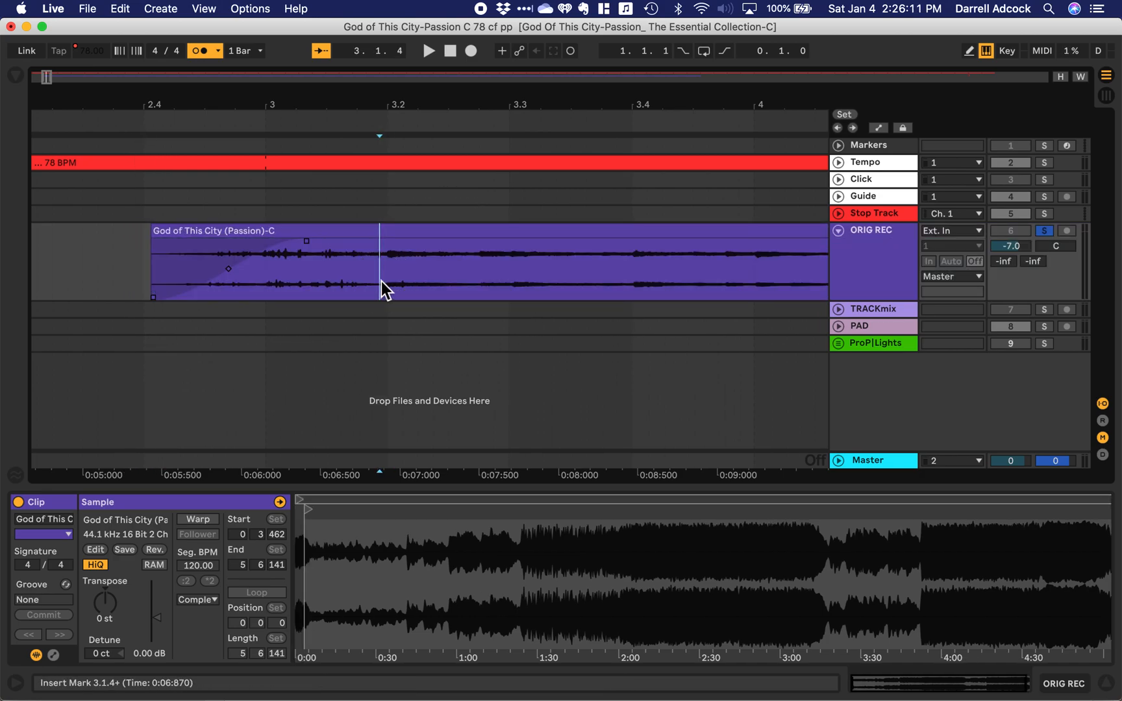
left_click(432, 248)
left_click(386, 276)
key("space")
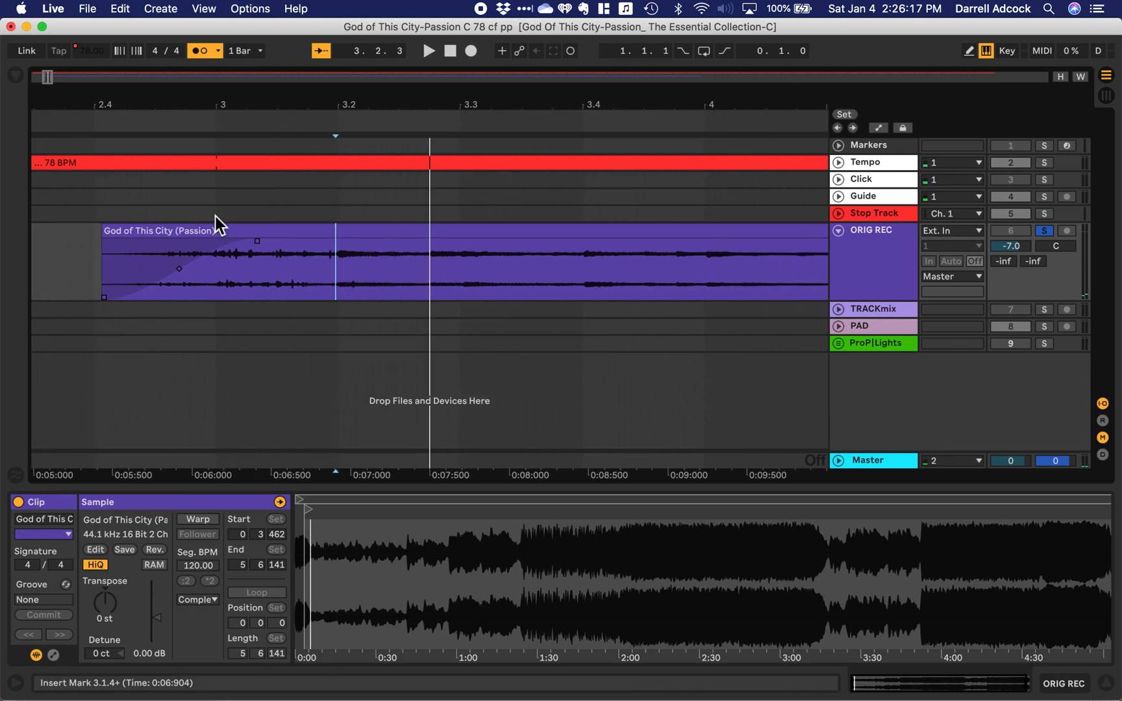
left_click_drag(376, 239, 255, 223)
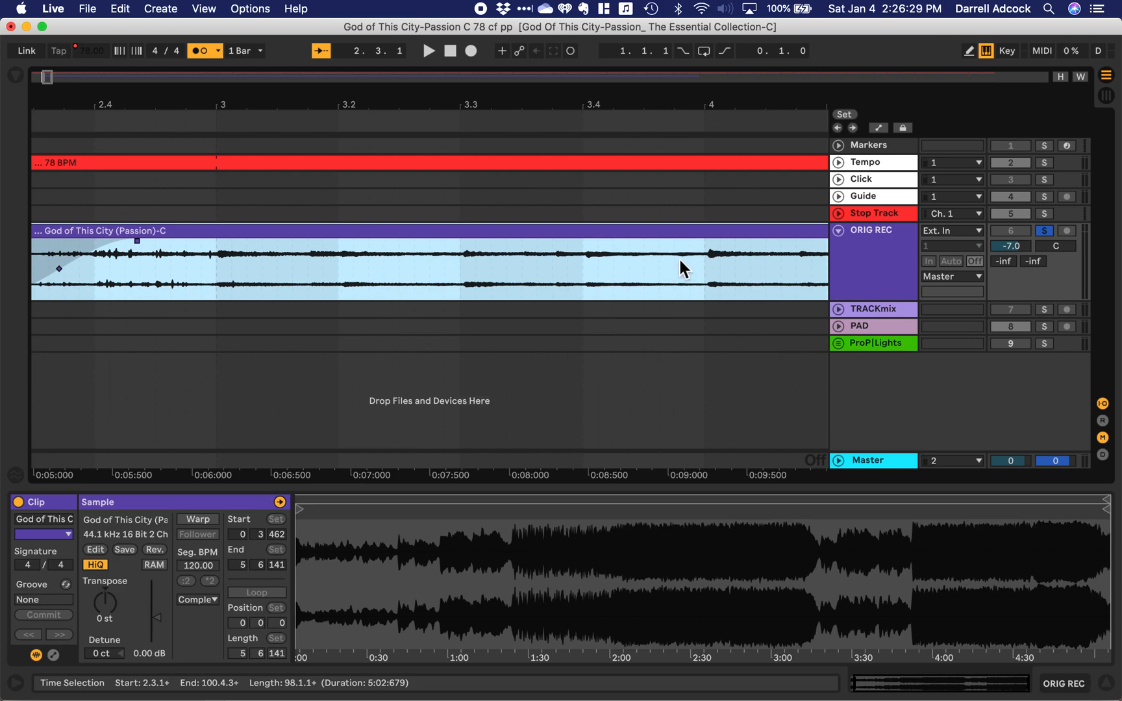
left_click(643, 232)
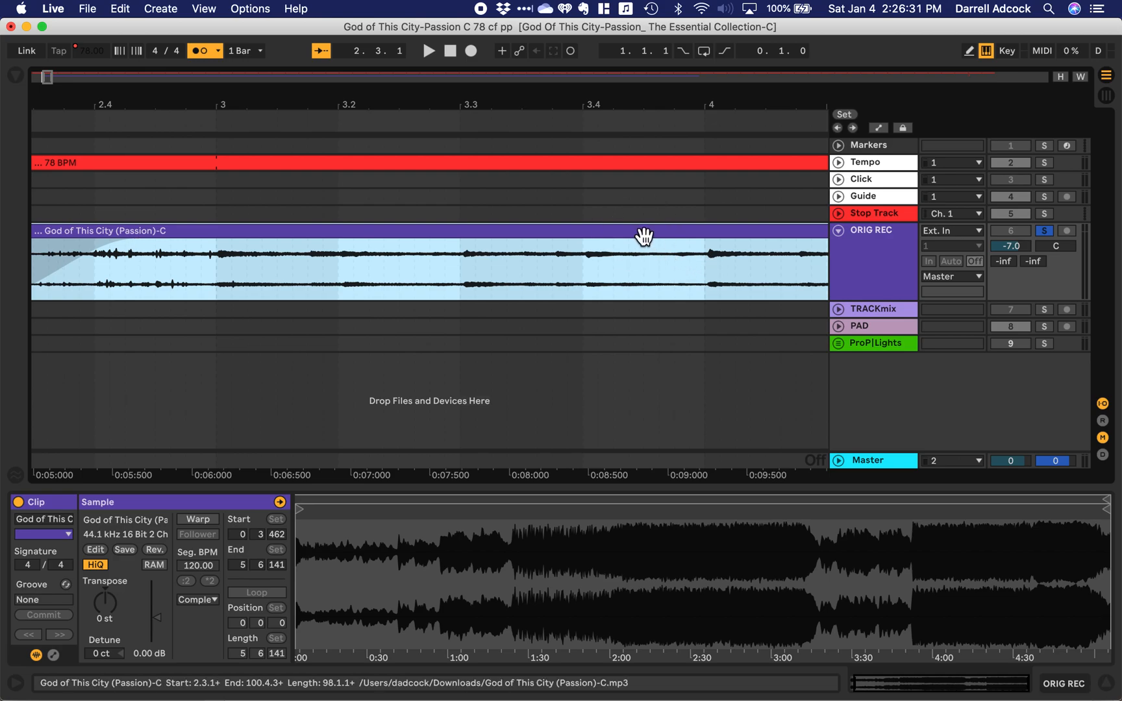
Step: Play the recording from 2.4.3 into bar 4 to check that its beats line up with the grid
scroll(643, 235, "left", 3)
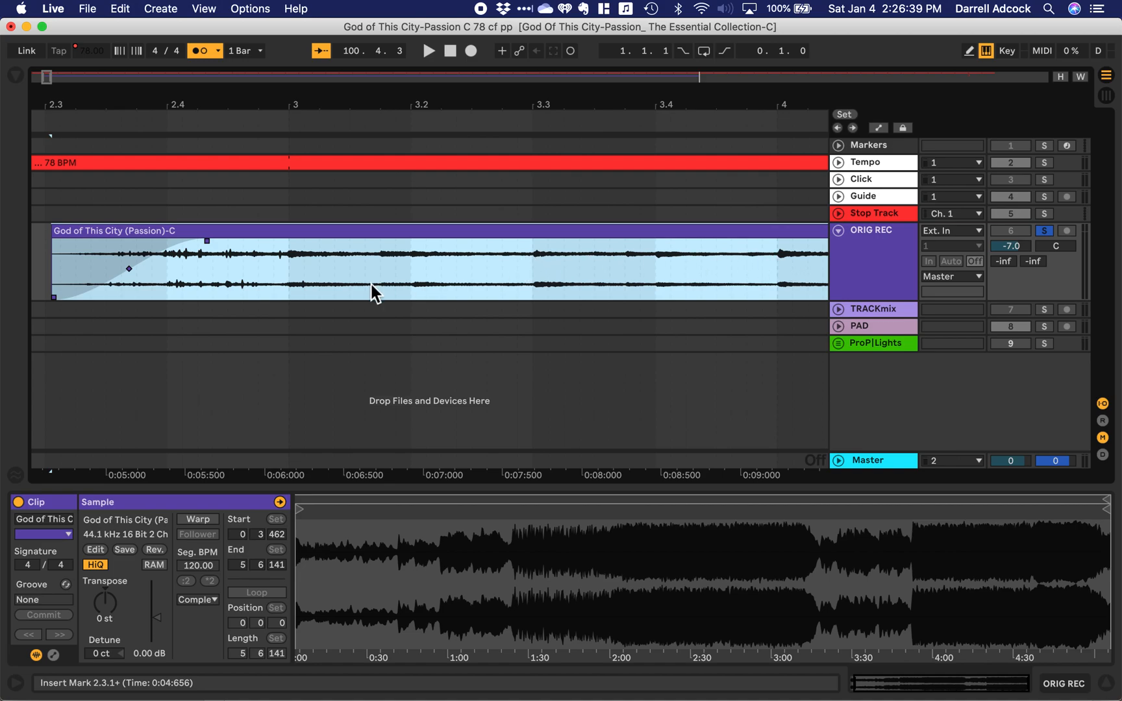
left_click(255, 272)
key("space")
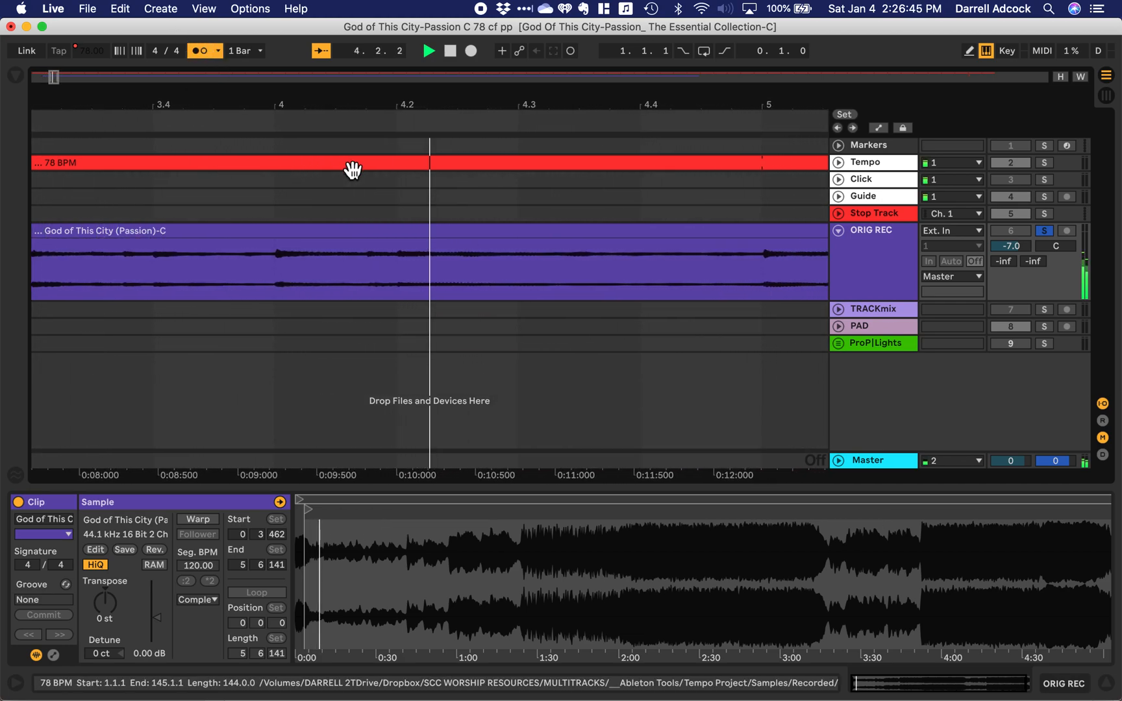
key("space")
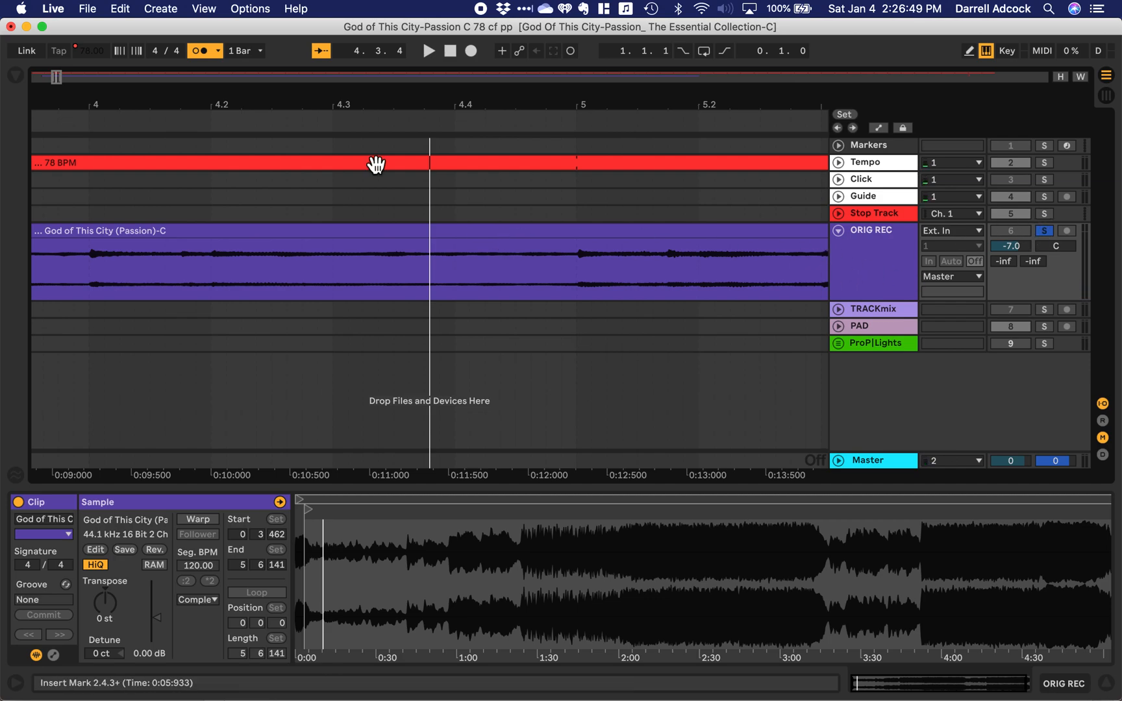
Step: Fold the ORIG REC track and show the MULTITRACKS place in the browser
left_click_drag(51, 77, 18, 84)
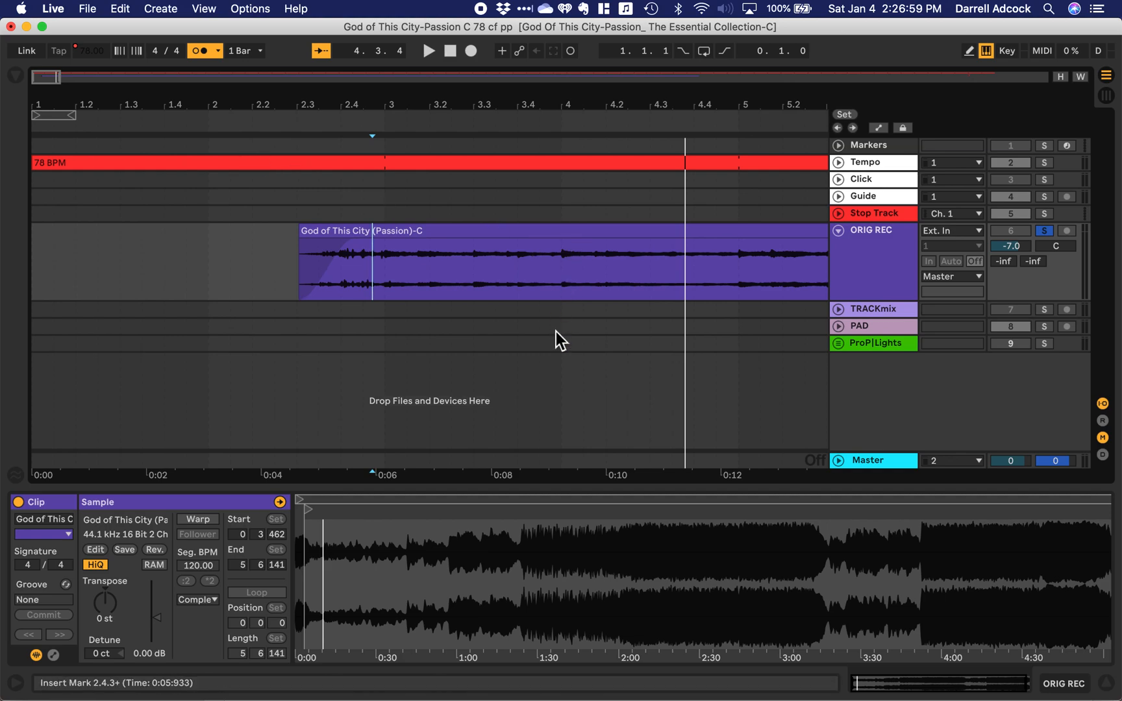
left_click(839, 235)
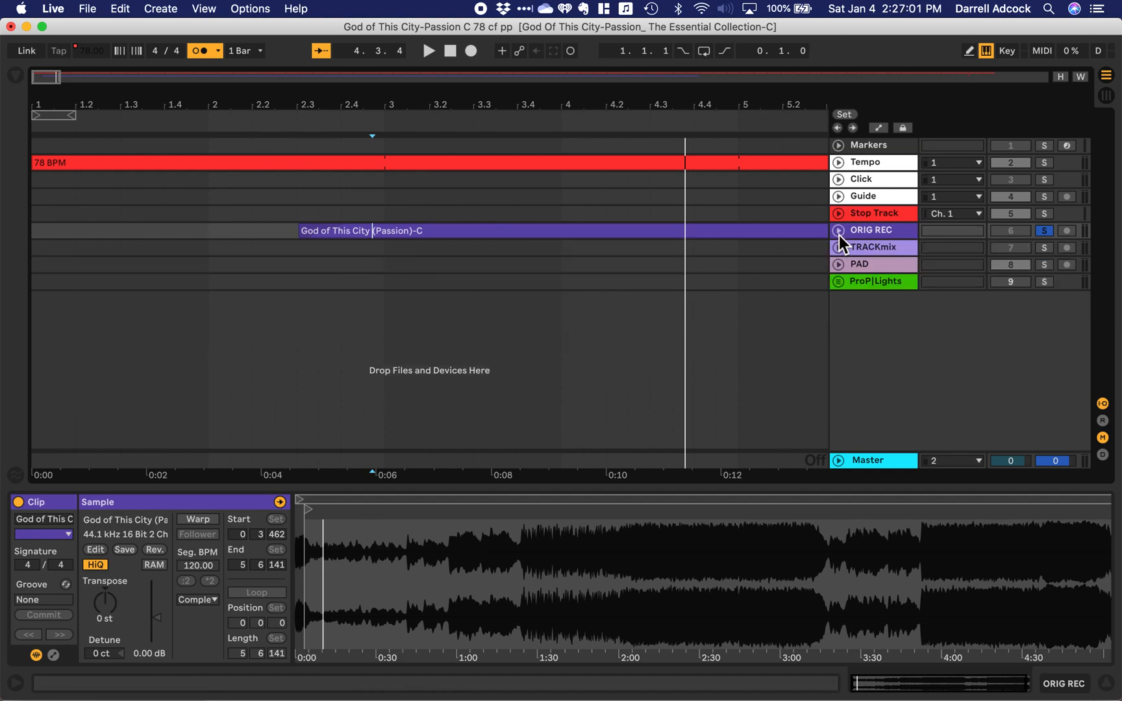
left_click(838, 235)
left_click(840, 234)
left_click(17, 78)
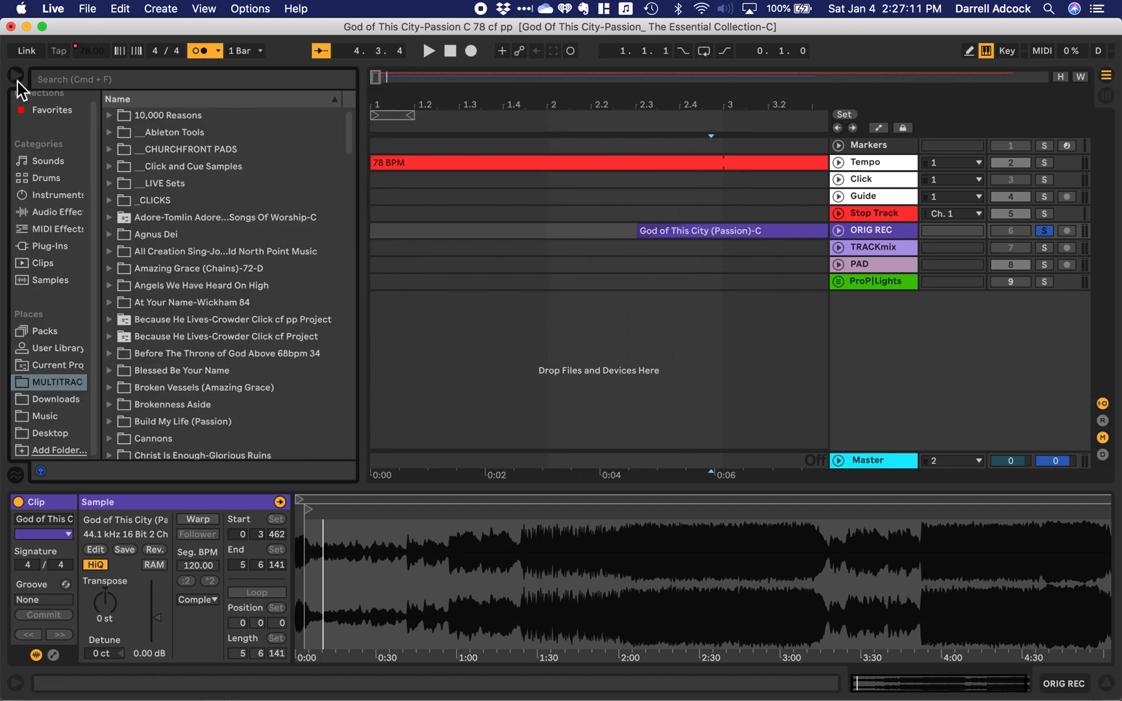
left_click(54, 380)
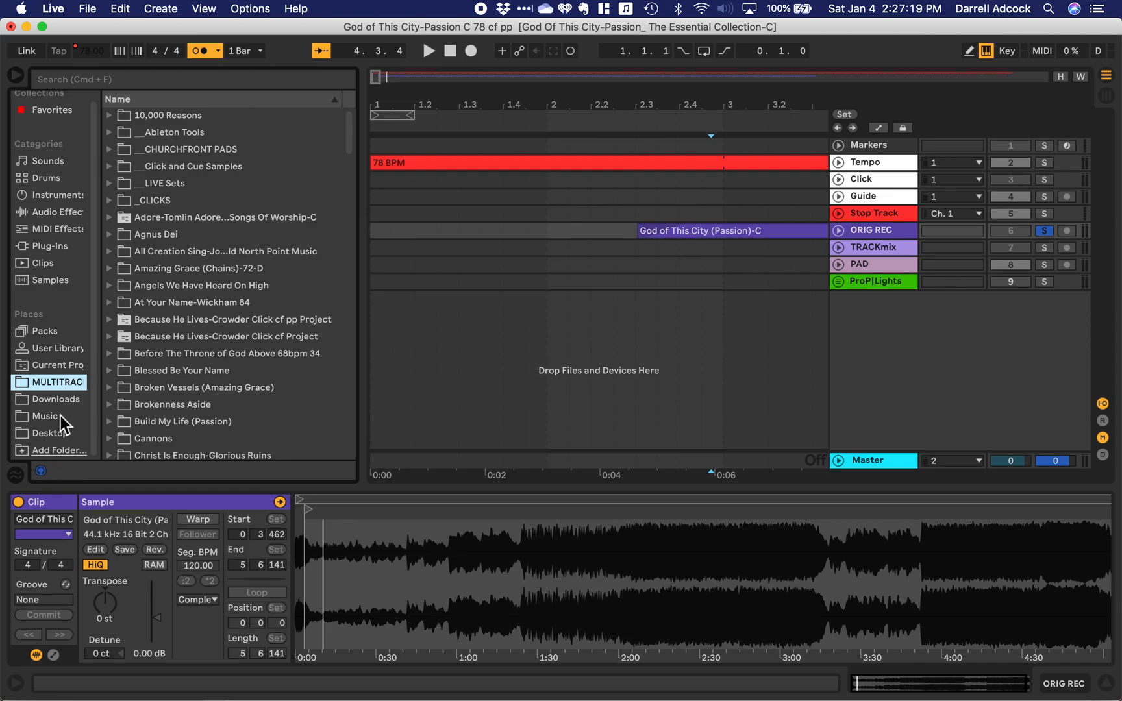
left_click(60, 451)
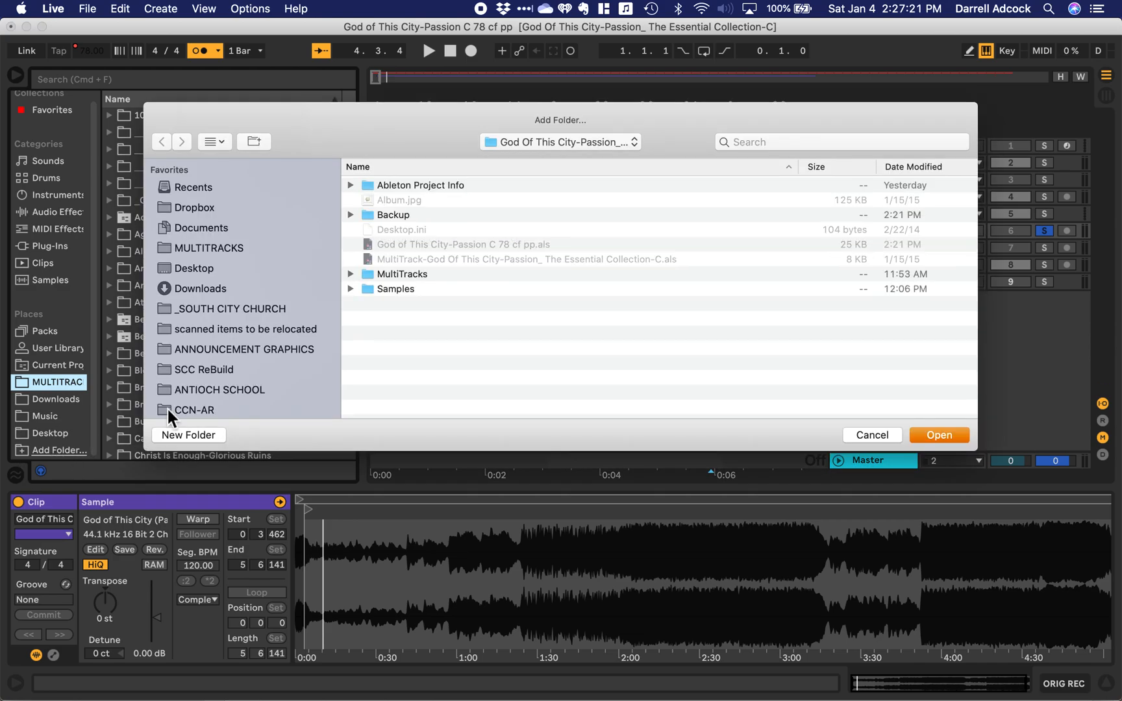
left_click(195, 206)
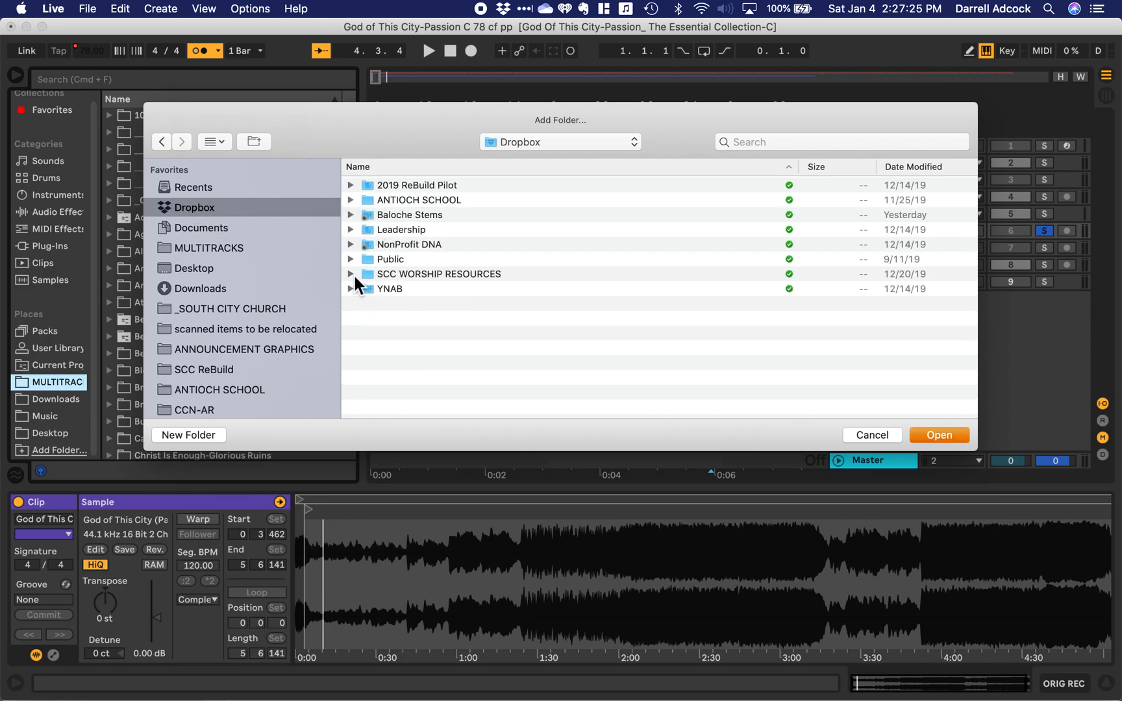
left_click(351, 275)
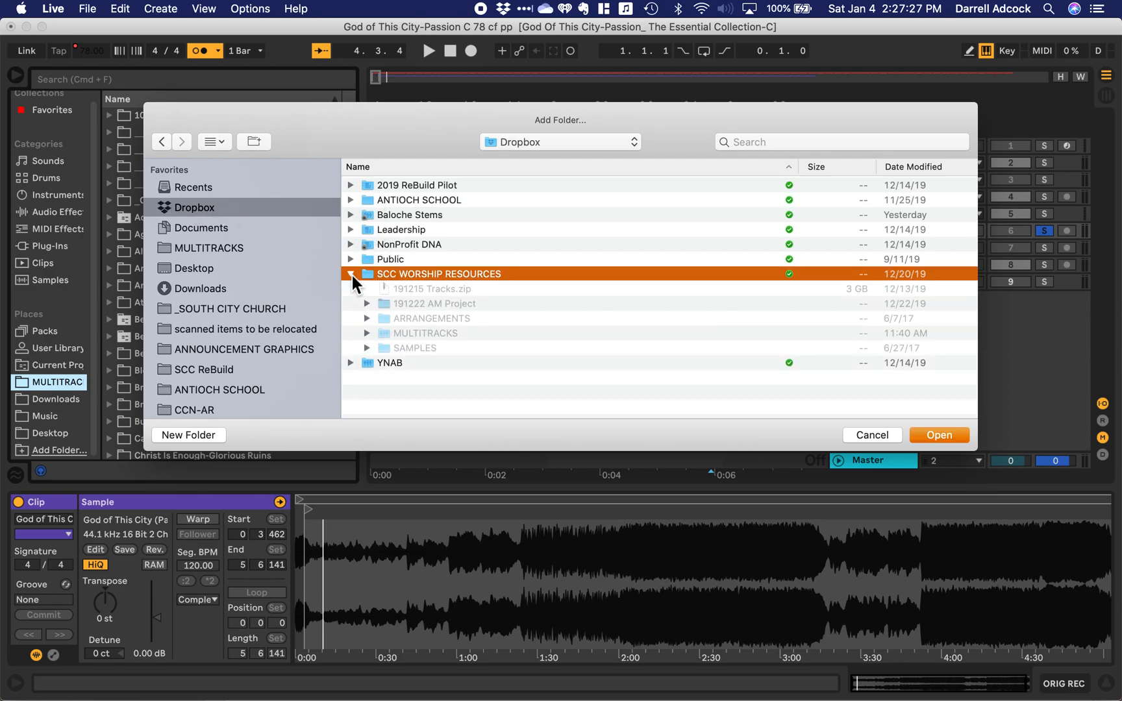
left_click(382, 334)
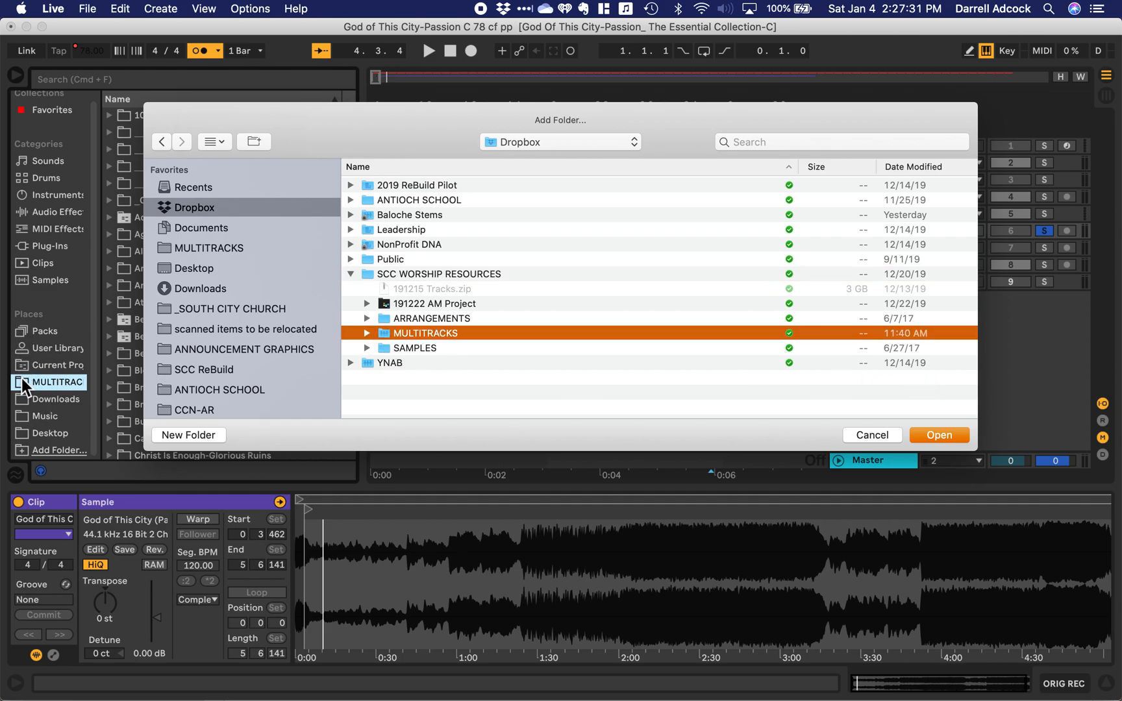
left_click(879, 433)
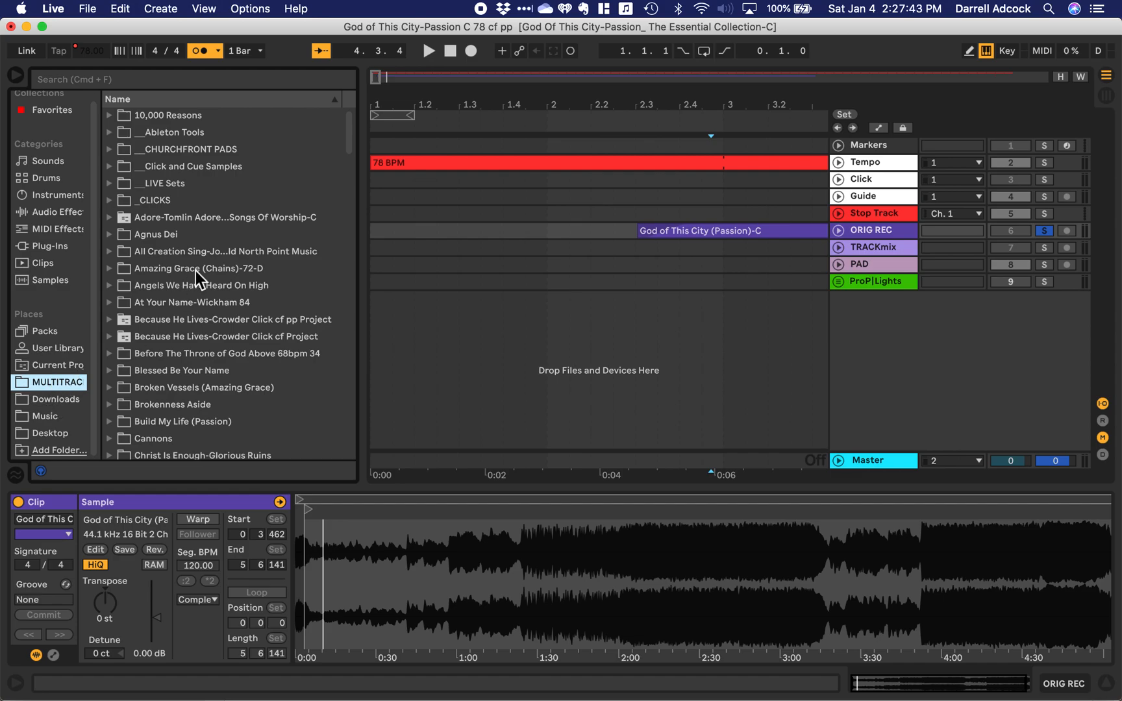
Step: Expand the God Of This City-Passion_ The Essential Collection-C project folder in the browser
scroll(195, 273, "down", 10)
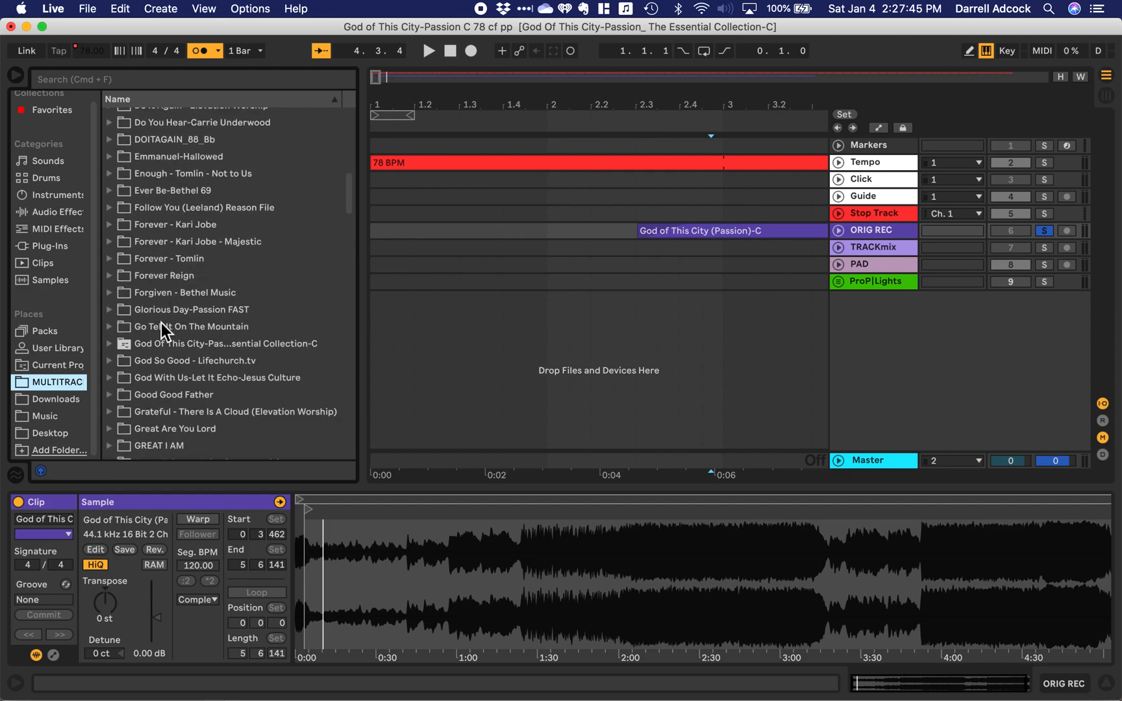
left_click(109, 344)
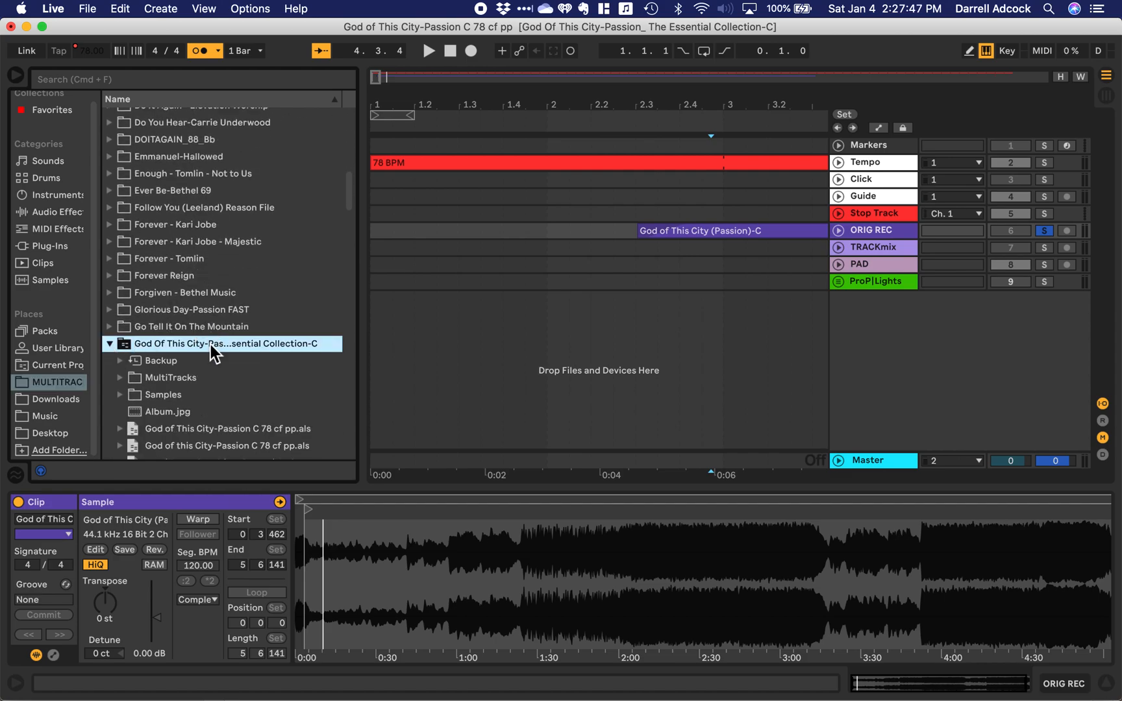
scroll(211, 344, "down", 2)
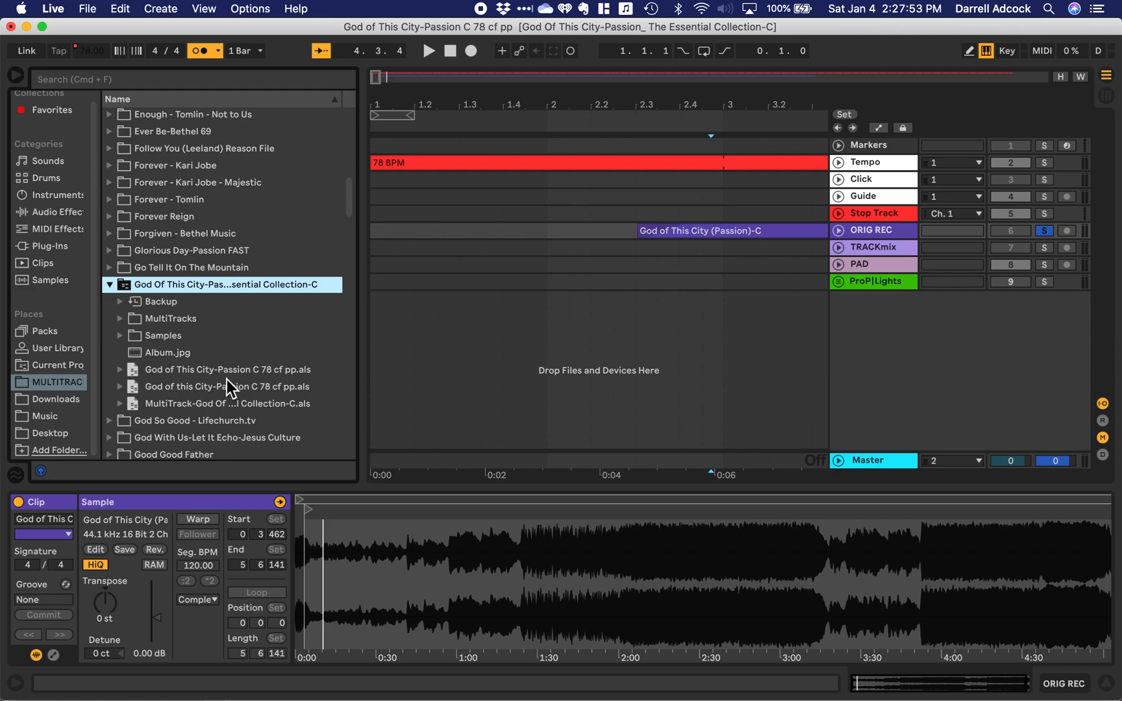
Step: Switch to Finder, locate God of This City-Passion C 78 cf pp.als in the MULTITRACKS folder, and return to Ableton Live
key("super+Tab")
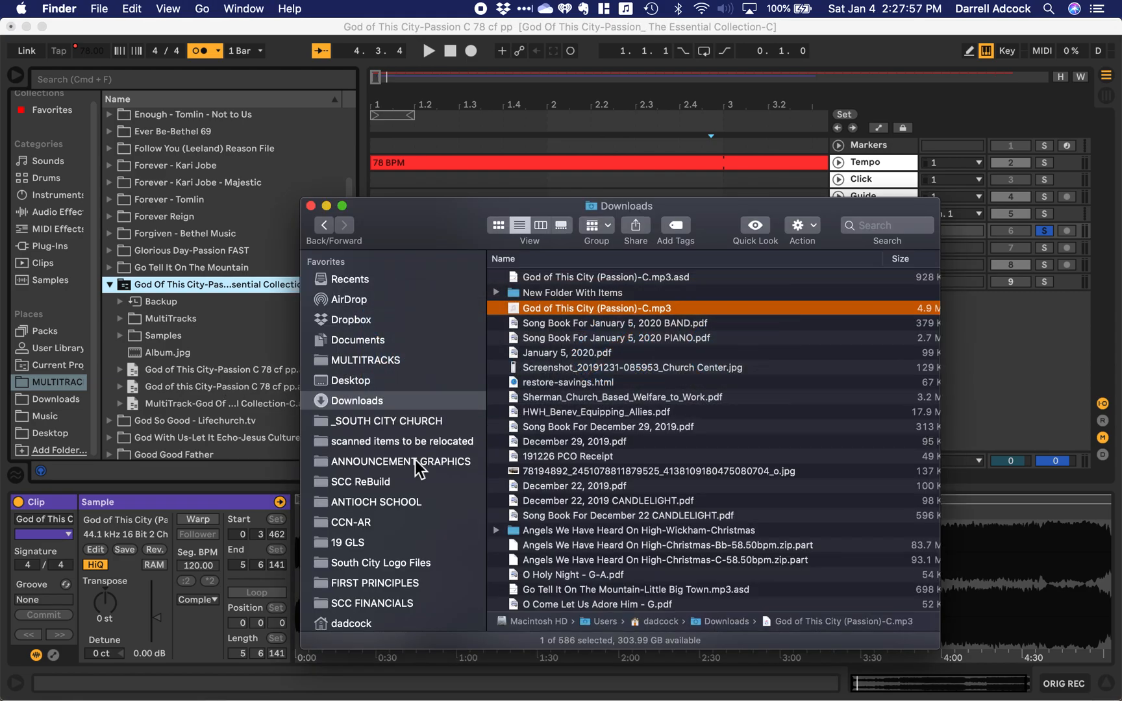
left_click(391, 360)
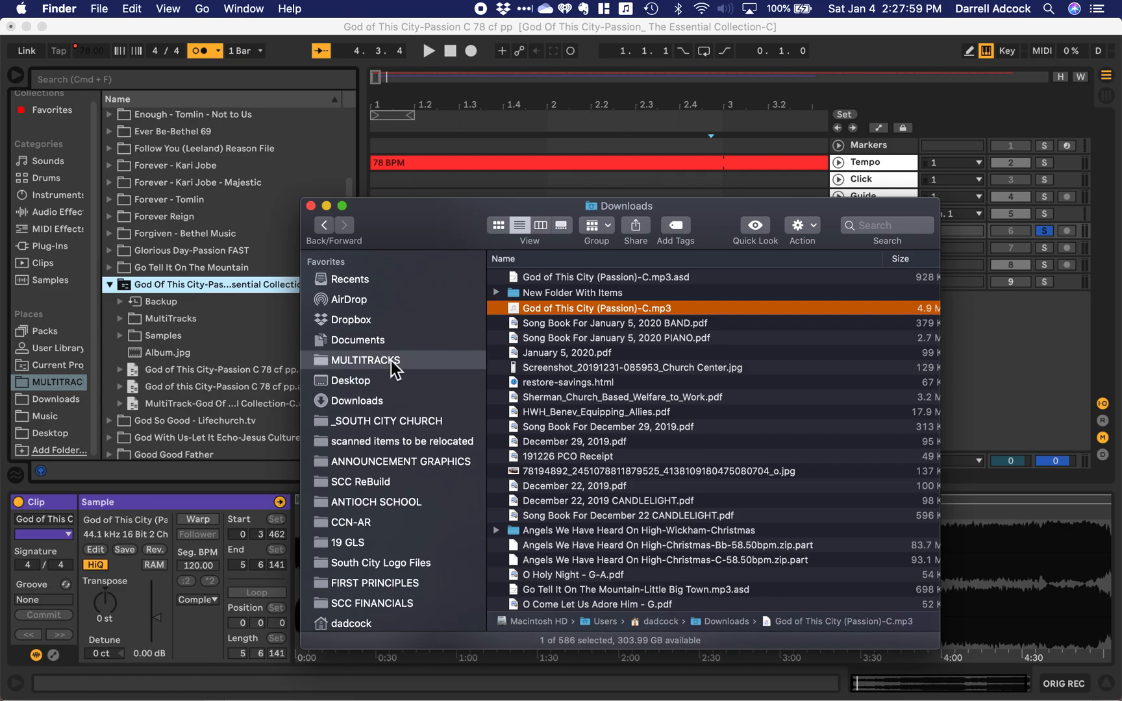
scroll(636, 466, "down", 5)
scroll(636, 466, "down", 10)
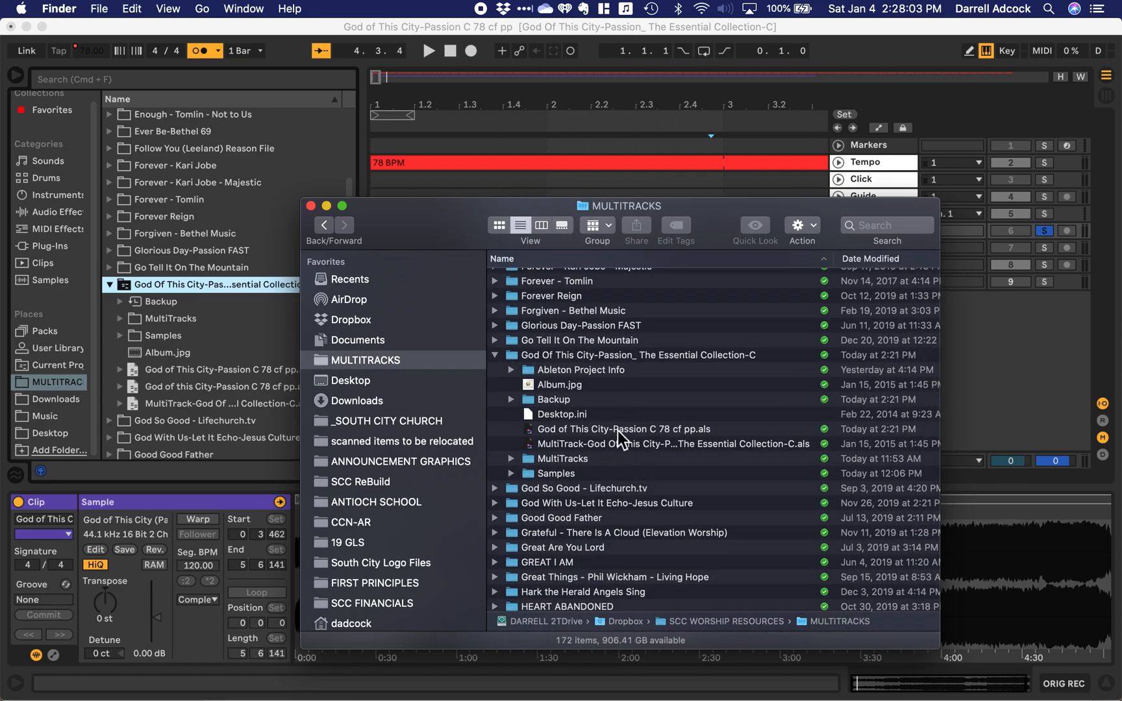
left_click(618, 430)
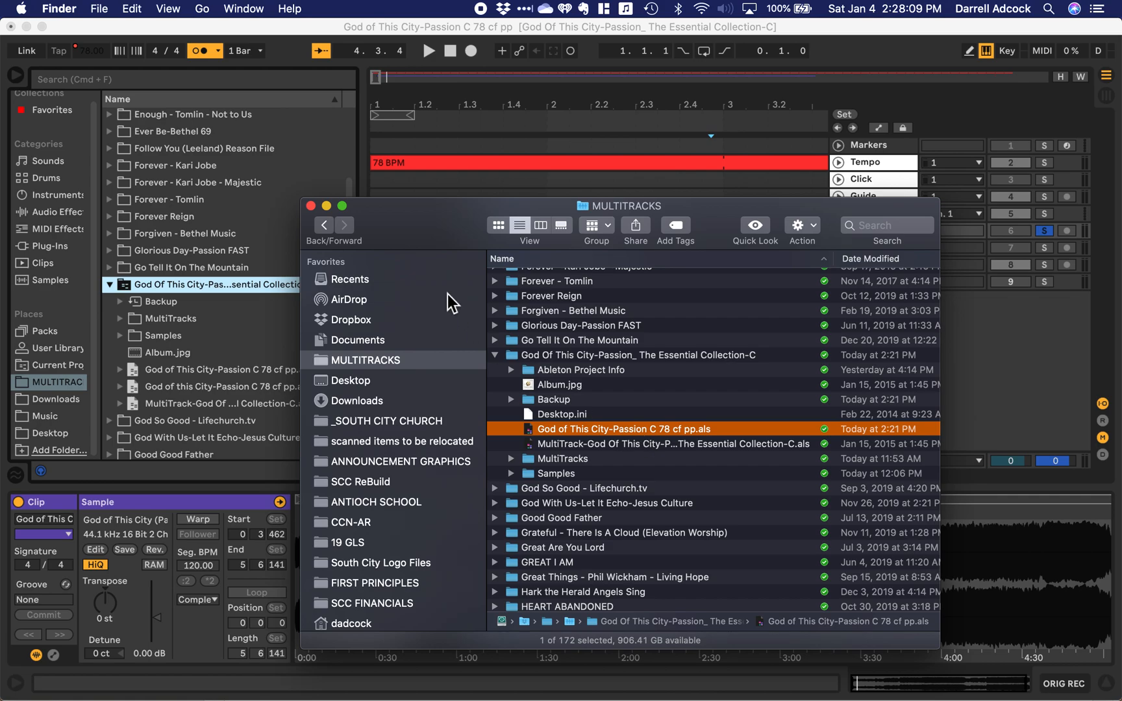
left_click(243, 282)
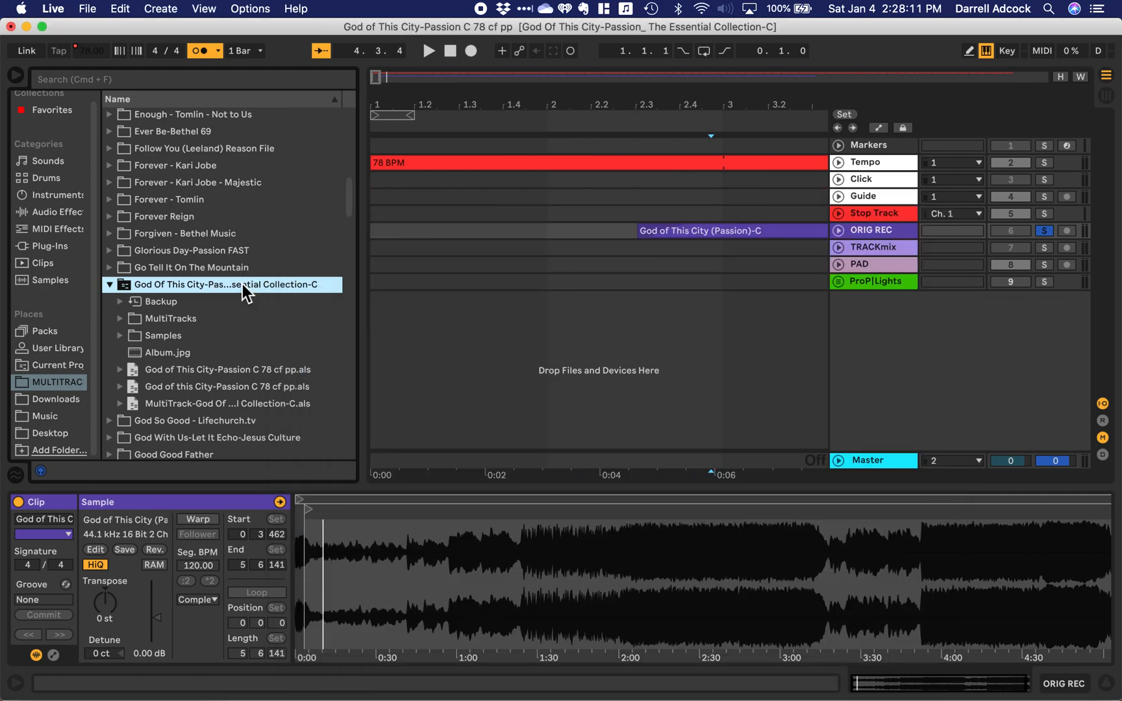
Step: Compare the project folder's Live sets and expand MultiTrack-God Of This City-Passion_ The Essential Collection-C.als to examine its tracks
left_click(175, 371)
left_click(177, 390)
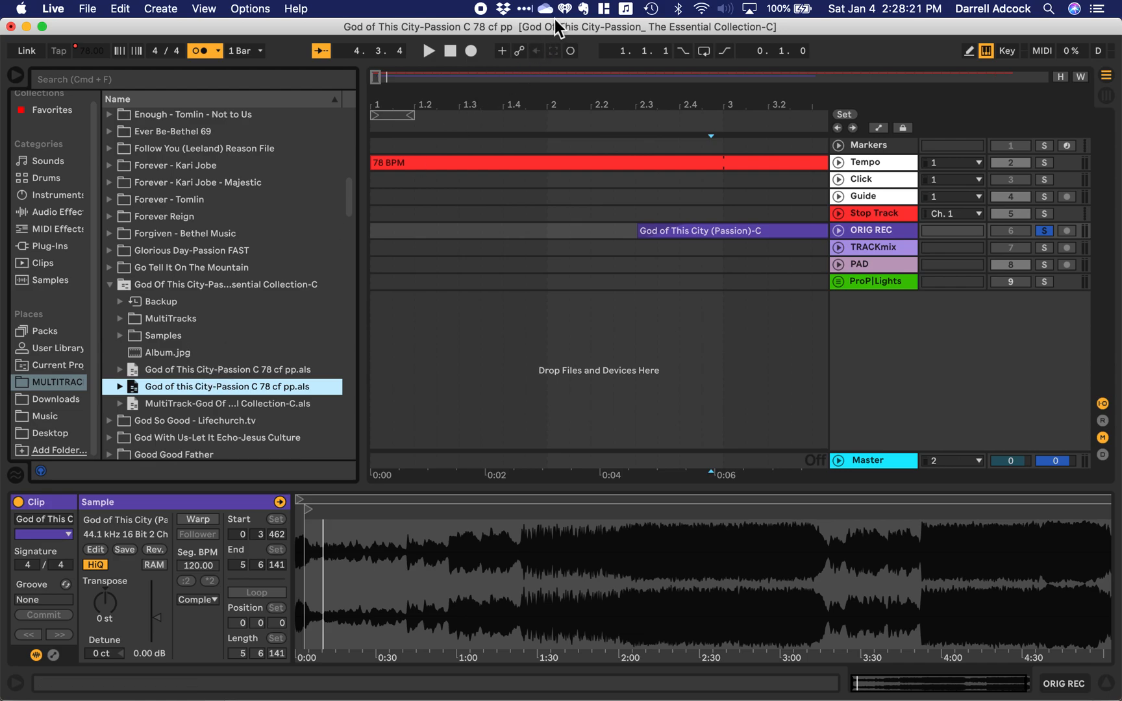
left_click(222, 370)
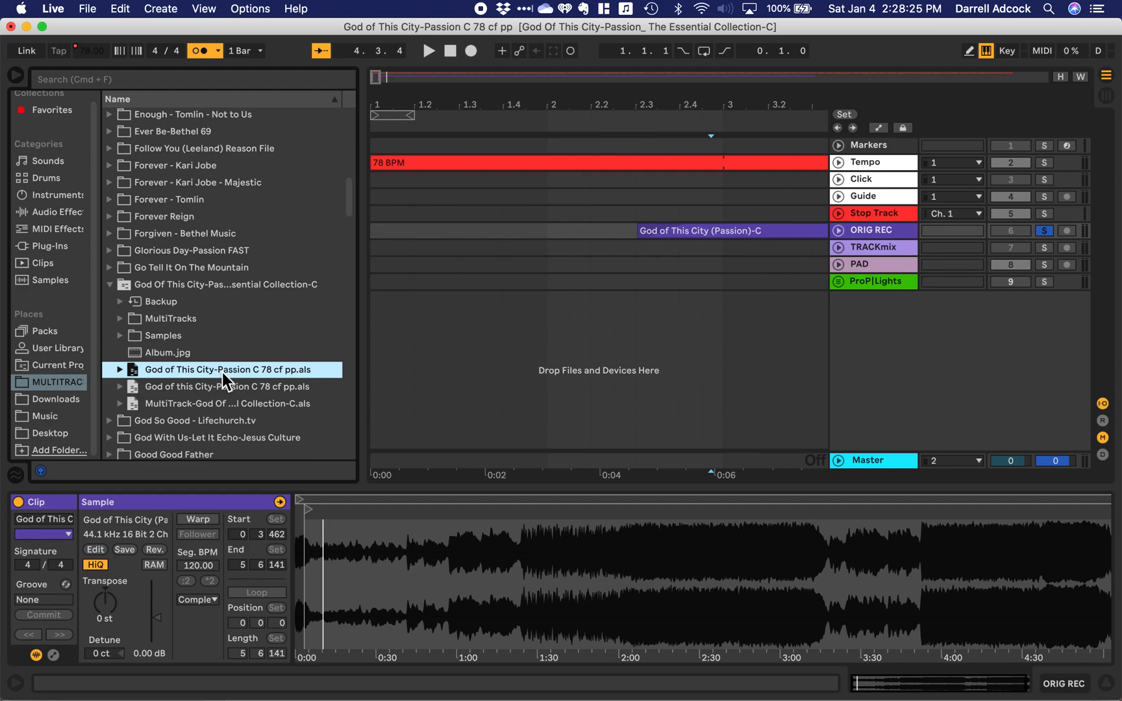
left_click(170, 406)
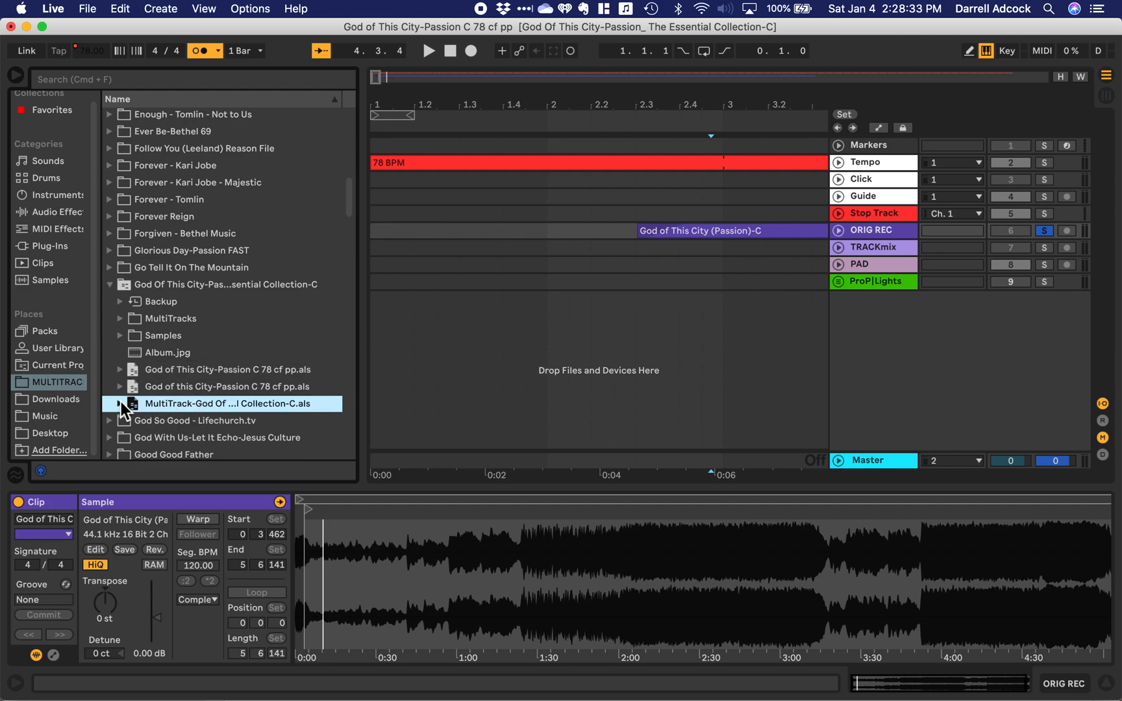
double_click(170, 403)
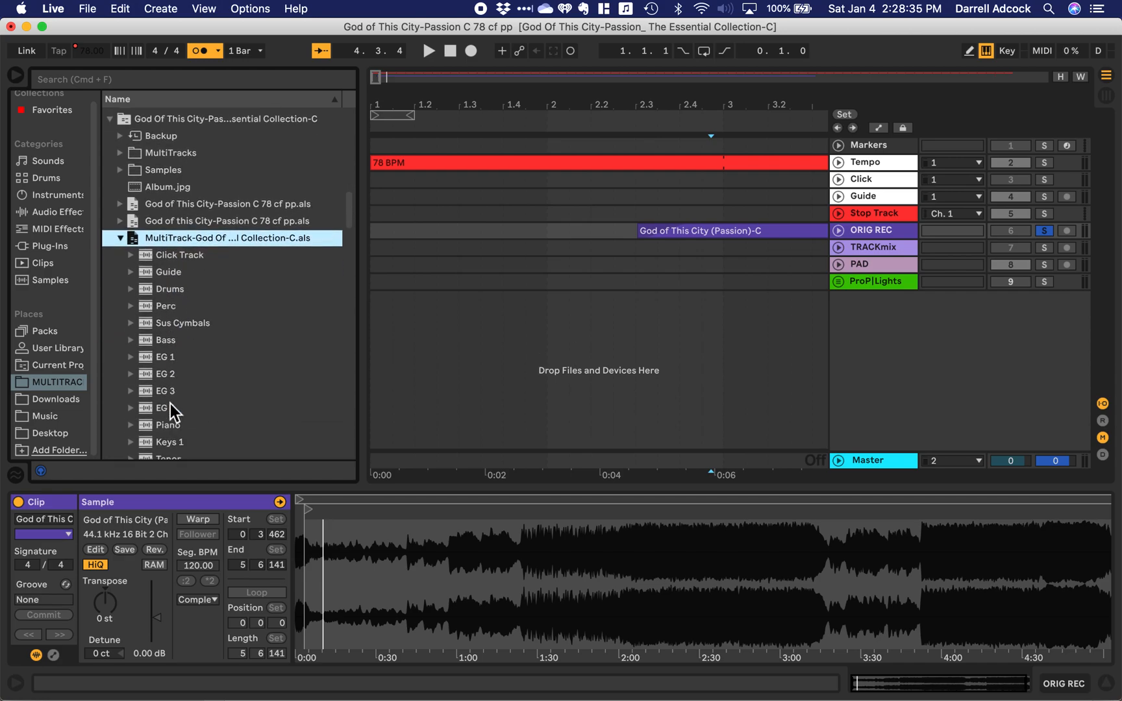
scroll(170, 403, "up", 3)
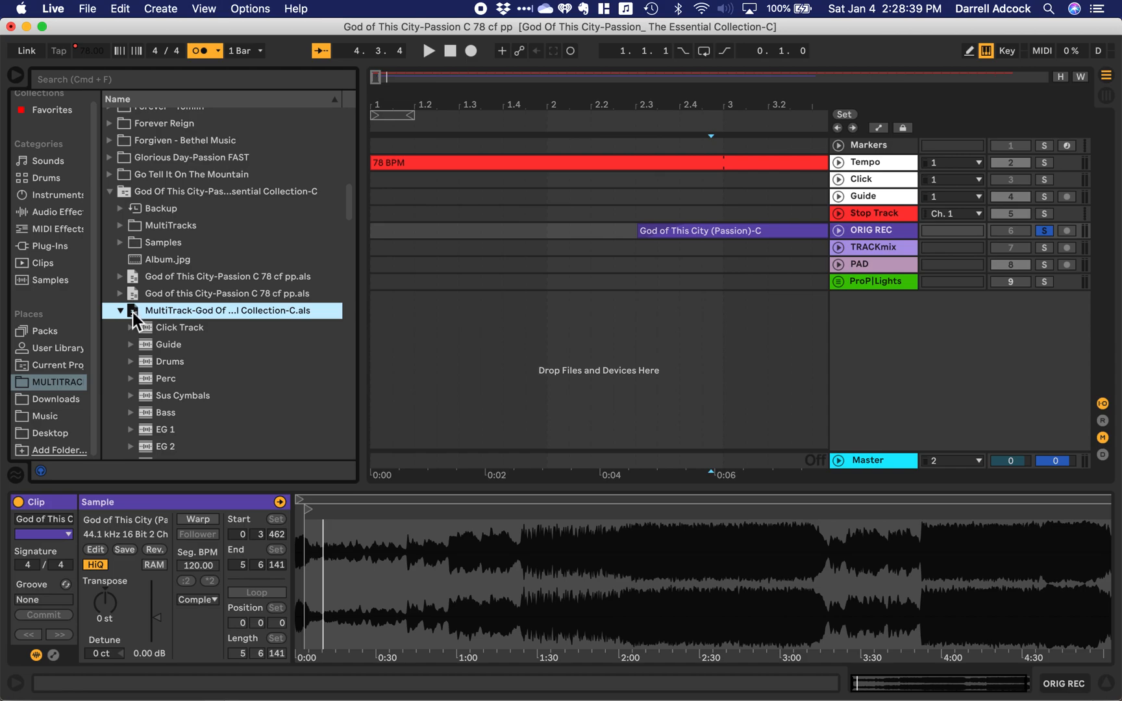
Step: Try adding the whole MultiTrack-God Of This City set below ProP|Lights, fold it in the browser, and remove the added tracks
left_click_drag(133, 311, 432, 375)
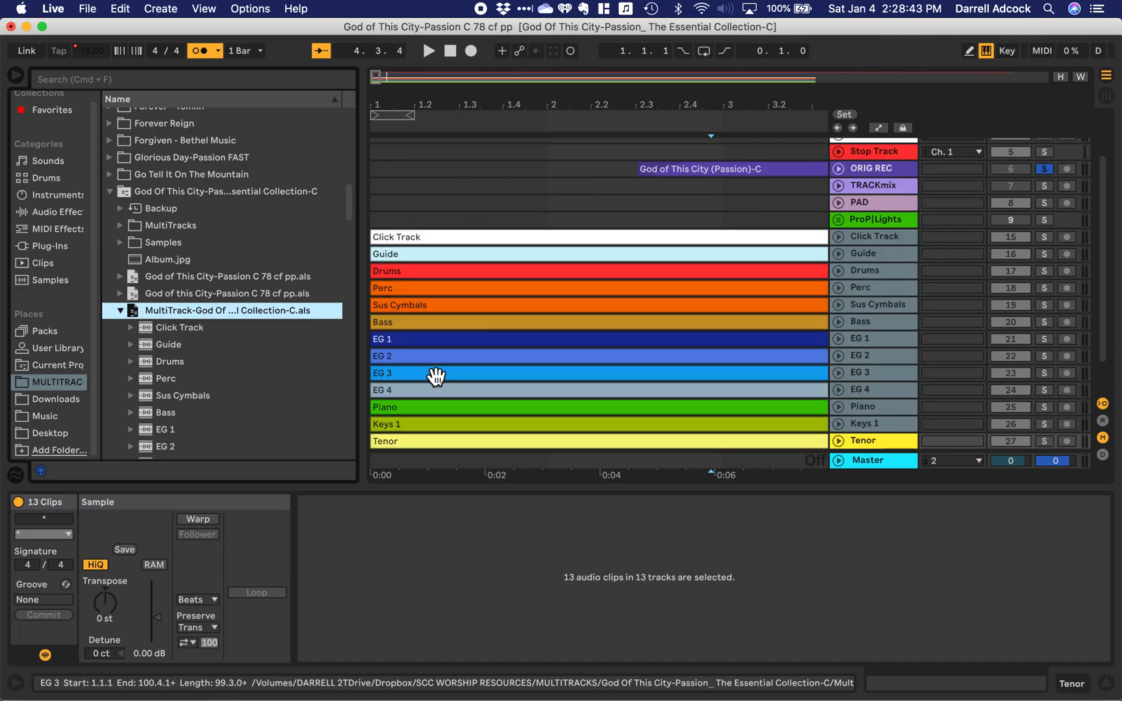
scroll(436, 375, "up", 2)
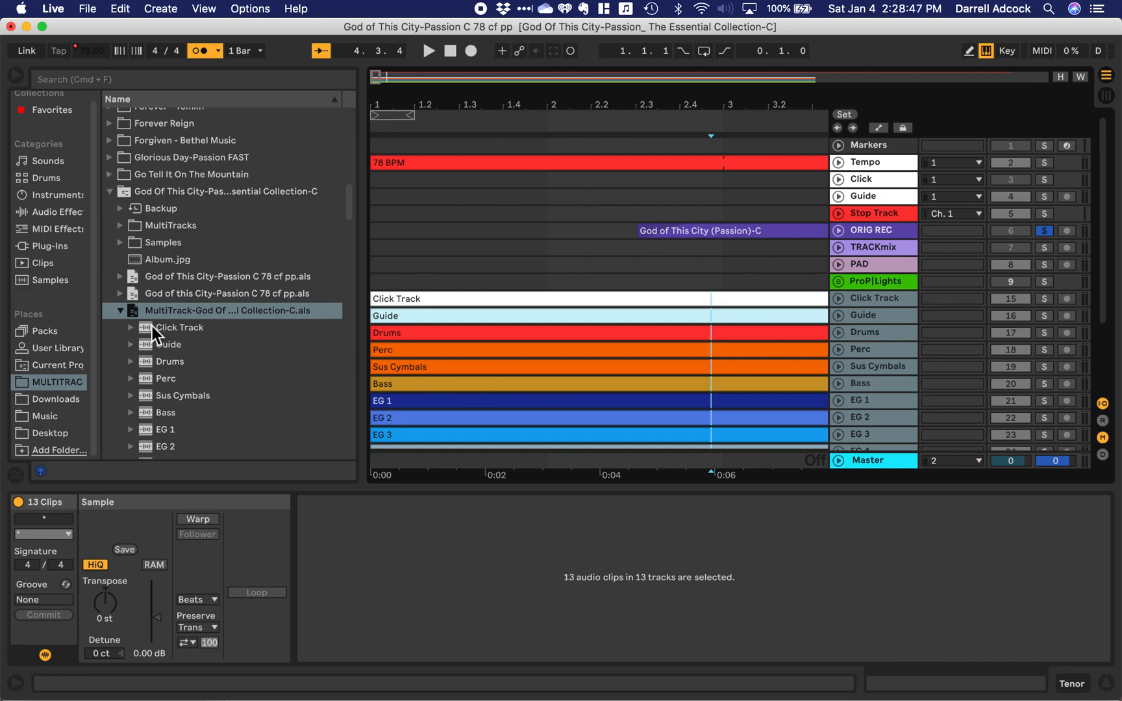
left_click(122, 312)
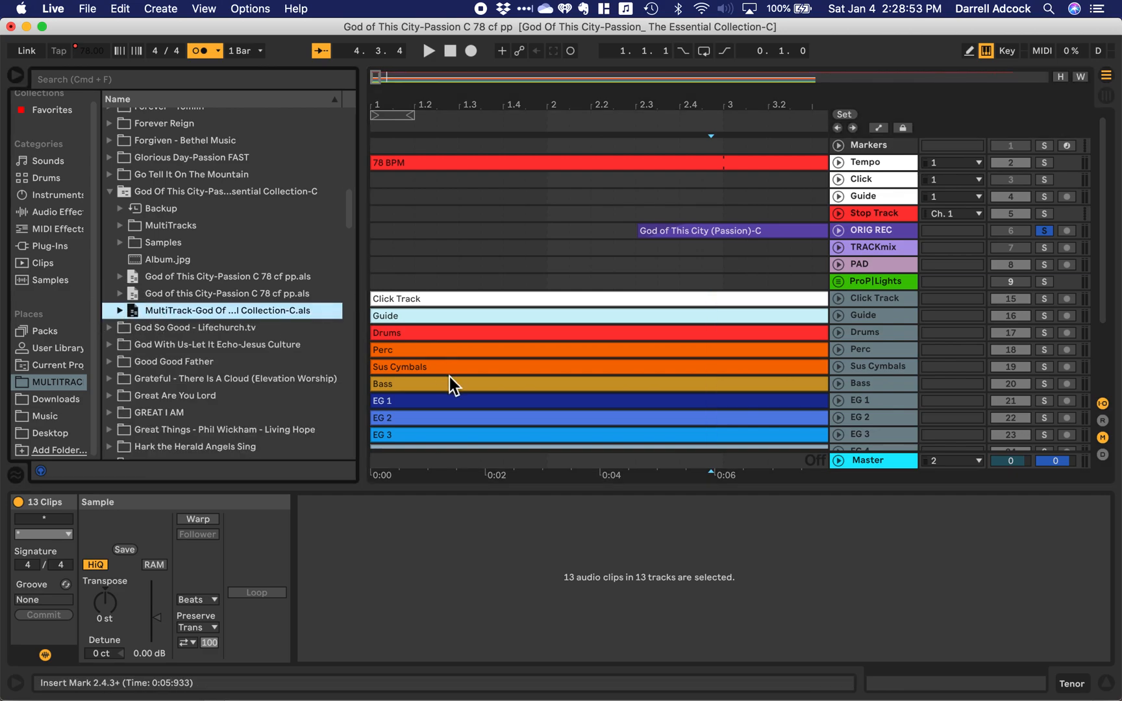
key("super+BackSpace")
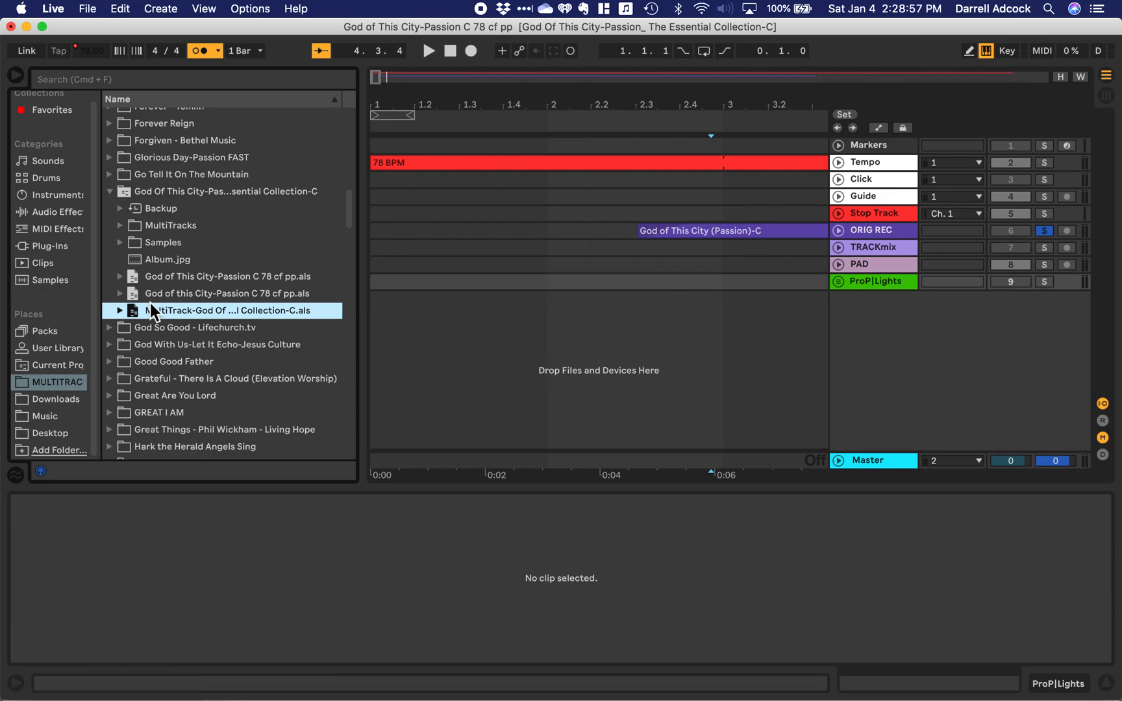
Step: Import all tracks of the MultiTrack-God Of This City set below the ProP|Lights track at bar 1 and hide the browser
left_click_drag(131, 313, 433, 362)
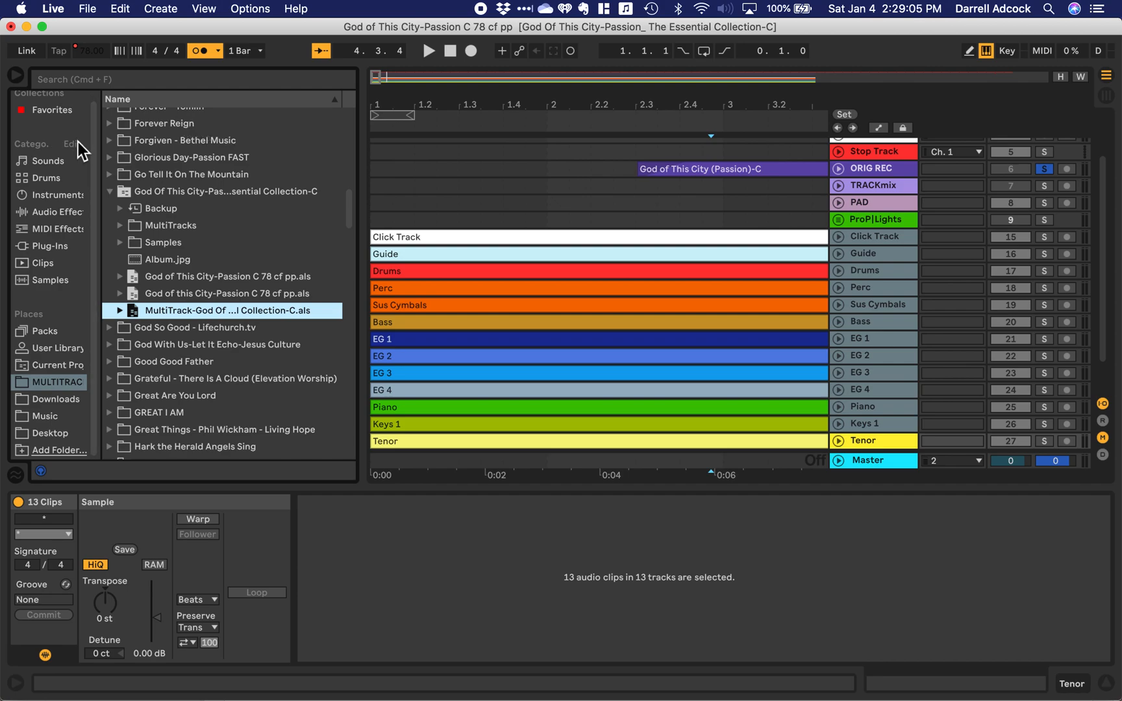
left_click(18, 79)
scroll(266, 254, "up", 3)
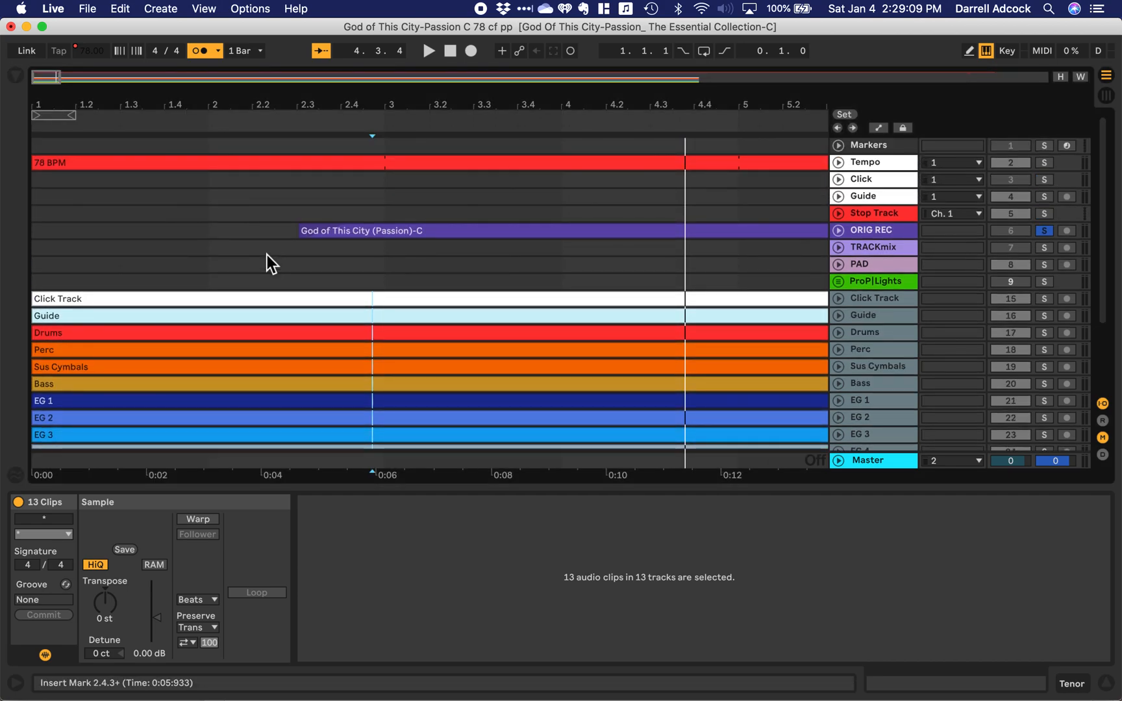
scroll(270, 257, "down", 3)
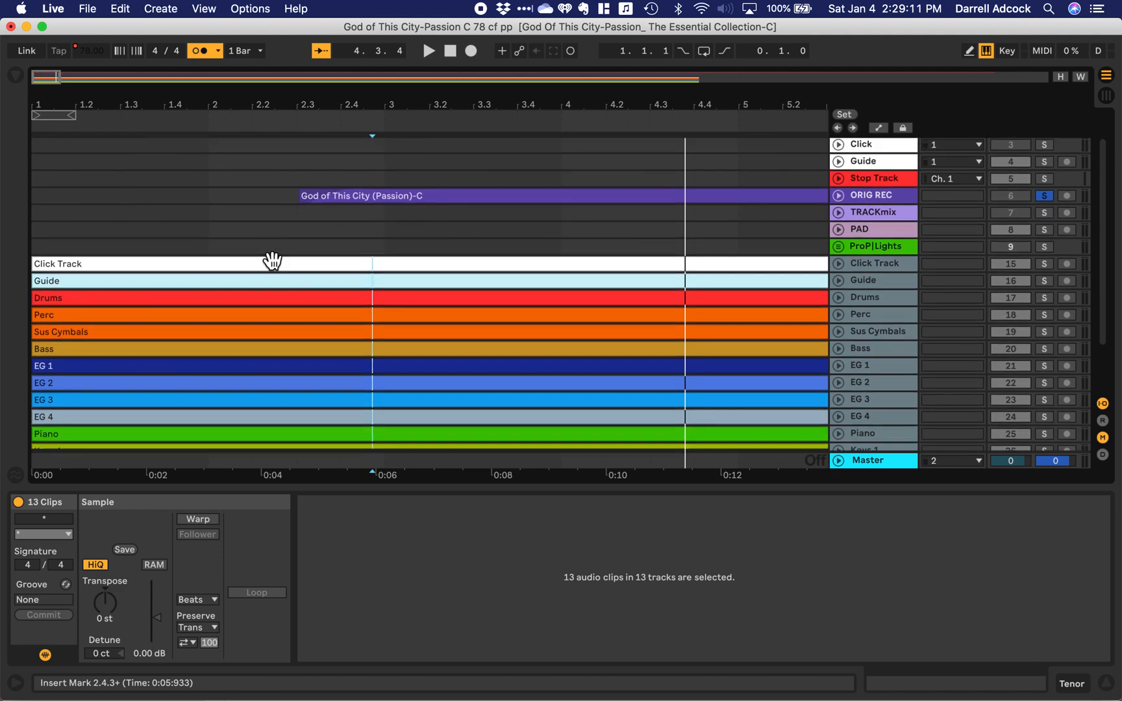
Step: Move the imported Click Track and Guide clips together onto the existing Click and Guide tracks, keeping their start at bar 1
left_click(528, 240)
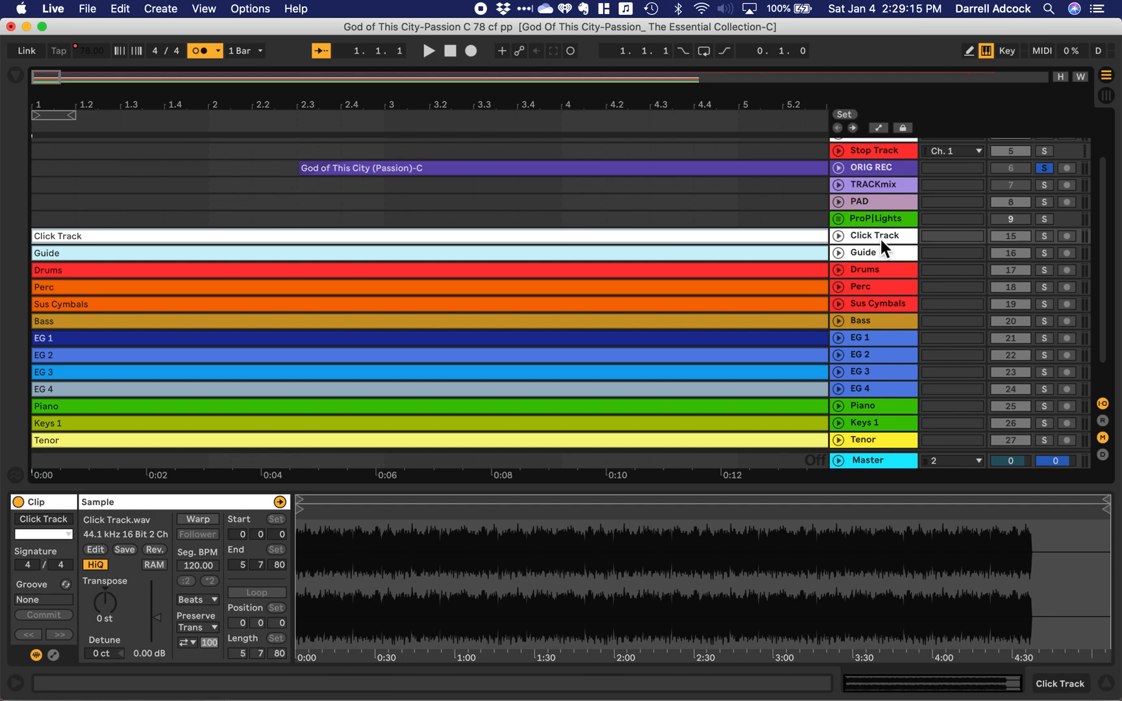
scroll(717, 285, "up", 3)
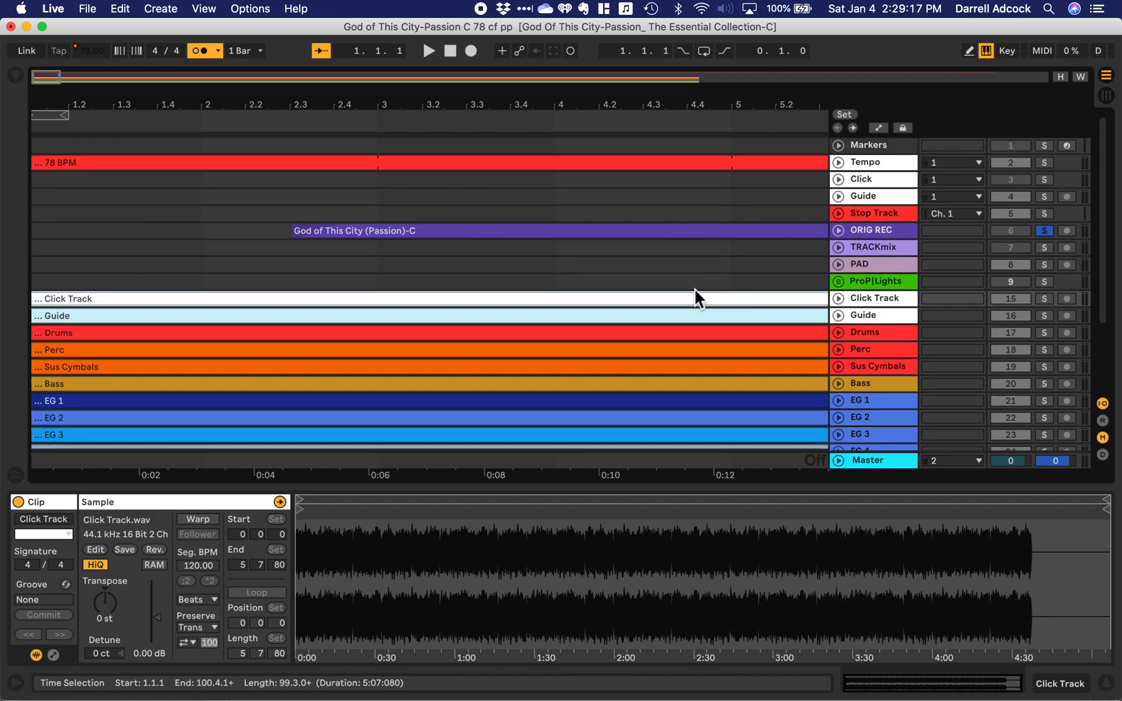
left_click(648, 324, "shift")
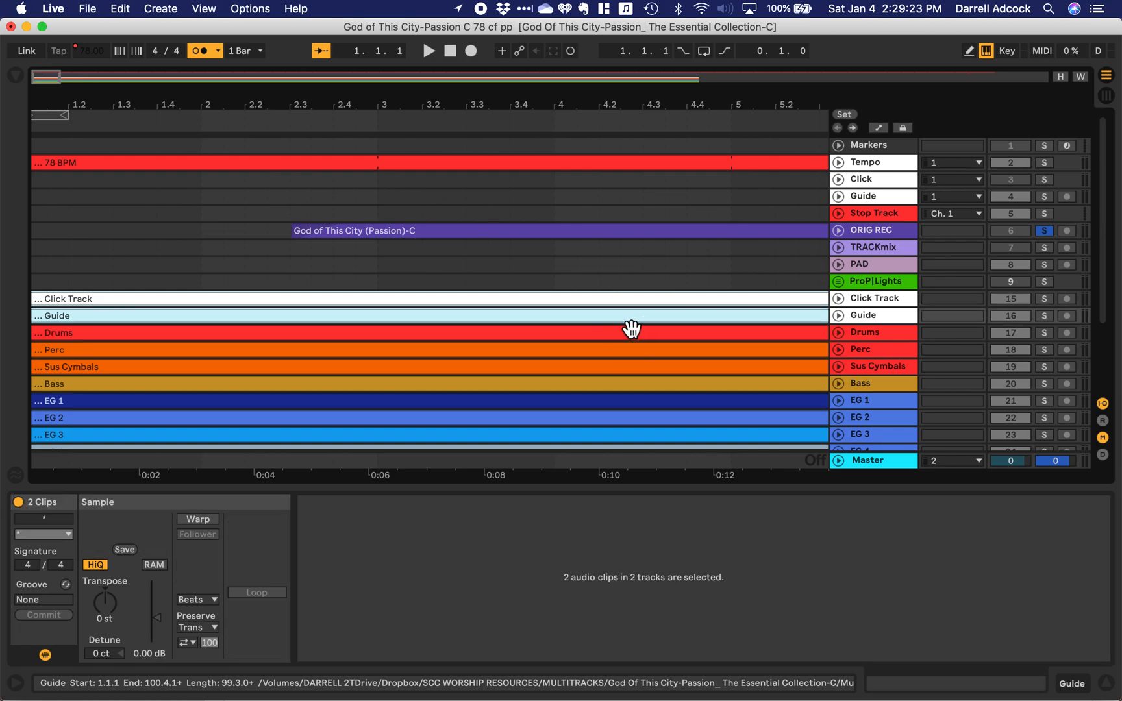
left_click_drag(623, 305, 584, 188)
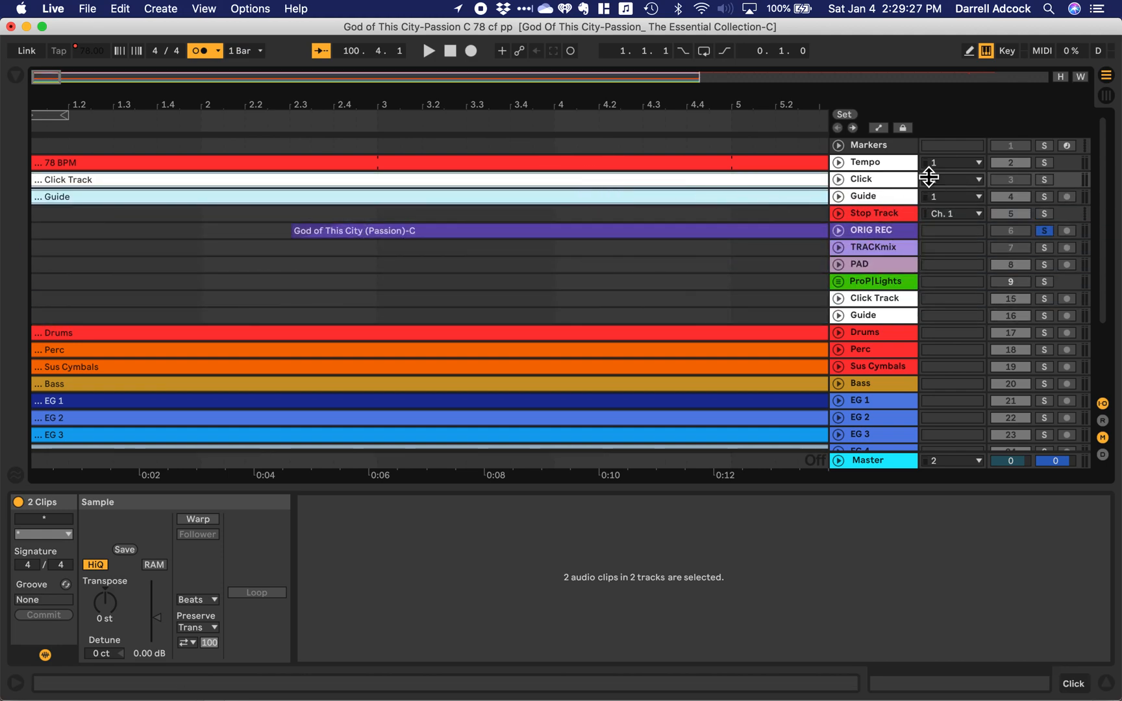
Step: Delete the emptied Click Track and Guide tracks below ProP|Lights
left_click(878, 300)
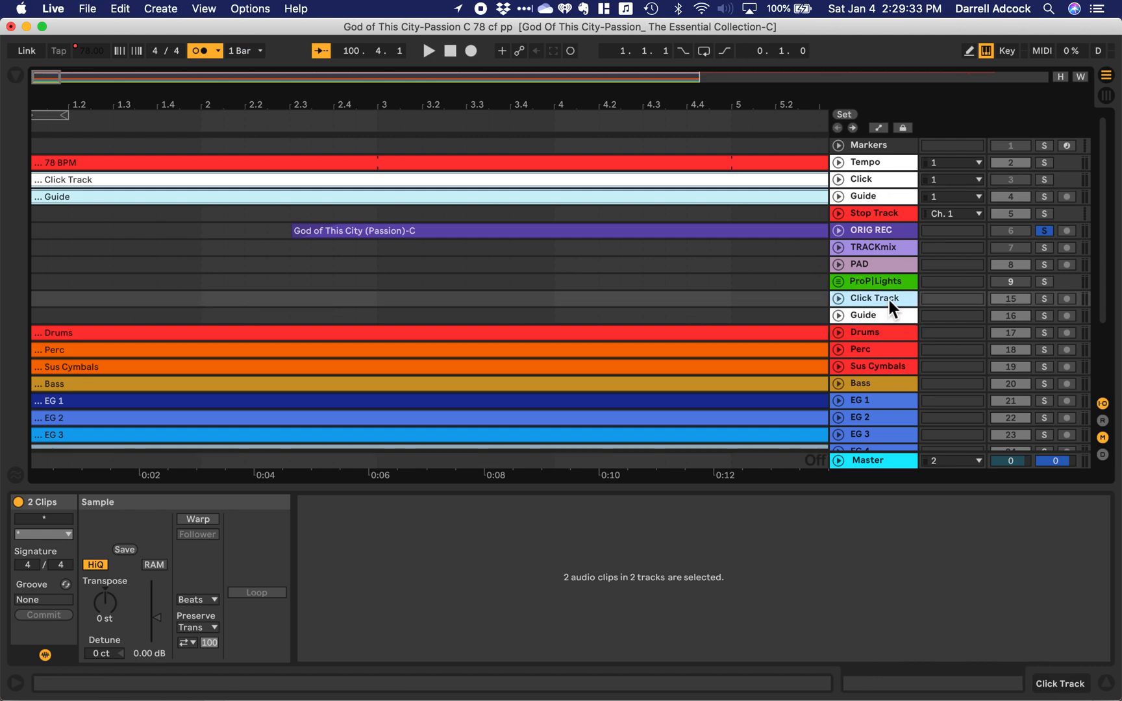
left_click(886, 316)
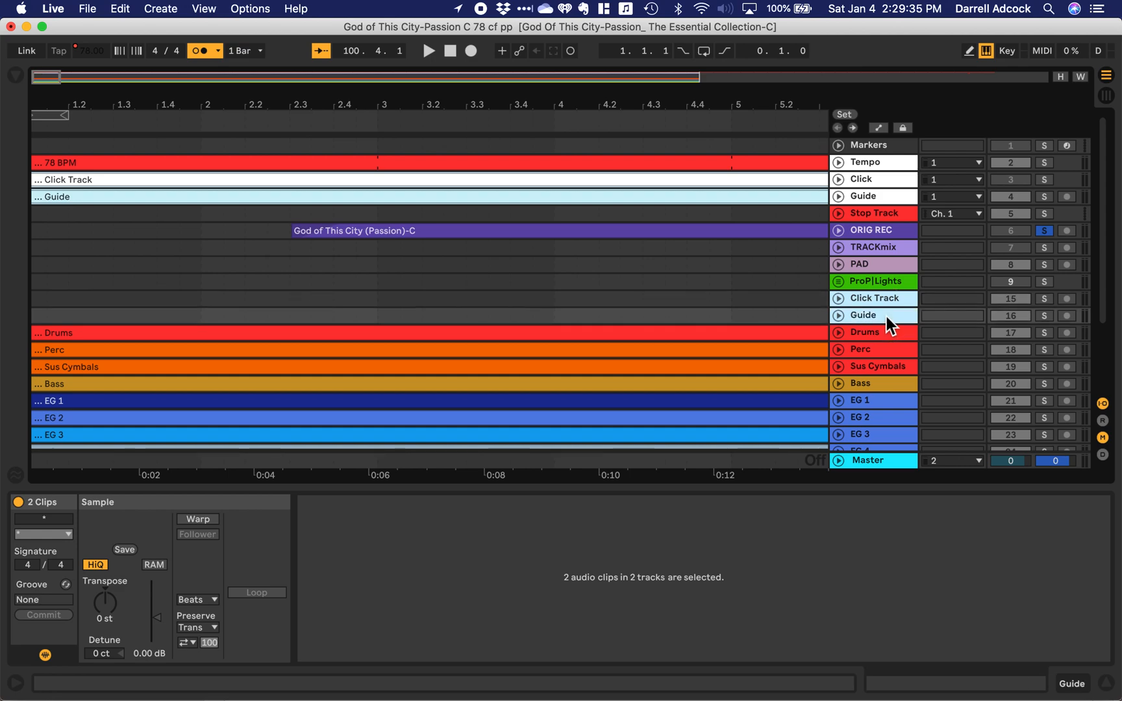
key("BackSpace")
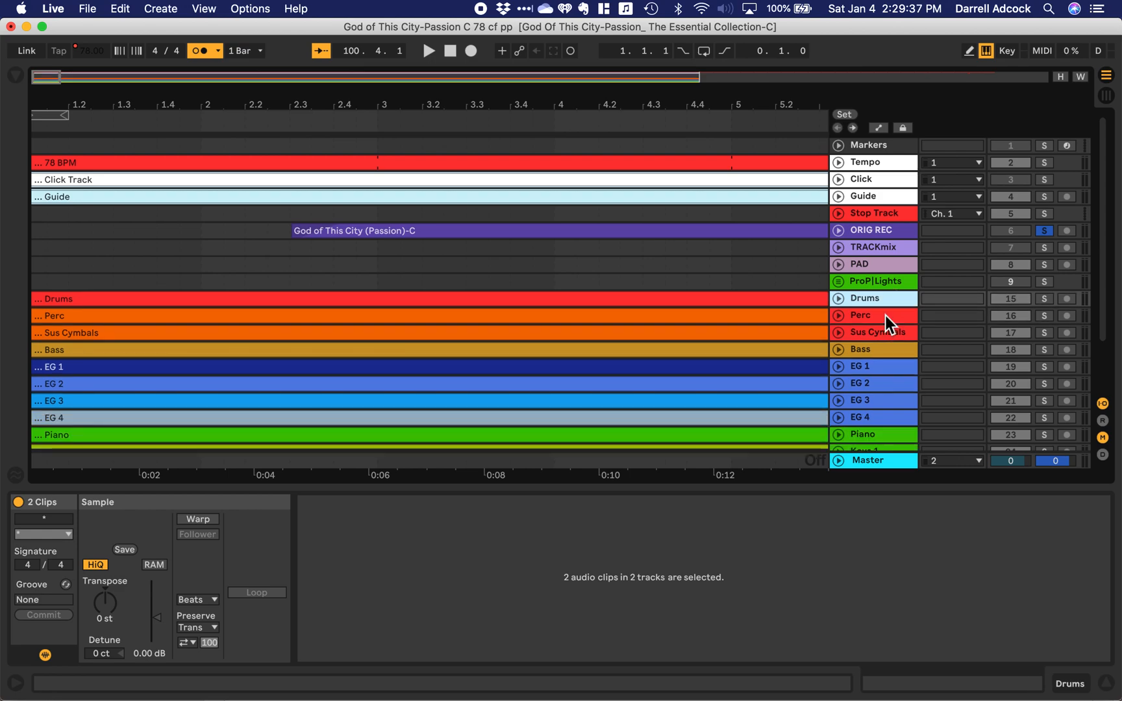
Step: Move the Bass track above the Drums track, directly below ProP|Lights
scroll(885, 316, "down", 4)
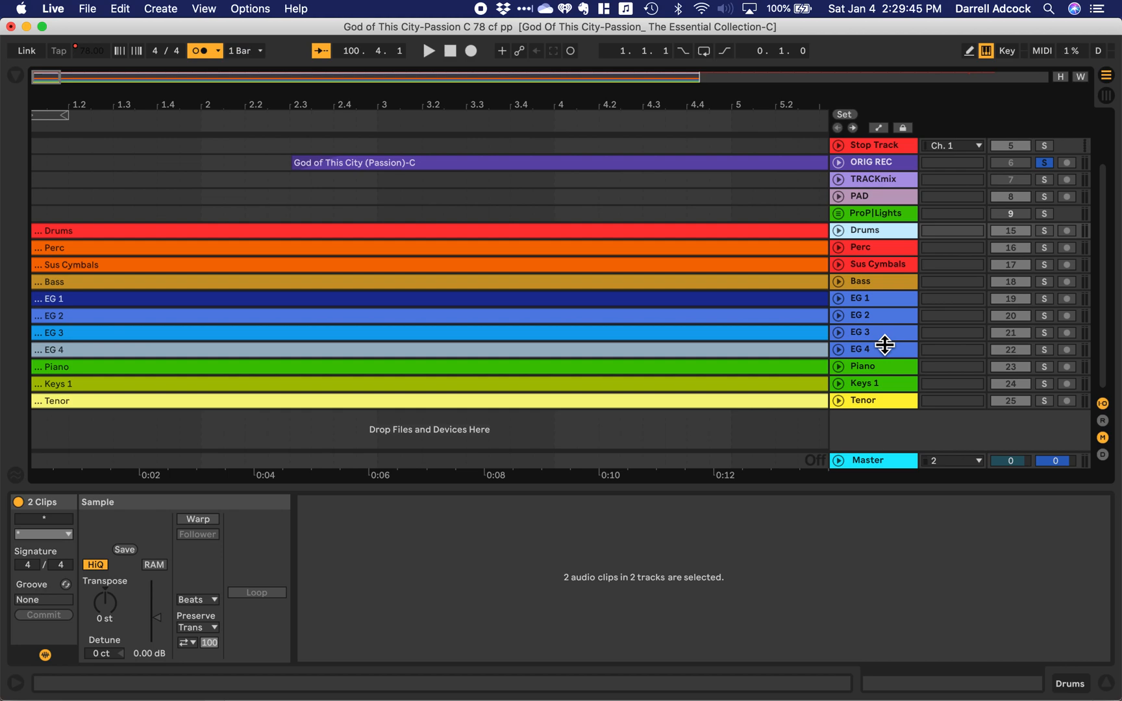
left_click(887, 285)
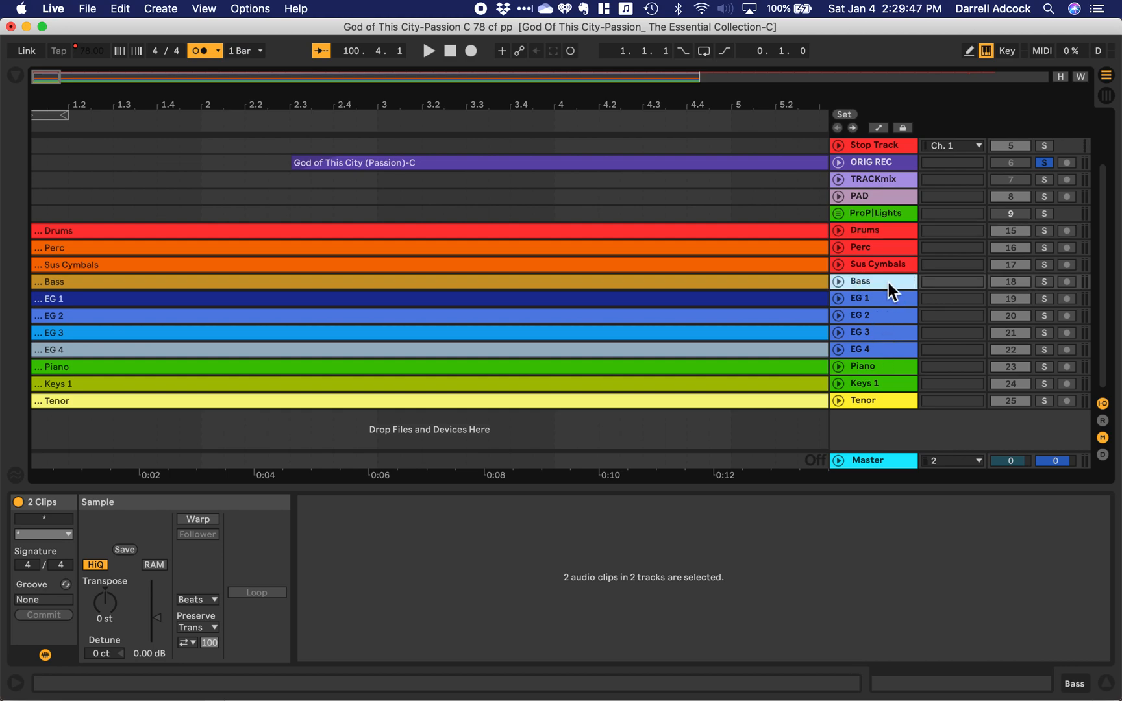
left_click_drag(888, 283, 885, 230)
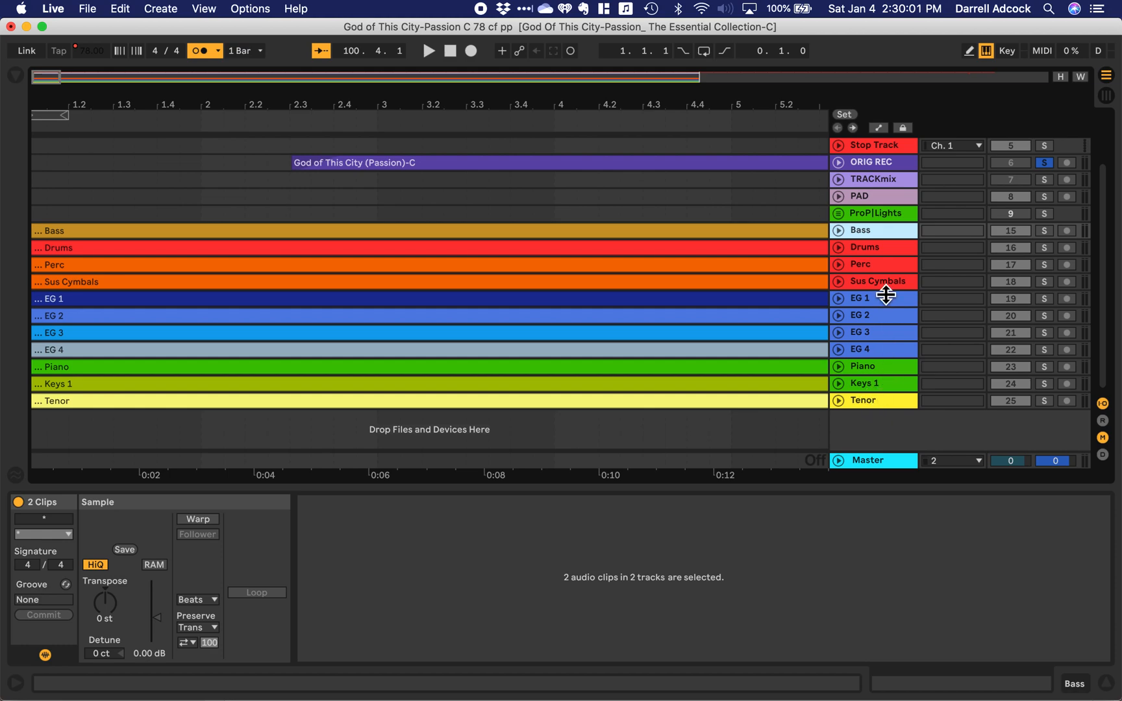
Step: Group all the multitrack stems from Bass through Tenor into one group track
left_click(860, 230)
left_click(865, 398, "shift")
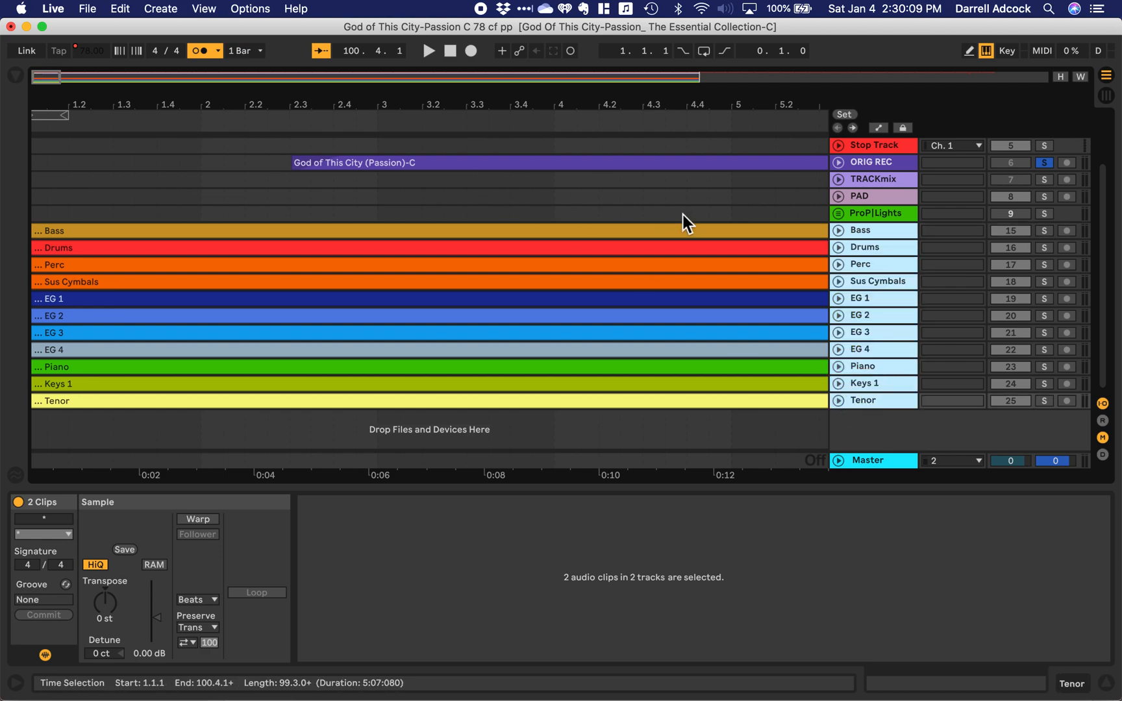
key("super+g")
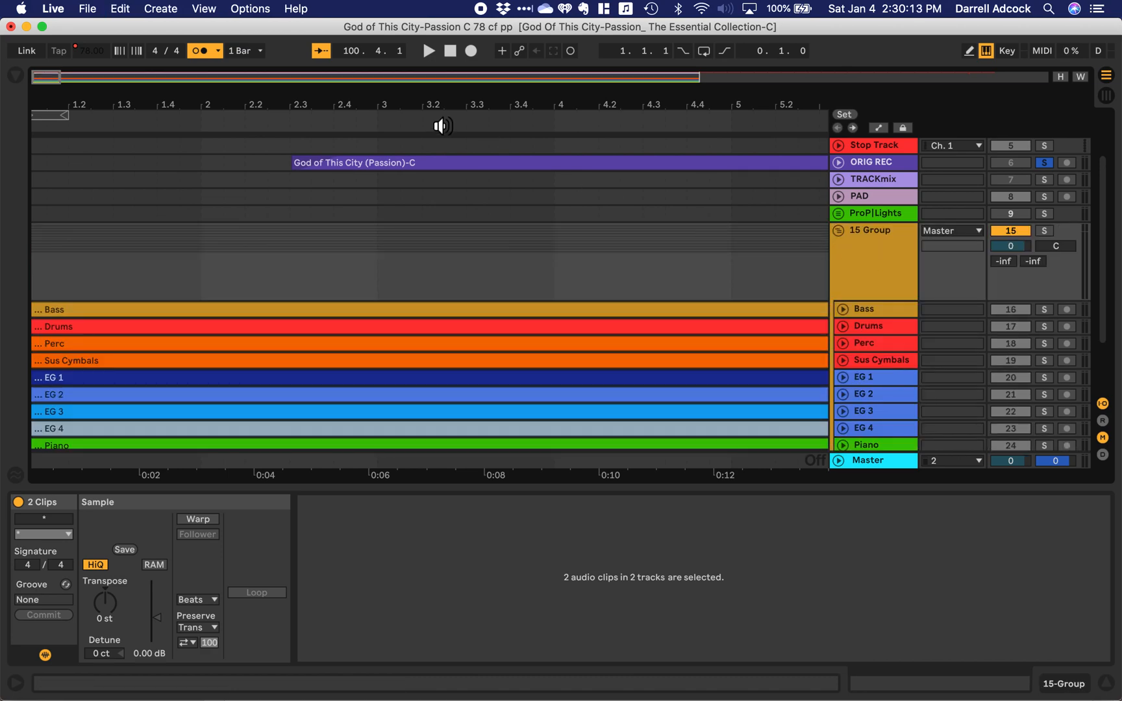
left_click(121, 8)
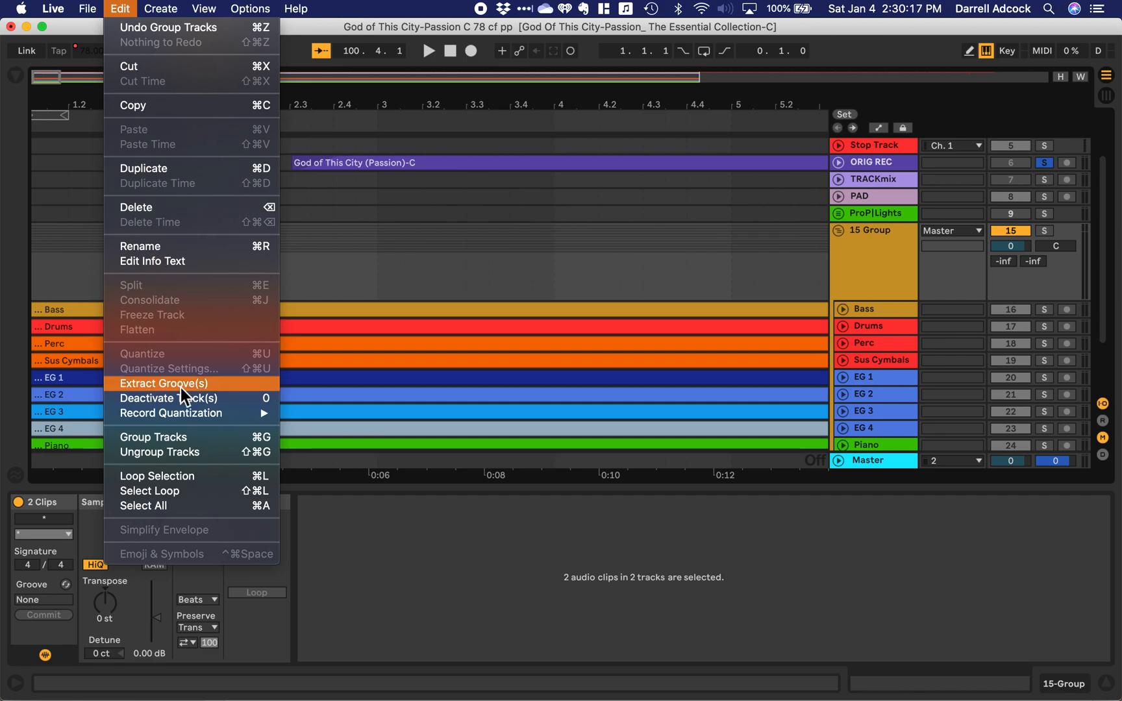
Step: Rename the new group track as GOD OF THIS CITY
left_click(867, 250)
left_click(867, 248)
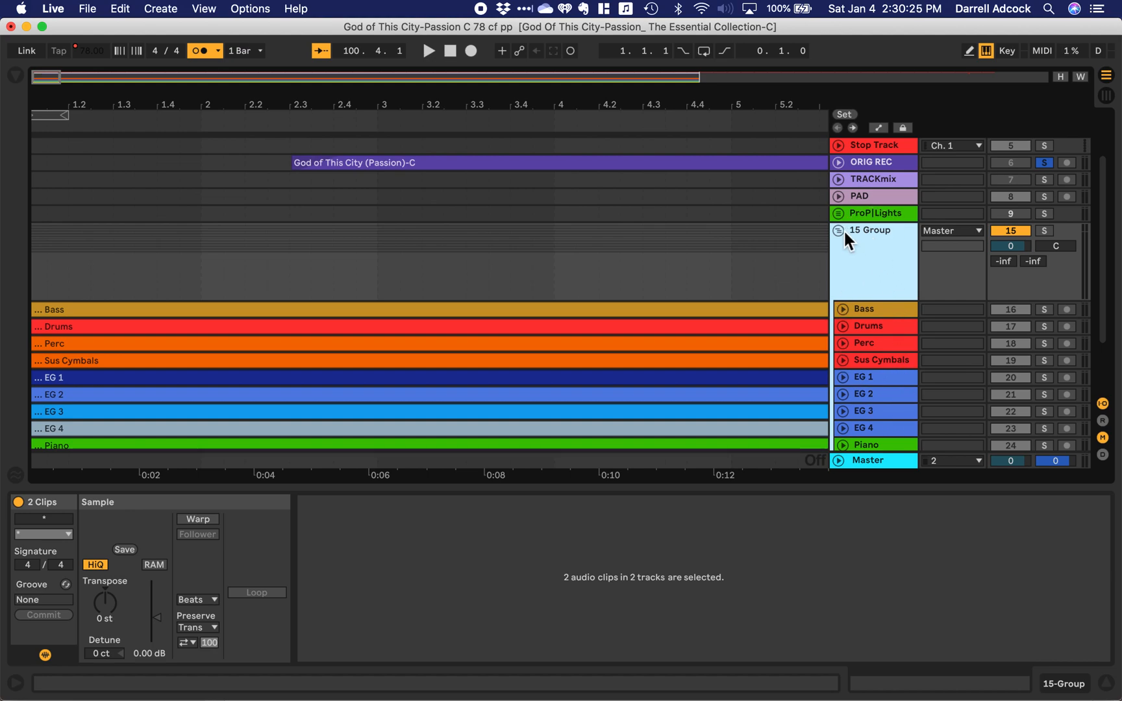
left_click(121, 9)
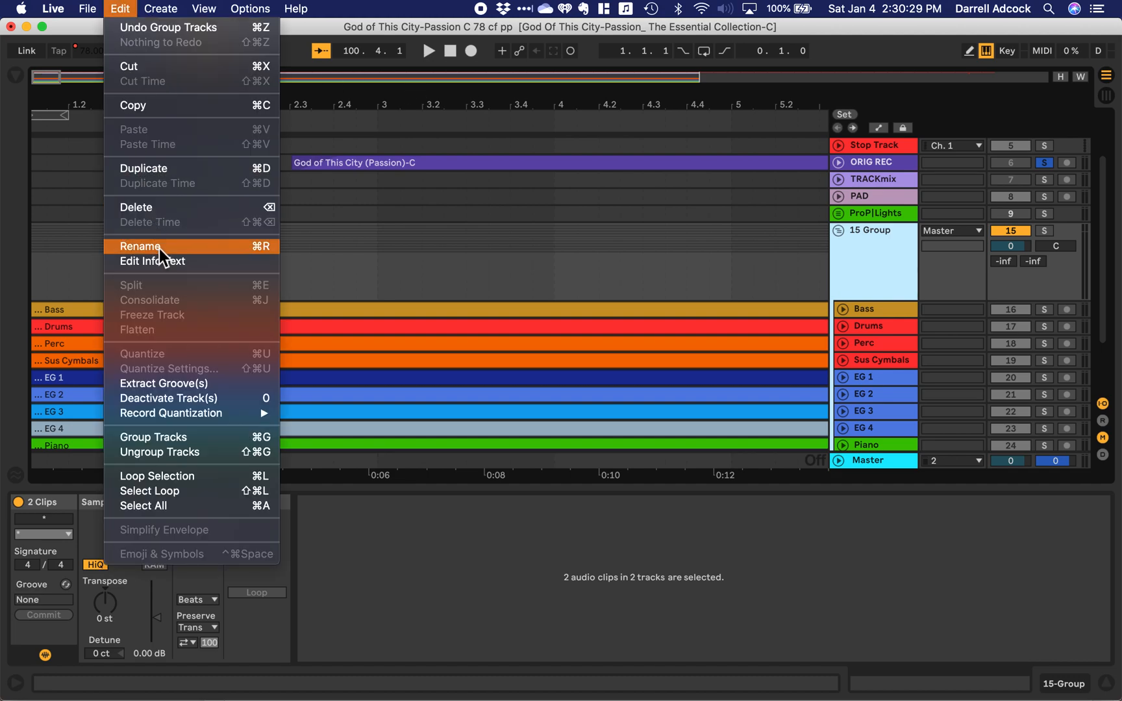
left_click(176, 246)
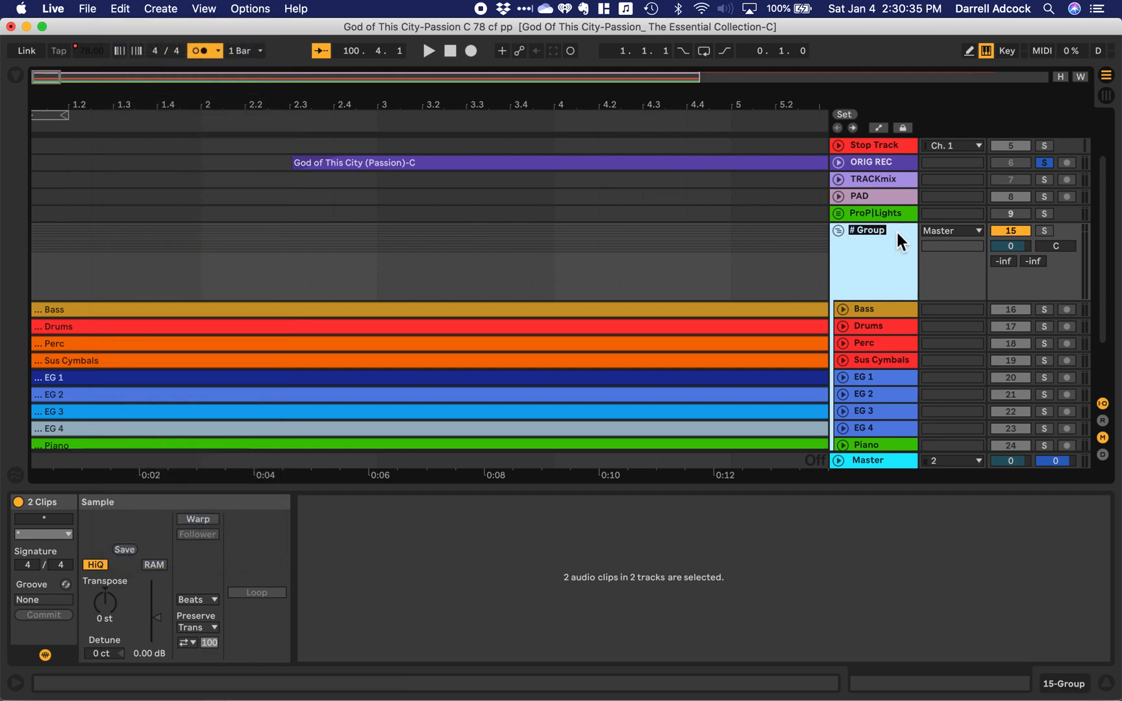
type("GOD OF THIS CITY")
key("Return")
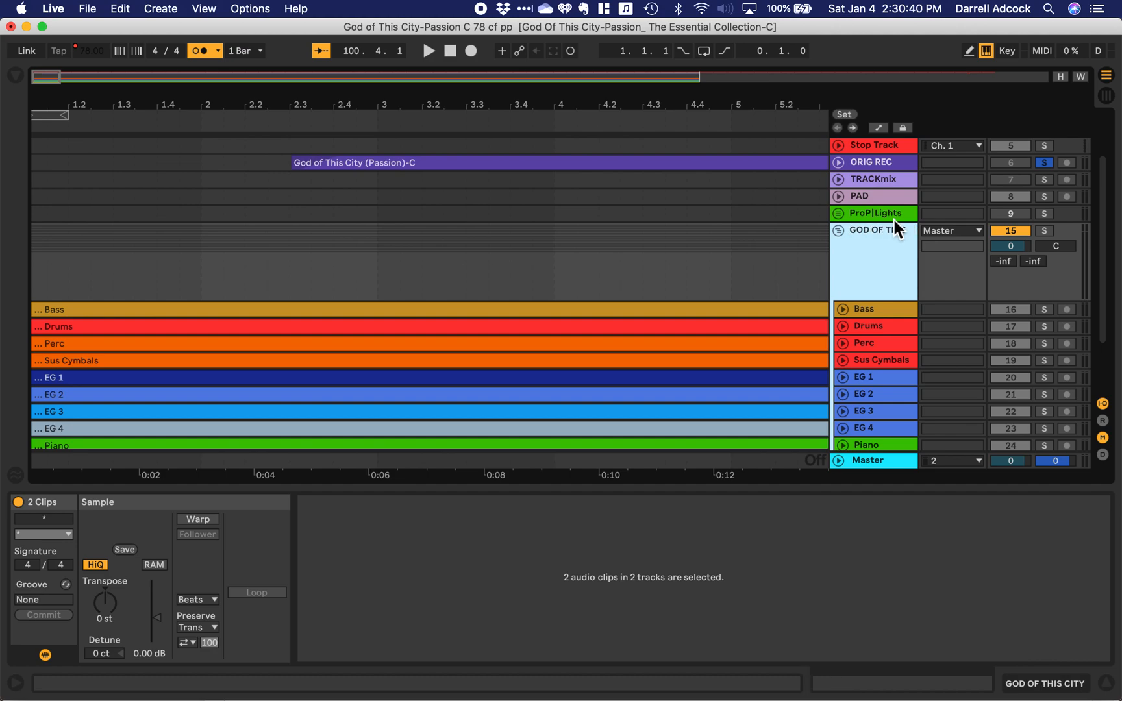
Step: Fold and unfold the GOD OF THIS CITY group and review the tracks inside it
left_click(836, 231)
left_click(839, 299)
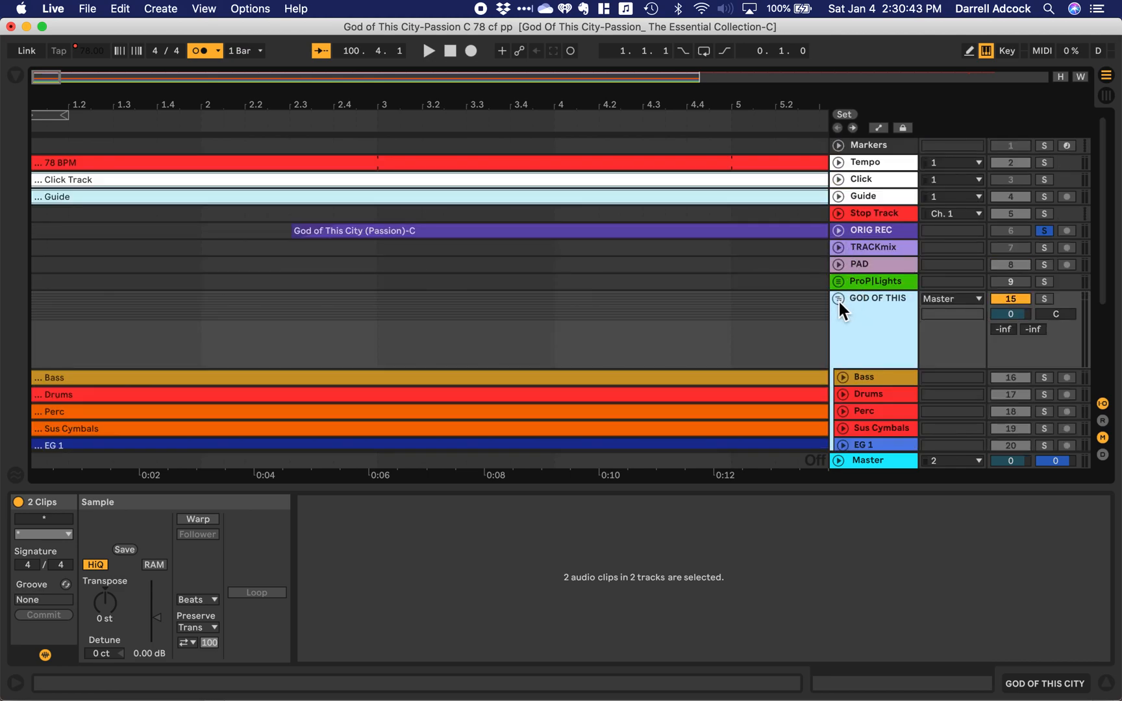
scroll(867, 327, "down", 5)
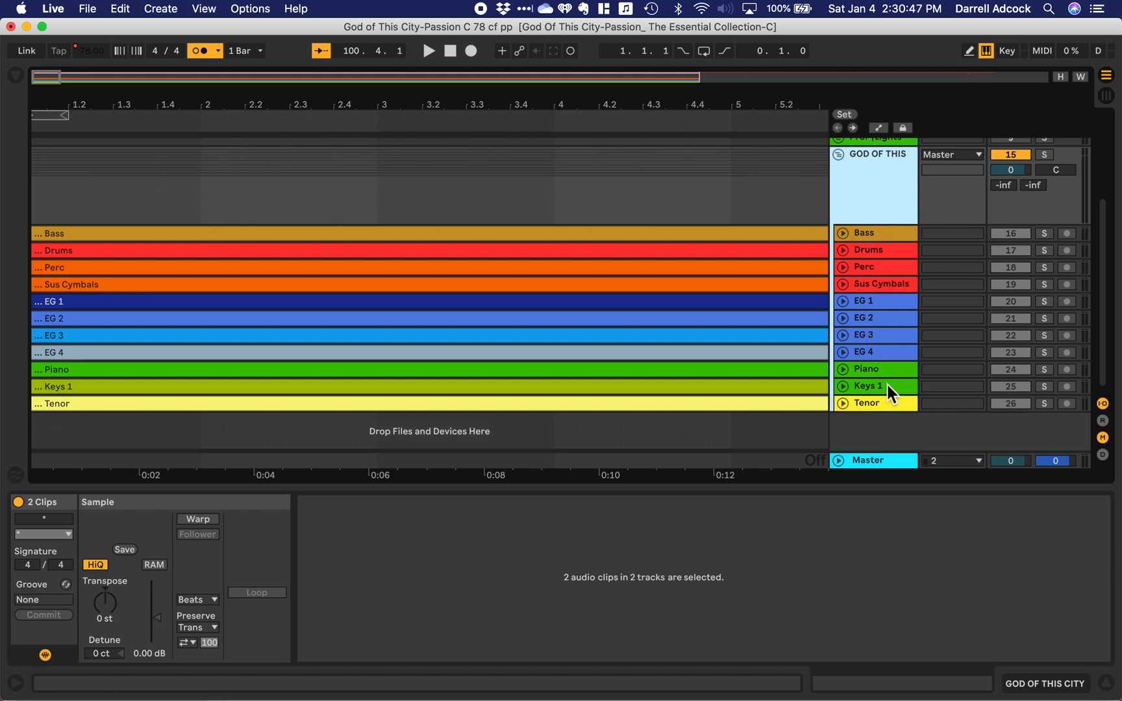
scroll(891, 390, "up", 5)
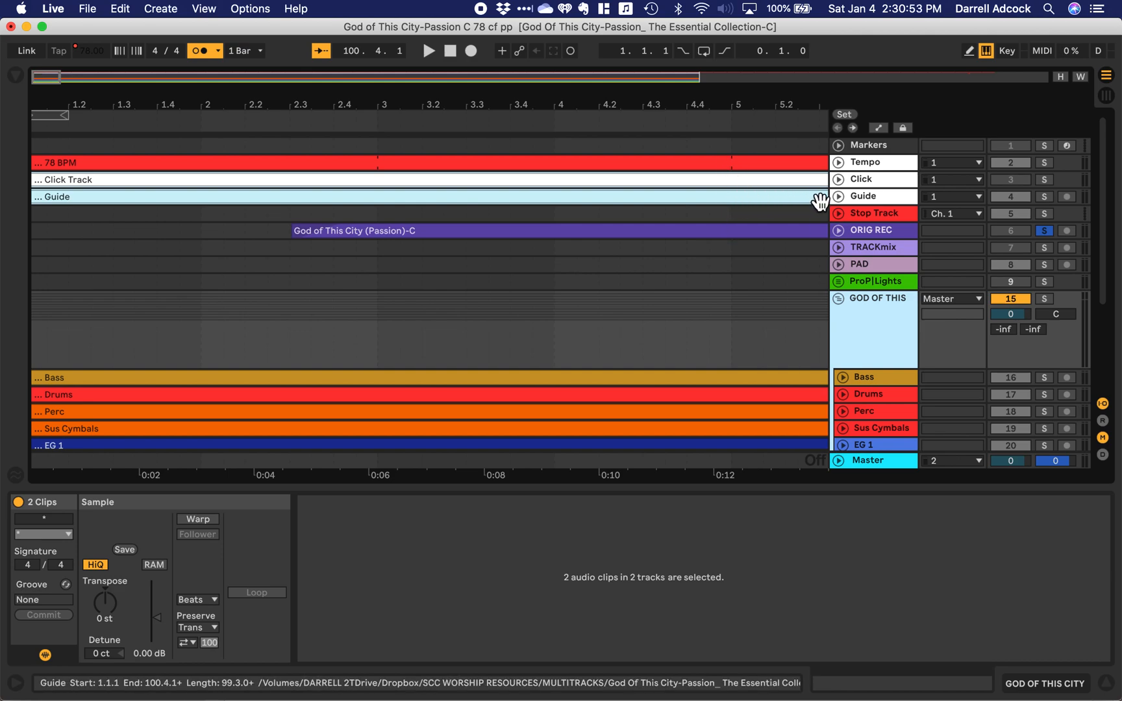
Step: Unsolo the ORIG REC track and play the set from the beginning
left_click(1044, 230)
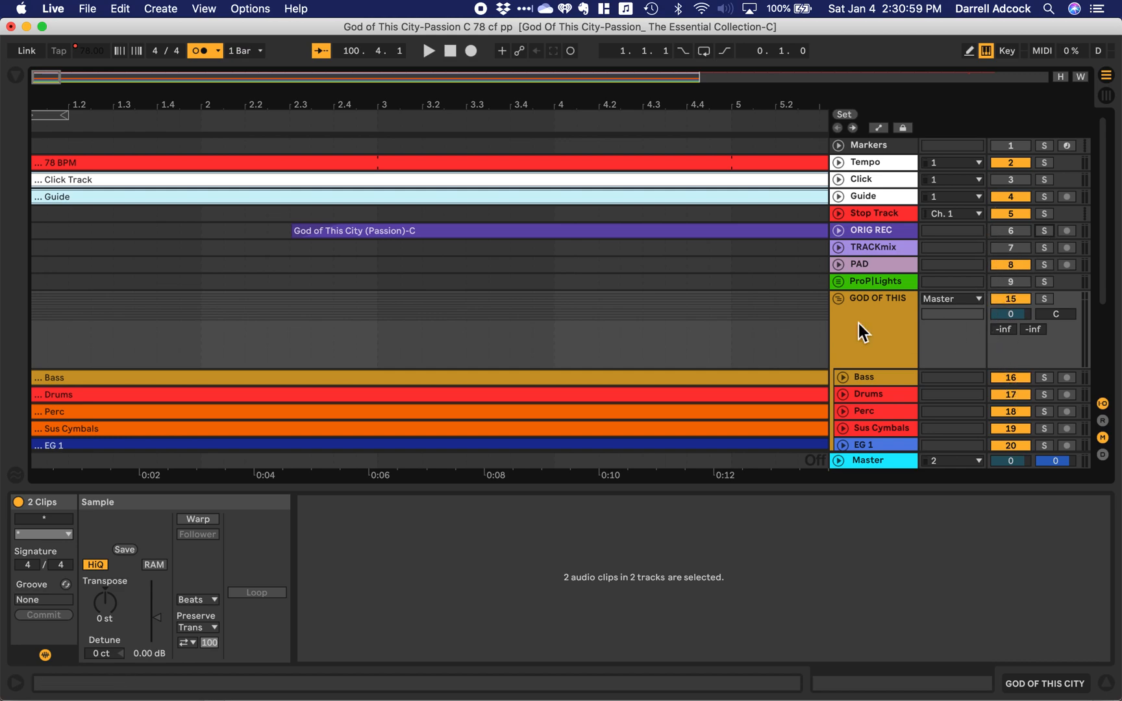
left_click(452, 53)
key("space")
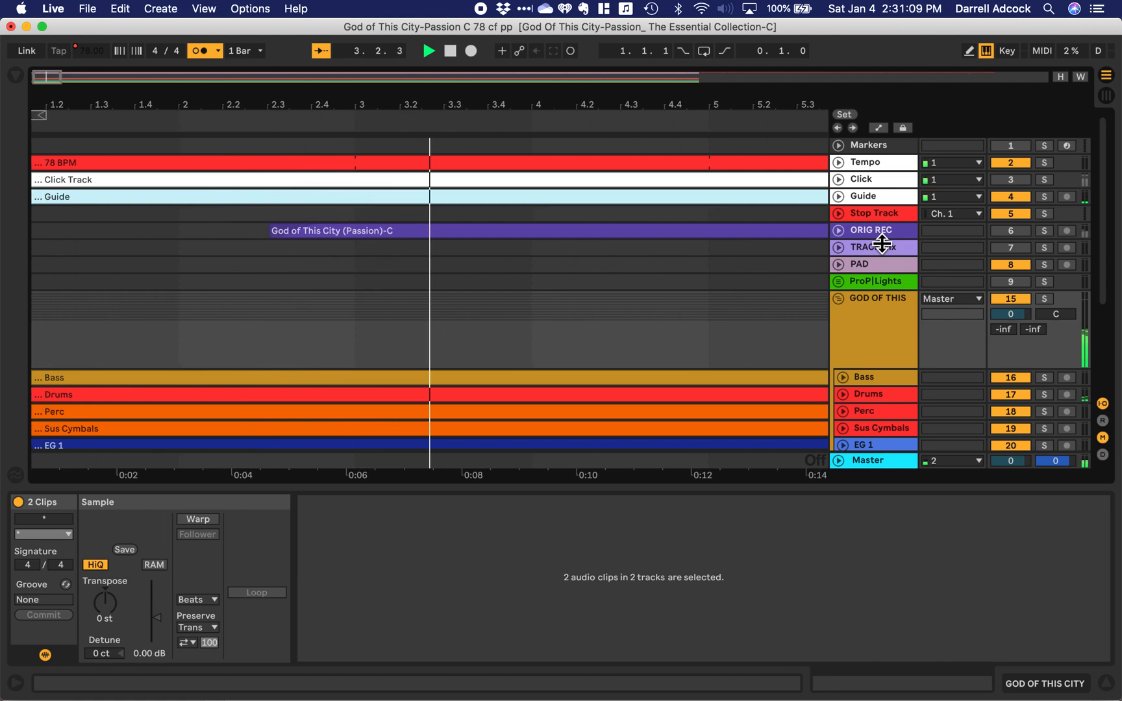
Step: Toggle the ORIG REC solo during playback to compare it with the multitracks, leave it unsoloed, and stop with the playhead at bar 1
left_click(1045, 231)
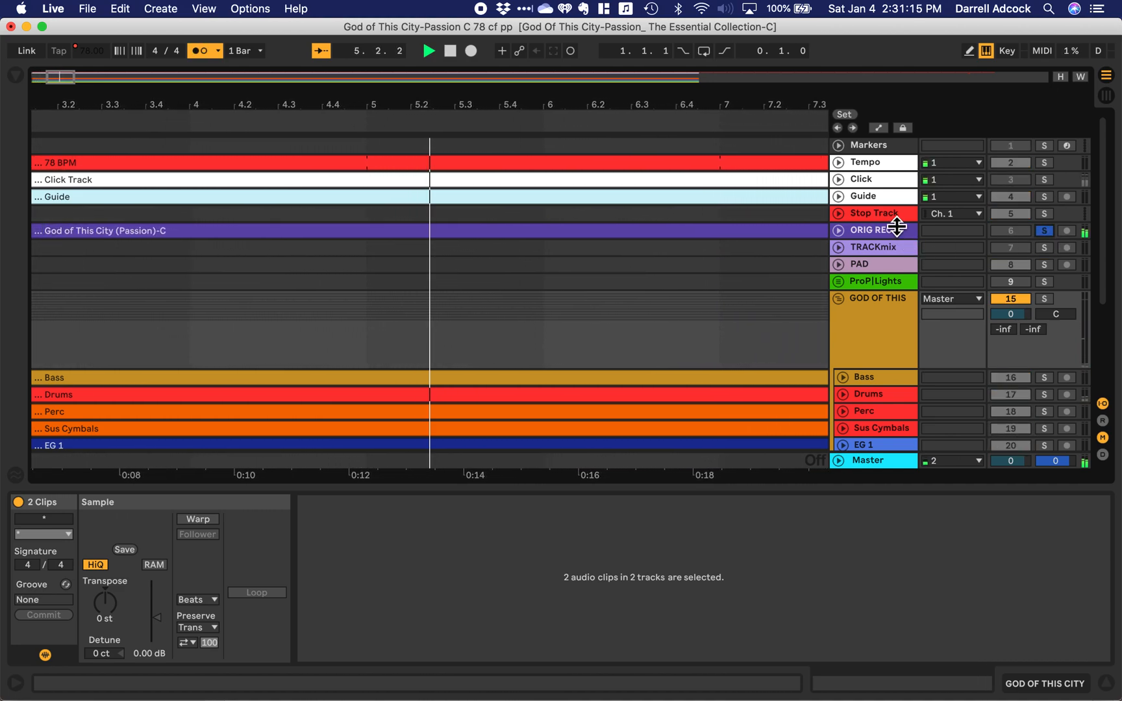
left_click(1044, 231)
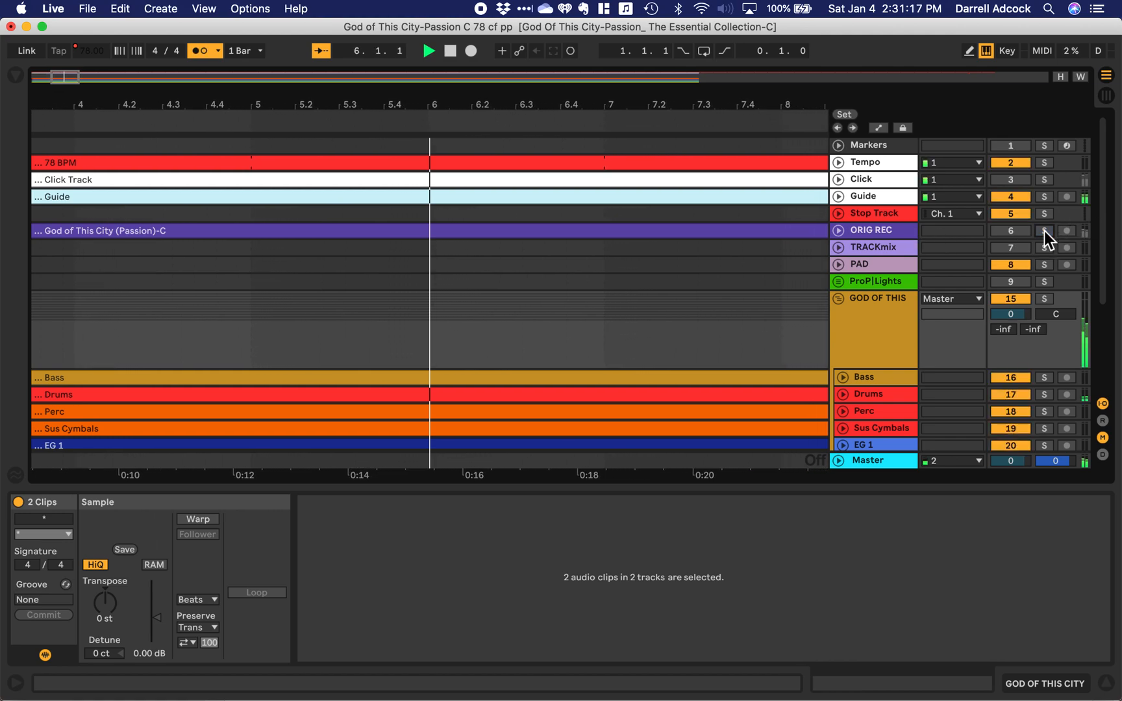
left_click(1045, 232)
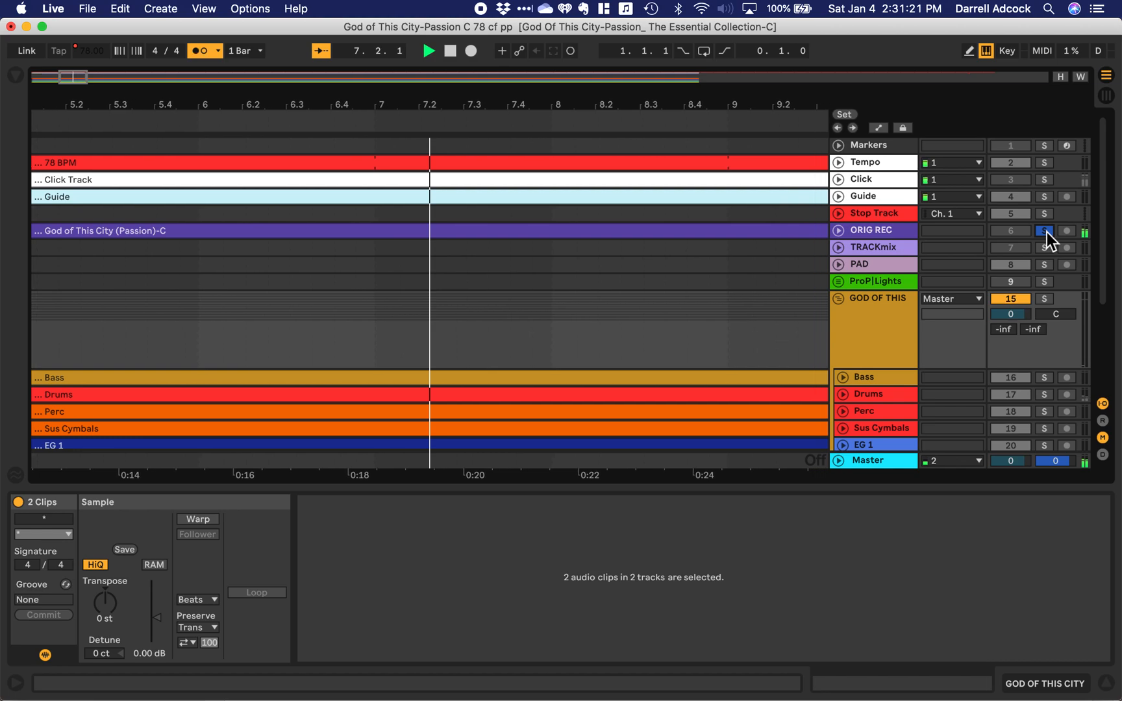
left_click(1045, 231)
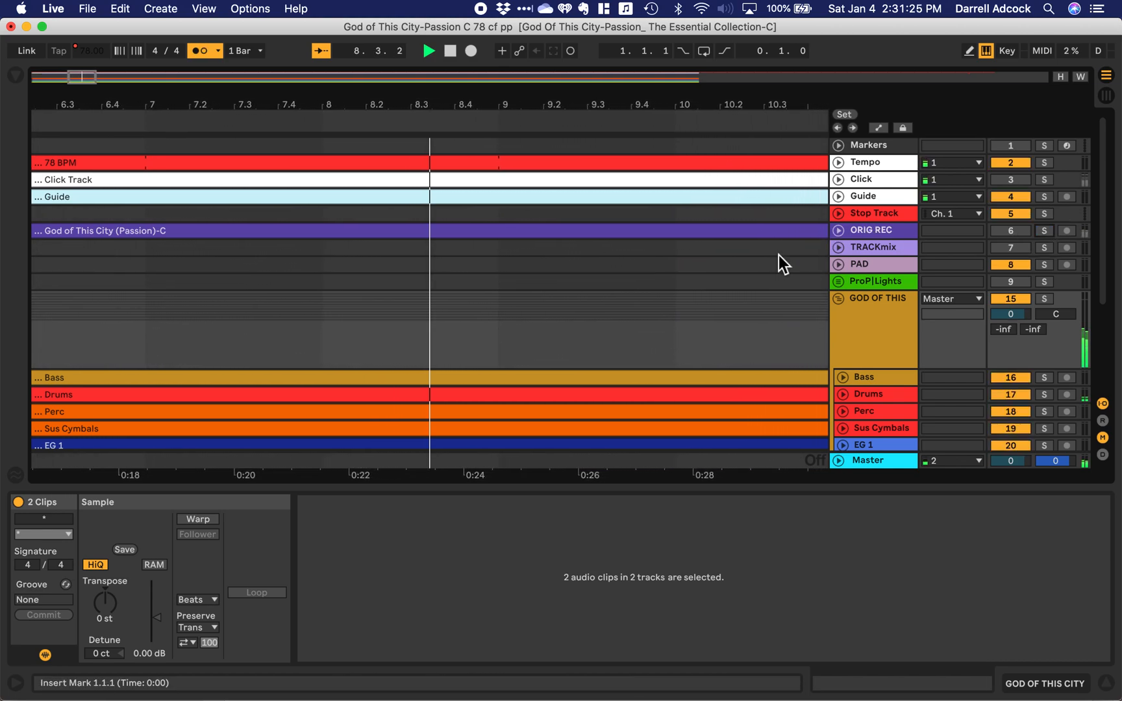
key("space")
left_click(450, 51)
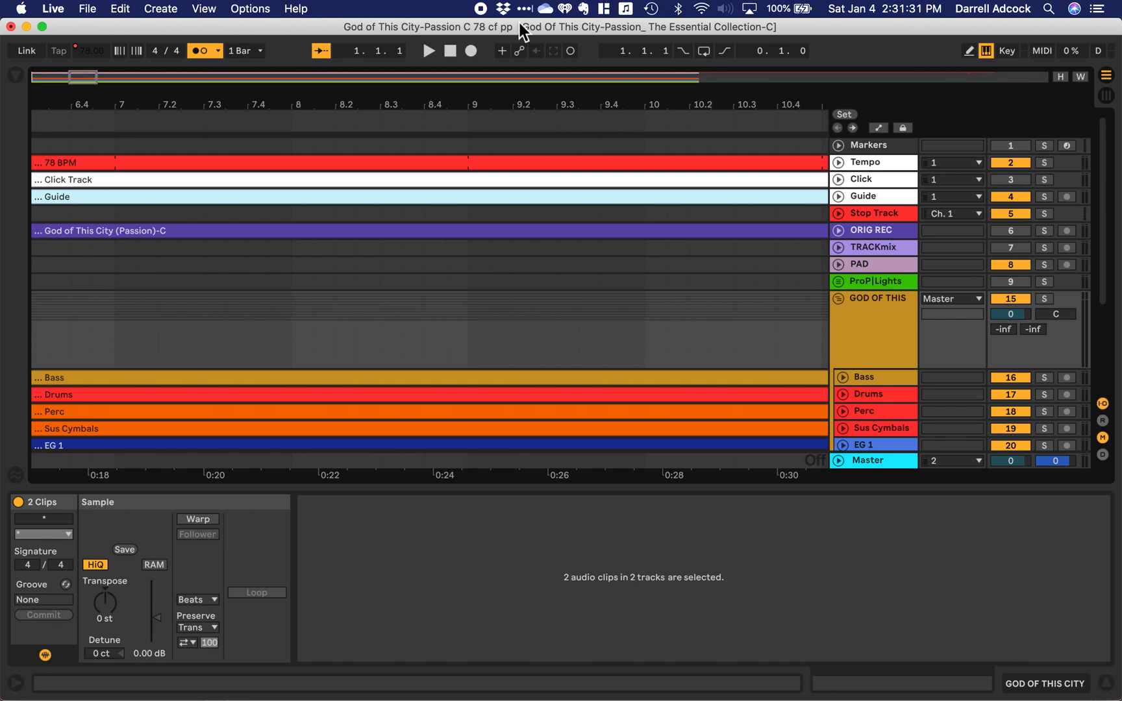
Step: Unfold the Guide and Markers tracks and show the arrangement from bar 1 to about bar 10
left_click(520, 164)
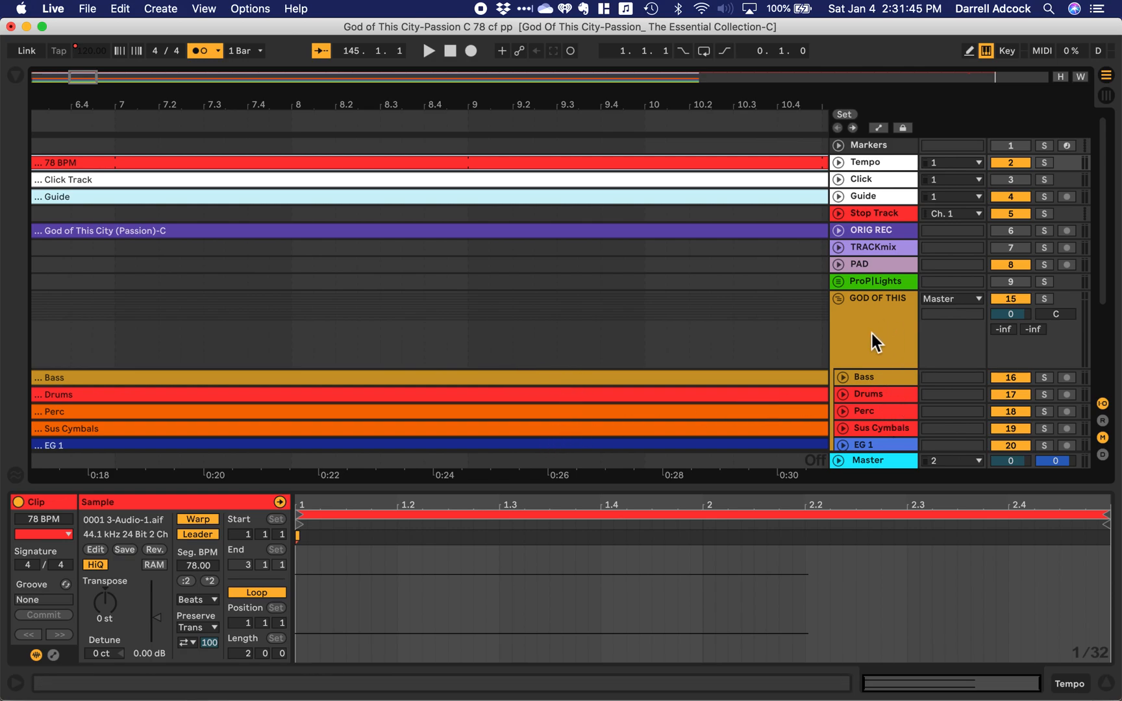
left_click(884, 302)
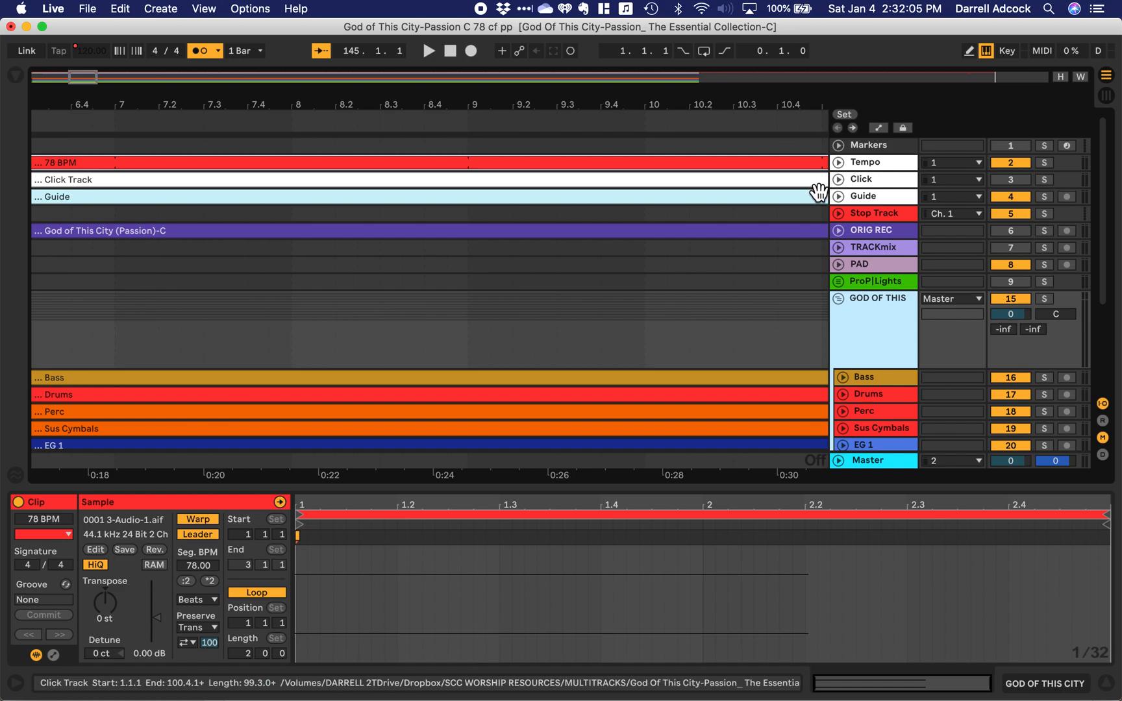
left_click(839, 197)
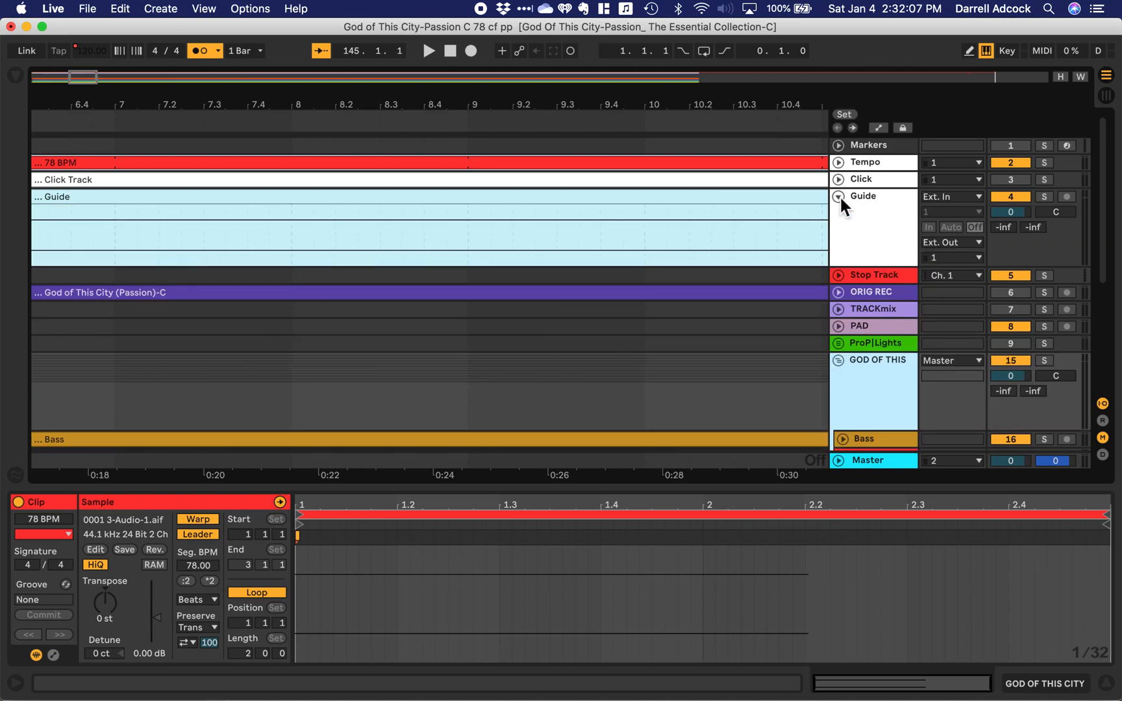
left_click_drag(69, 77, 14, 77)
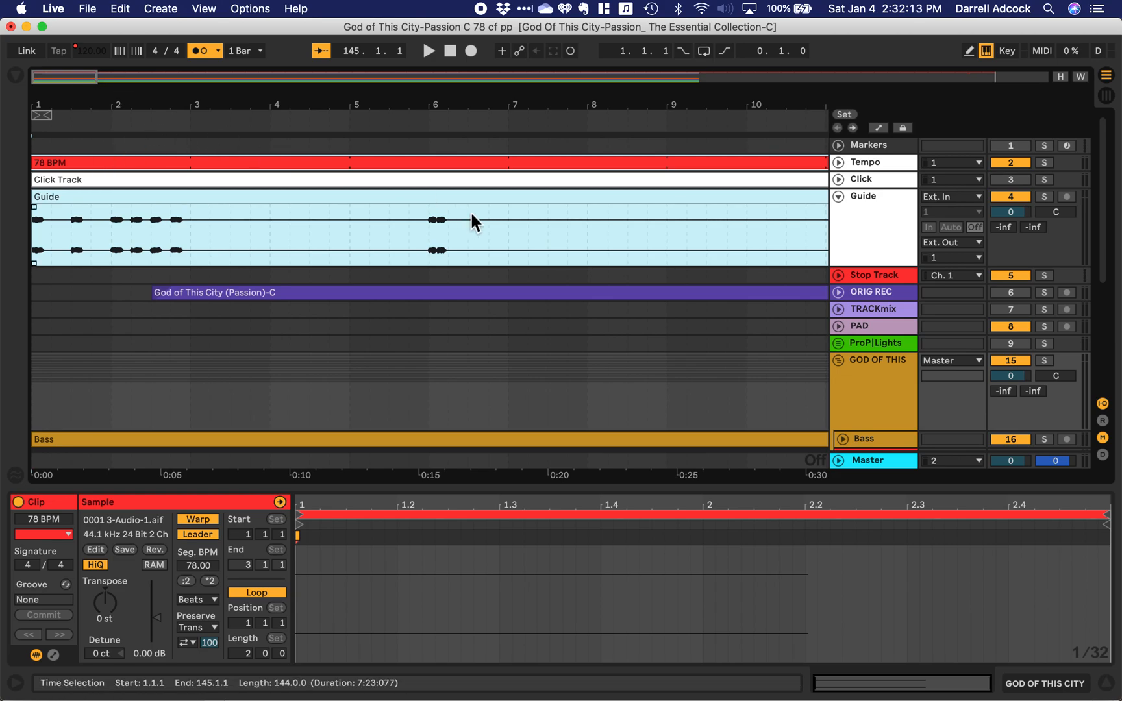
left_click(839, 146)
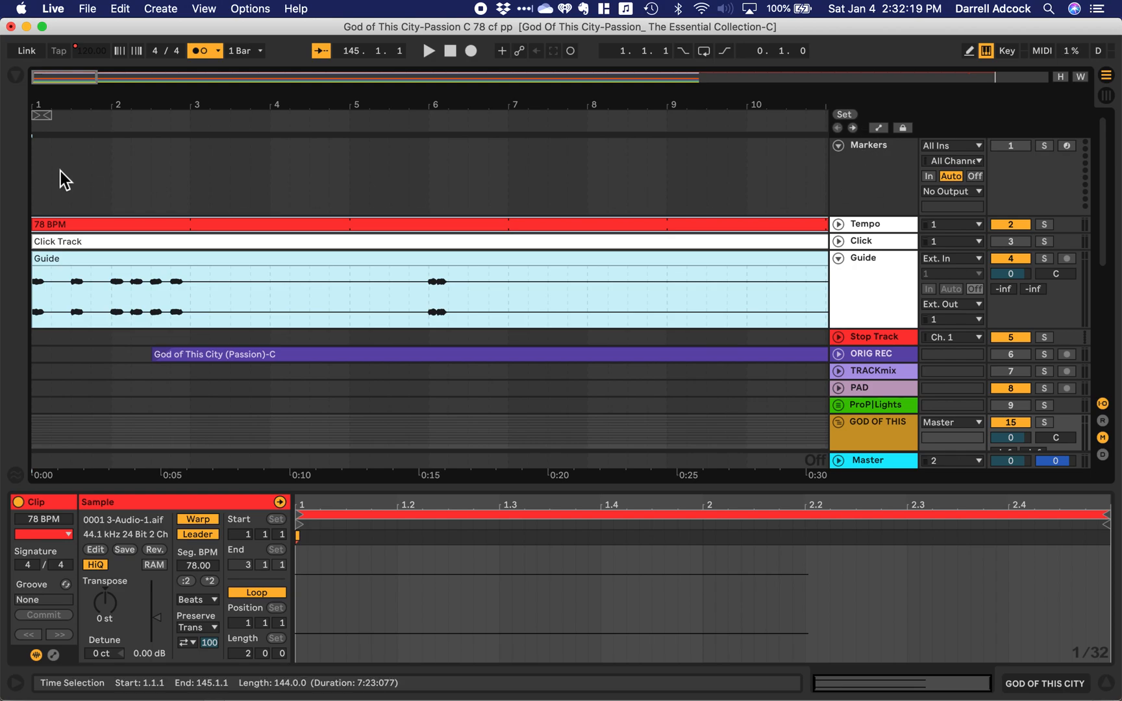
Step: Turn on Snap to Grid for the arrangement
key("space")
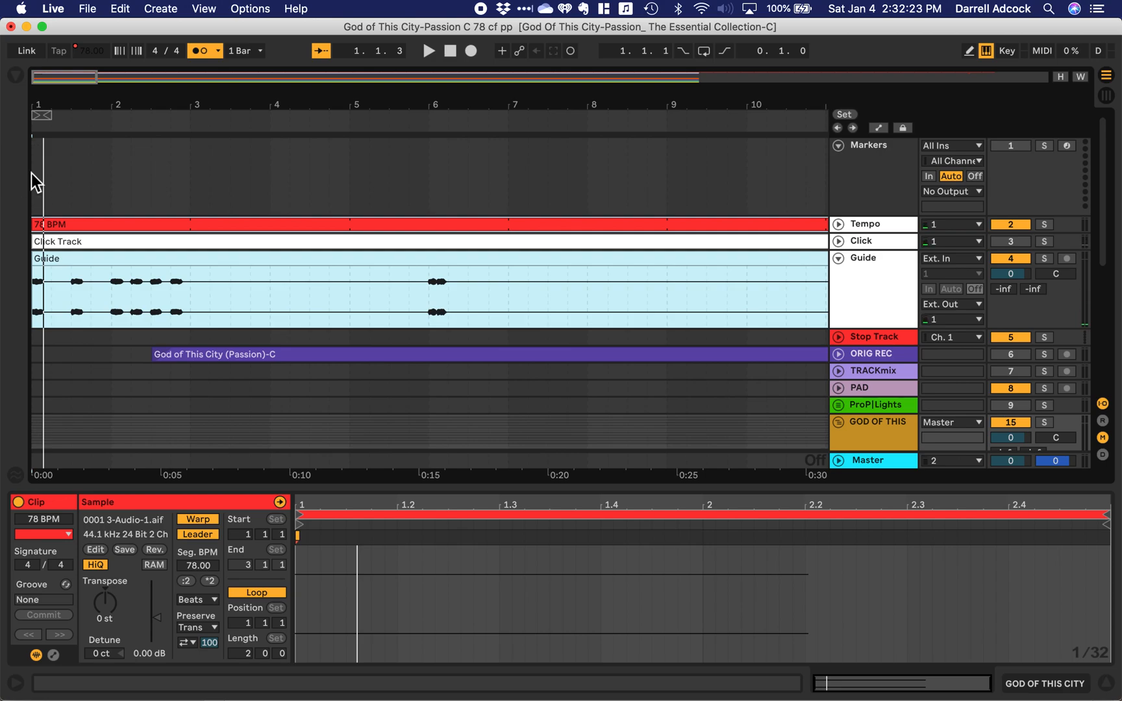
left_click(247, 8)
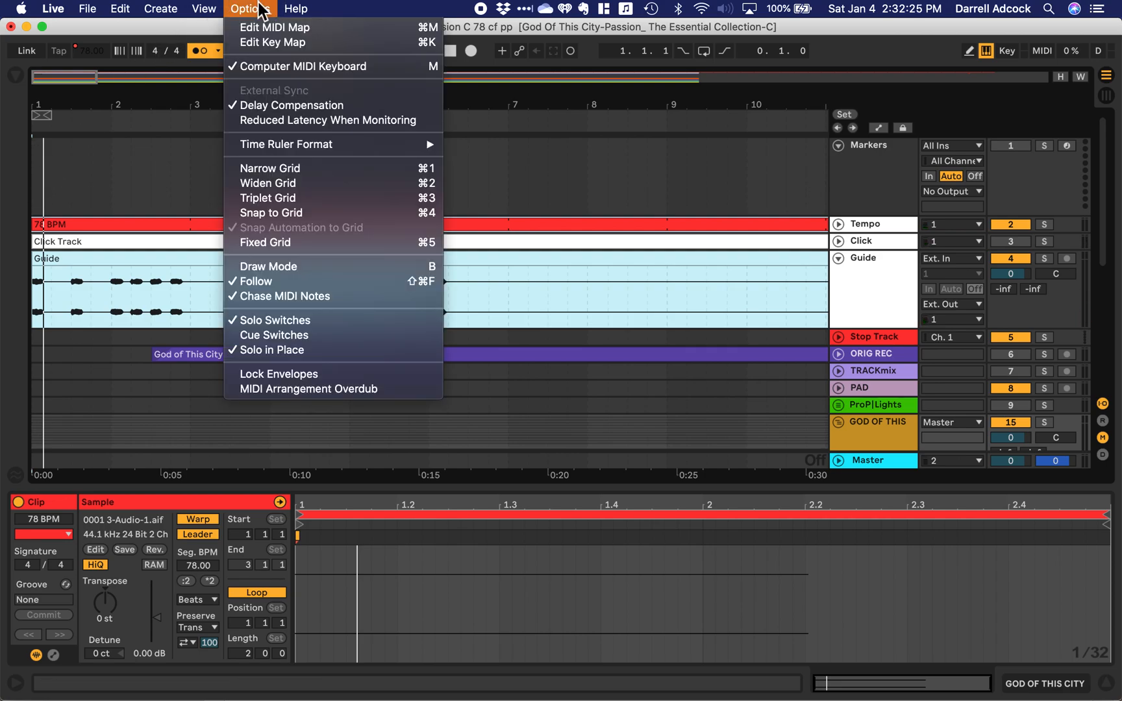
left_click(258, 9)
left_click(259, 9)
left_click(273, 214)
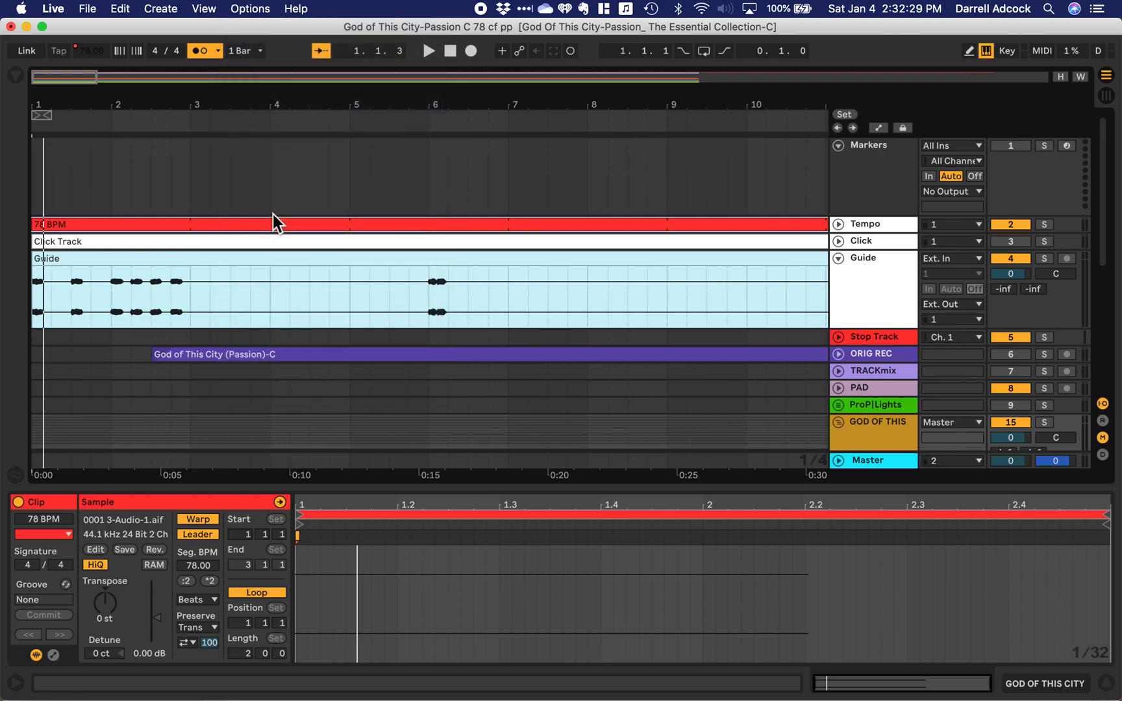
Step: Turn Snap to Grid off, make a free time selection on the Markers track, and turn snapping back on
left_click(91, 196)
left_click(37, 188)
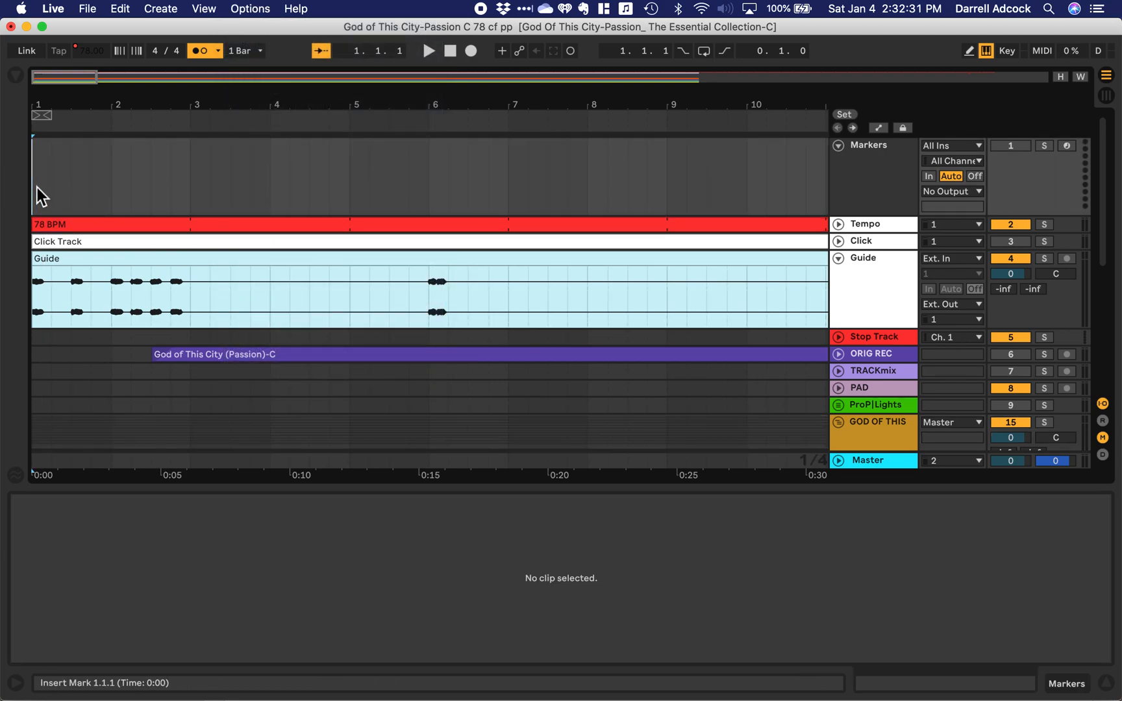
left_click_drag(37, 188, 79, 187)
key("super+4")
left_click(69, 185)
left_click(81, 182)
left_click_drag(83, 182, 172, 189)
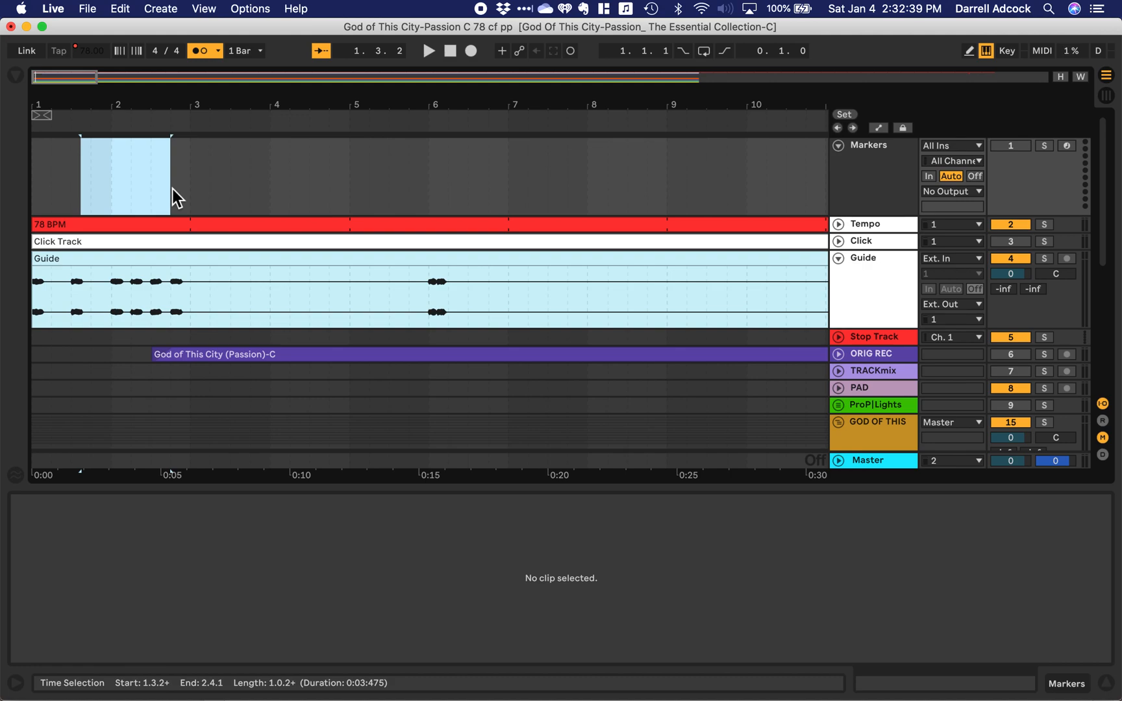
left_click(173, 190)
key("super+4")
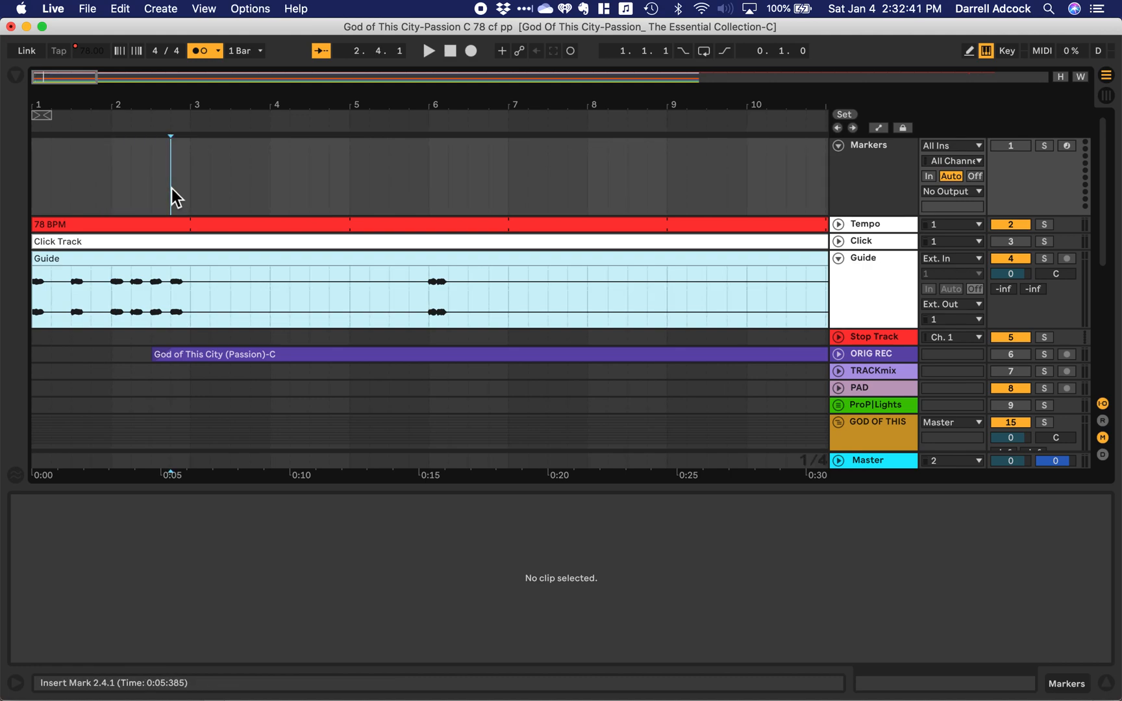
Step: Select bars 1 to 6 on the Markers track and play the guide cue at bar 6
left_click_drag(35, 166, 114, 167)
left_click_drag(34, 179, 429, 198)
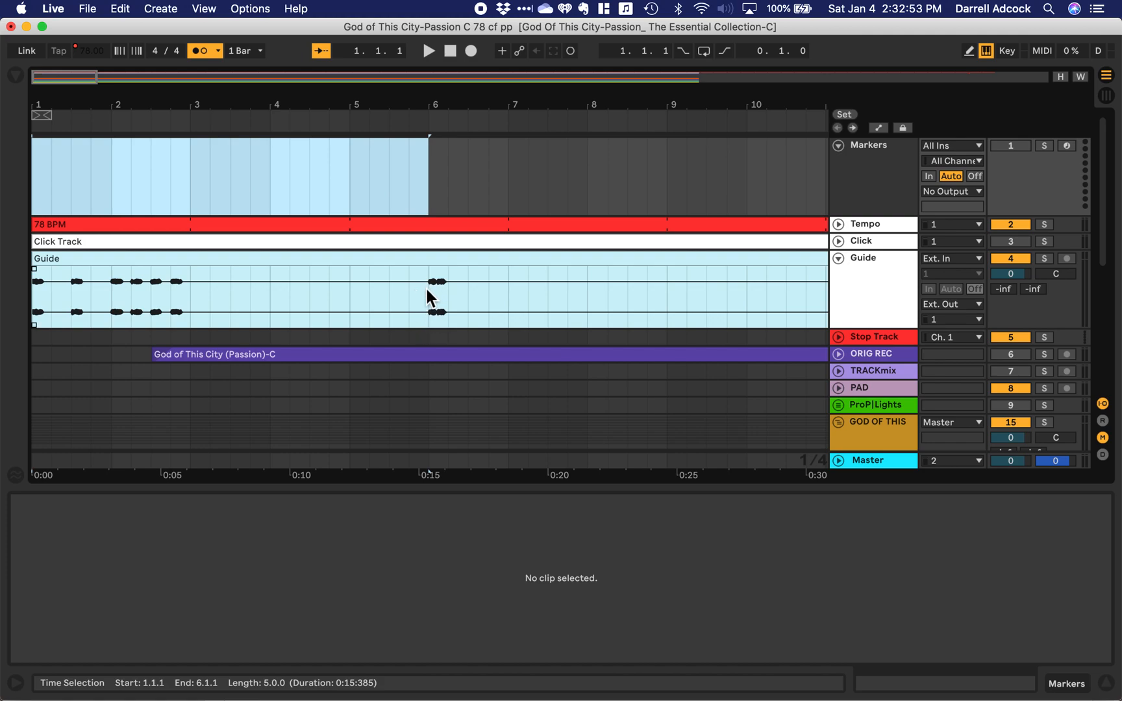
left_click(428, 173)
key("space")
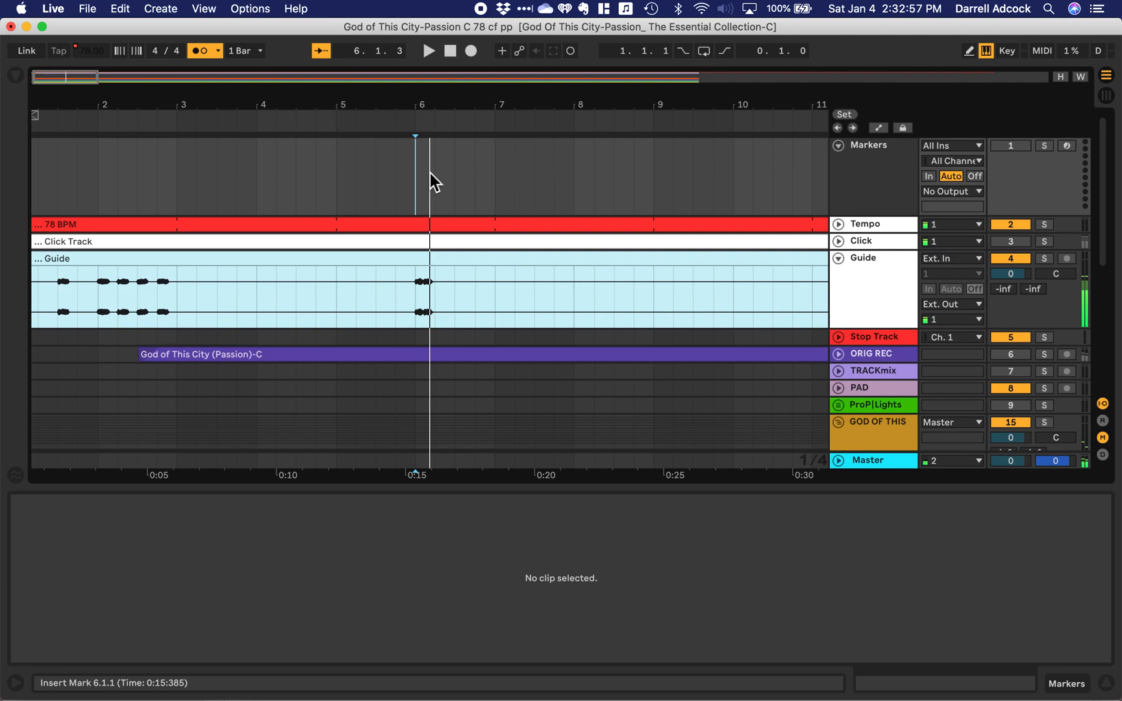
key("space")
Step: Insert an empty MIDI clip named INTRO on the Markers track from bar 1 to bar 6
left_click_drag(414, 176, 33, 153)
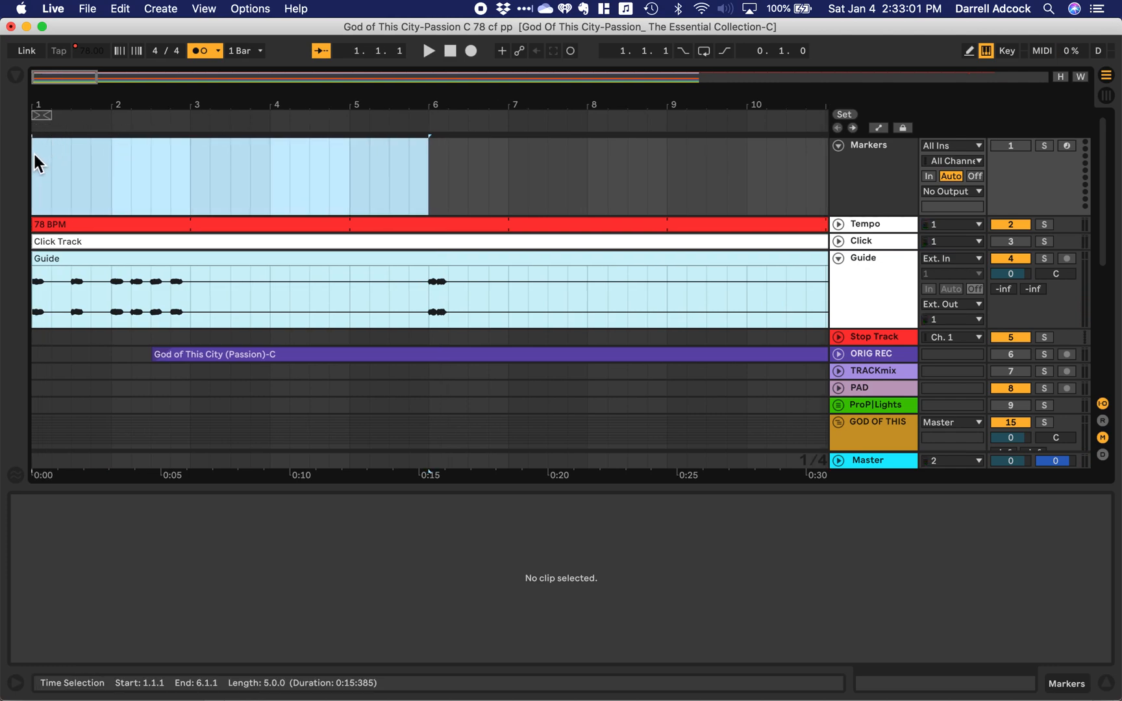
key("super+shift+m")
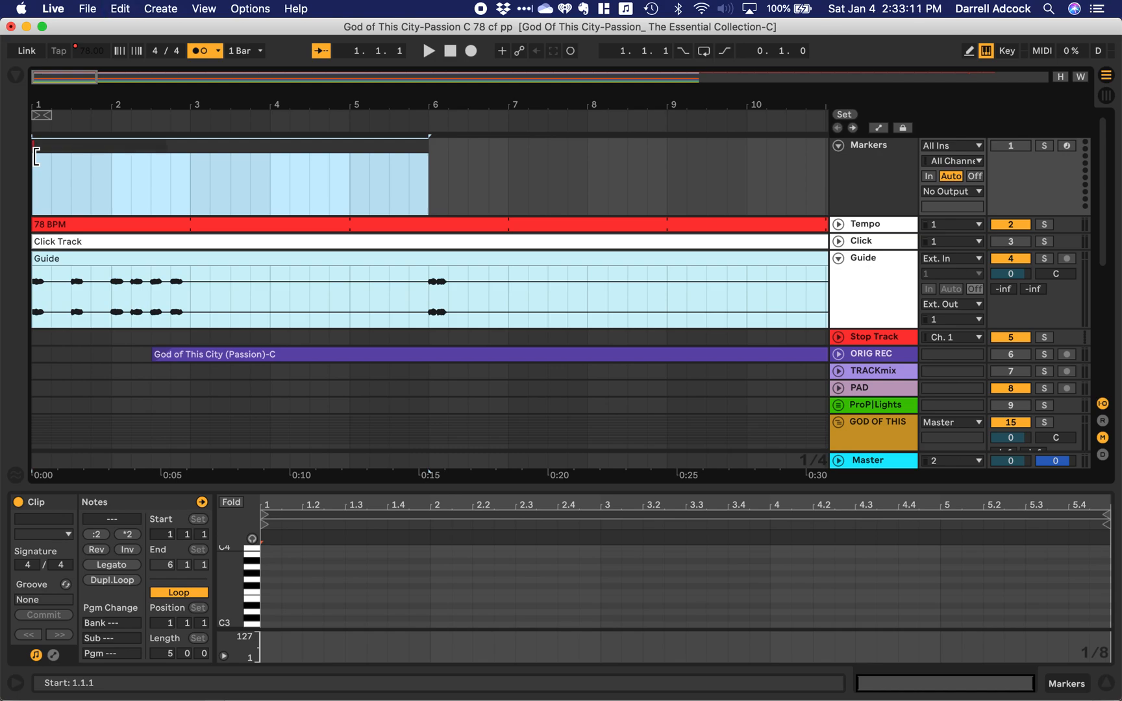
type("INTRO")
key("Return")
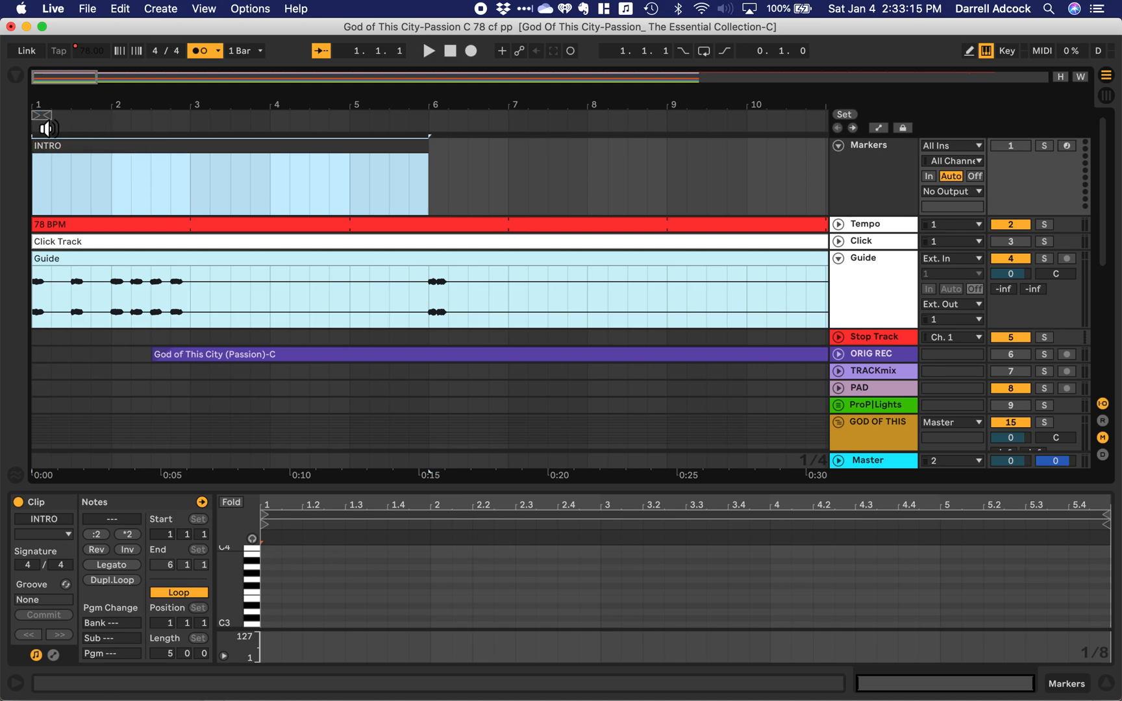
Step: Play the guide cue at bar 6 and insert a MIDI clip named V1 on the Markers track from bar 6 to bar 14
left_click(431, 189)
scroll(431, 191, "right", 3)
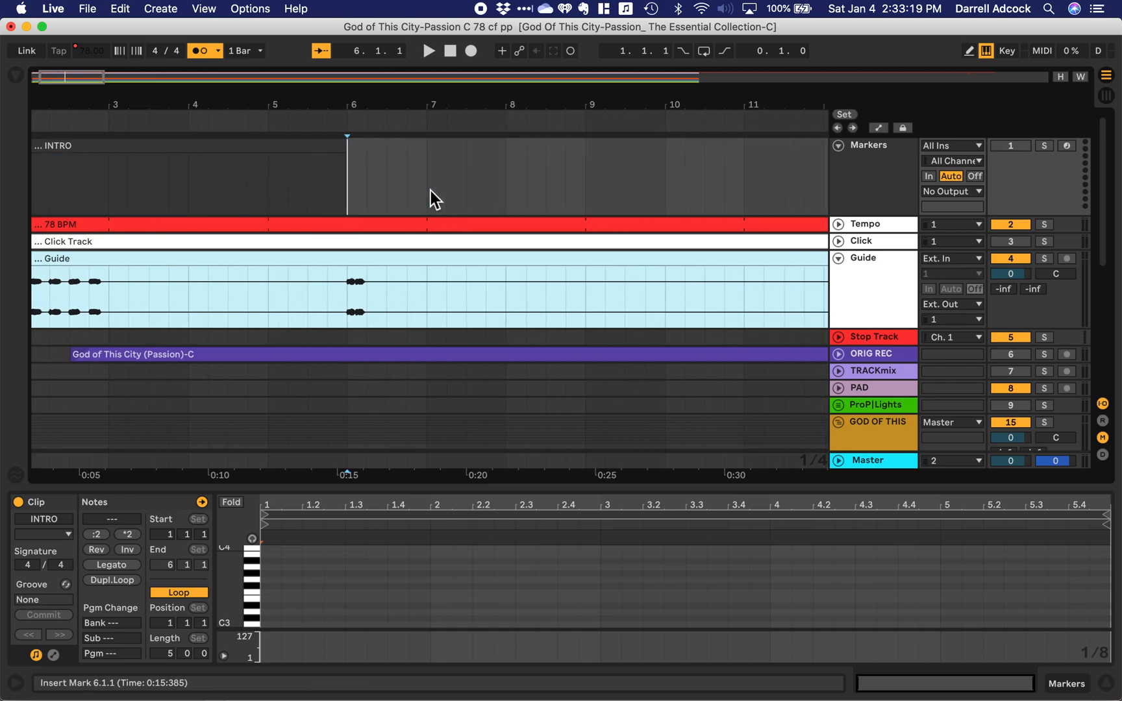
key("space")
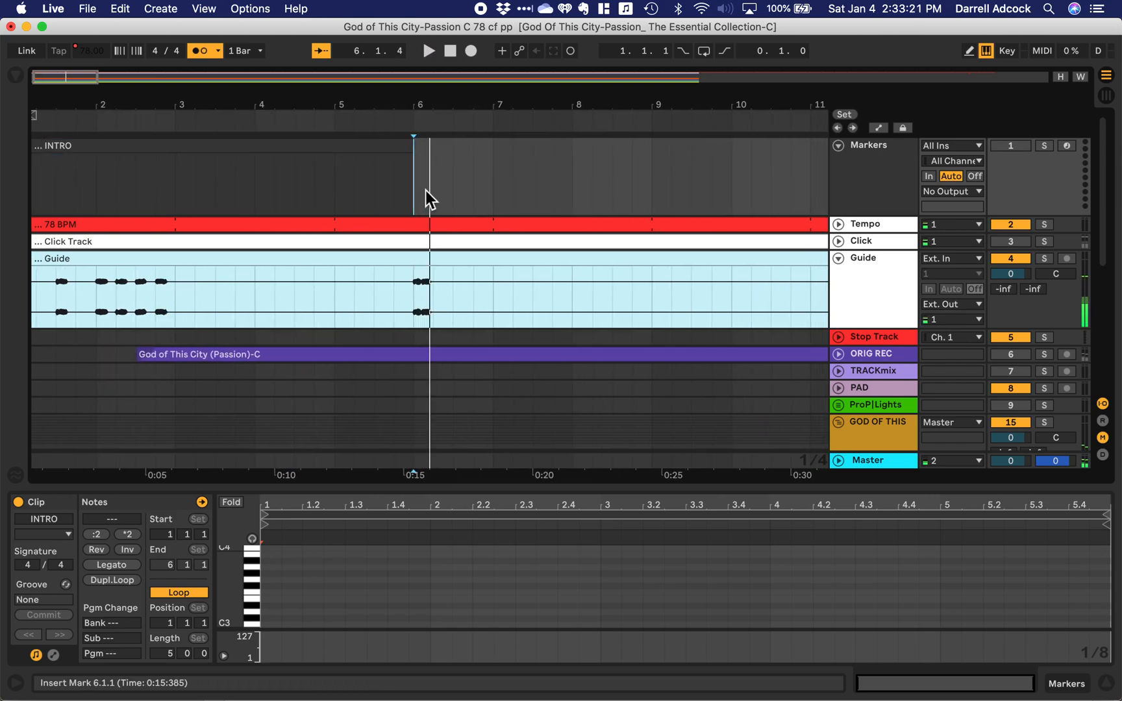
scroll(416, 189, "right", 2)
left_click_drag(293, 182, 756, 200)
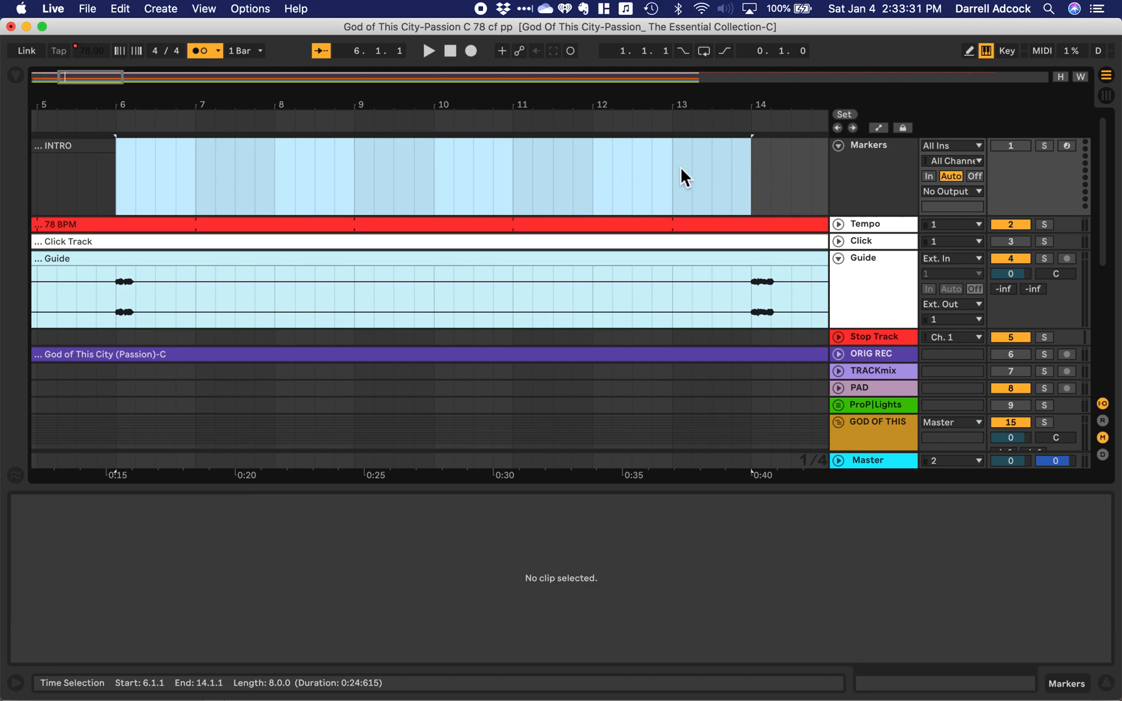
key("super+shift+m")
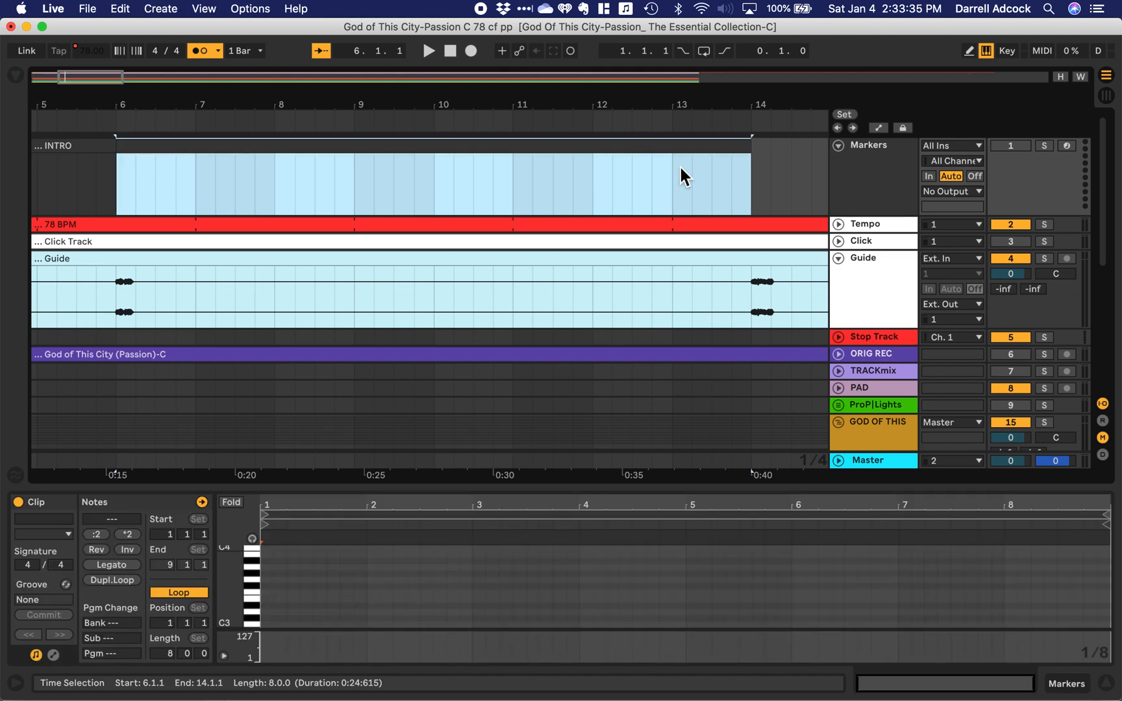
key("super+r")
type("V1")
key("Return")
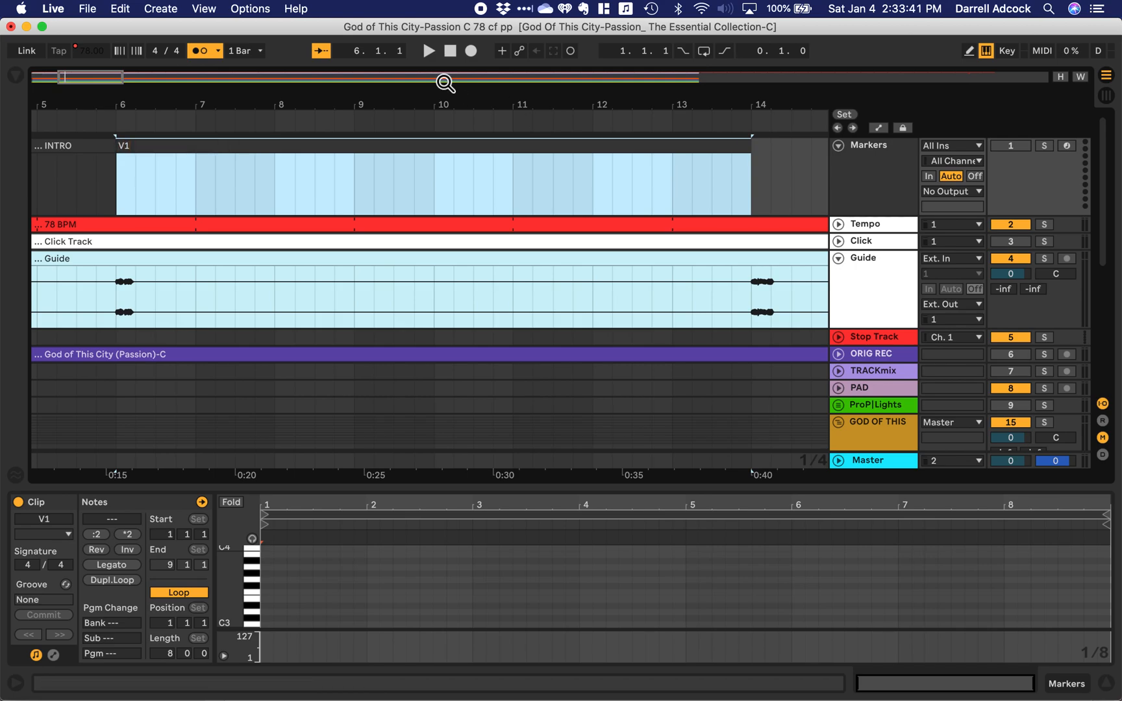
Step: Play the guide cue at bar 14 and insert a MIDI clip named PRECH on the Markers track from bar 14 to bar 18
left_click_drag(122, 77, 135, 78)
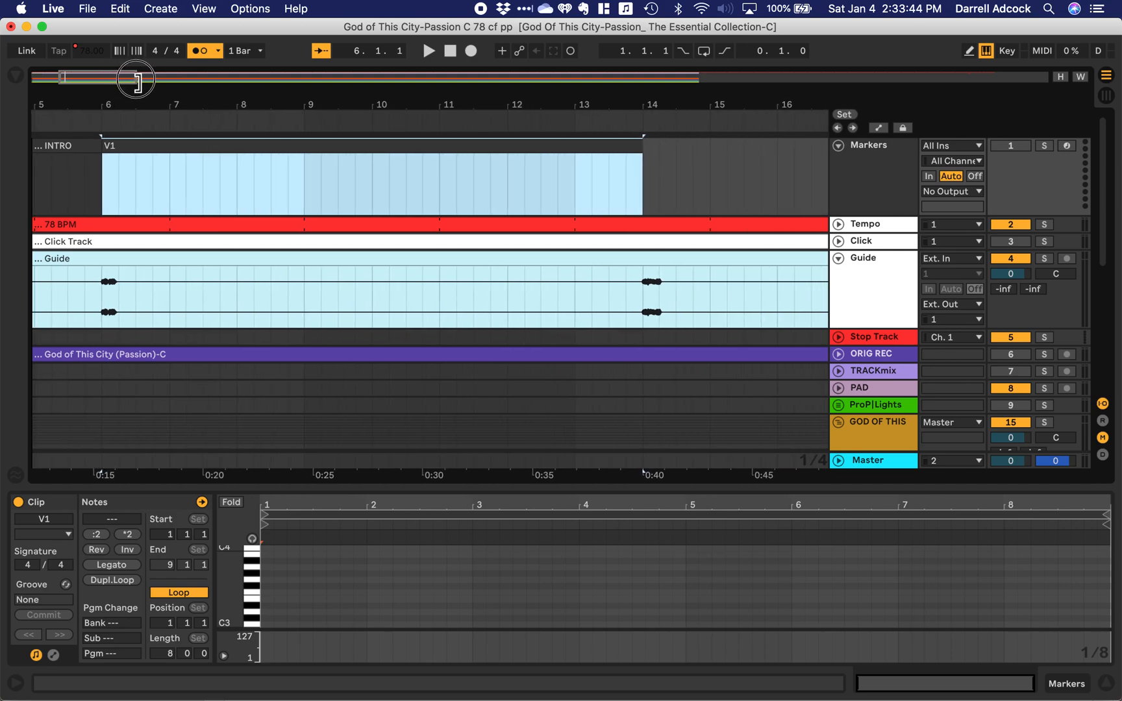
left_click(643, 185)
key("space")
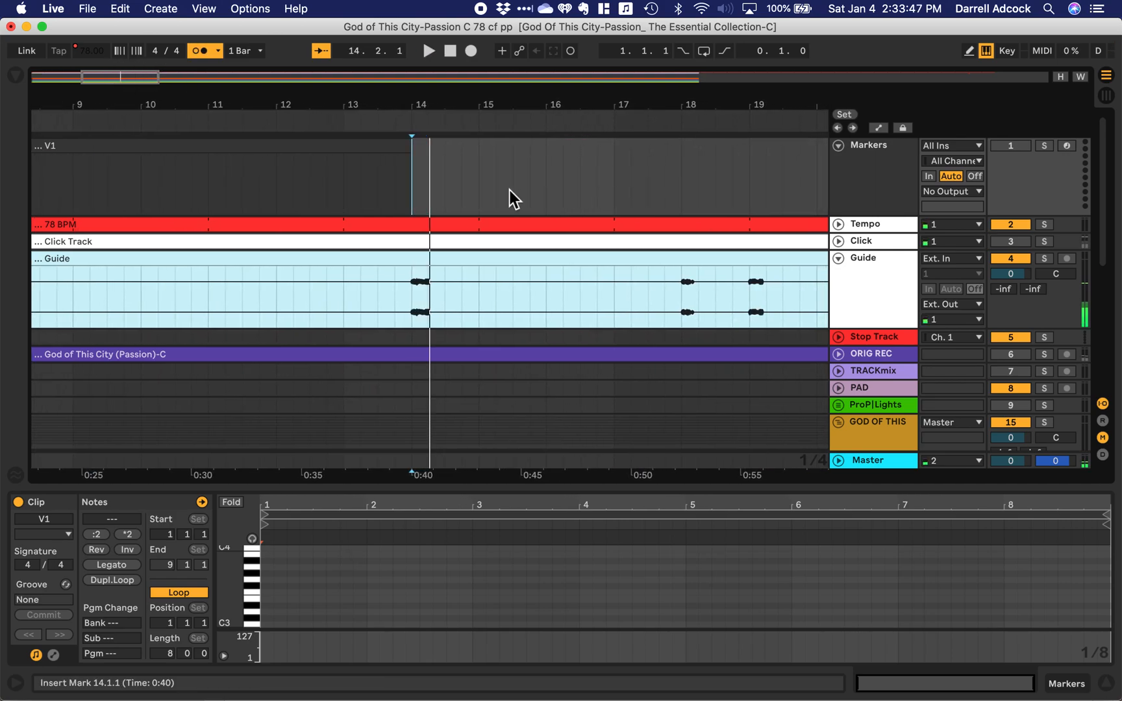
left_click_drag(415, 177, 677, 201)
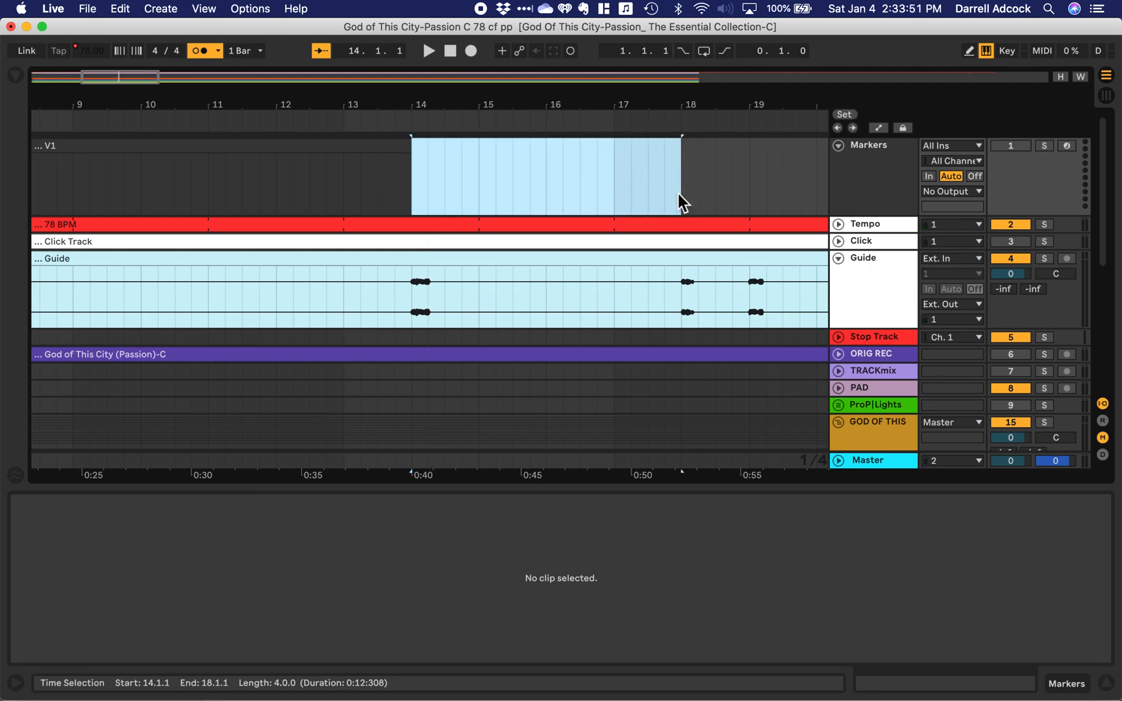
key("super+shift+m")
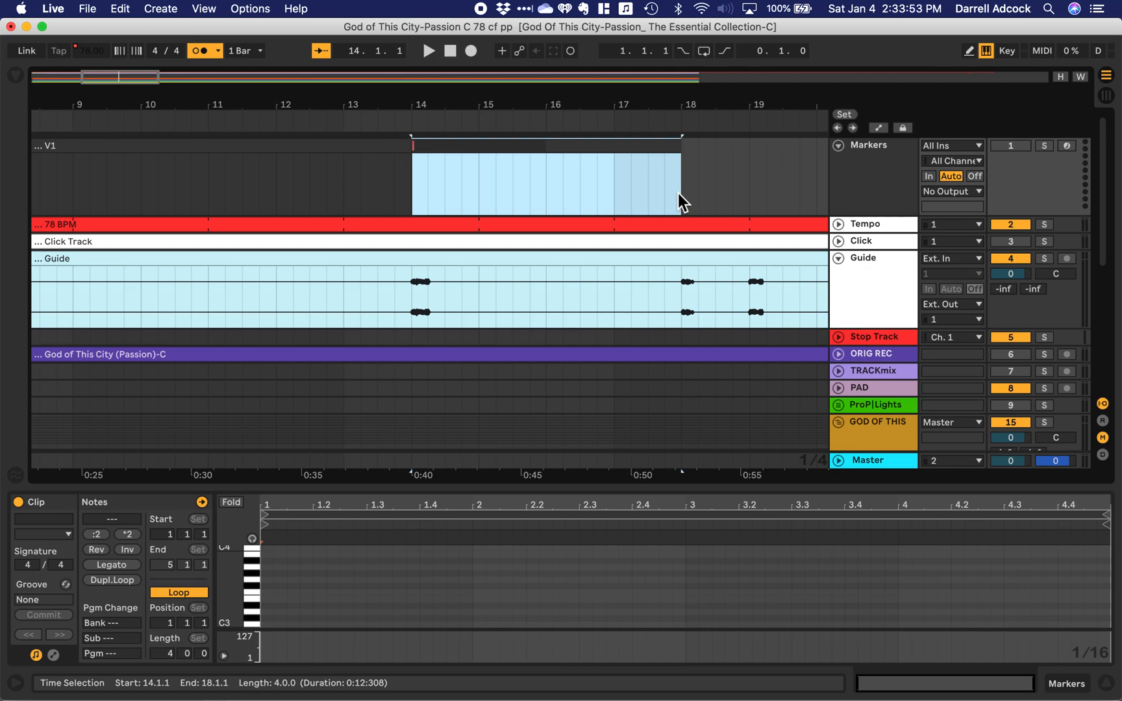
type("PRECH")
key("Return")
Step: Play the guide cue at bar 18 and extend the PRECH clip's end to bar 19
left_click(685, 193)
key("space")
key("space")
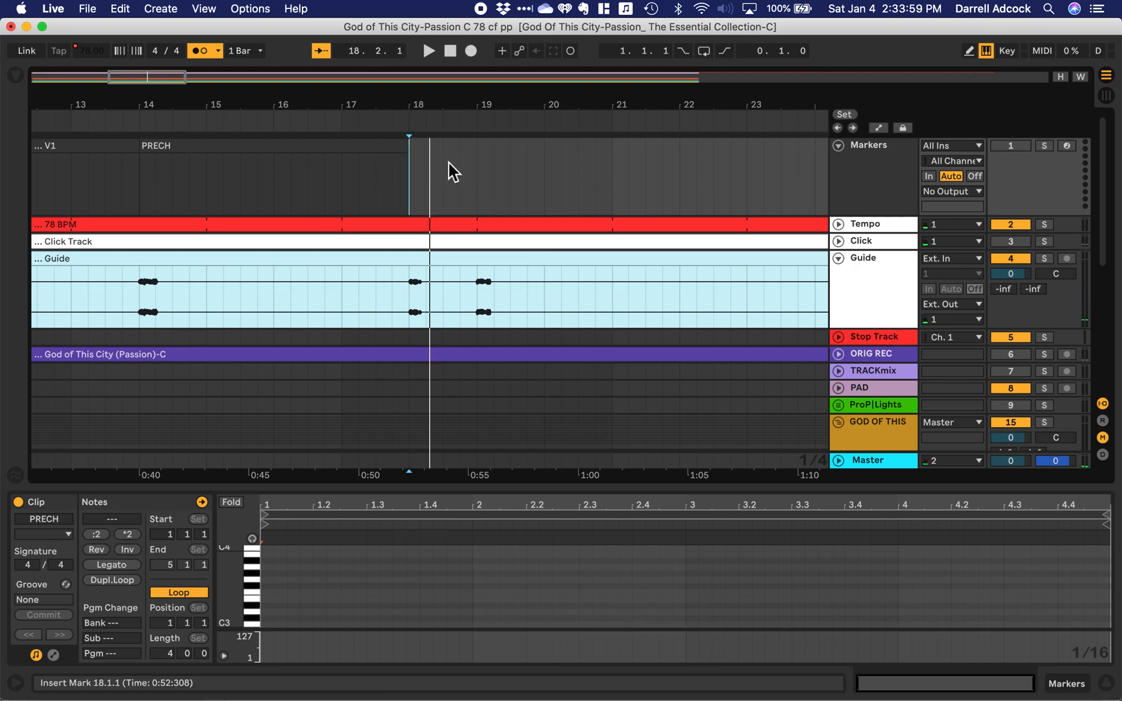
left_click(409, 148)
left_click_drag(409, 148, 476, 156)
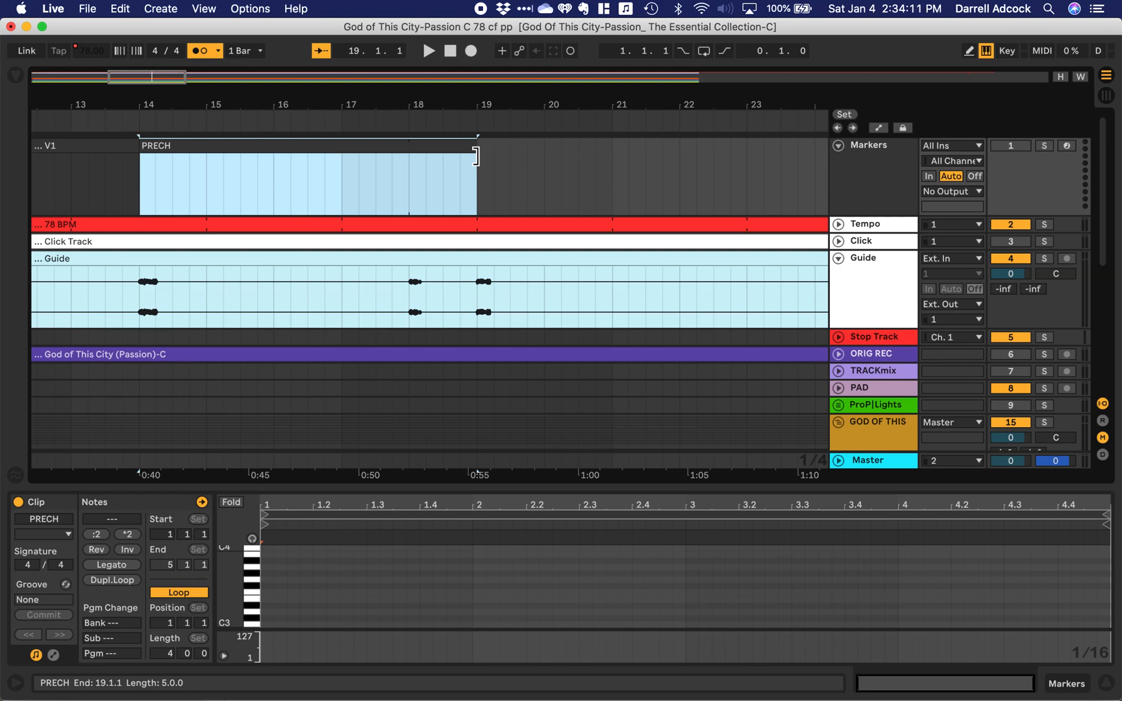
Step: Play the guide cue at bar 19 and insert a MIDI clip named V2 on the Markers track from bar 19 to bar 27
left_click(480, 160)
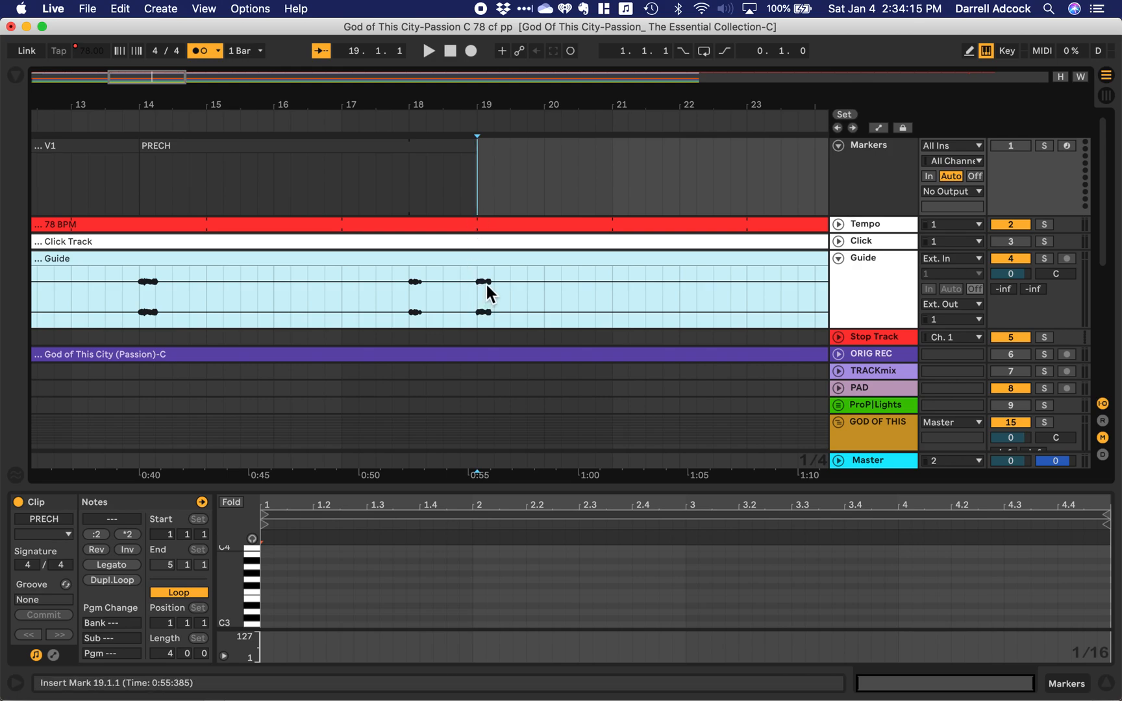
key("space")
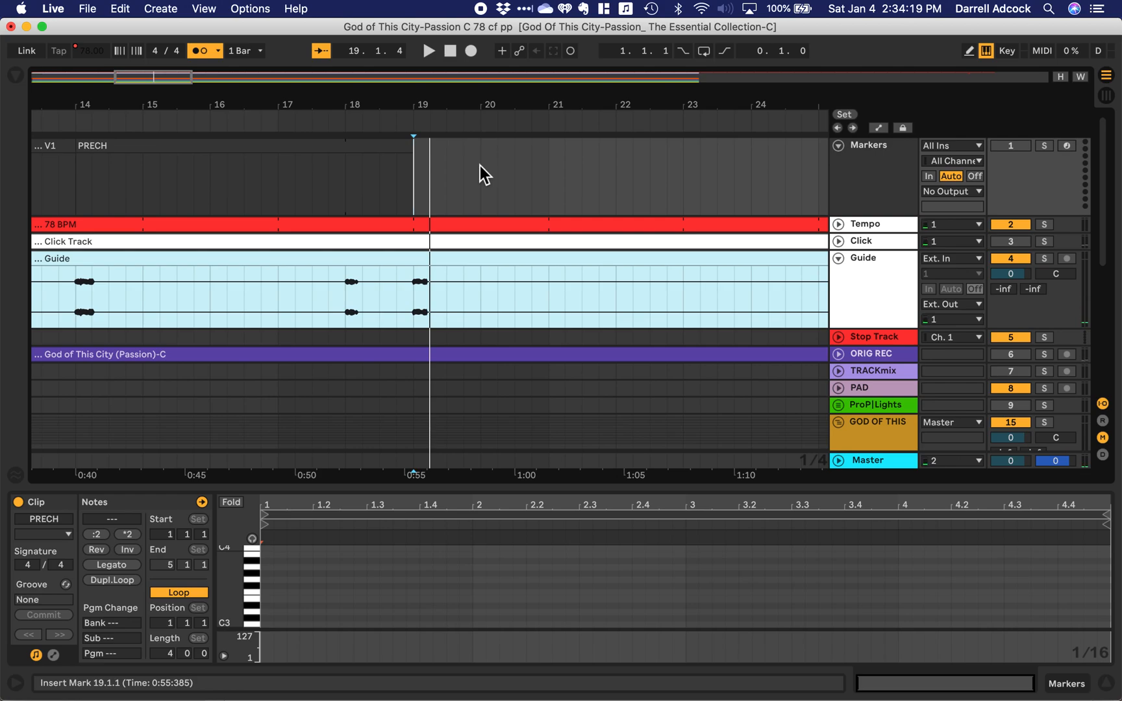
left_click_drag(419, 171, 742, 178)
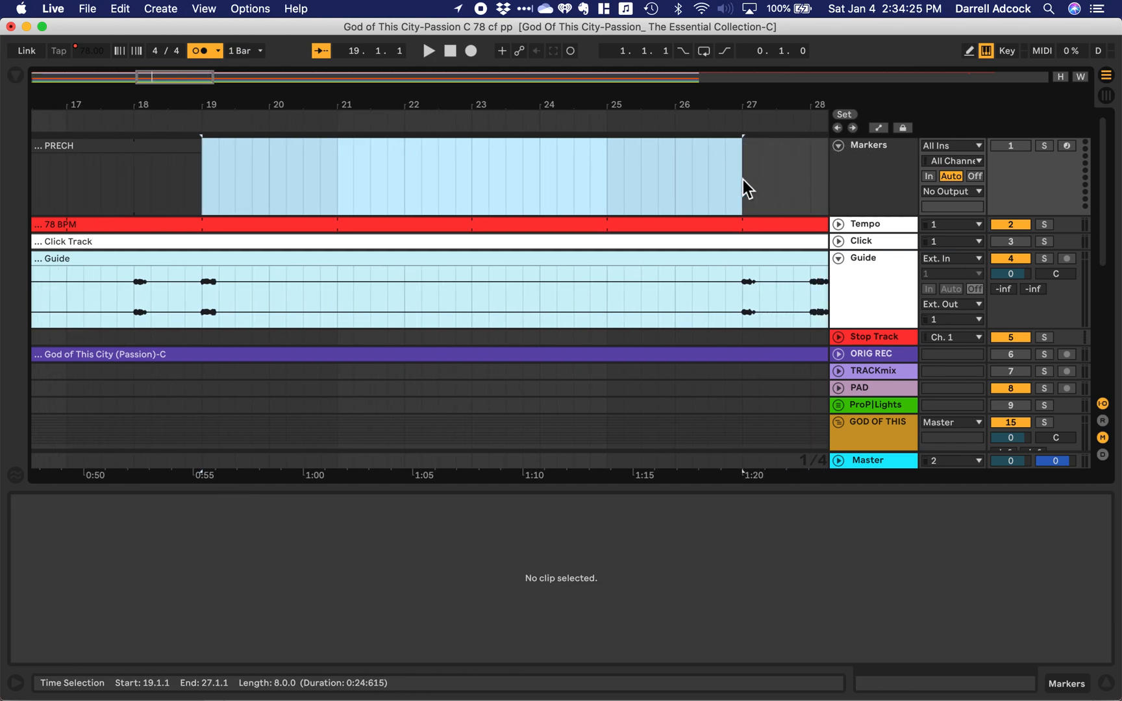
key("super+shift+m")
key("super+r")
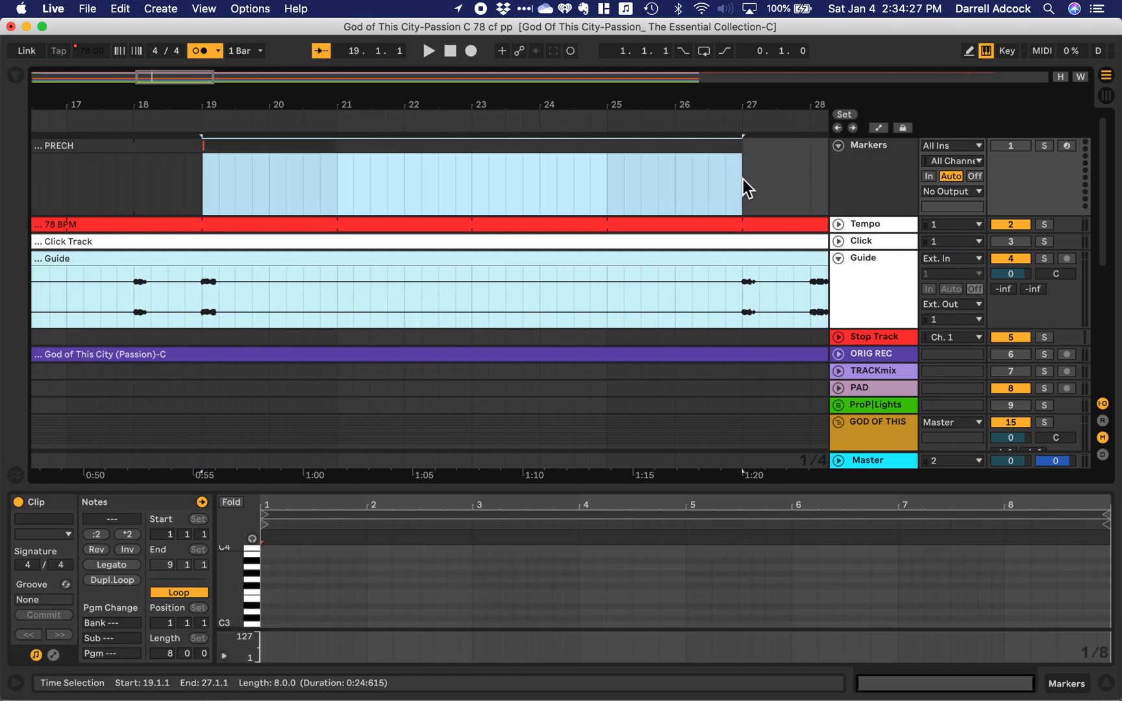
type("V2")
key("Return")
Step: Replay the guide cue at bar 19 and rename the marker clip starting there to CH
key("space")
key("super+r")
type("CH")
key("Return")
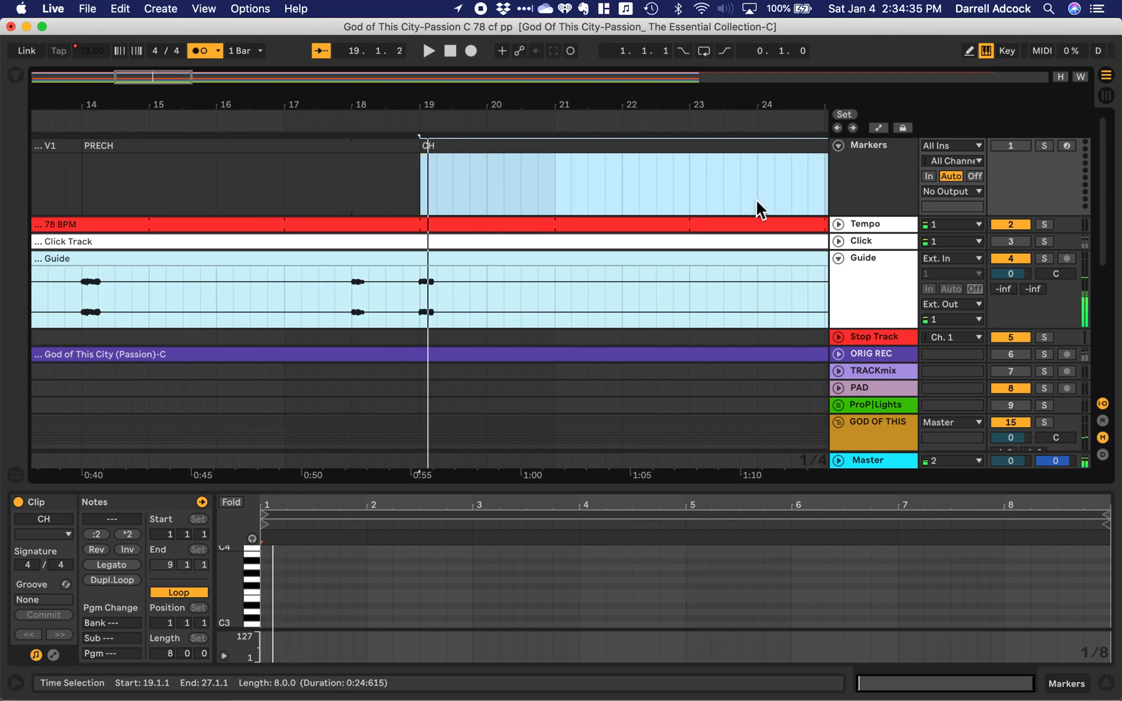
Step: Play the guide cue at bar 27 and extend the CH clip's end to bar 28
scroll(756, 201, "right", 6)
left_click(573, 196)
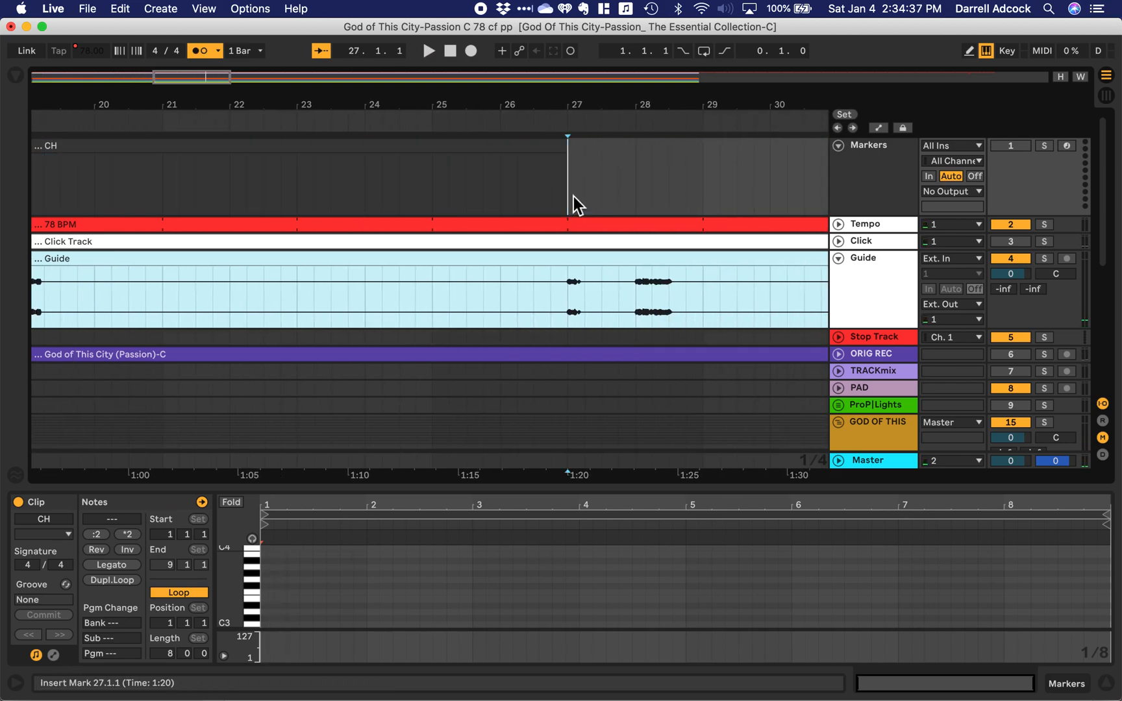
key("space")
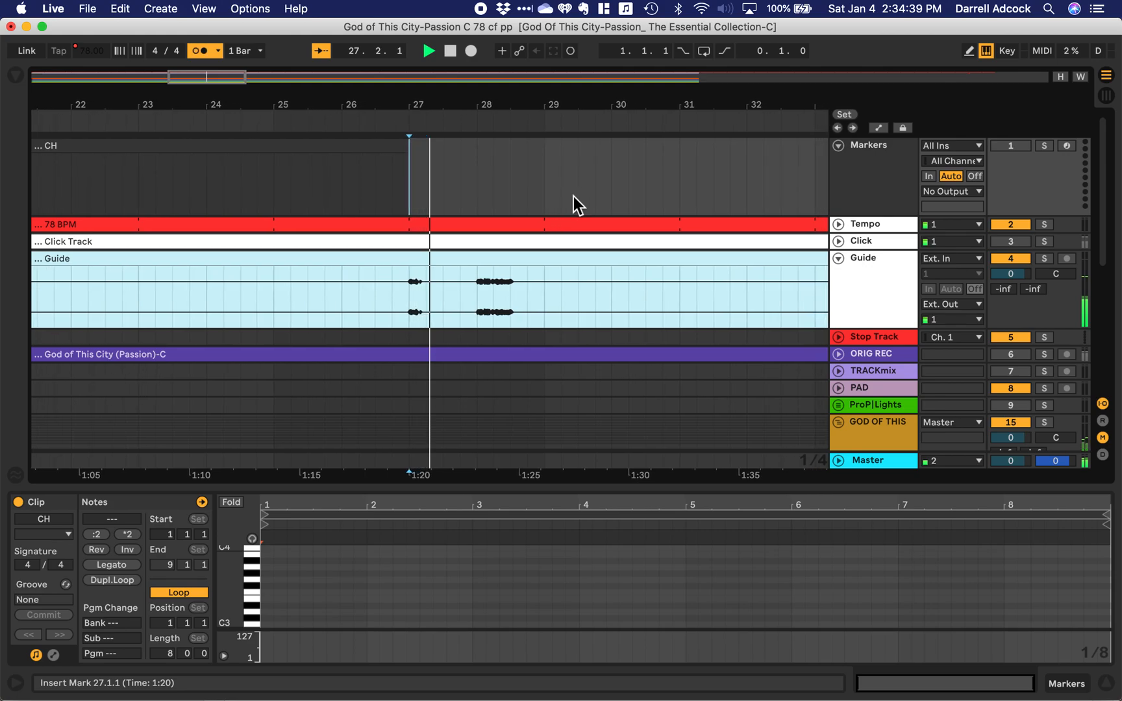
left_click_drag(403, 147, 470, 148)
key("space")
key("space")
Step: Play the guide cue at bar 28 and insert a Markers clip named V2 - DRUMS IN from bar 28 to bar 36
scroll(508, 172, "right", 9)
scroll(507, 172, "right", 2)
left_click(392, 185)
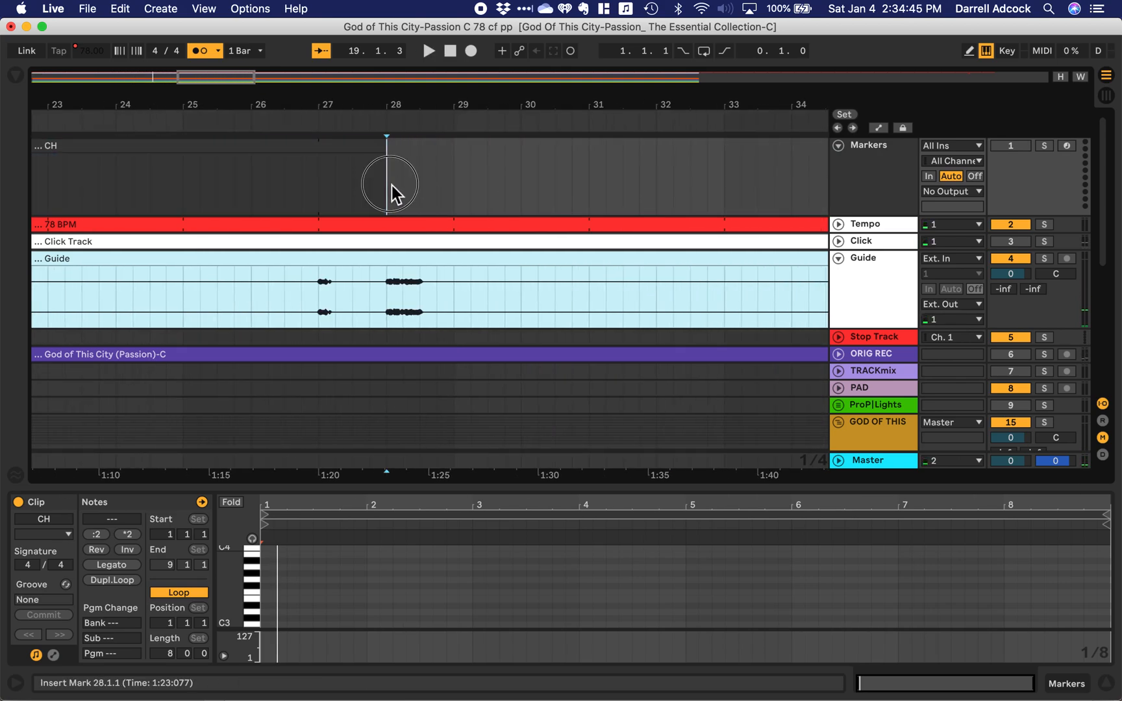
key("space")
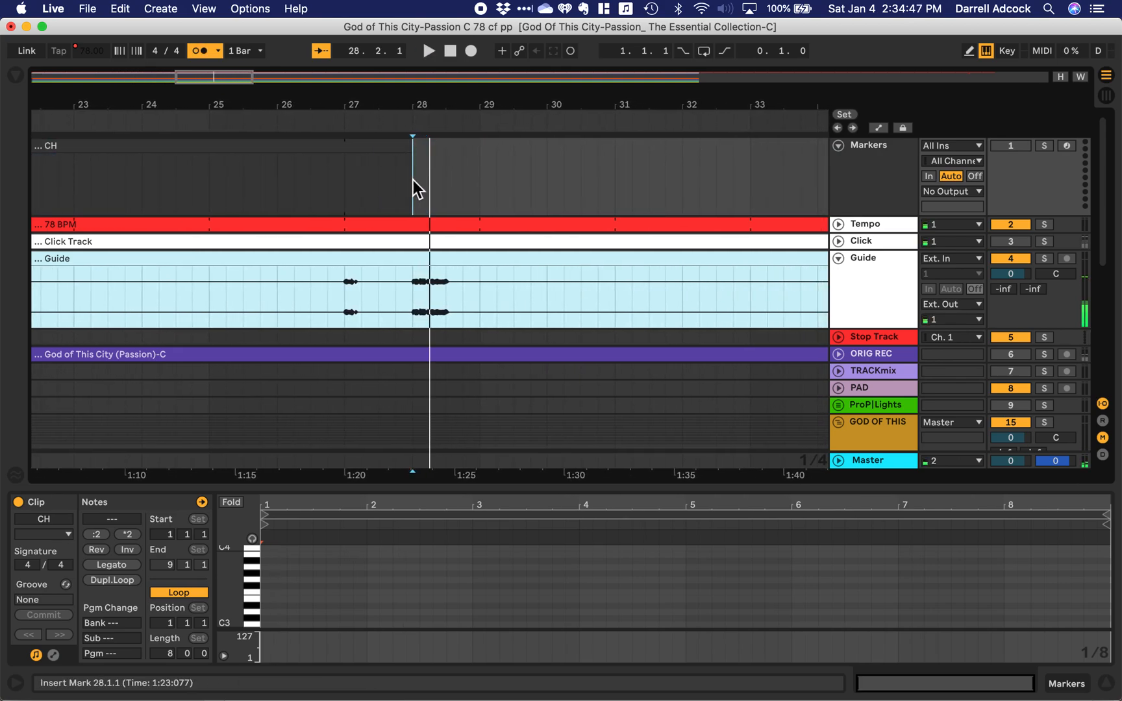
left_click_drag(414, 178, 735, 196)
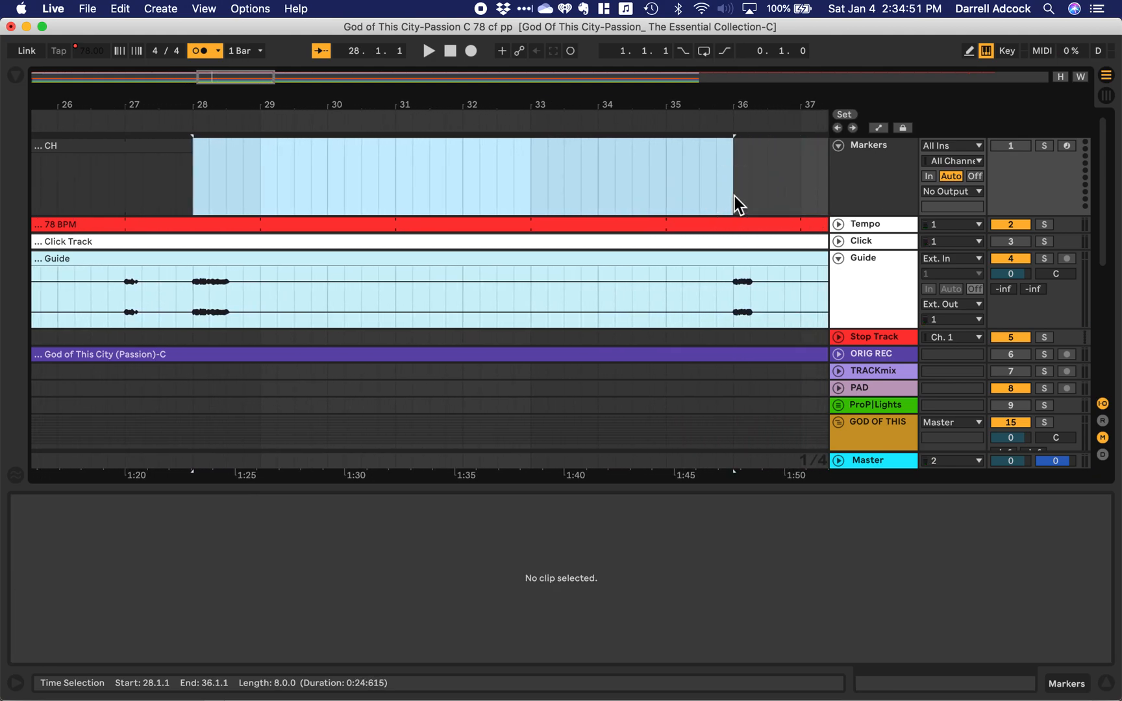
key("super+shift+m")
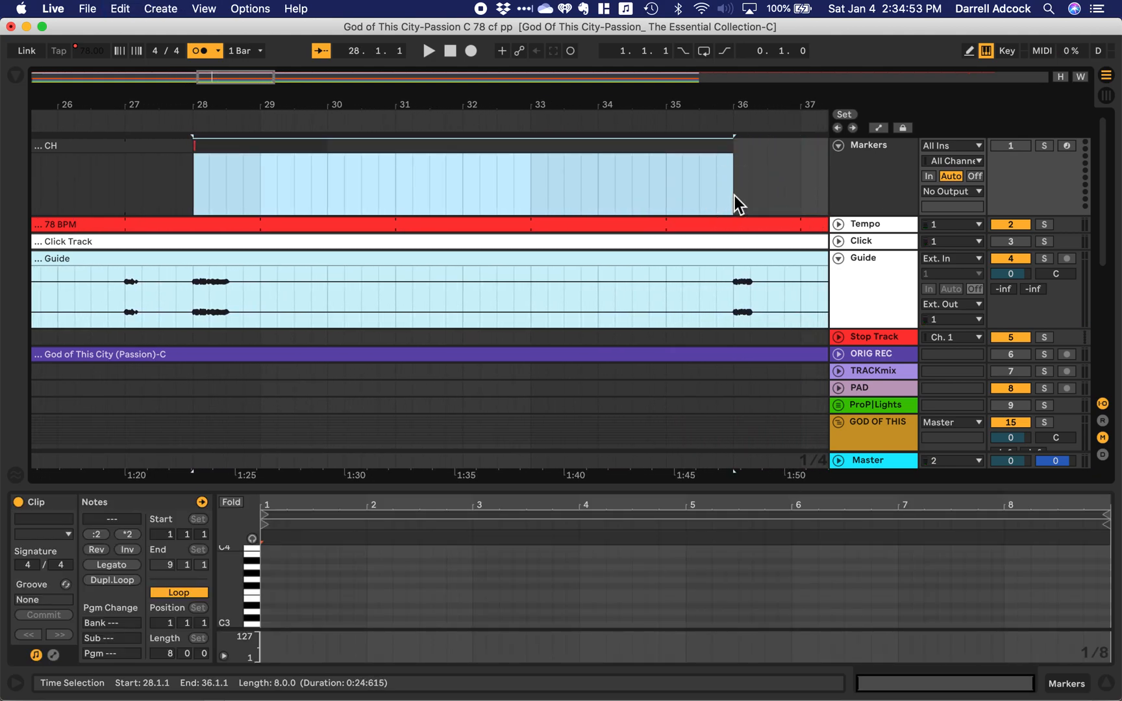
type("V2 - DRUMS IN")
key("Return")
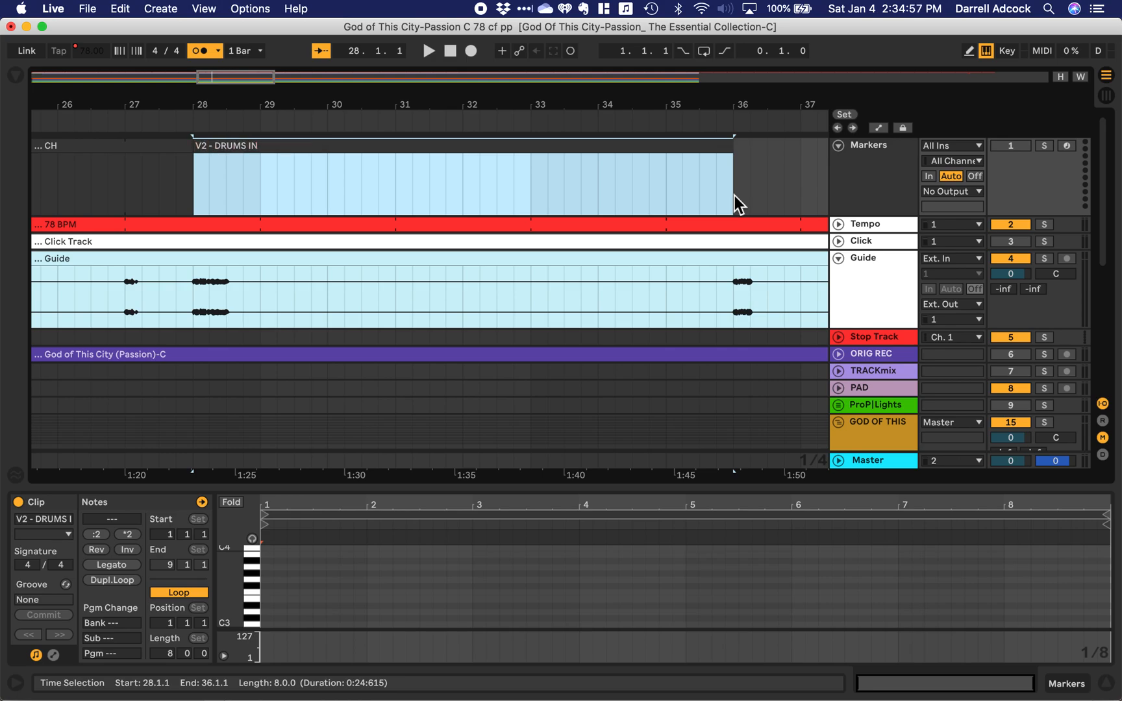
Step: Play the guide cue at bar 36, insert a Markers clip named PRECH from bar 36 to bar 41, and place the insert mark at bar 41
left_click(734, 196)
key("space")
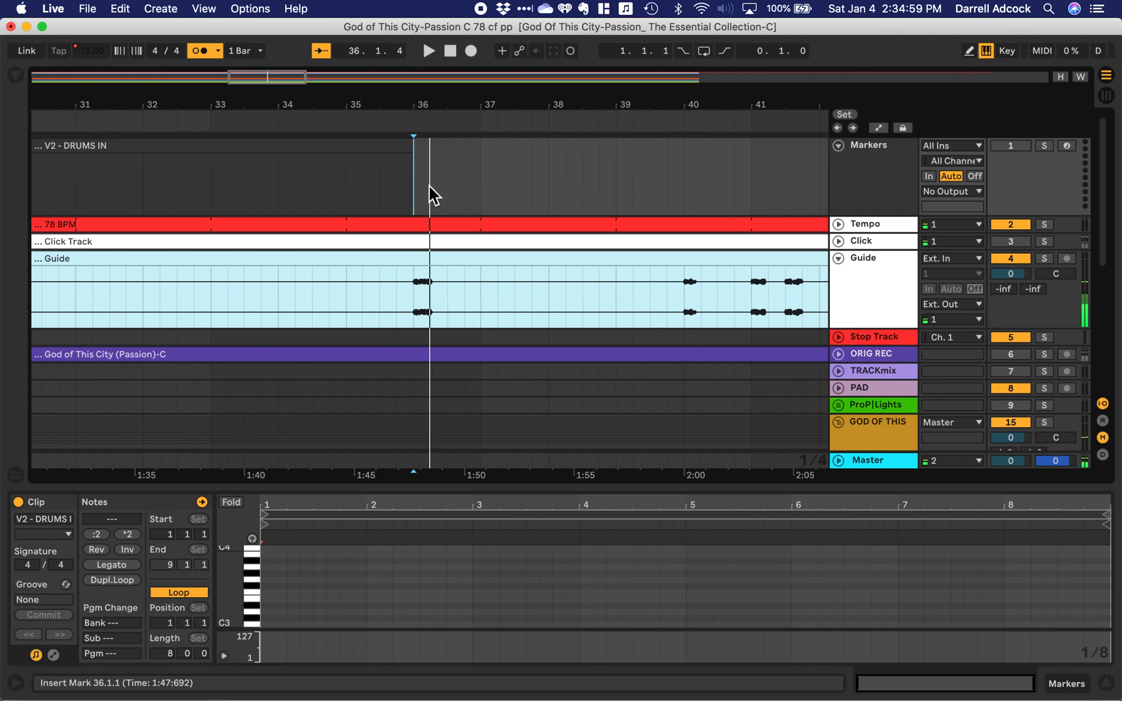
left_click_drag(416, 191, 746, 200)
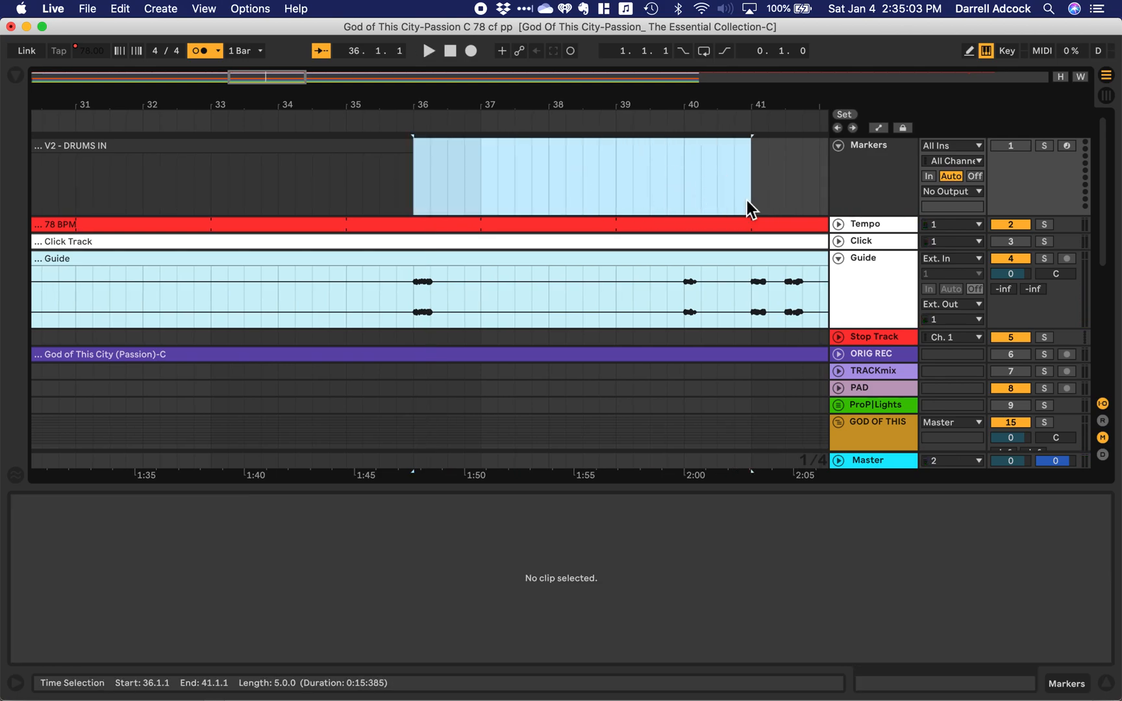
key("super+shift+m")
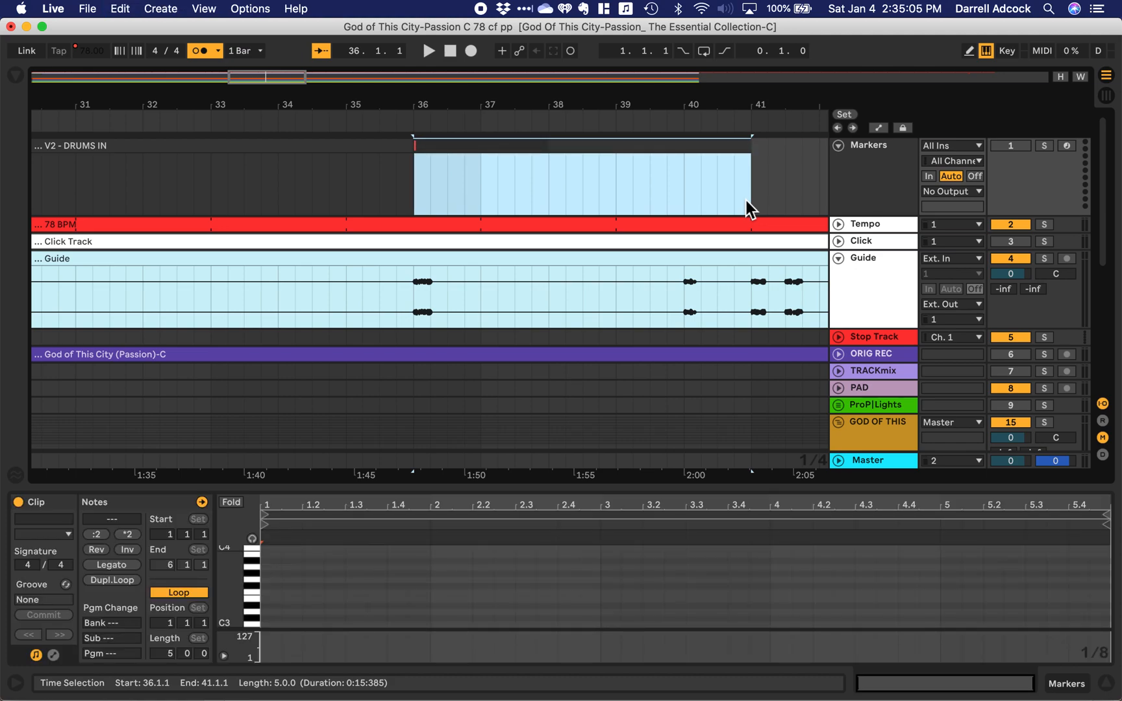
type("PRECH")
key("Return")
left_click(751, 200)
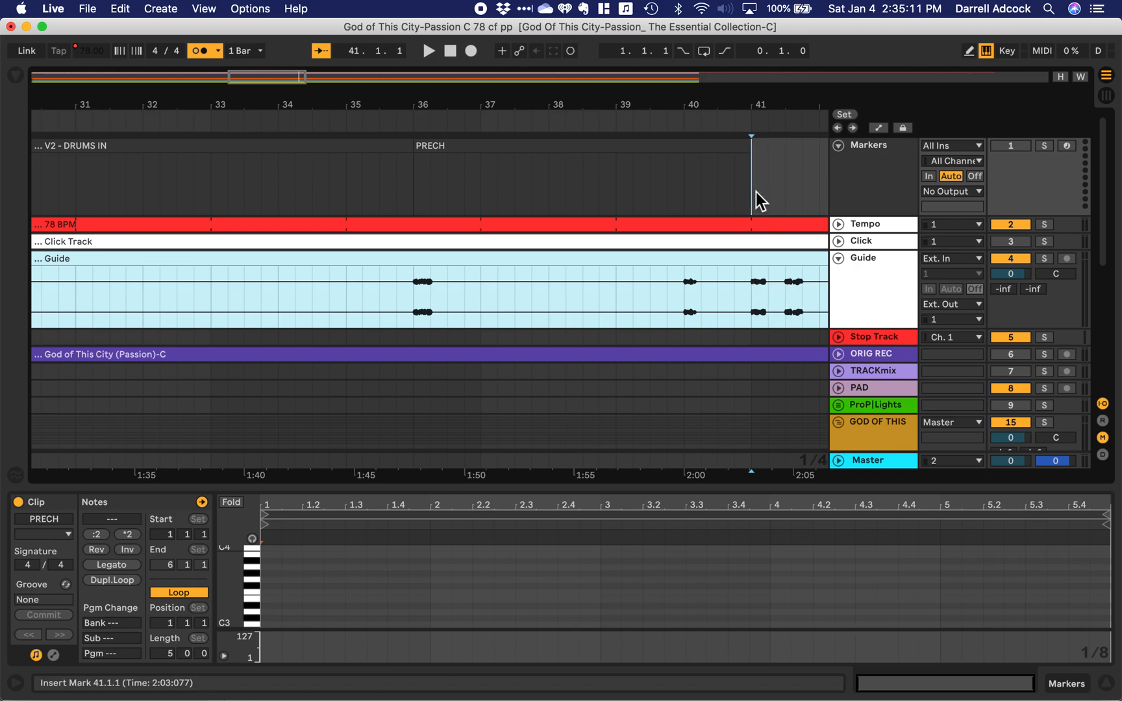
Step: Play the guide cue at bar 41 and insert a Markers clip named CH - ALL IN from bar 41 to bar 49
key("space")
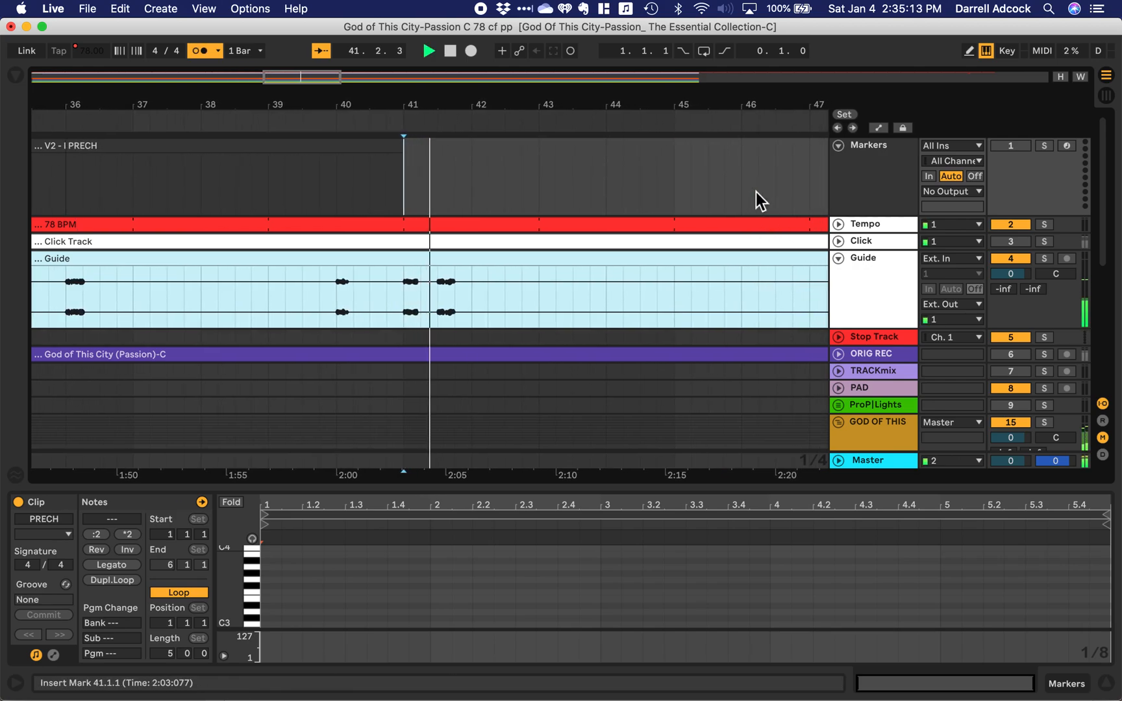
key("space")
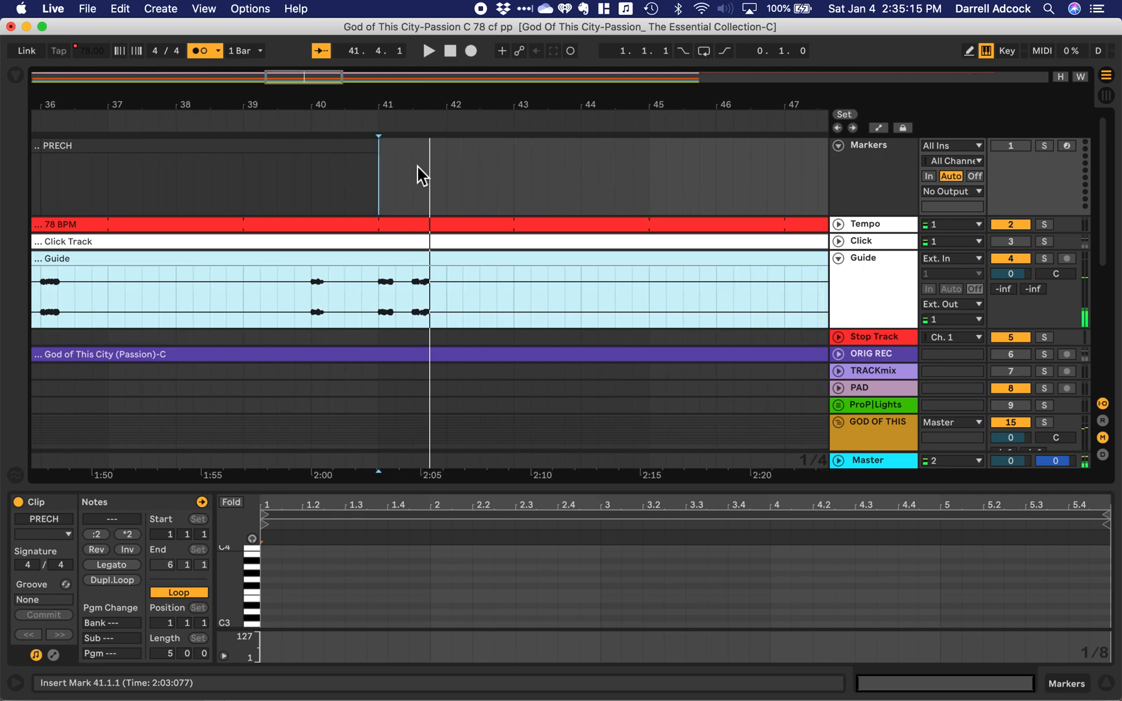
left_click_drag(385, 185, 708, 195)
key("super+shift+m")
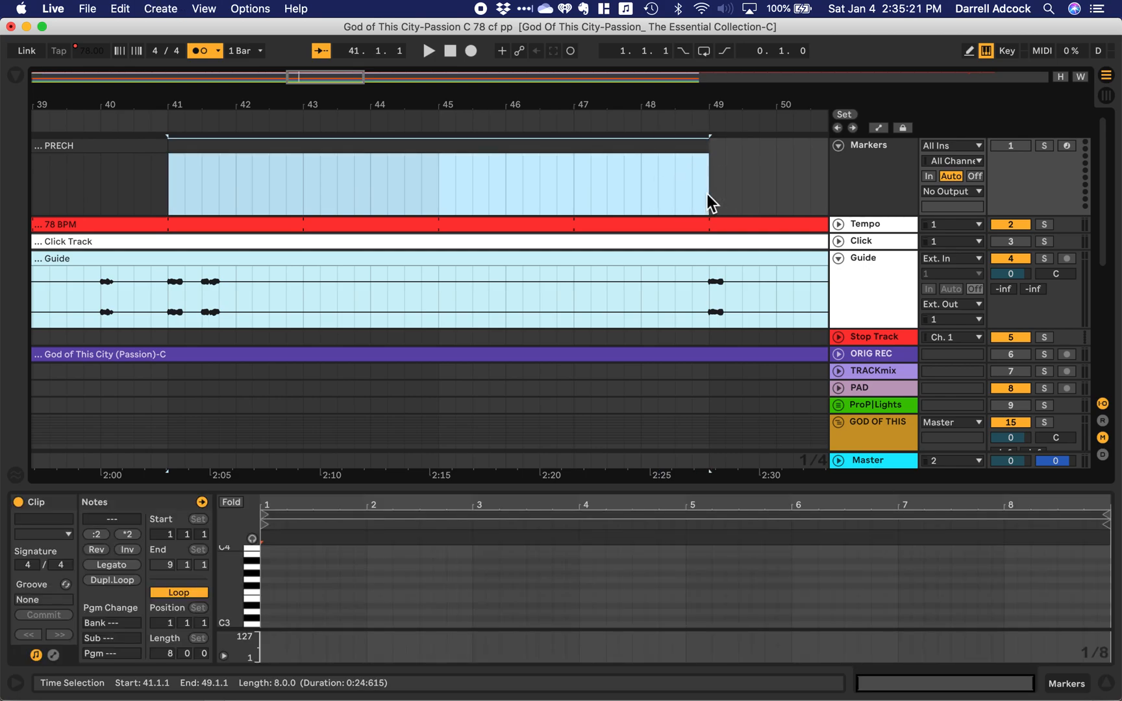
type("CH - ALL IN")
key("Return")
Step: Play the guide cue at bar 49 and insert a Markers clip named CH from bar 49 to bar 55
left_click(706, 193)
key("space")
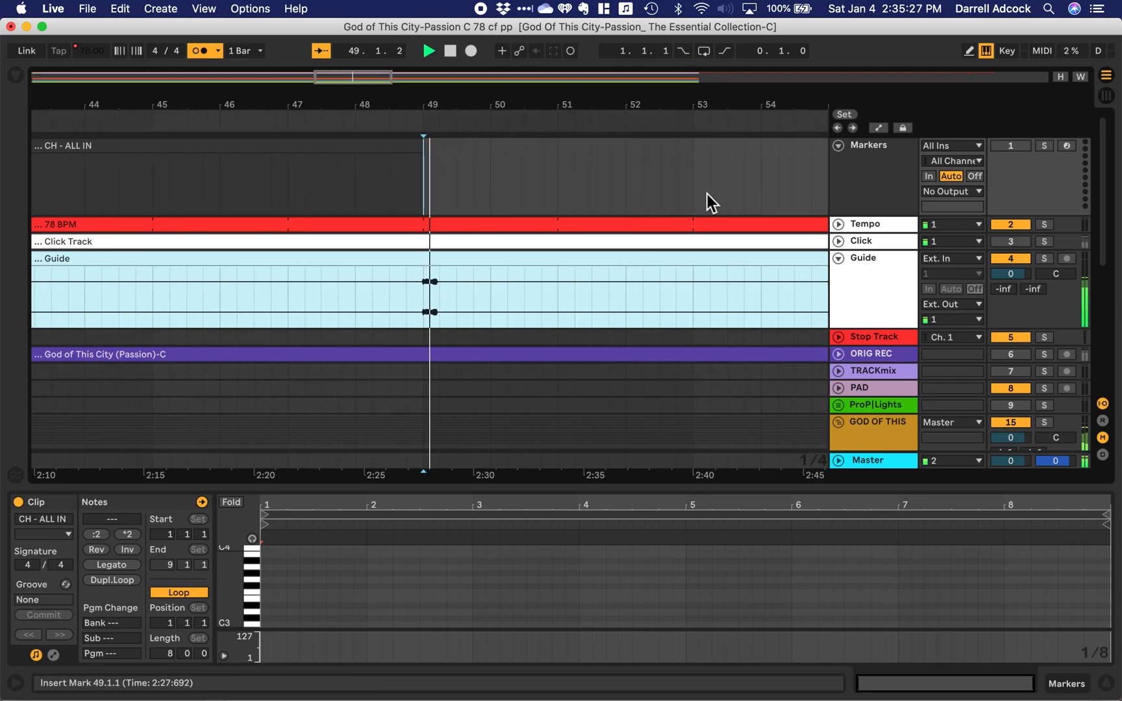
left_click_drag(425, 175, 729, 188)
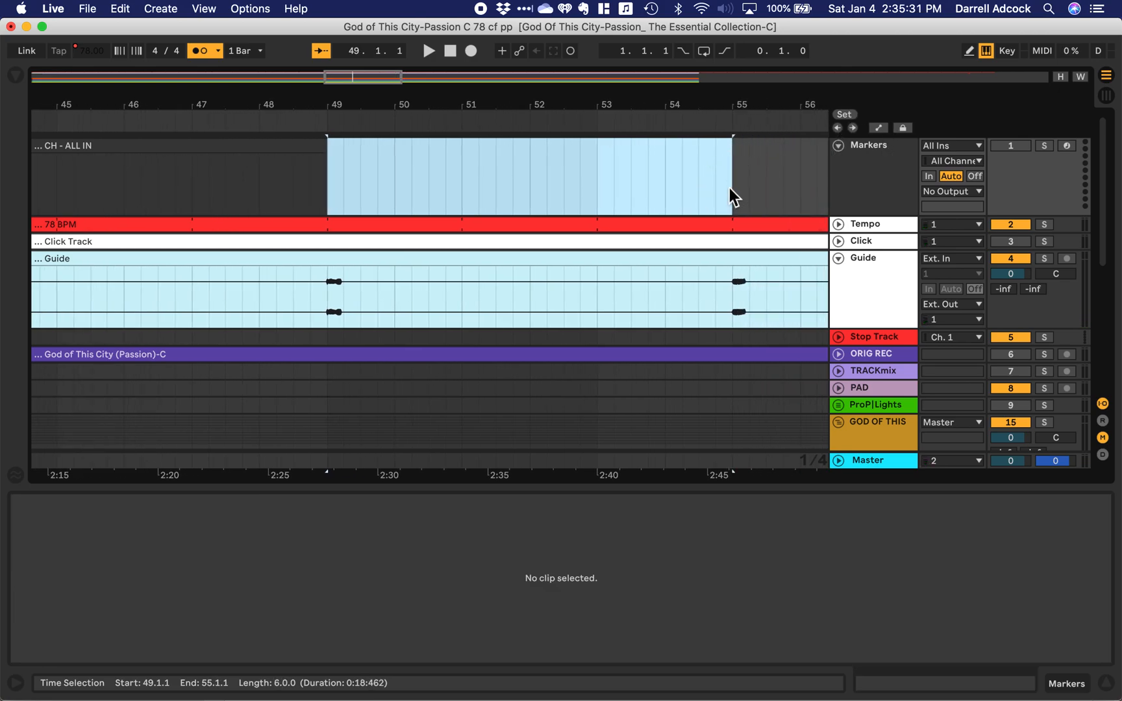
key("super+shift+m")
key("super+r")
type("CH")
key("Return")
Step: Play the guide cue at bar 55, insert a Markers clip named SOLO from bar 55 to bar 63, and place the insert mark at bar 63
left_click(728, 187)
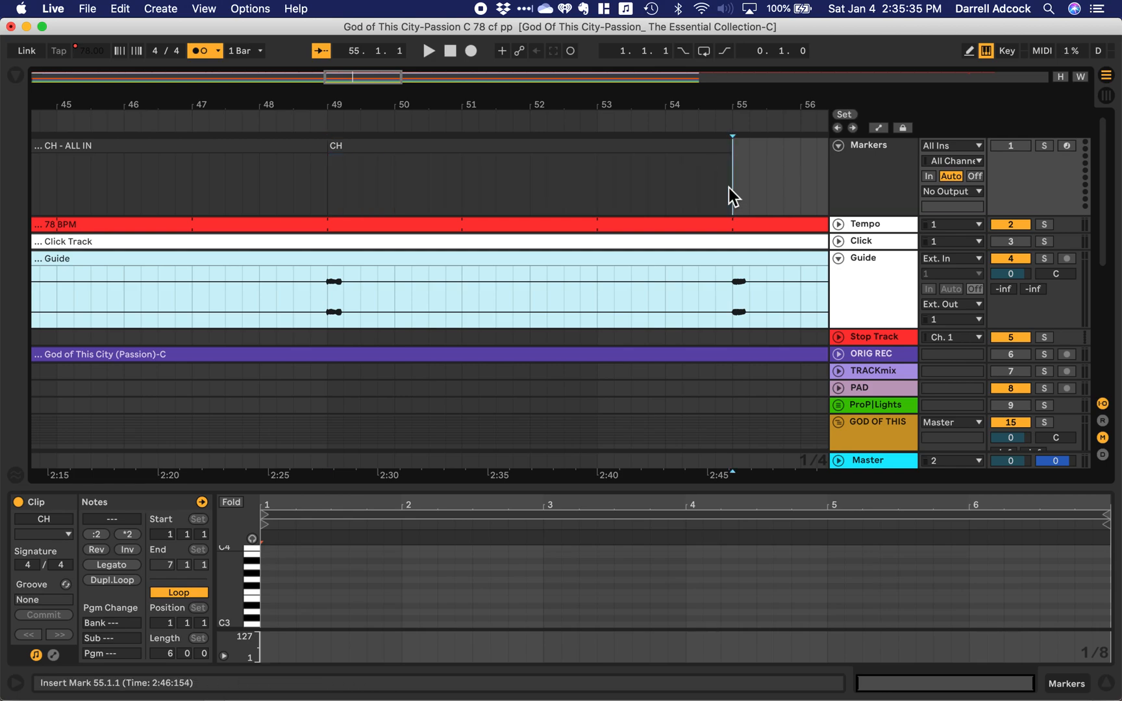
key("space")
key("space")
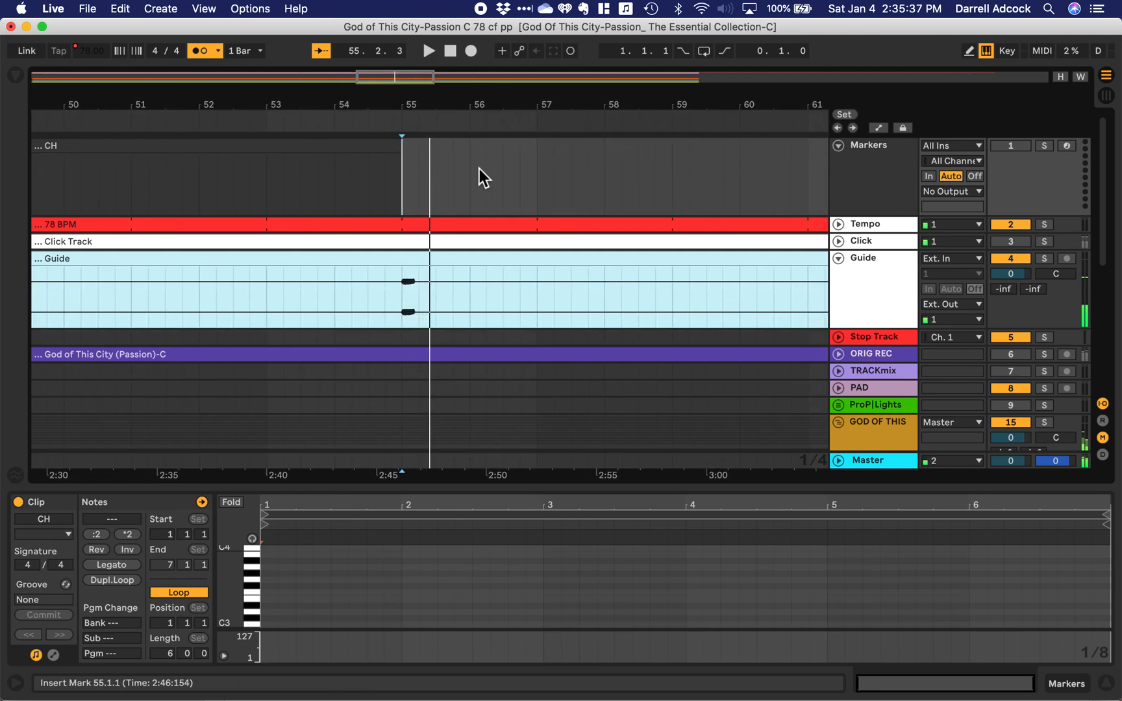
left_click_drag(404, 173, 735, 185)
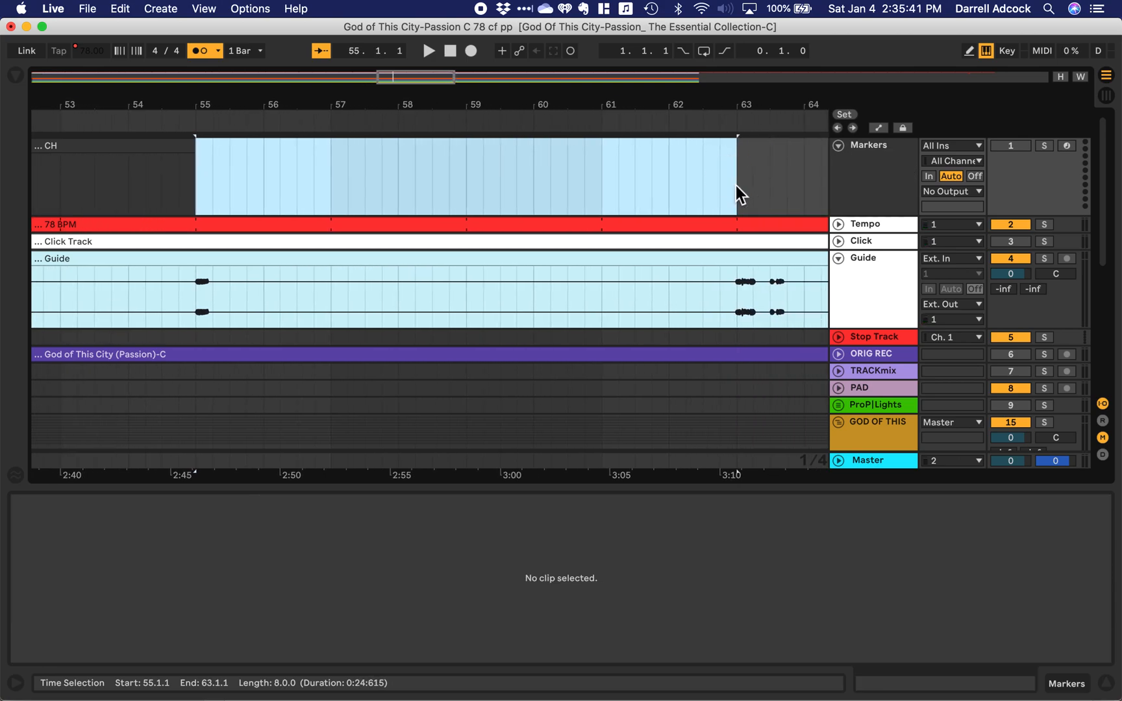
key("super+shift+m")
type("SOLO")
left_click(735, 185)
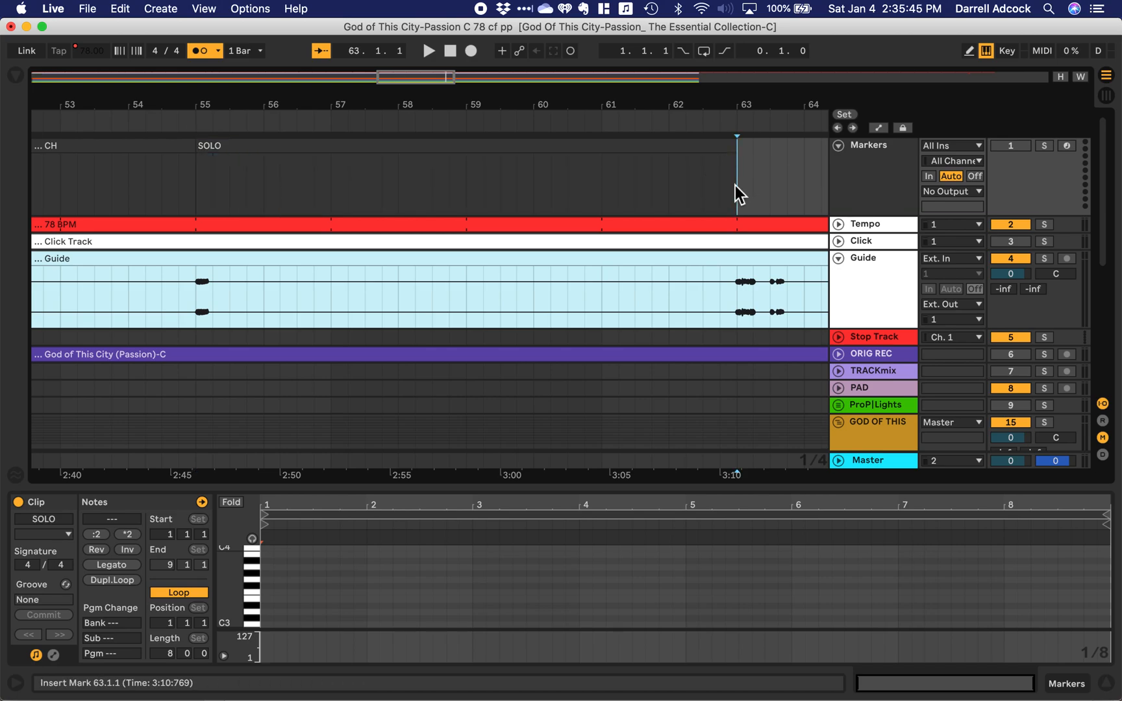
Step: Play the guide cue at bar 63 and insert a Markers clip named PRECH - BKDN from bar 63 to bar 68
key("space")
key("space")
left_click_drag(390, 187, 718, 178)
key("super+shift+m")
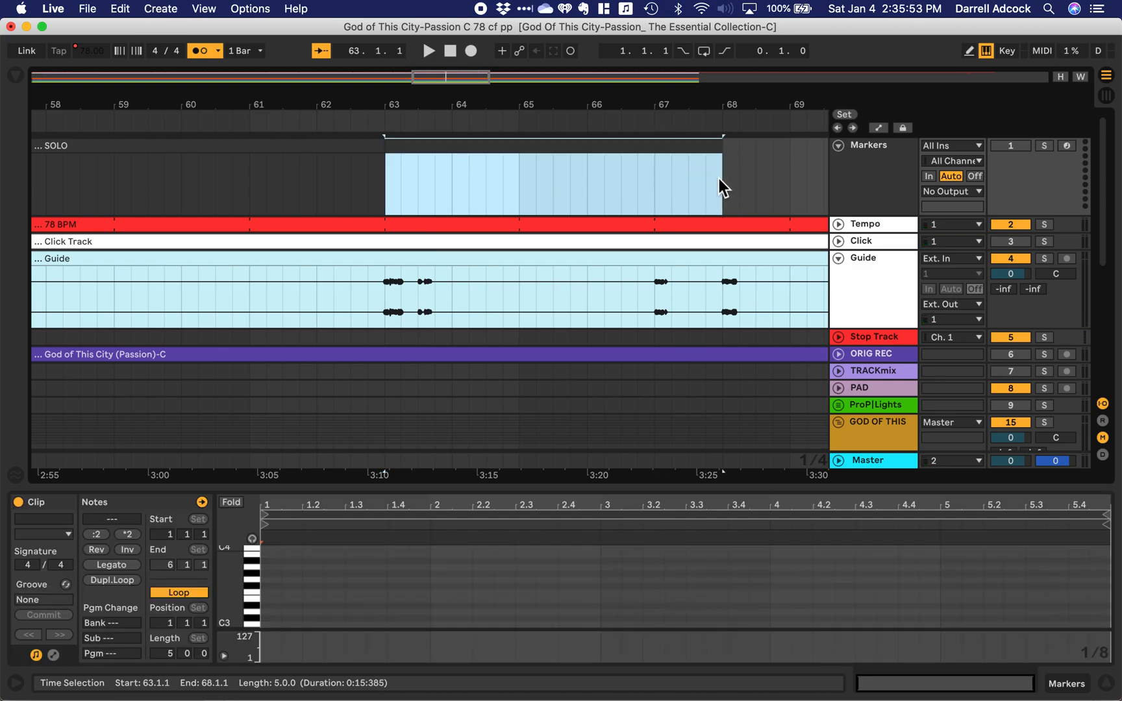
type("PRE ")
type("-")
key("BackSpace")
type("CH")
key("BackSpace")
key("BackSpace")
key("BackSpace")
type("CH - BKDN")
key("Return")
Step: Play the guide cue at bar 68 and insert a Markers clip named CH from bar 68 to bar 76
left_click(718, 179)
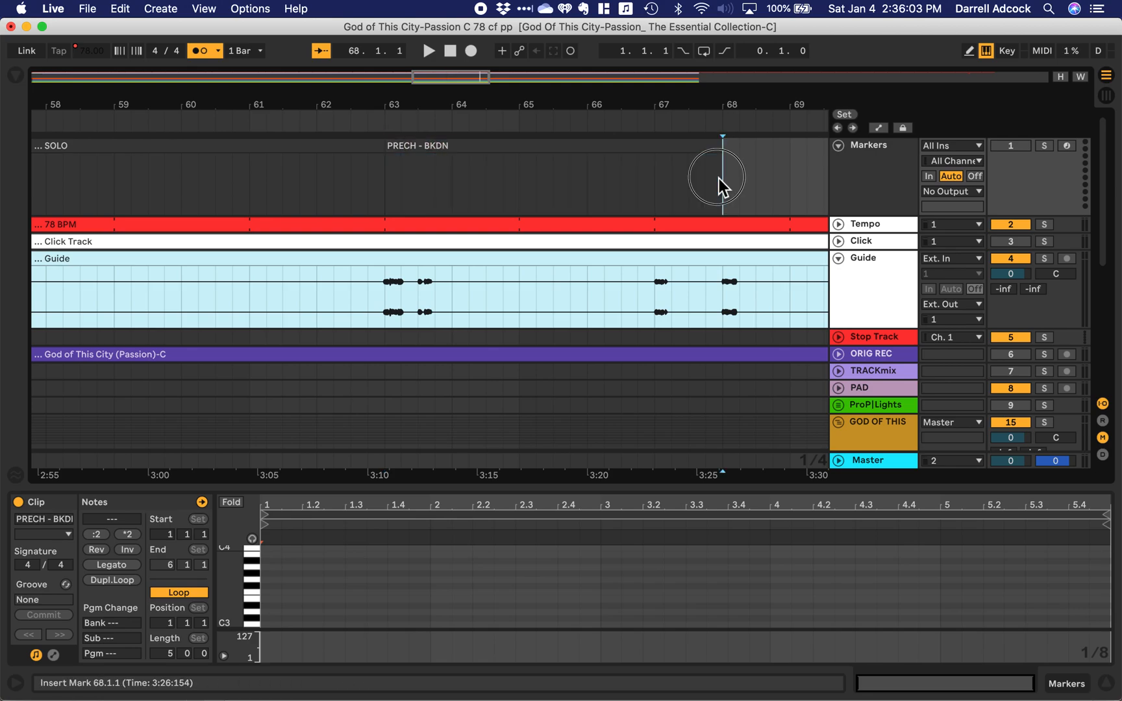
key("space")
left_click_drag(415, 173, 748, 182)
key("super+shift+m")
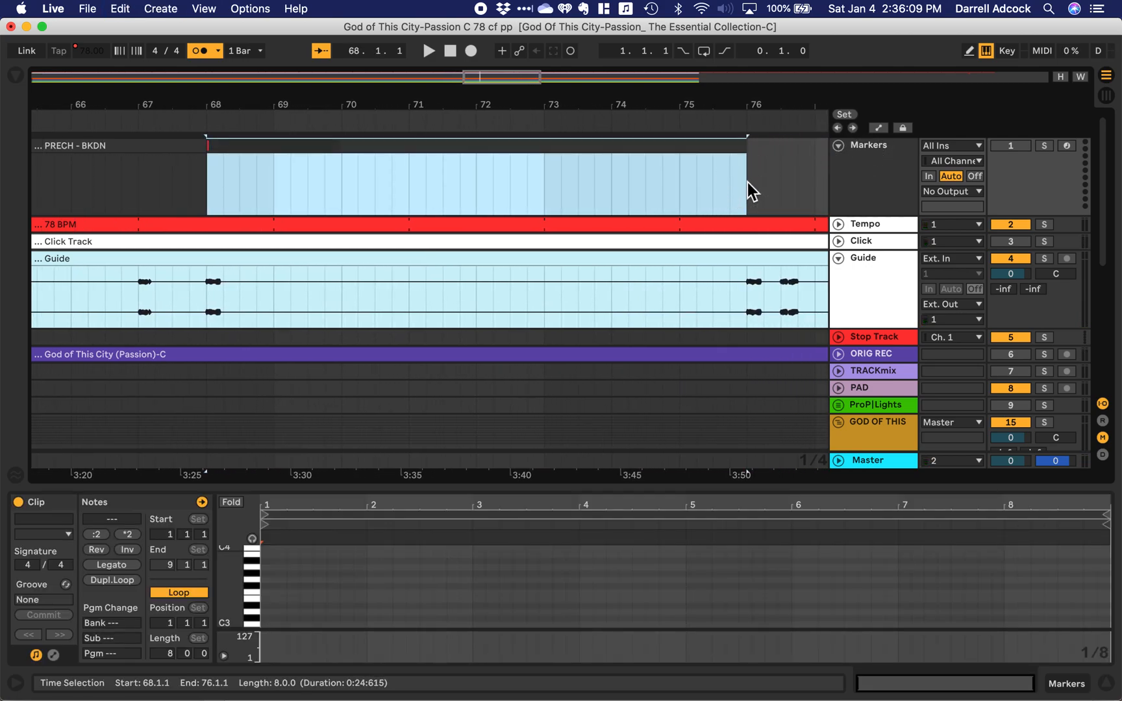
type("CH")
key("Return")
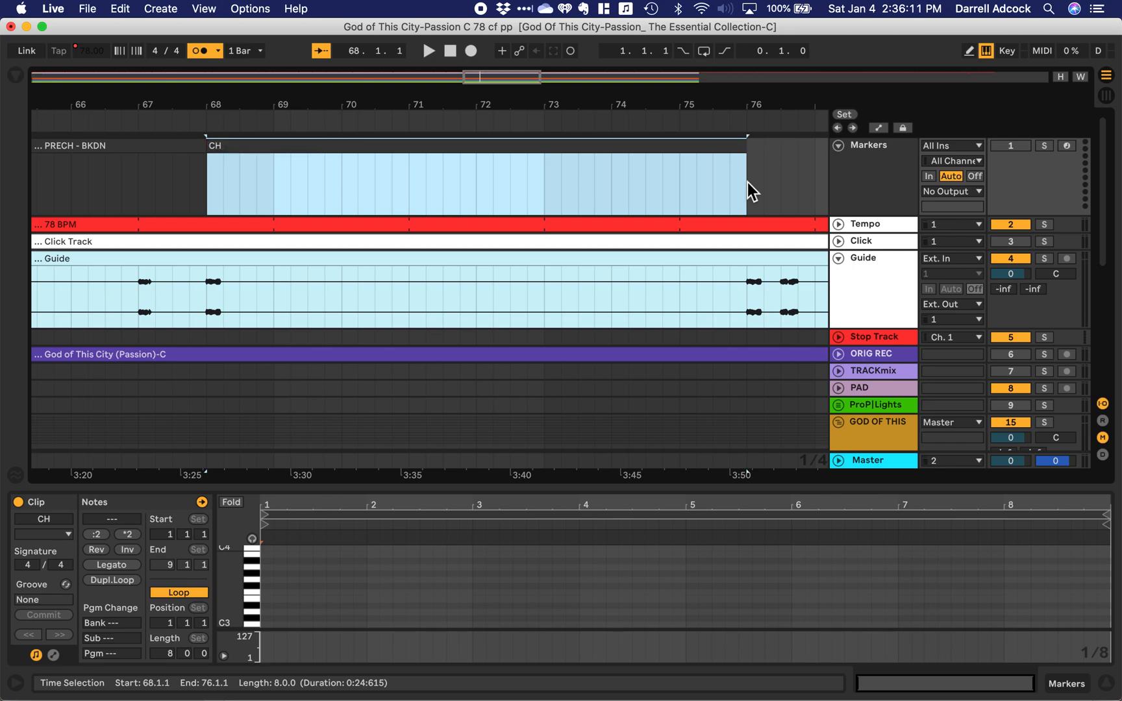
Step: Play the guide cue at bar 76 and insert a Markers clip named CH - ALL IN from bar 76 to bar 82
key("Right")
key("space")
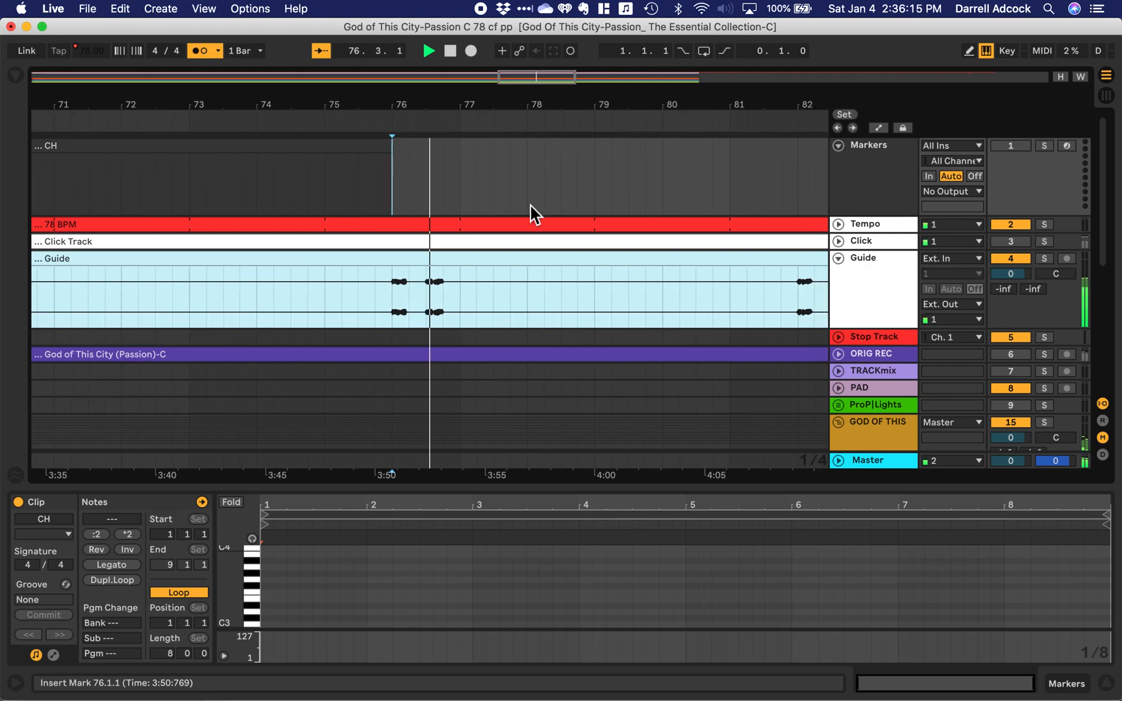
key("space")
left_click_drag(383, 192, 779, 182)
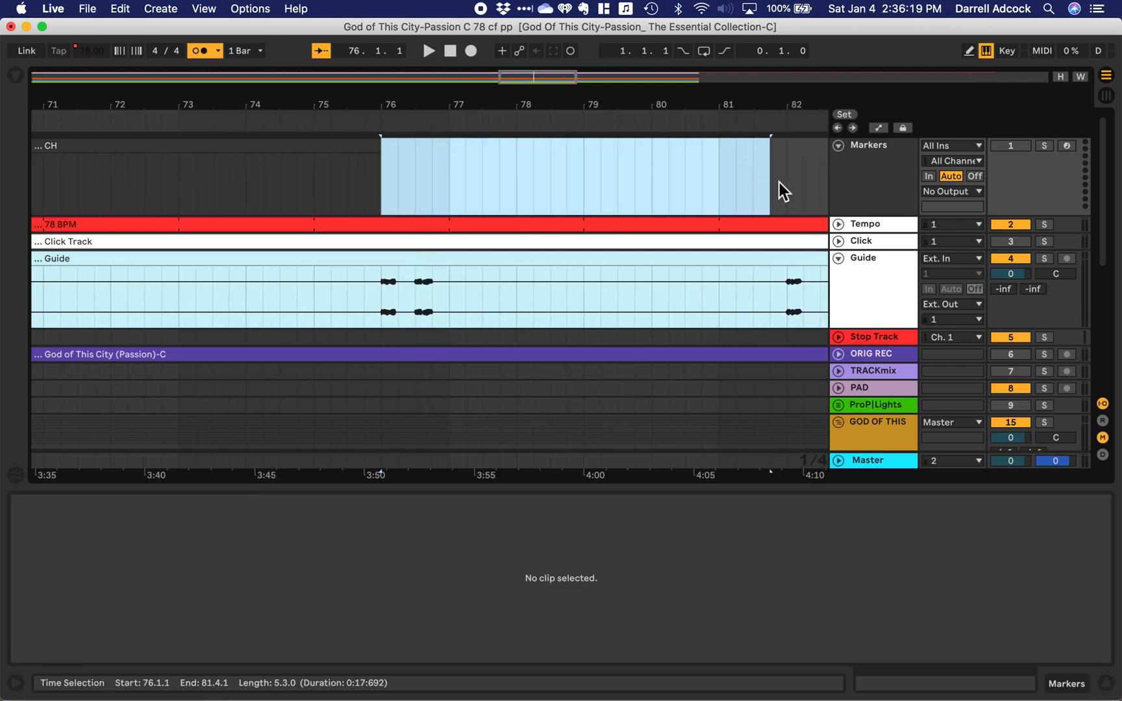
key("shift+Right")
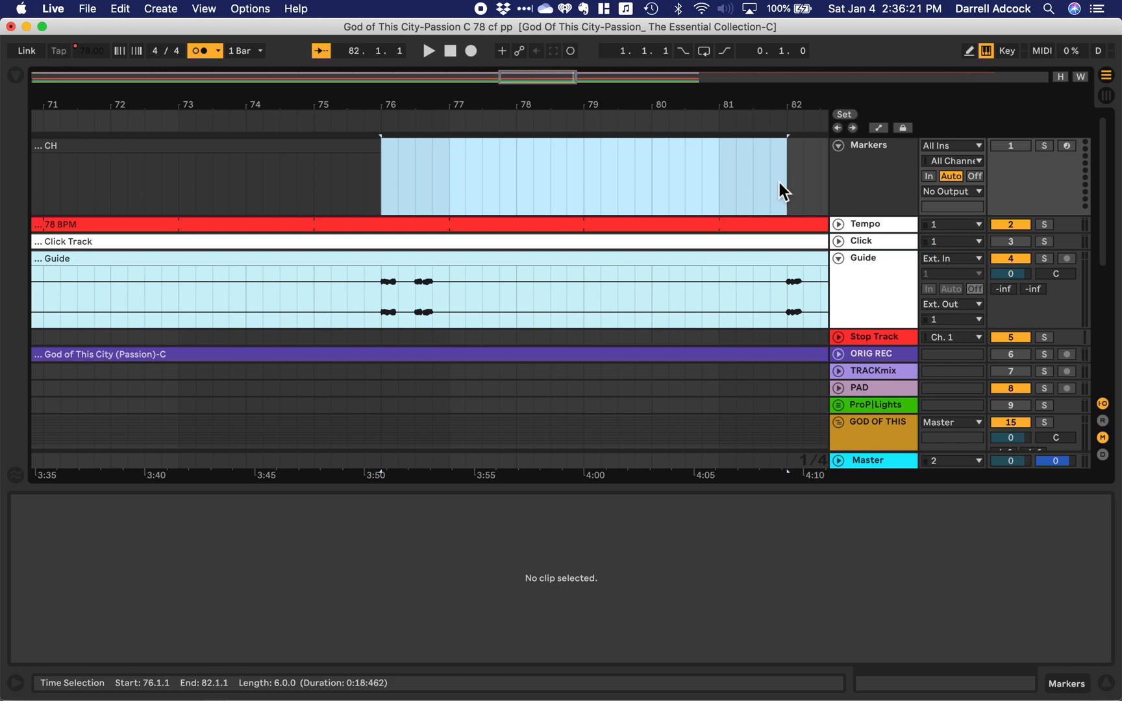
key("super+shift+m")
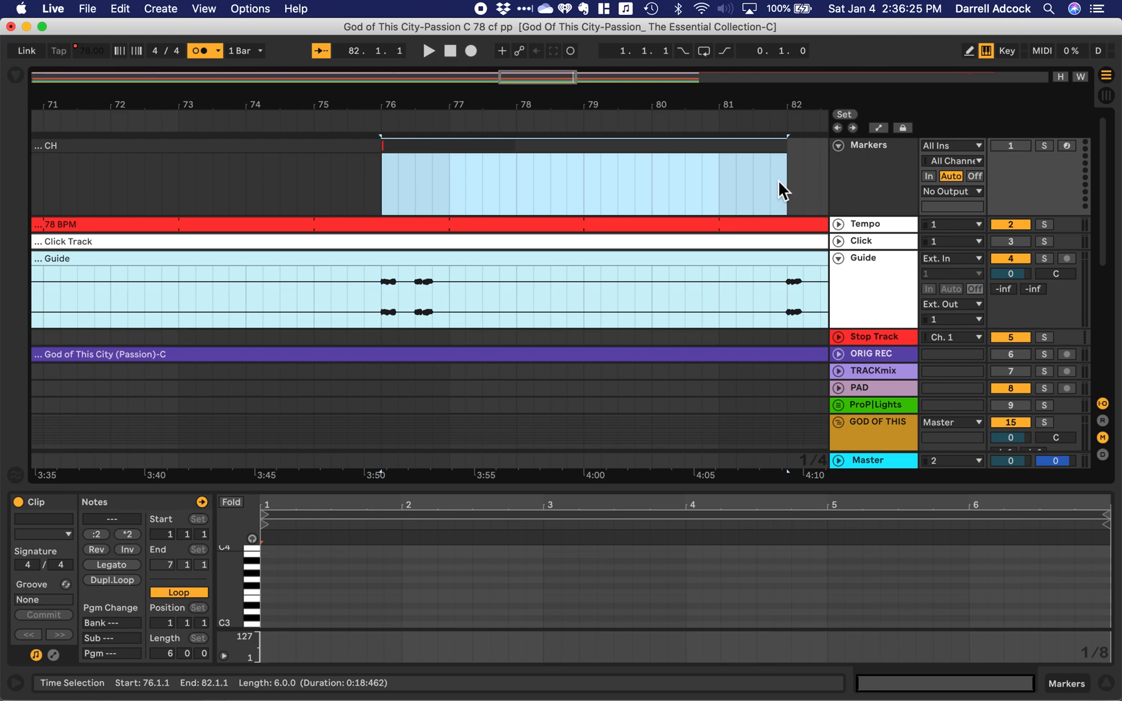
type("CH - ALL IN")
key("Return")
Step: Play the guide cue at bar 82 and insert a Markers clip named OUTRO from bar 82 to bar 90
left_click(784, 183)
key("space")
key("space")
left_click_drag(406, 175, 667, 210)
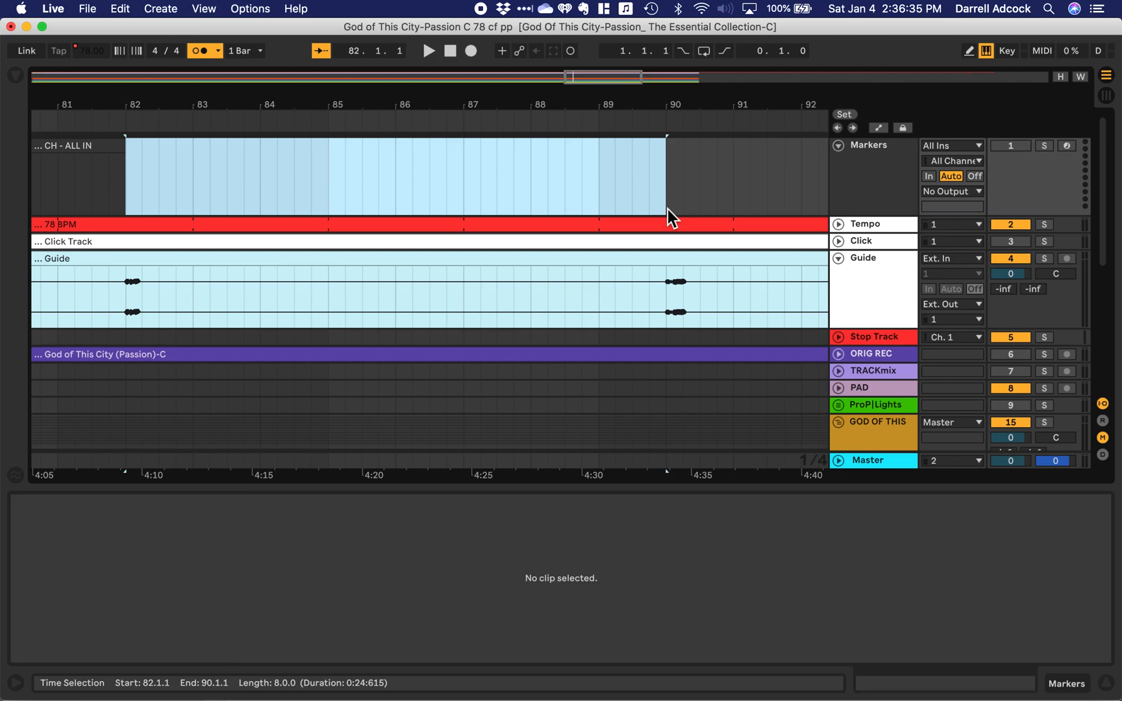
key("super+shift+m")
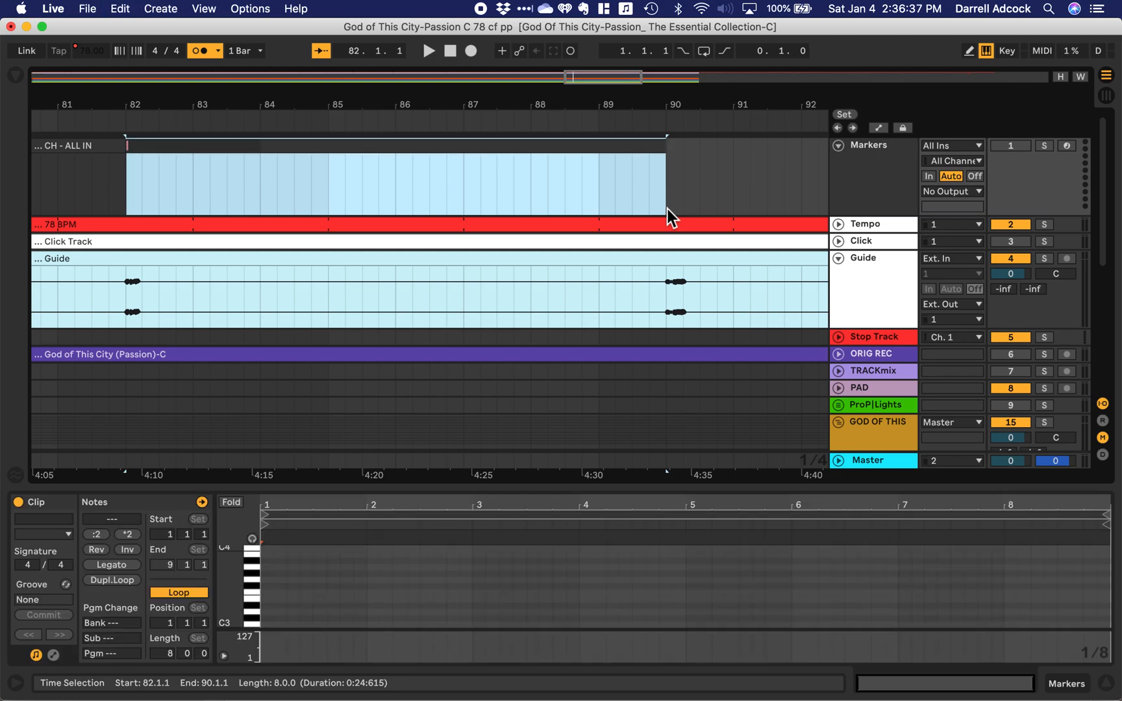
type("OUTRO")
key("Return")
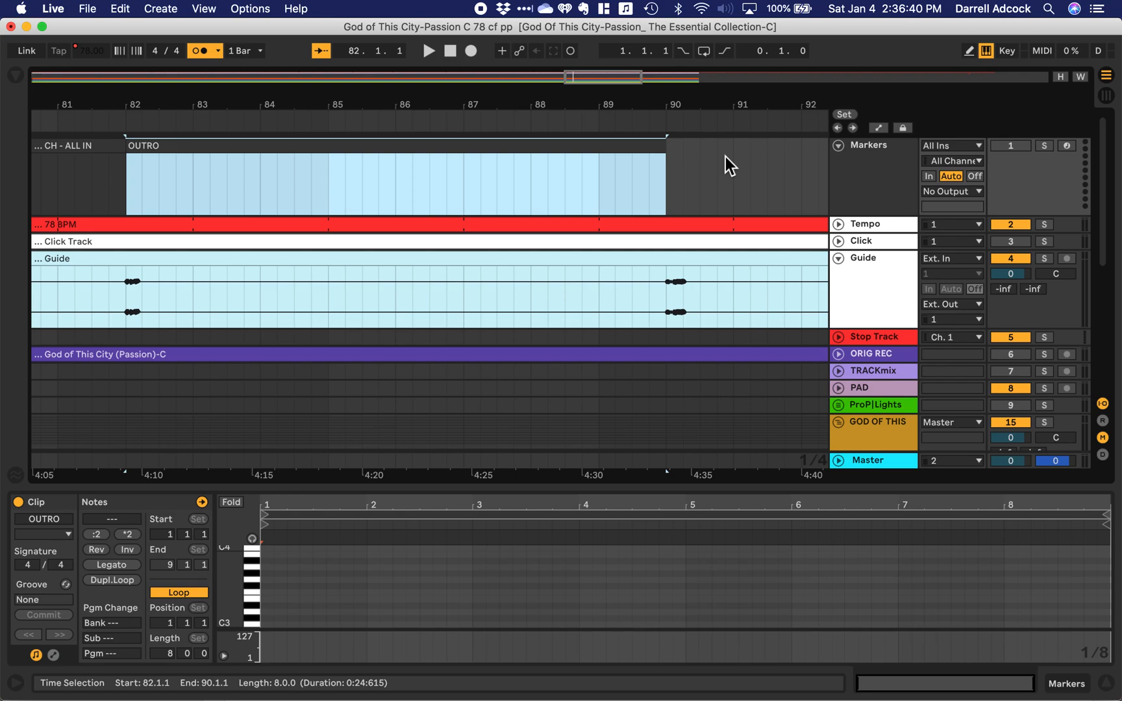
Step: Play the guide cue at bar 90 and insert a Markers clip named ENDING from bar 90 to bar 98
left_click(671, 172)
key("space")
key("space")
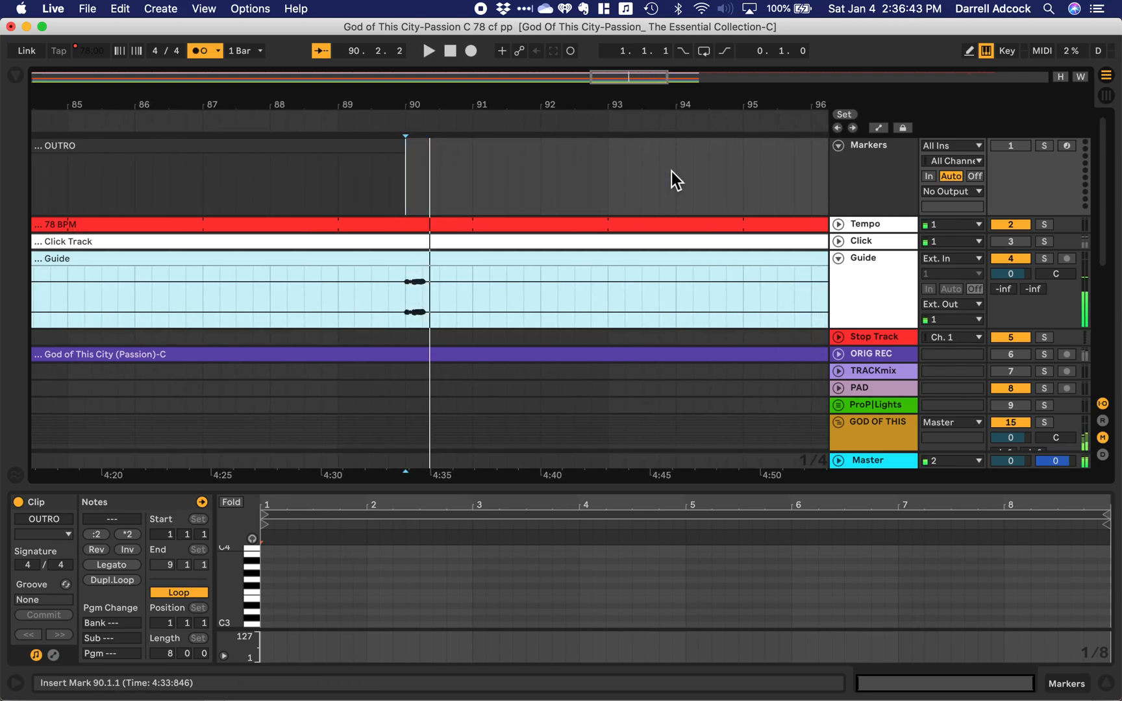
scroll(520, 189, "right", 3)
left_click_drag(220, 180, 722, 187)
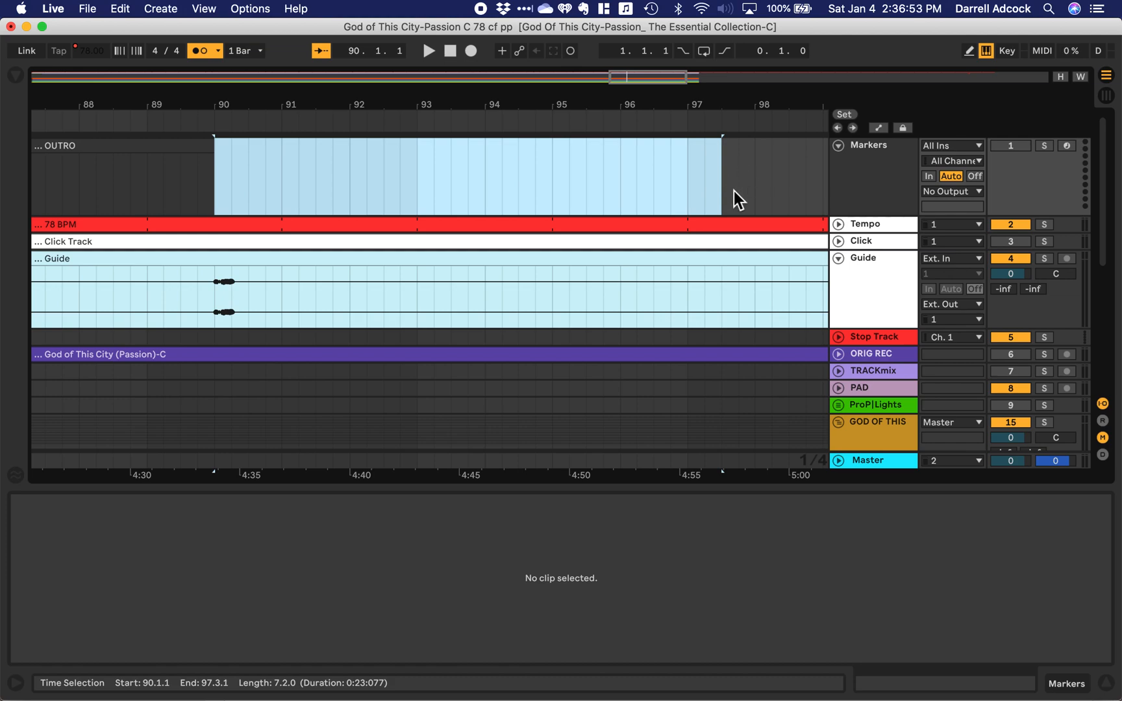
key("shift+Right")
key("shift+Right")
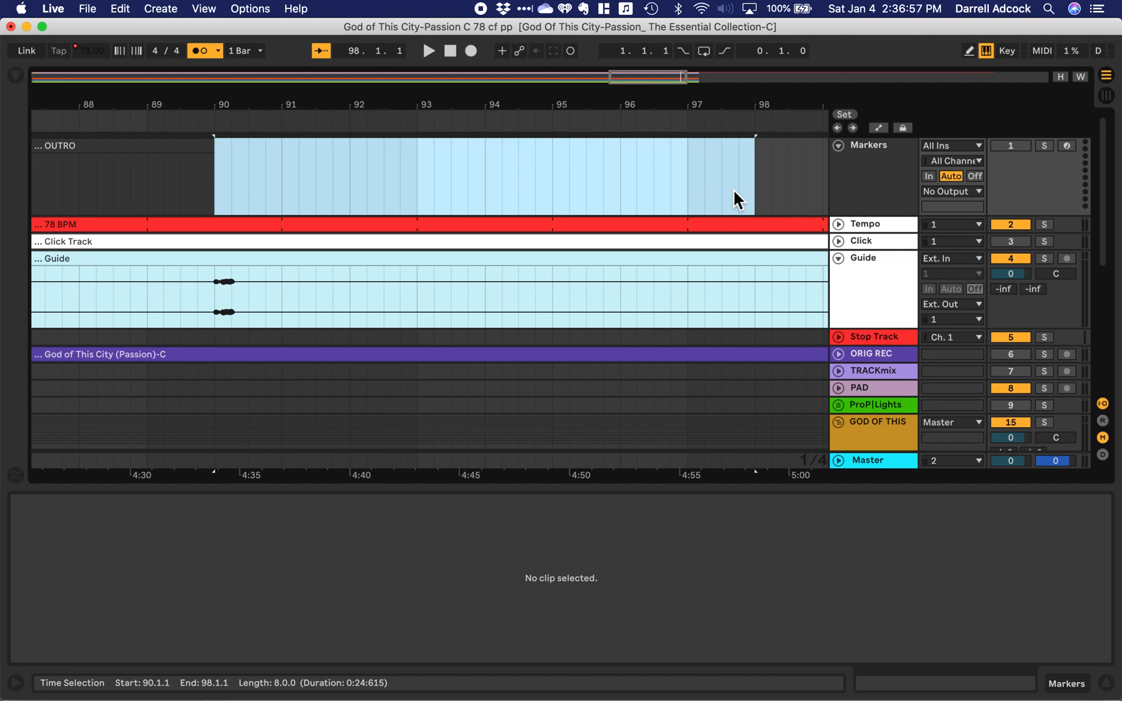
key("super+shift+m")
key("super+r")
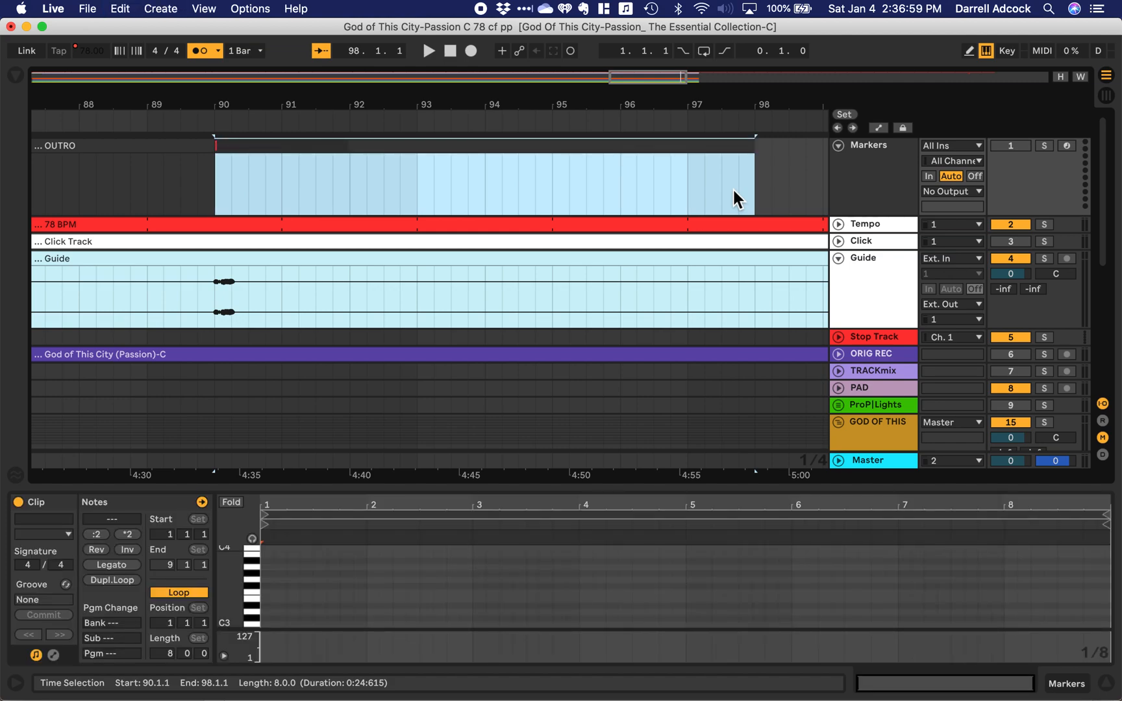
type("ENDING")
key("Return")
Step: Unfold the ORIG REC track, move the Stop Track clip to bar 100 near the song's end, and unfold Stop Track
scroll(763, 188, "right", 3)
scroll(764, 188, "right", 5)
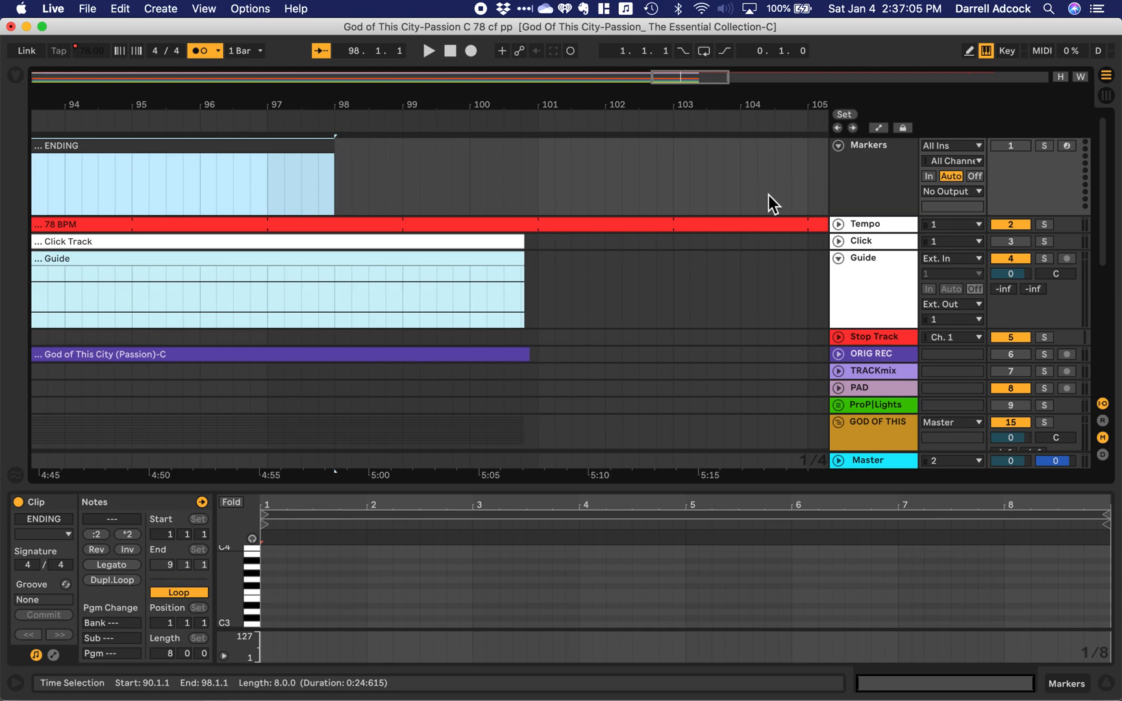
left_click(839, 356)
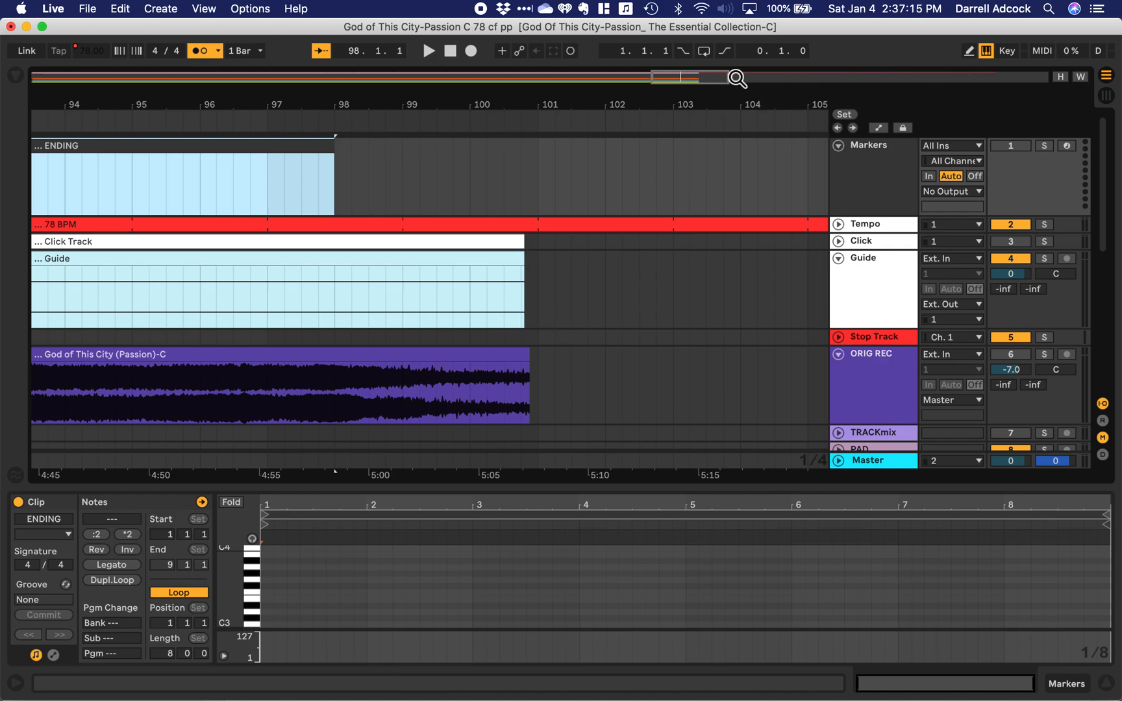
left_click_drag(728, 75, 1012, 84)
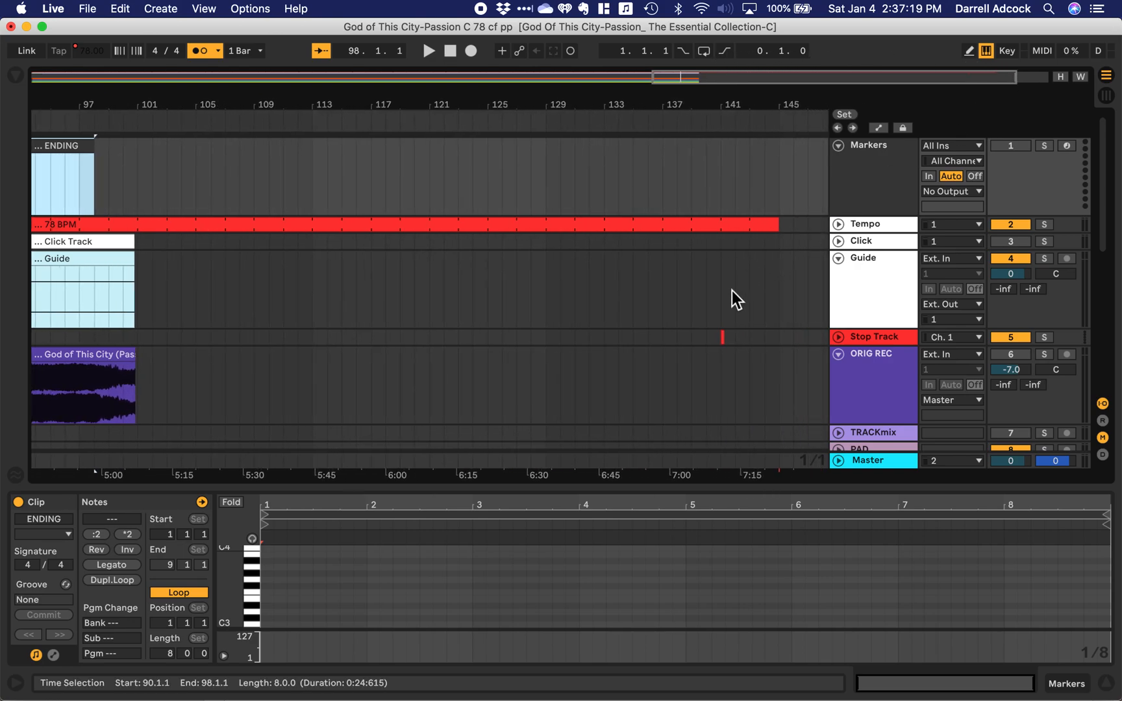
left_click_drag(713, 338, 737, 338)
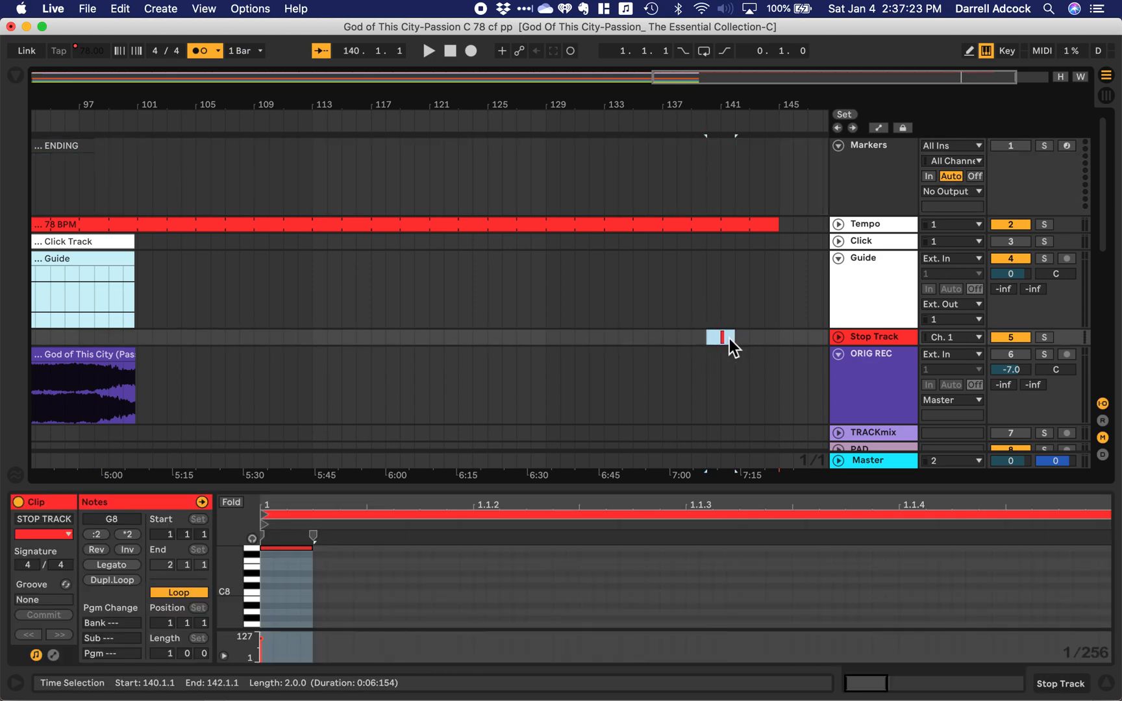
left_click_drag(729, 342, 131, 335)
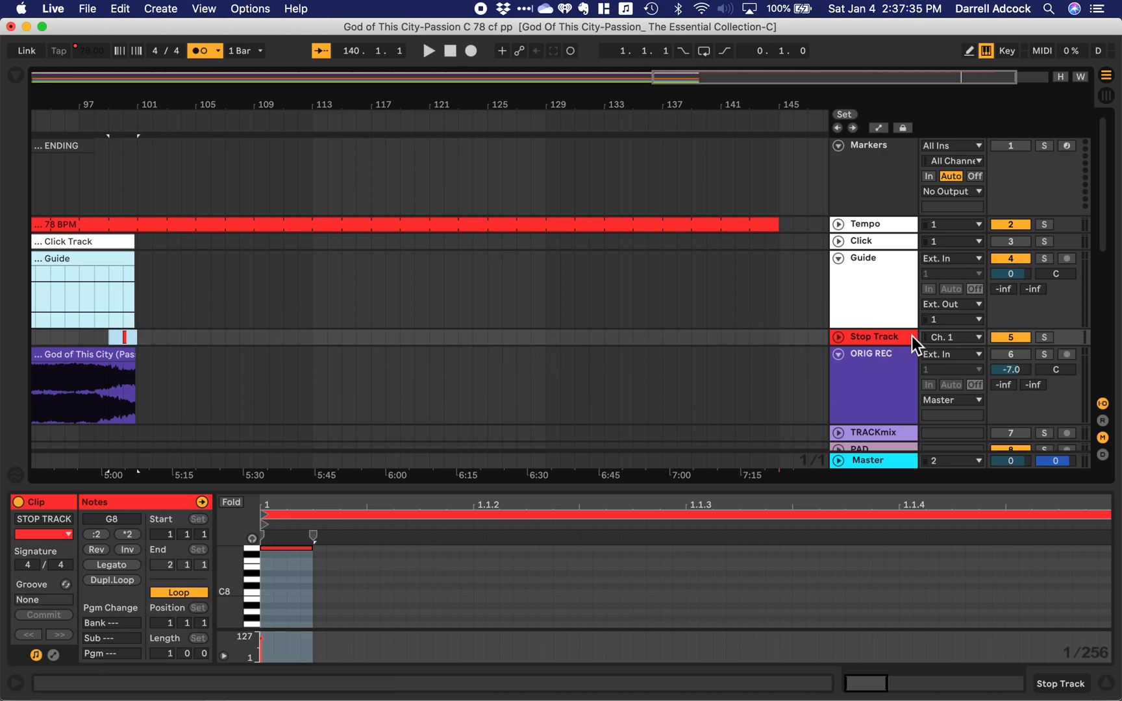
left_click(839, 336)
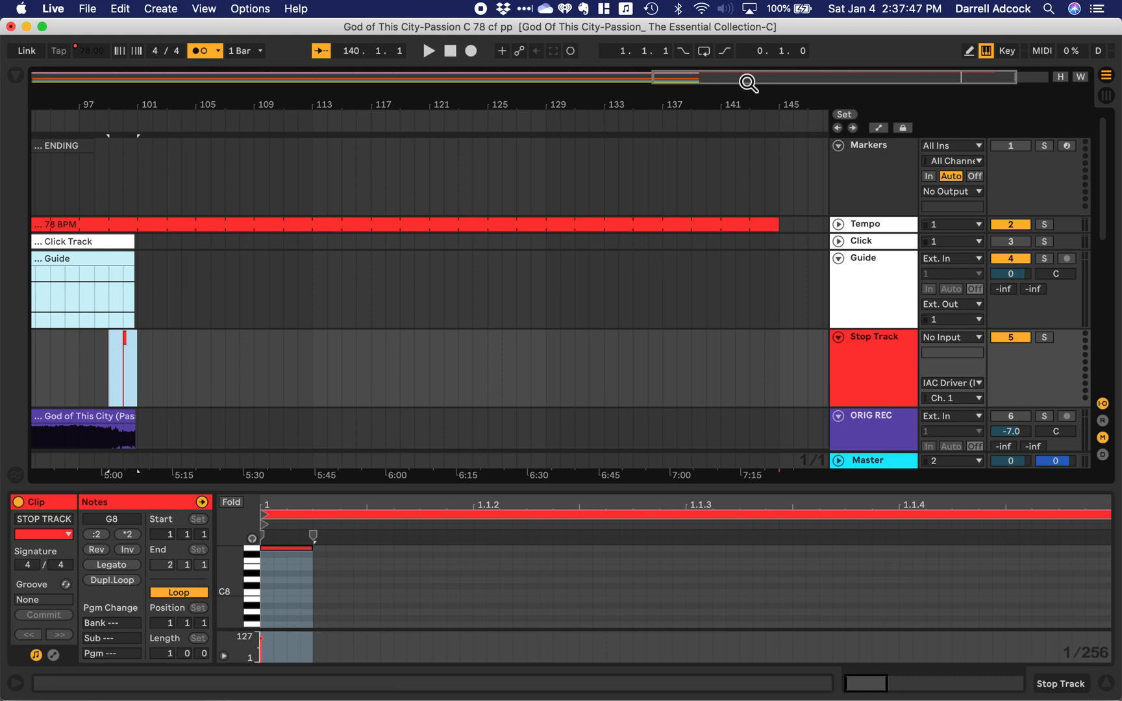
Step: Shorten the 78 BPM Tempo clip to end at bar 101 and fold the Markers, Guide, Stop Track and ORIG REC tracks
left_click_drag(778, 225, 146, 241)
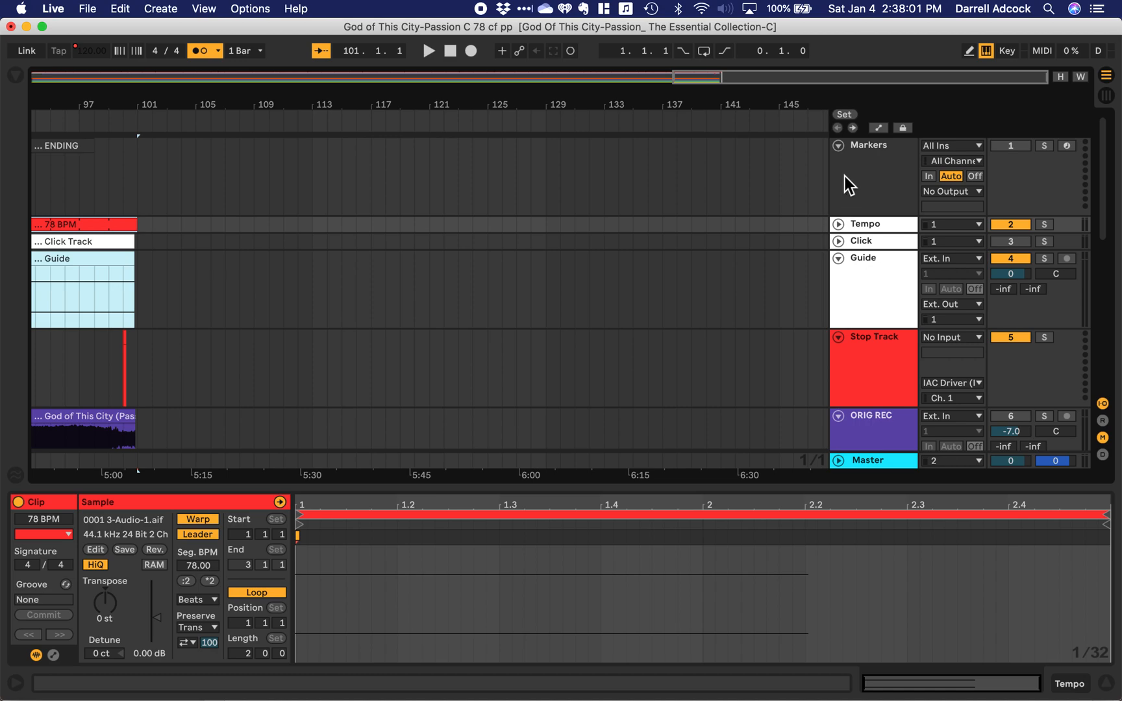
left_click(838, 146)
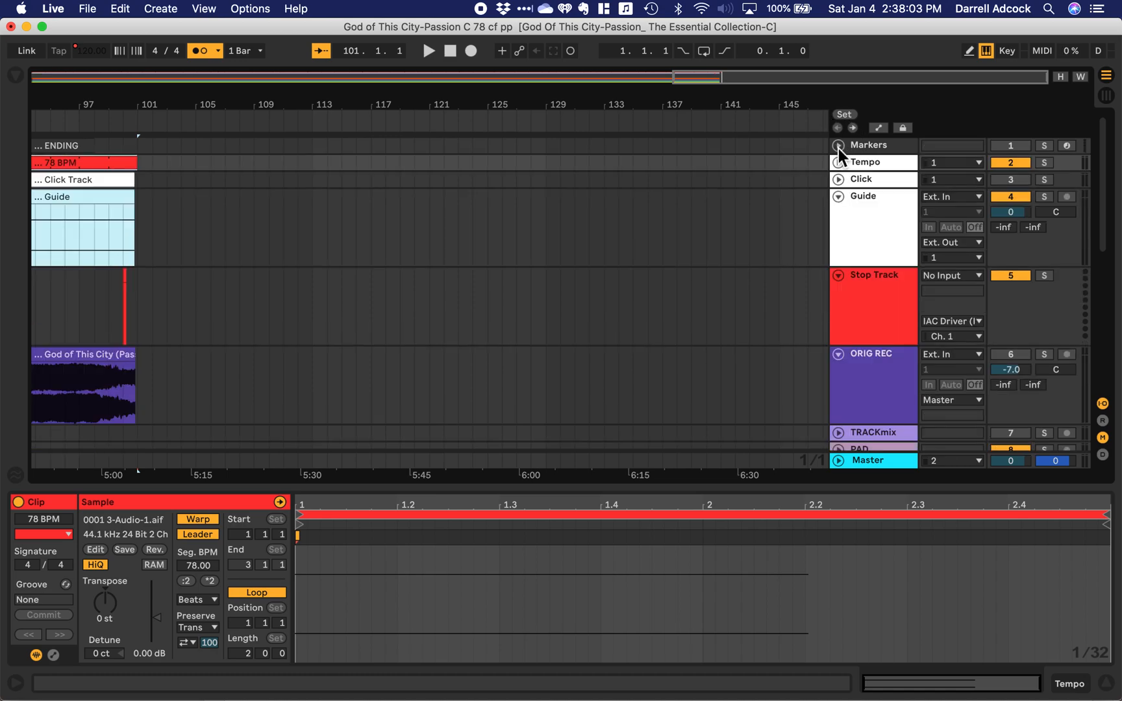
left_click(838, 196)
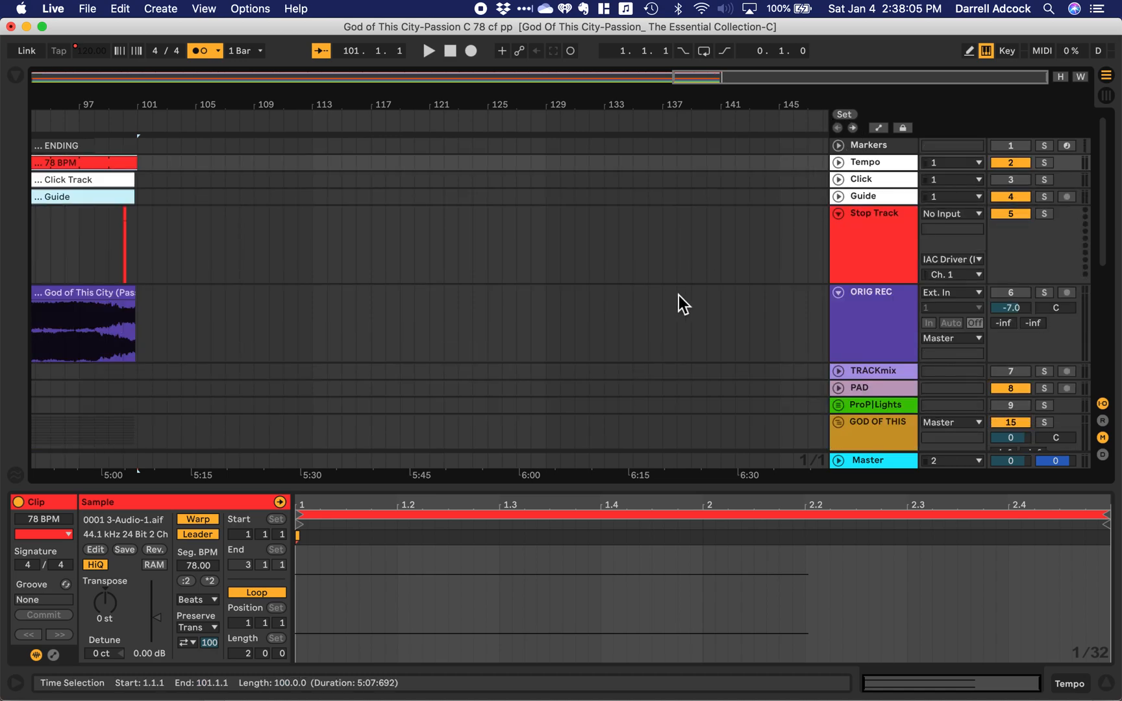
left_click(838, 214)
left_click(838, 231)
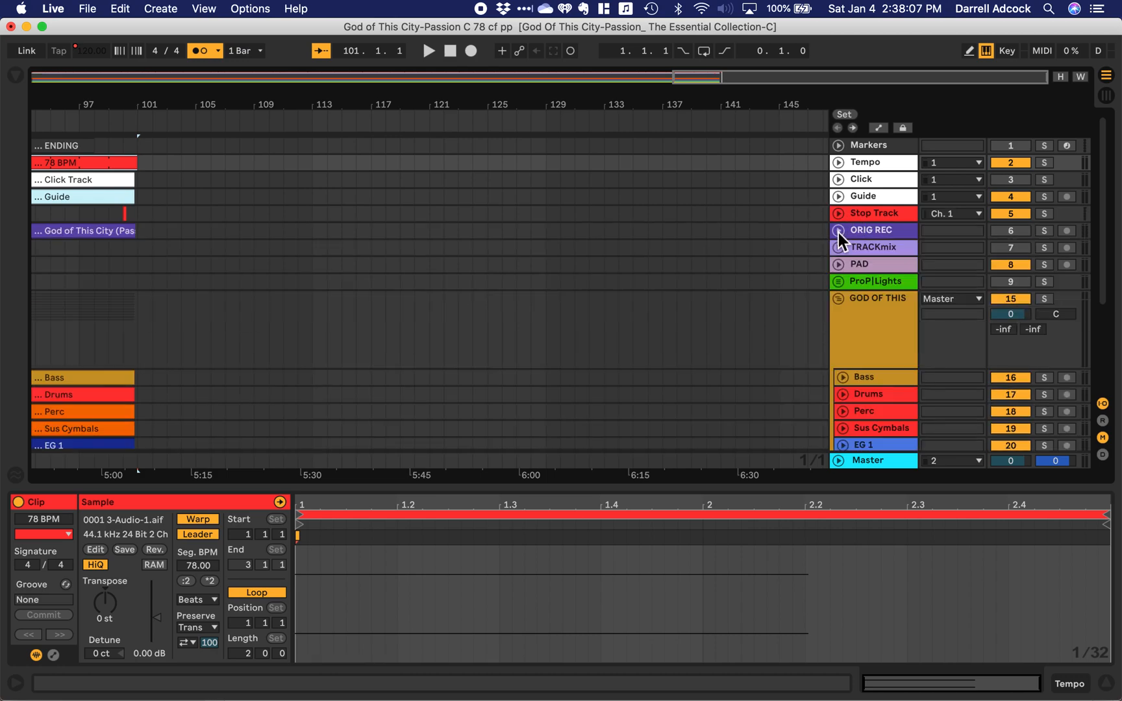
scroll(569, 322, "left", 5)
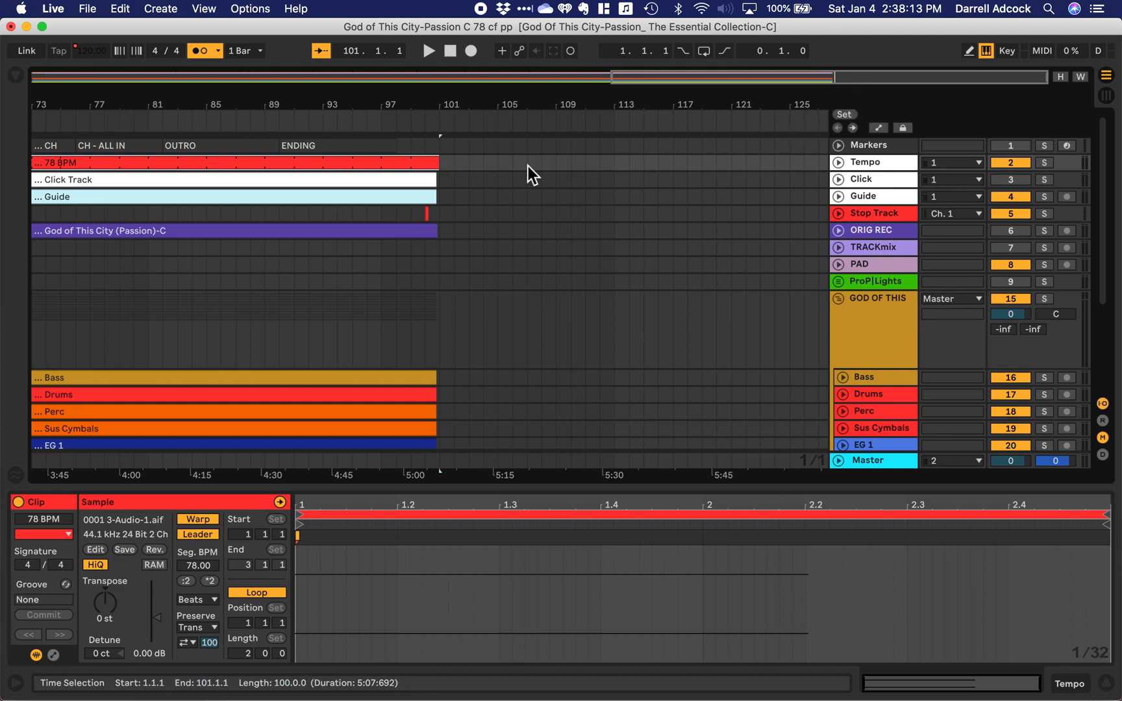
Step: Zoom in on the end of the song around bar 101 and play the ending up to the Stop Track clip
left_click(448, 163)
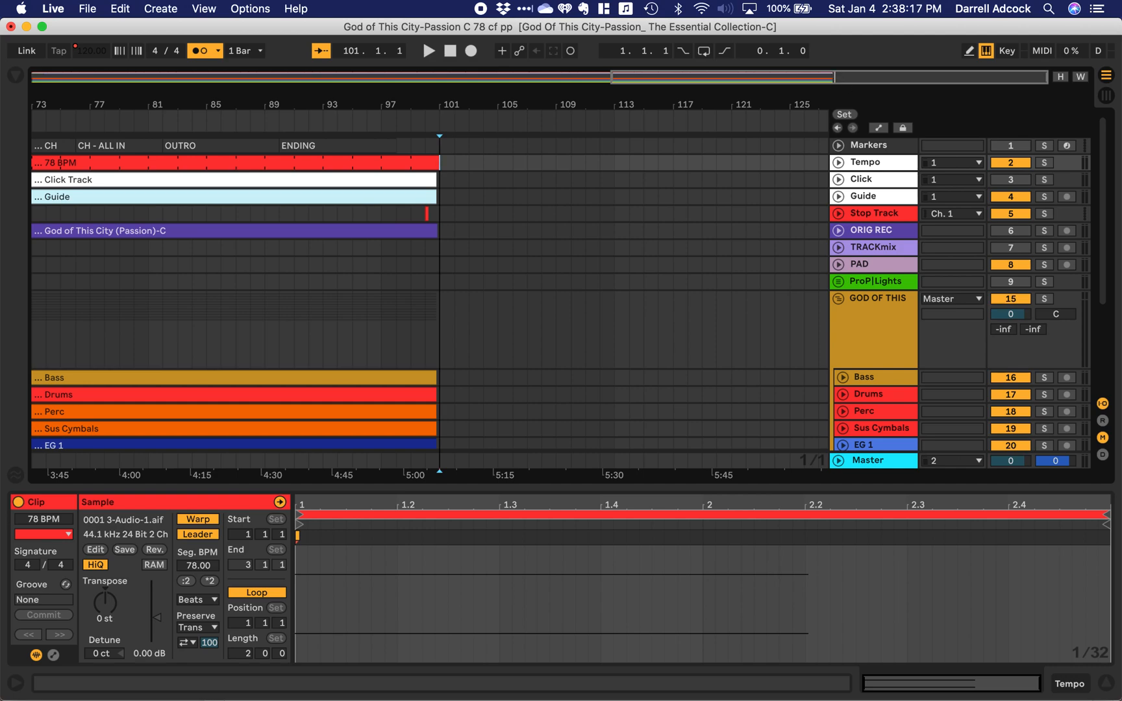
left_click_drag(442, 76, 441, 186)
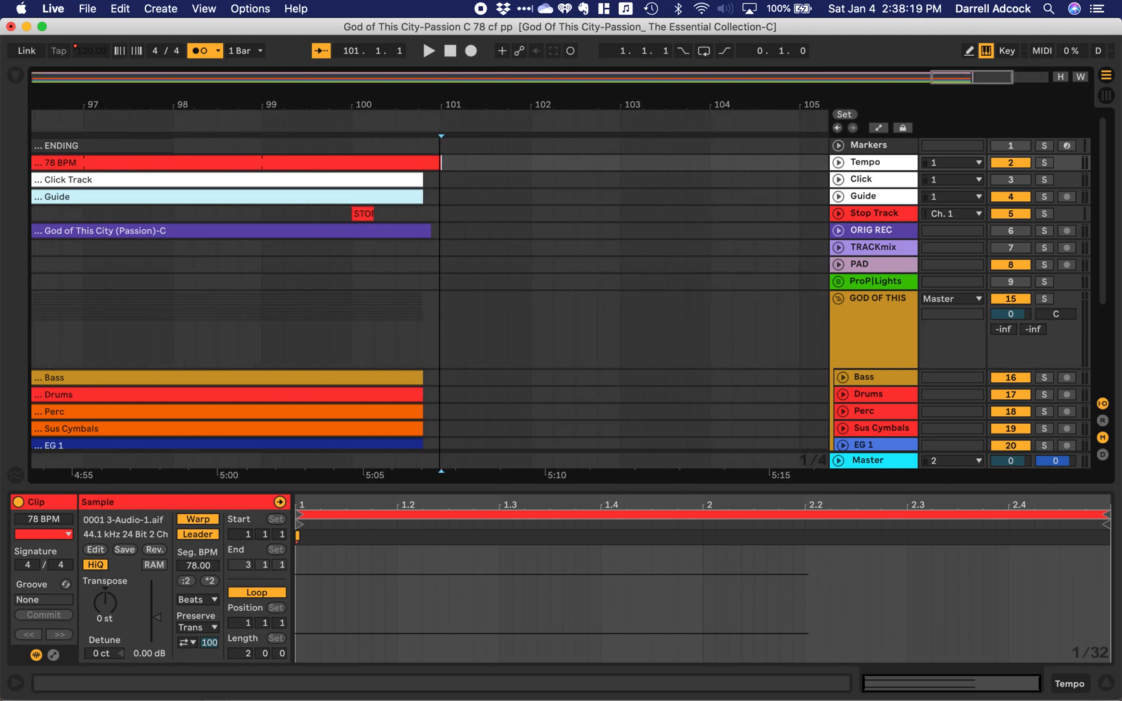
left_click_drag(973, 80, 973, 77)
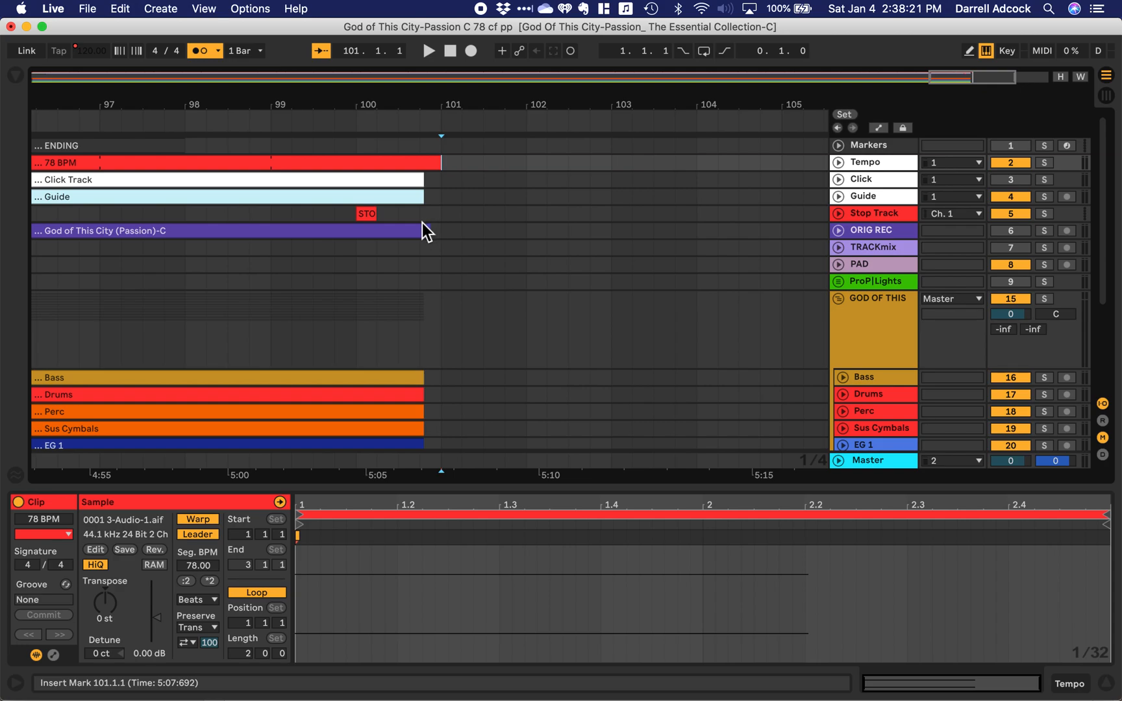
scroll(441, 271, "down", 5)
scroll(441, 271, "up", 5)
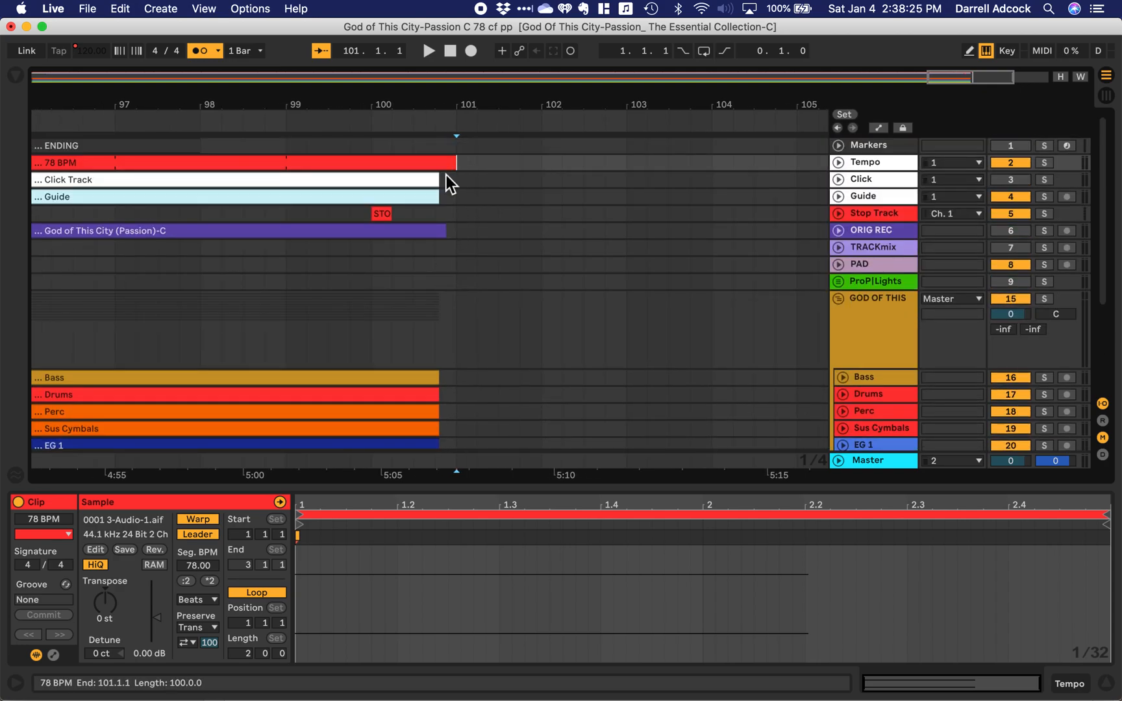
left_click(270, 124)
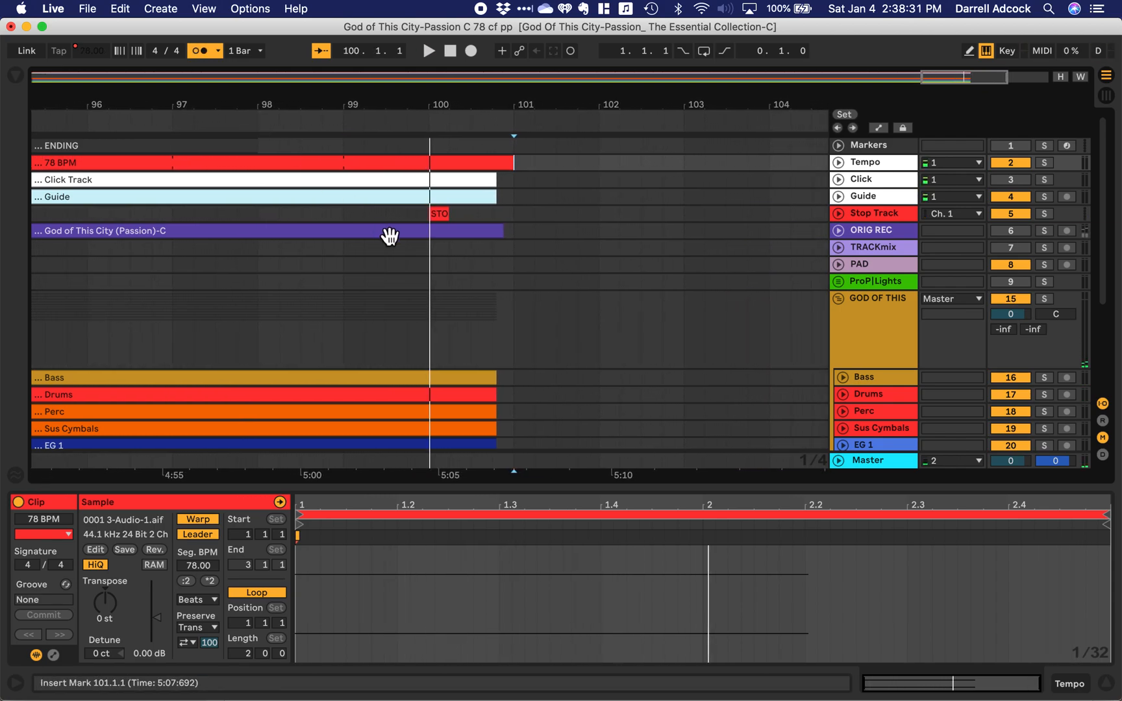
Step: Move the Stop Track clip to 100.3.1, just before the stems end, and play the ending to test it
left_click(439, 213)
left_click_drag(441, 216, 490, 215)
left_click(402, 125)
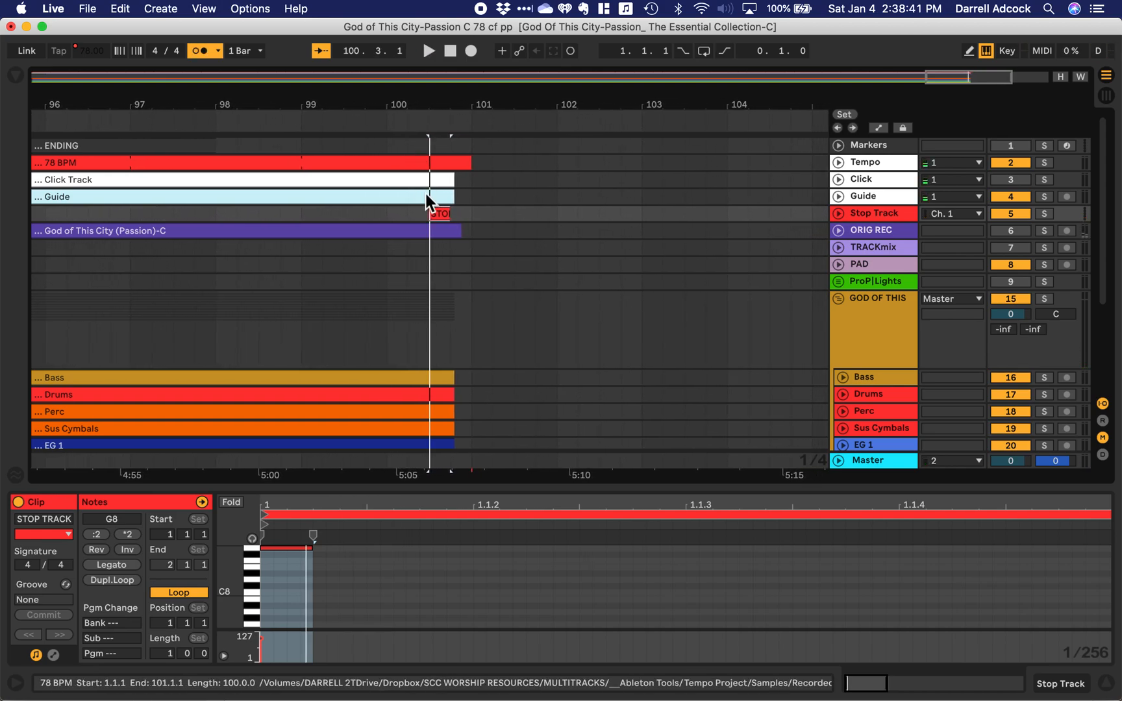
left_click(435, 214)
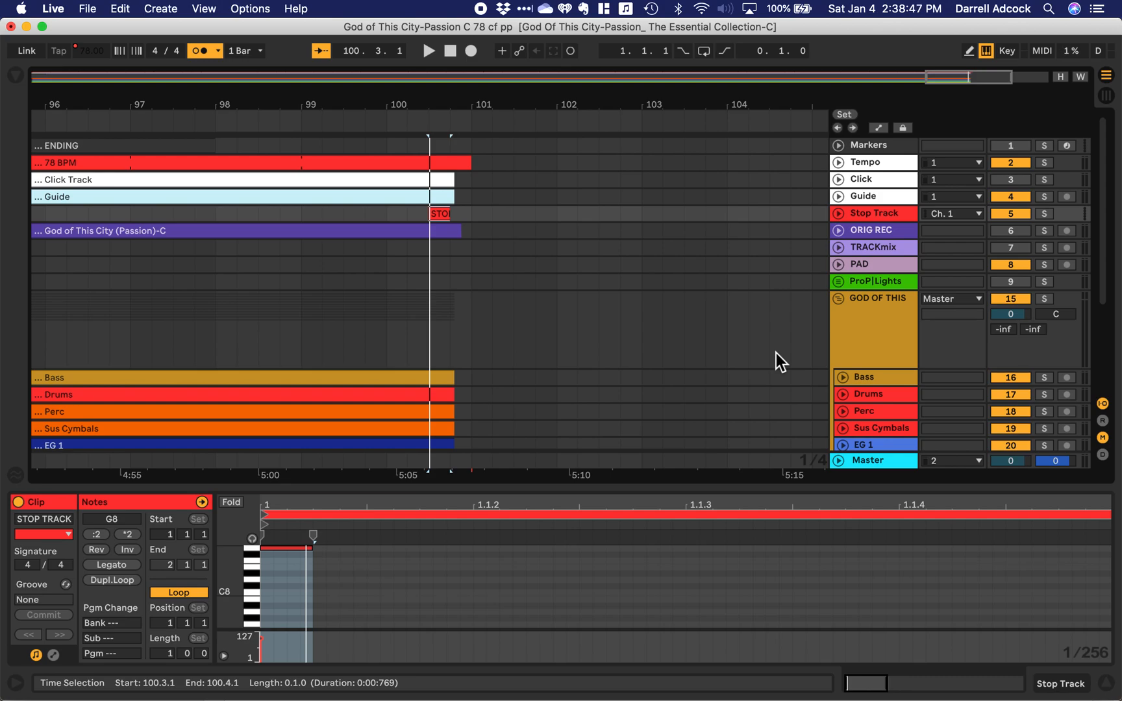
Step: Unfold all the stem tracks in the GOD OF THIS group and add a fade-out to the EG 2 clip's end, starting just before bar 100
left_click(843, 378)
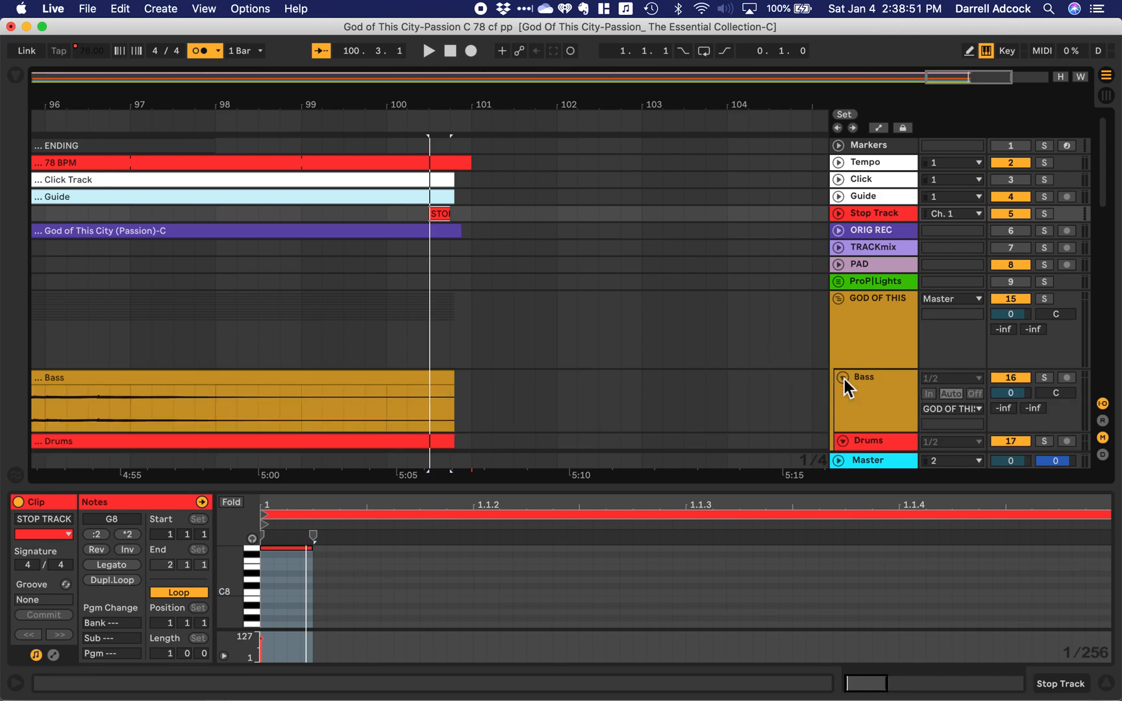
scroll(844, 379, "down", 15)
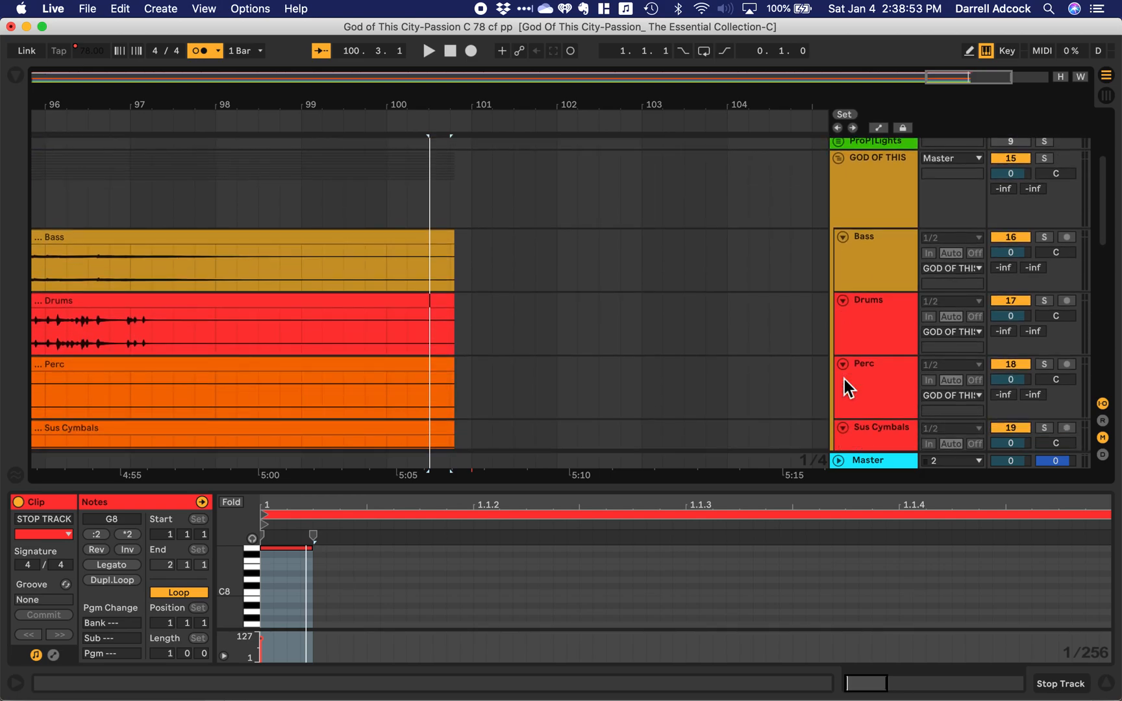
scroll(844, 379, "down", 5)
scroll(843, 380, "up", 5)
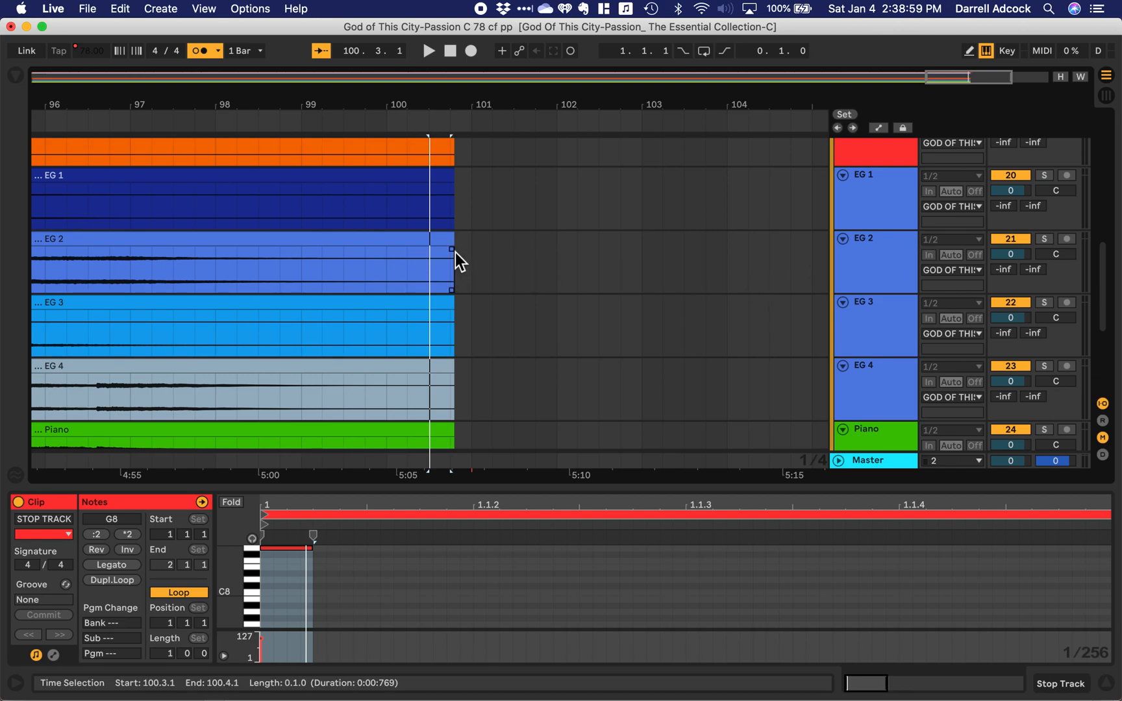
mouse_move(452, 251)
left_mouse_down()
mouse_move(362, 310)
mouse_move(400, 303)
mouse_move(366, 297)
left_mouse_up()
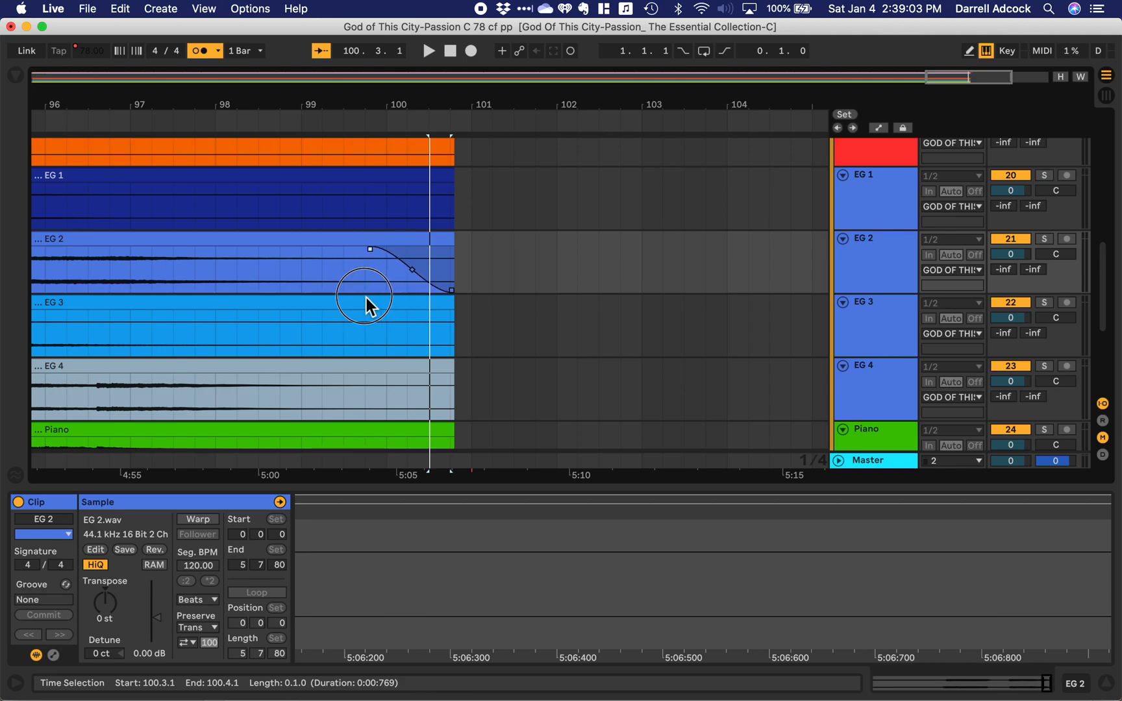
Step: Add fade-outs to the ends of the EG 3 and EG 4 clips, each starting at about bar 100
mouse_move(453, 315)
left_mouse_down()
mouse_move(356, 338)
mouse_move(388, 336)
left_mouse_up()
scroll(412, 409, "down", 3)
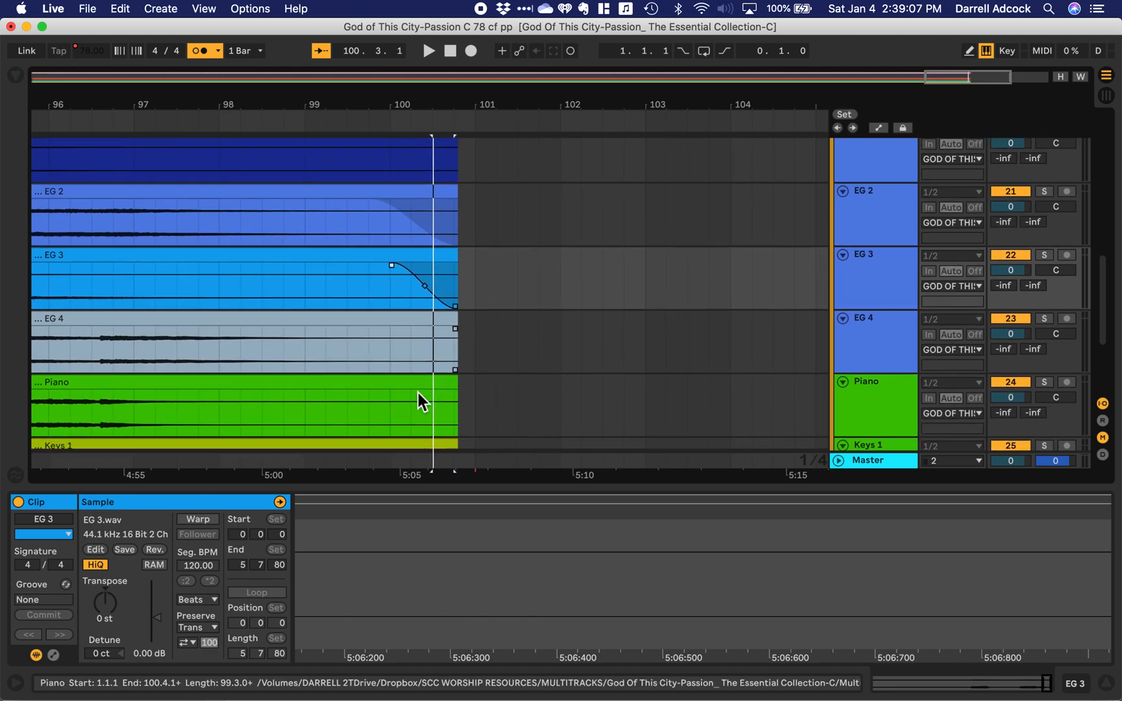
left_click(461, 319)
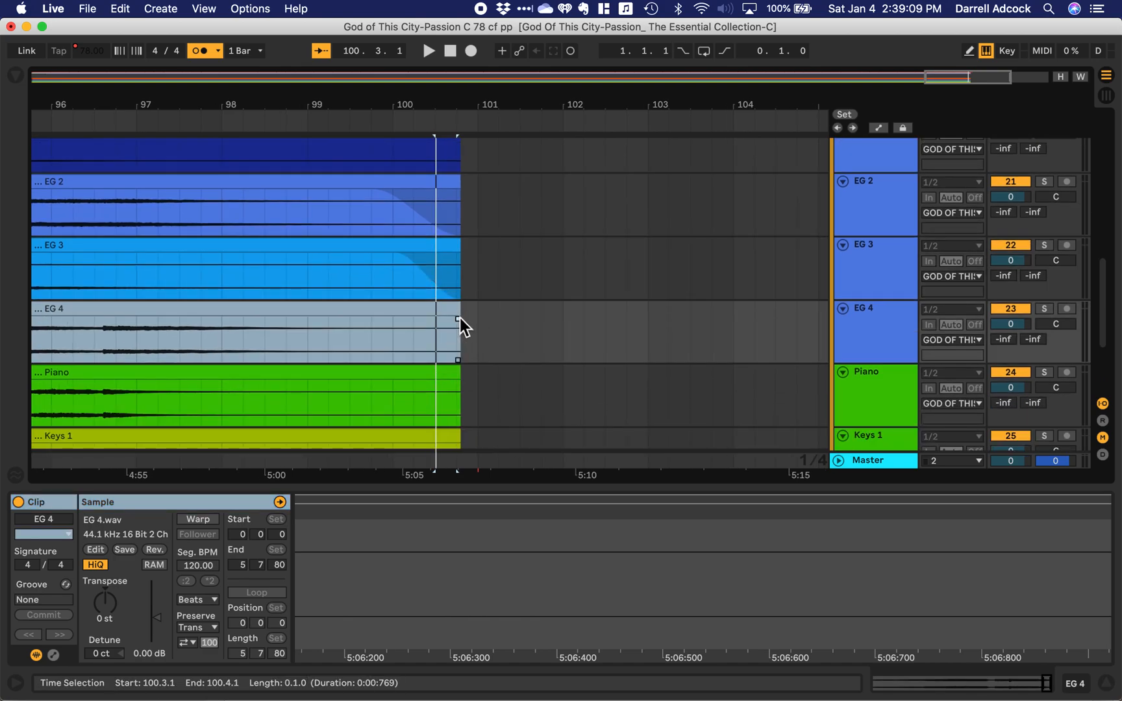
left_click_drag(459, 319, 395, 339)
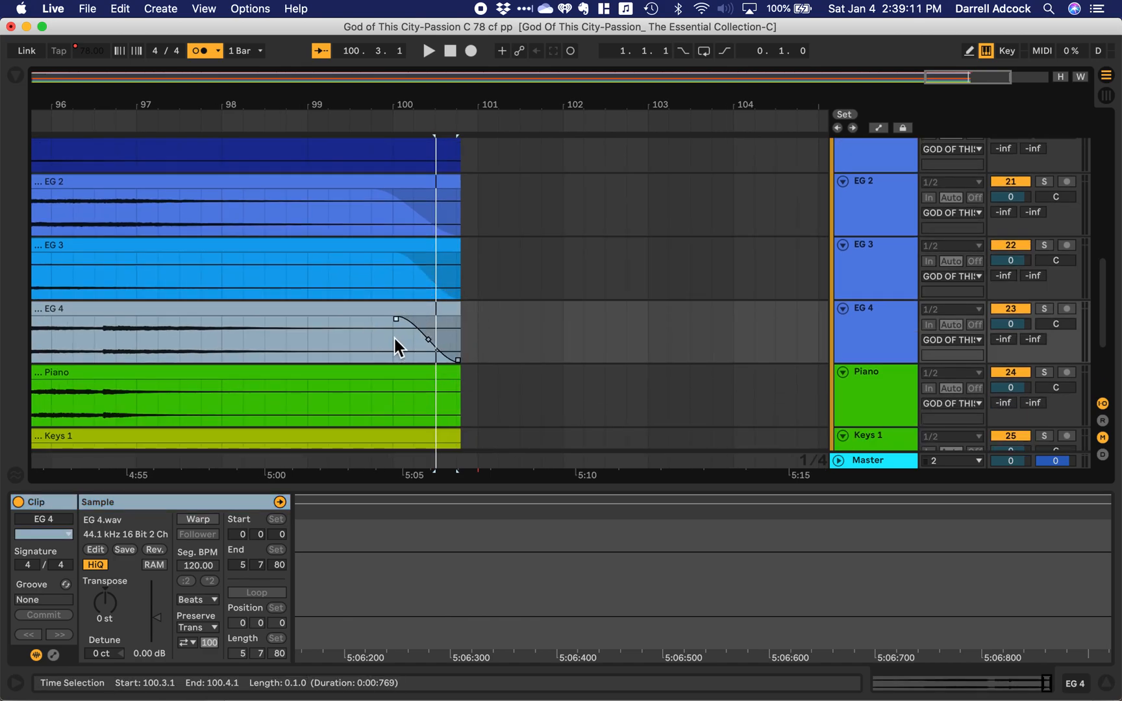
Step: Check the remaining stem endings down to Tenor and play the song's ending from about bar 100
scroll(446, 419, "down", 5)
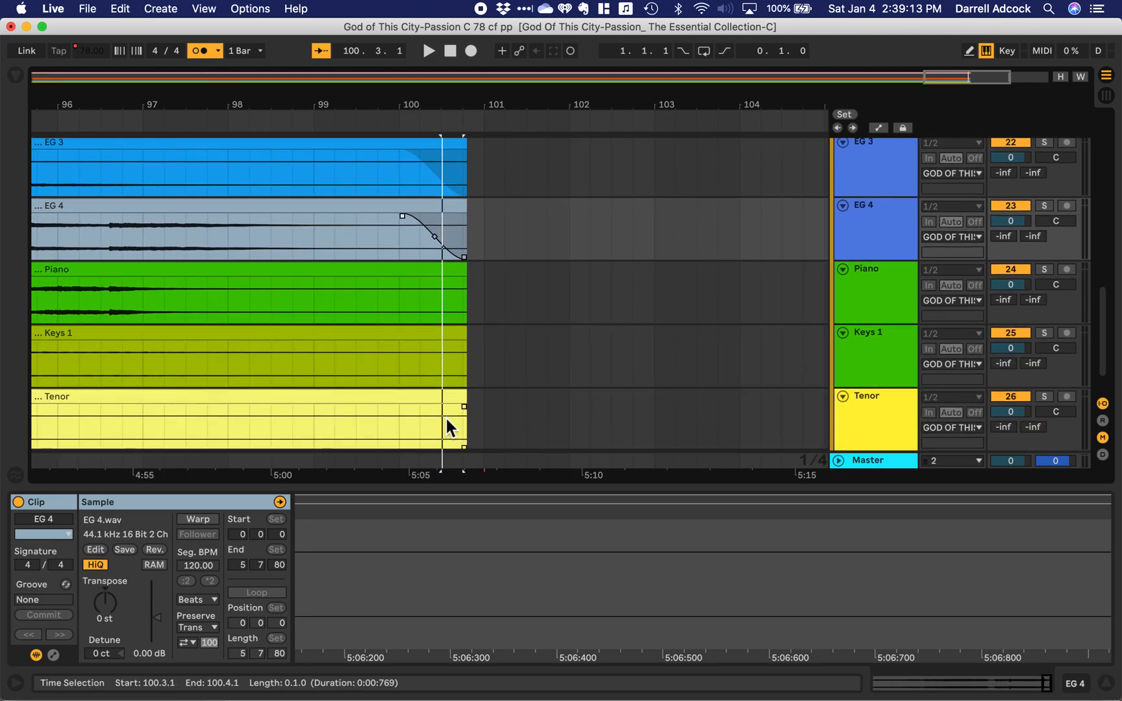
scroll(445, 416, "down", 2)
scroll(446, 419, "up", 15)
left_click(410, 120)
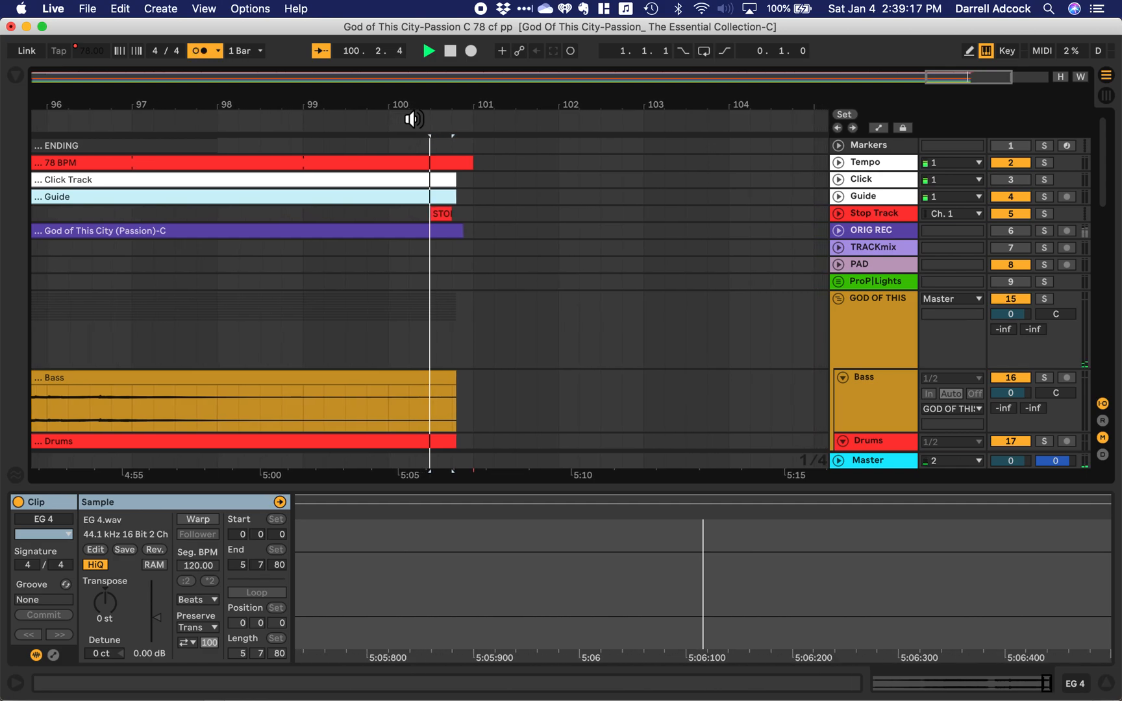
key("space")
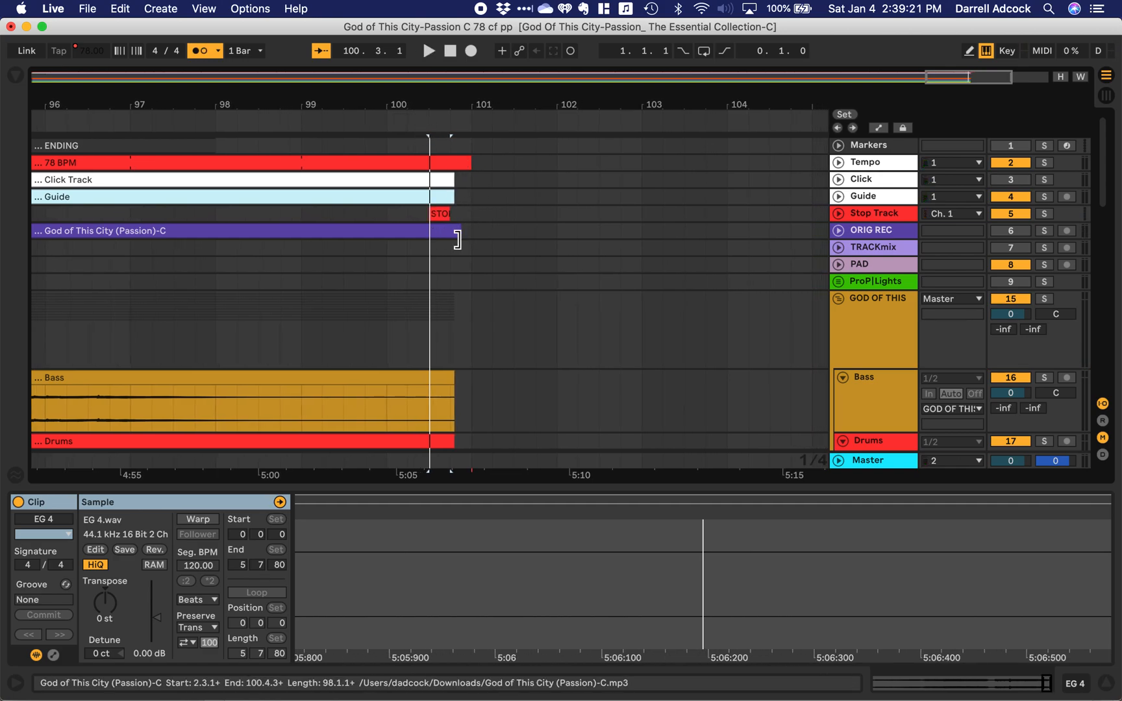
Step: Fold all the stem tracks in the GOD OF THIS group and show the whole arrangement to review every track
left_click(843, 378)
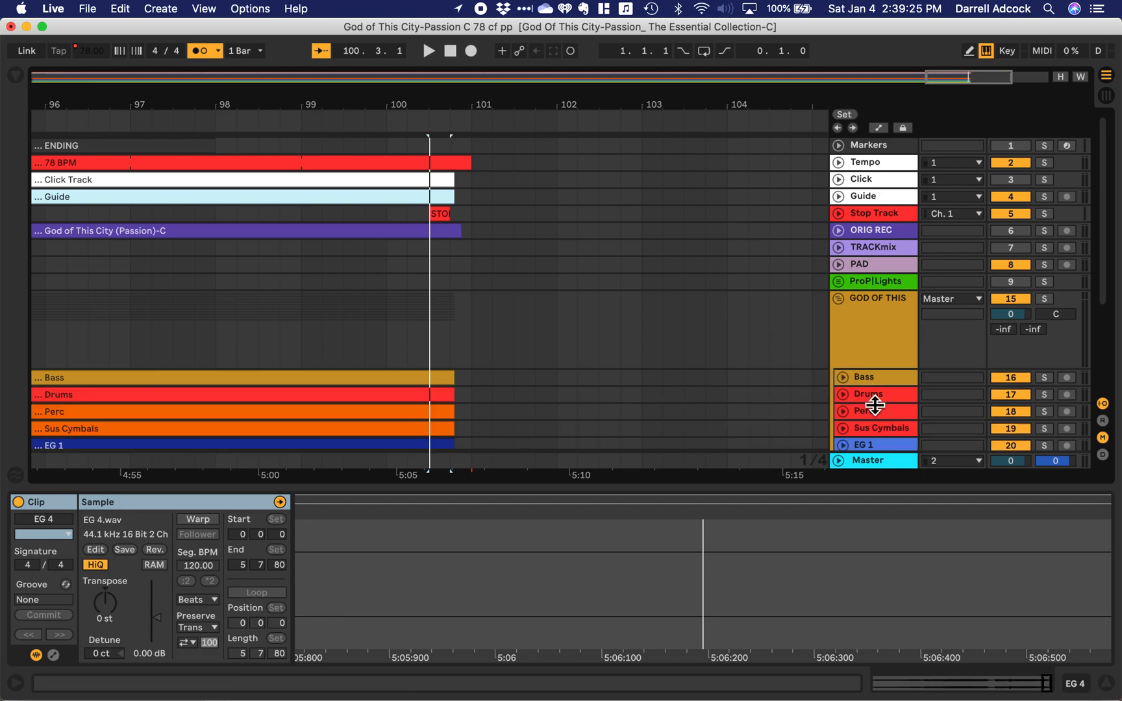
scroll(871, 402, "down", 5)
scroll(874, 405, "up", 5)
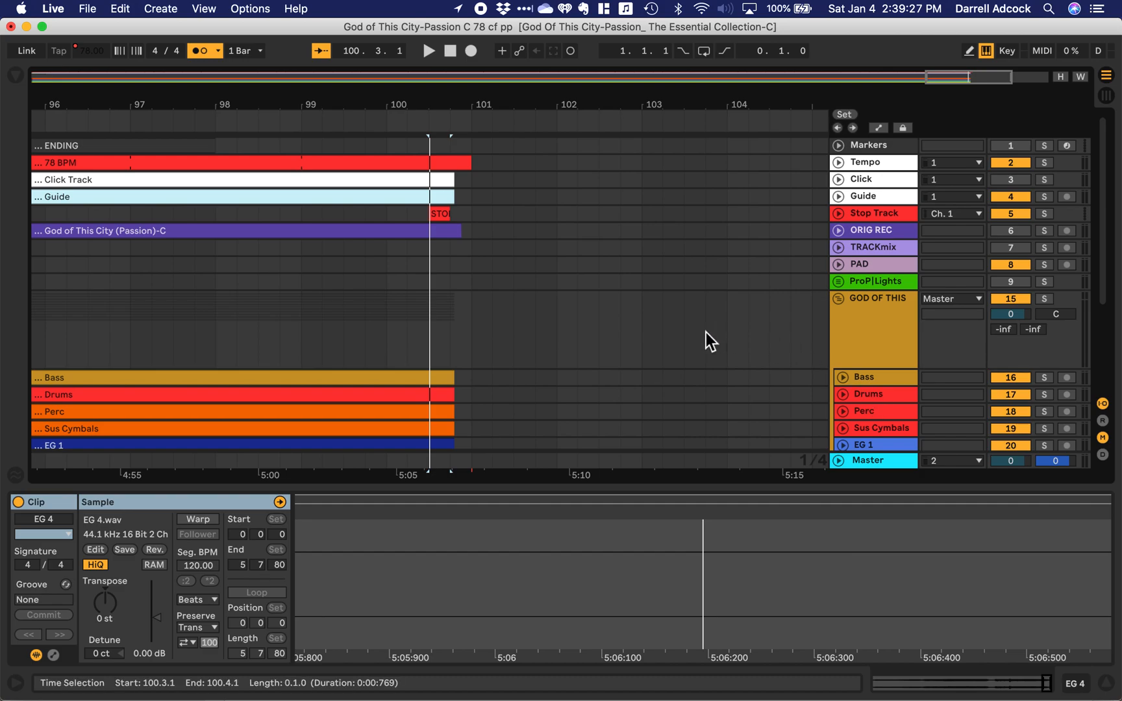
scroll(706, 332, "left", 15)
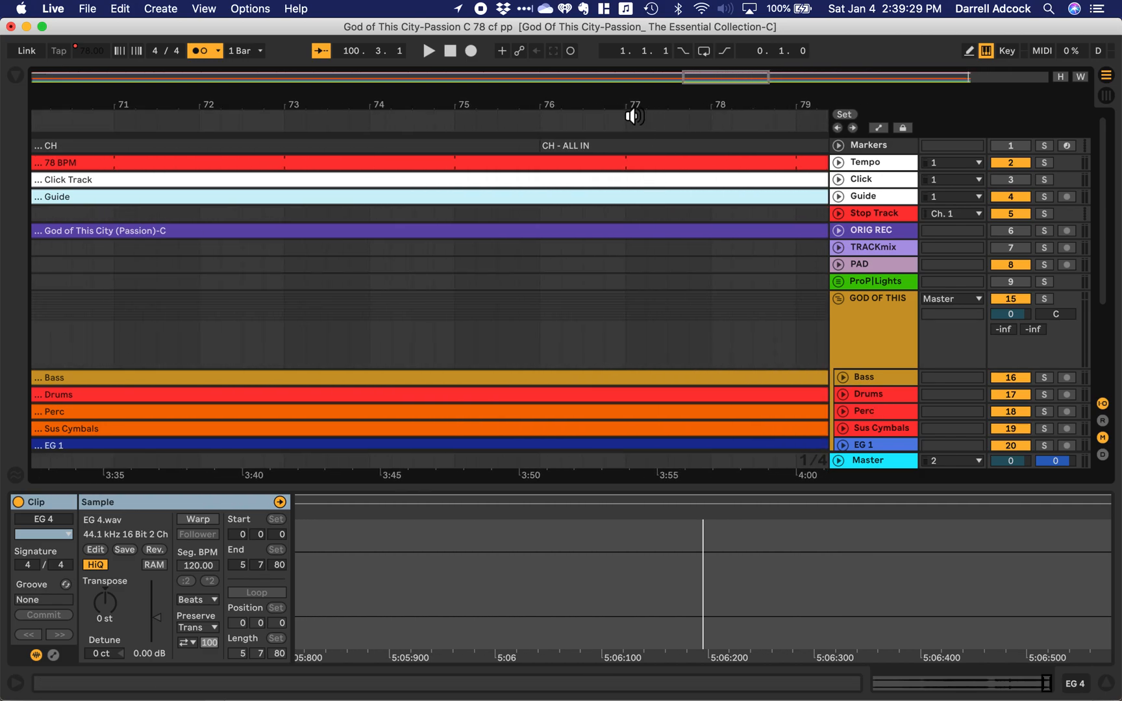
double_click(555, 79)
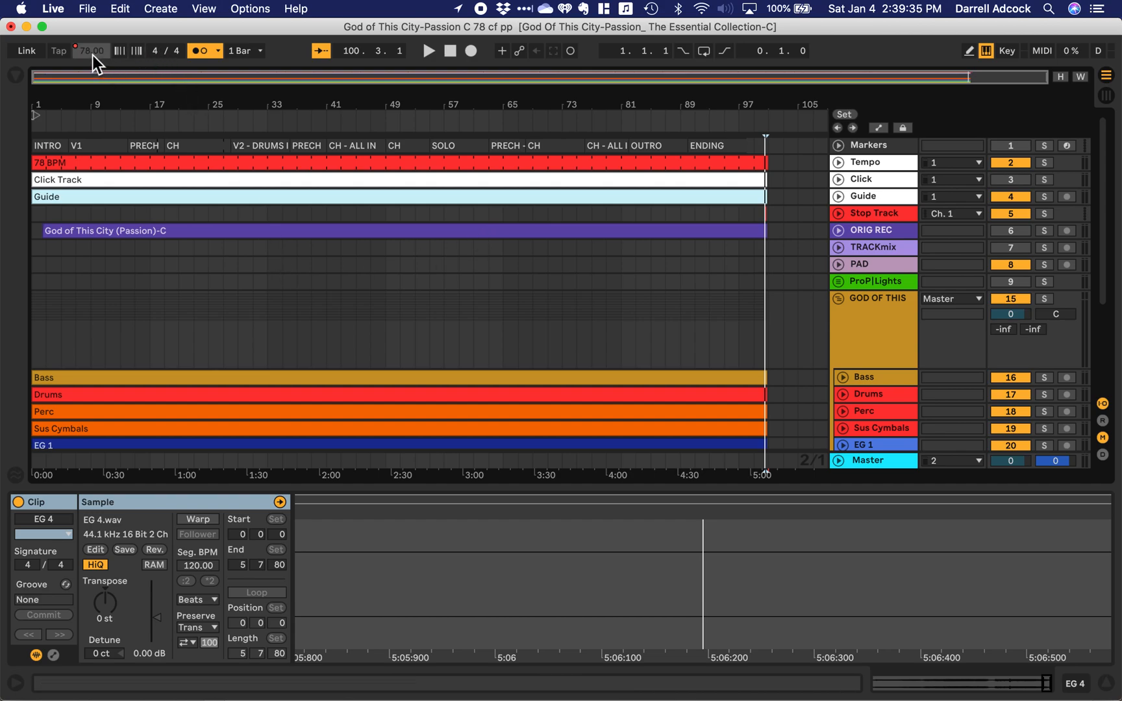
left_click(764, 209)
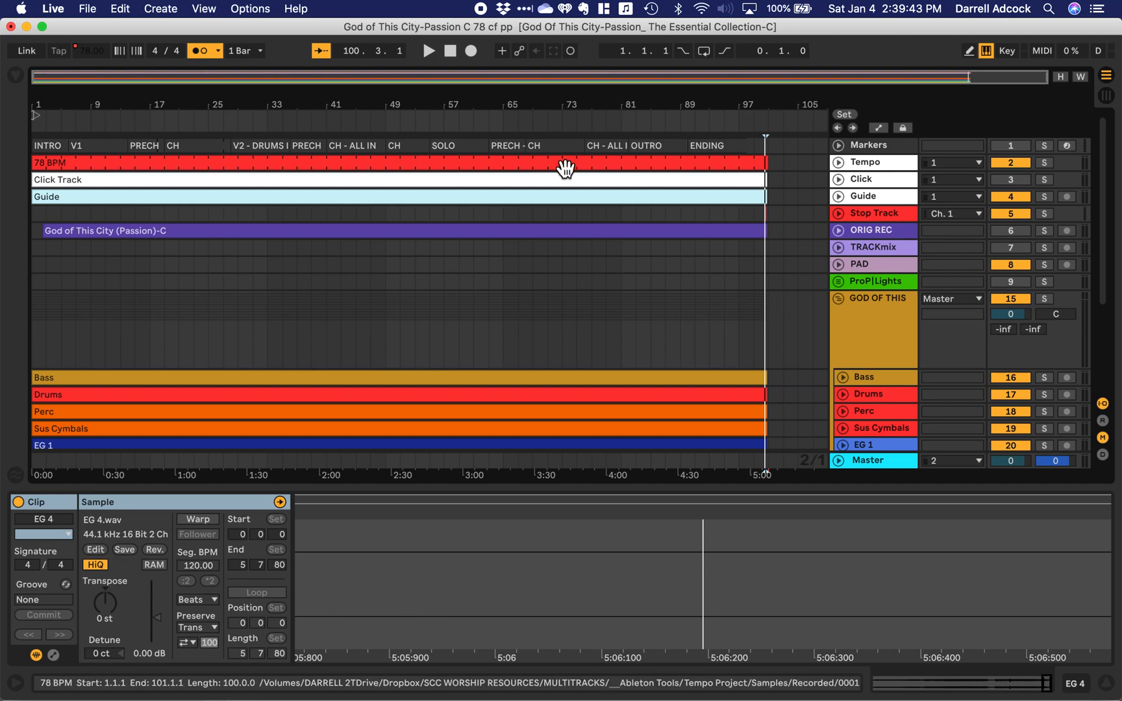
scroll(386, 350, "down", 5)
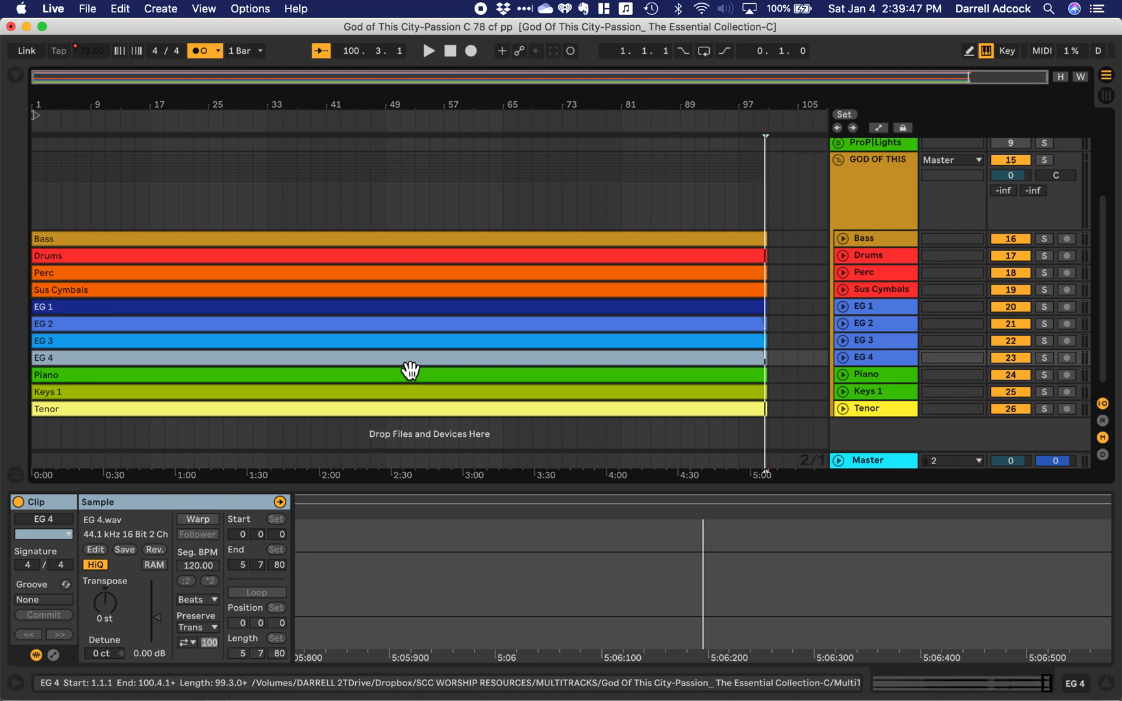
scroll(409, 367, "up", 5)
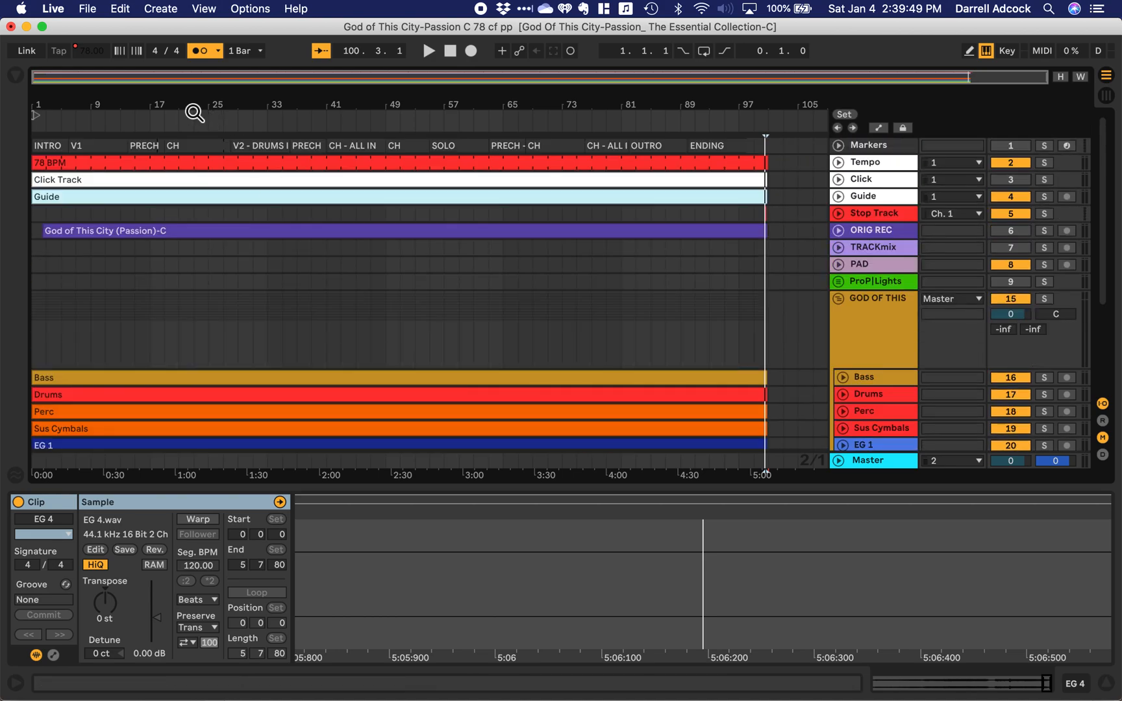
Step: Collect all and save the set, copying files from elsewhere, other projects and the User Library but not Factory Packs
left_click(87, 9)
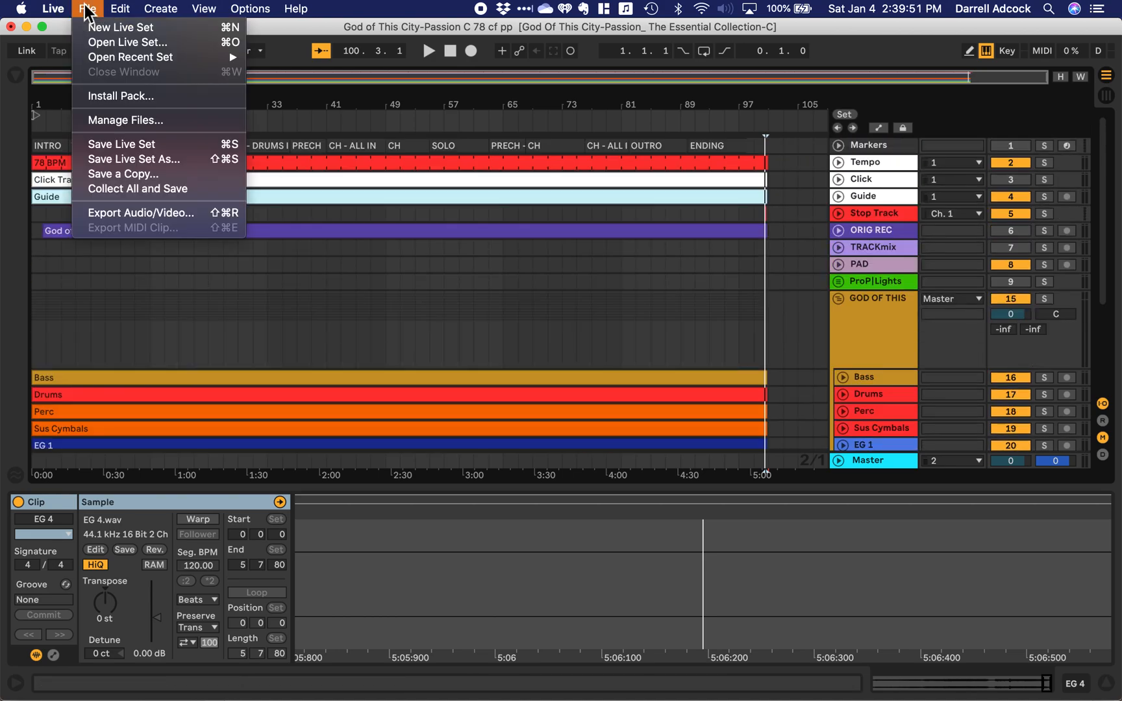
left_click(462, 312)
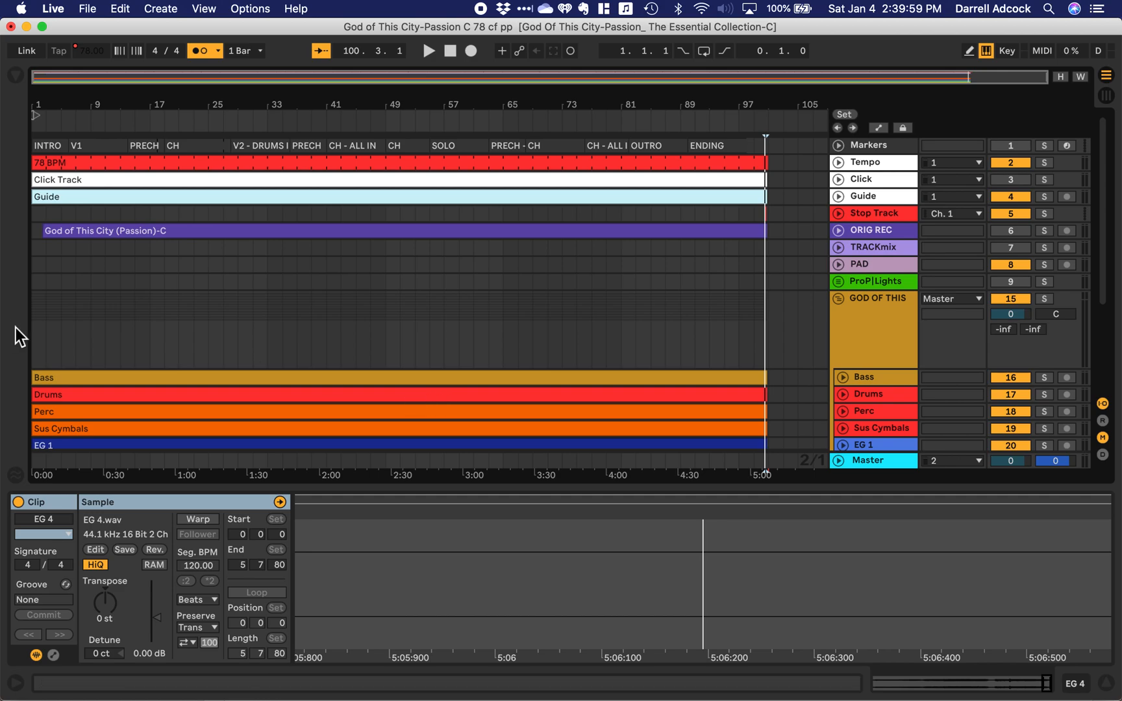
left_click(90, 9)
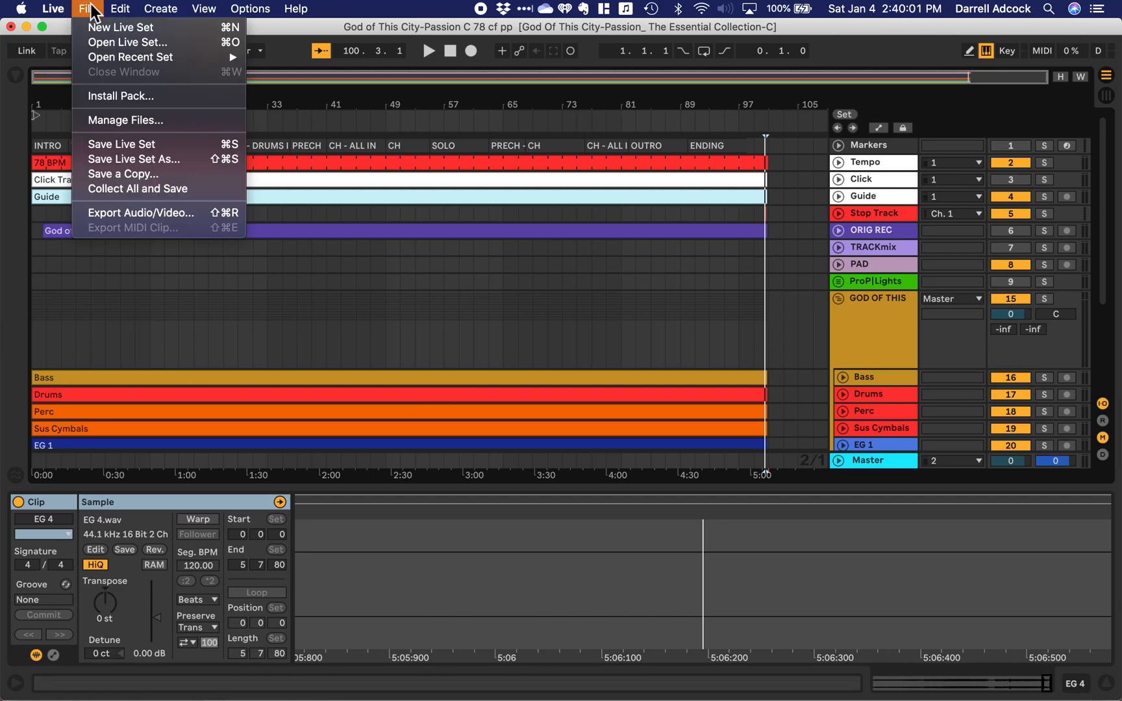
left_click(122, 190)
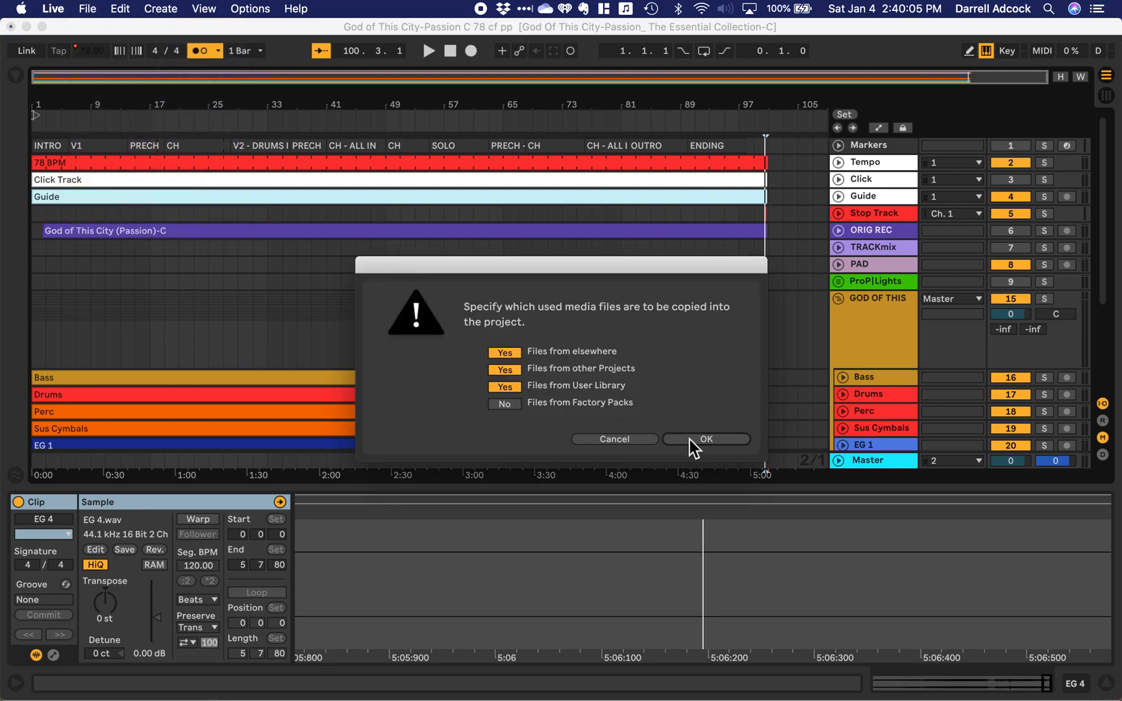
left_click(689, 439)
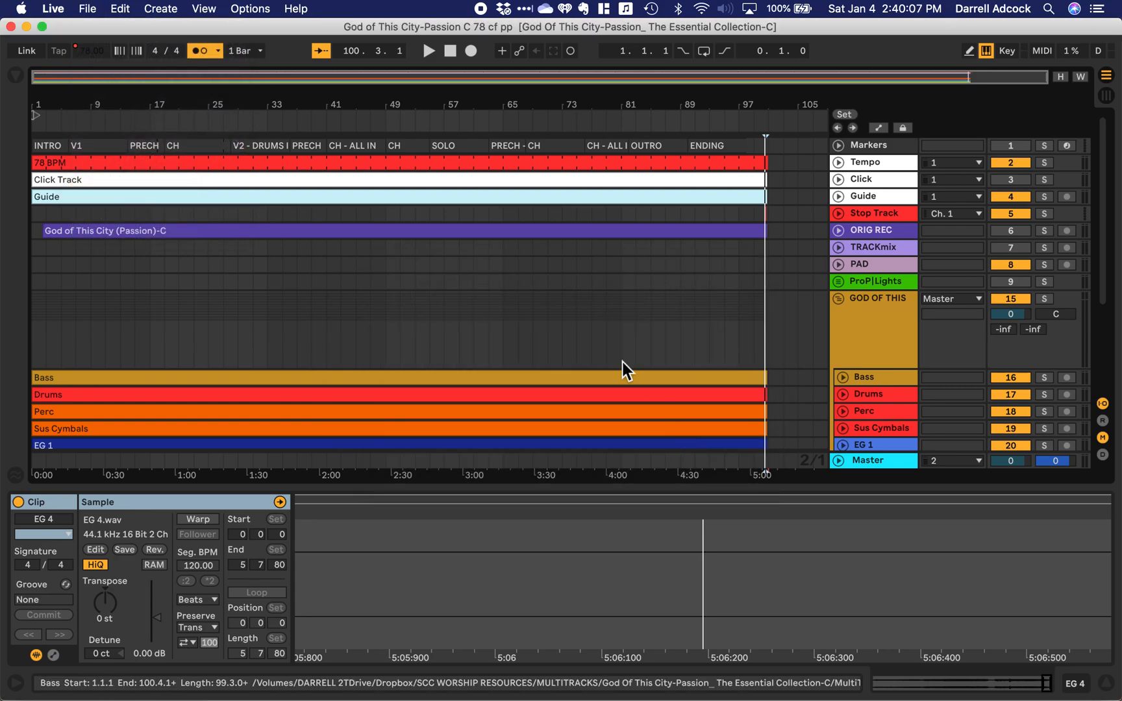
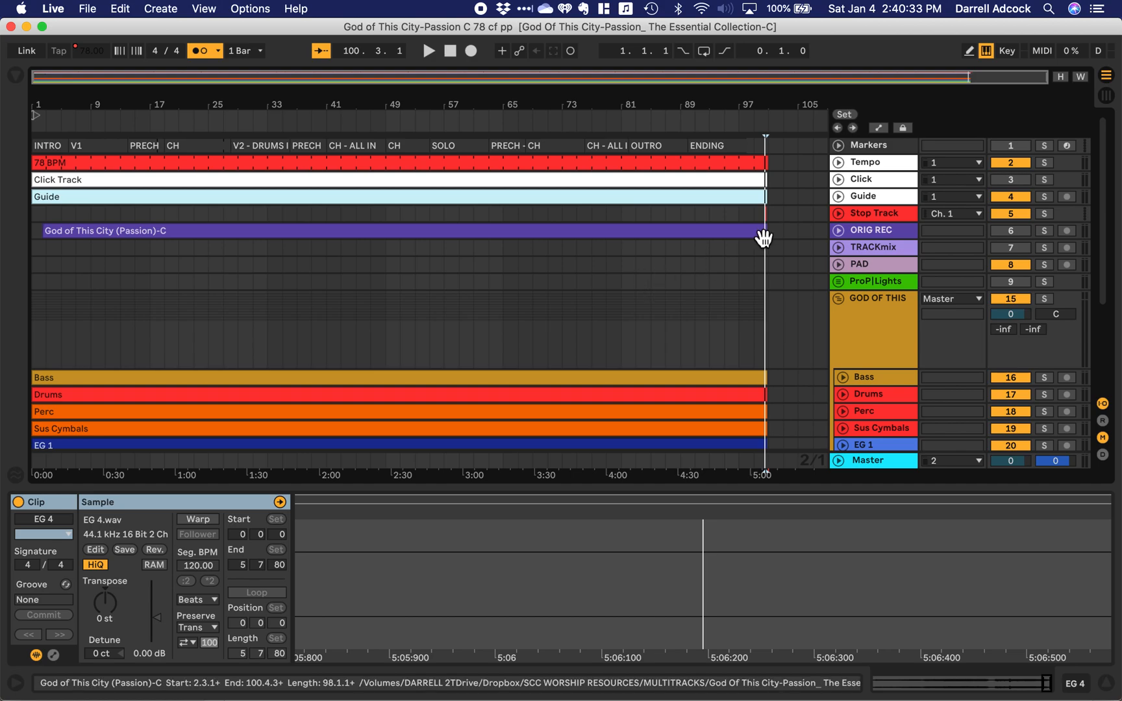
Step: Unfold the Guide track and play its opening count-in from bar 1 to bar 3
left_click(838, 196)
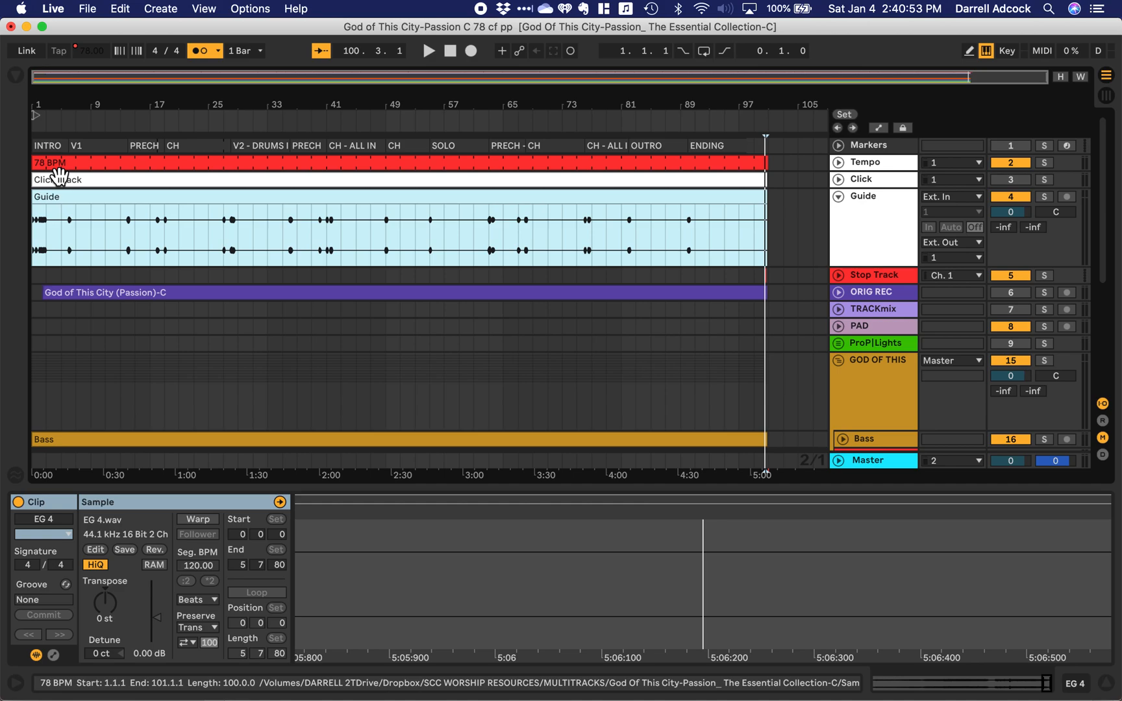
left_click_drag(45, 78, 43, 169)
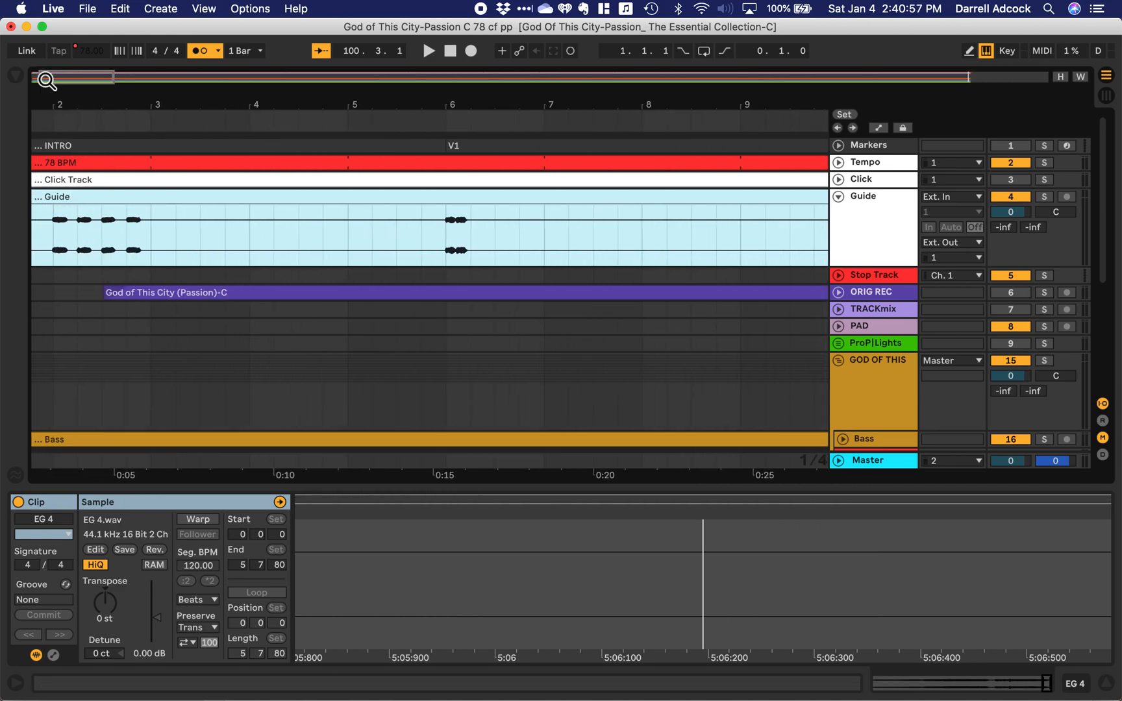
scroll(114, 255, "left", 3)
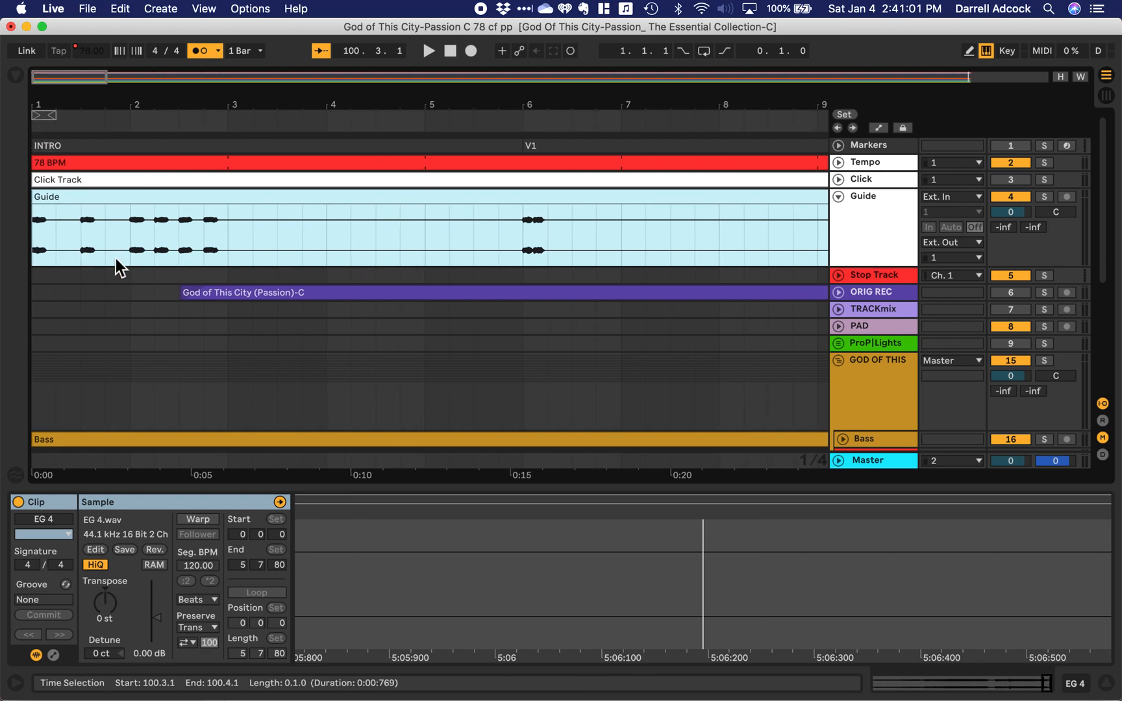
left_click(42, 235)
key("space")
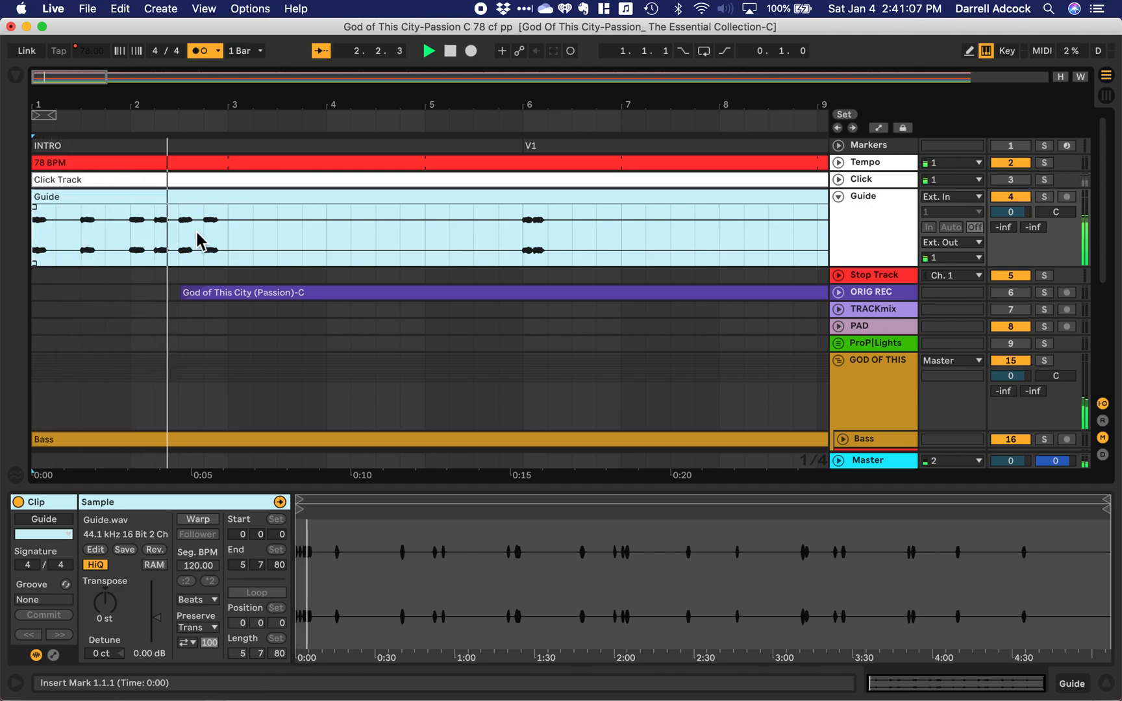
key("space")
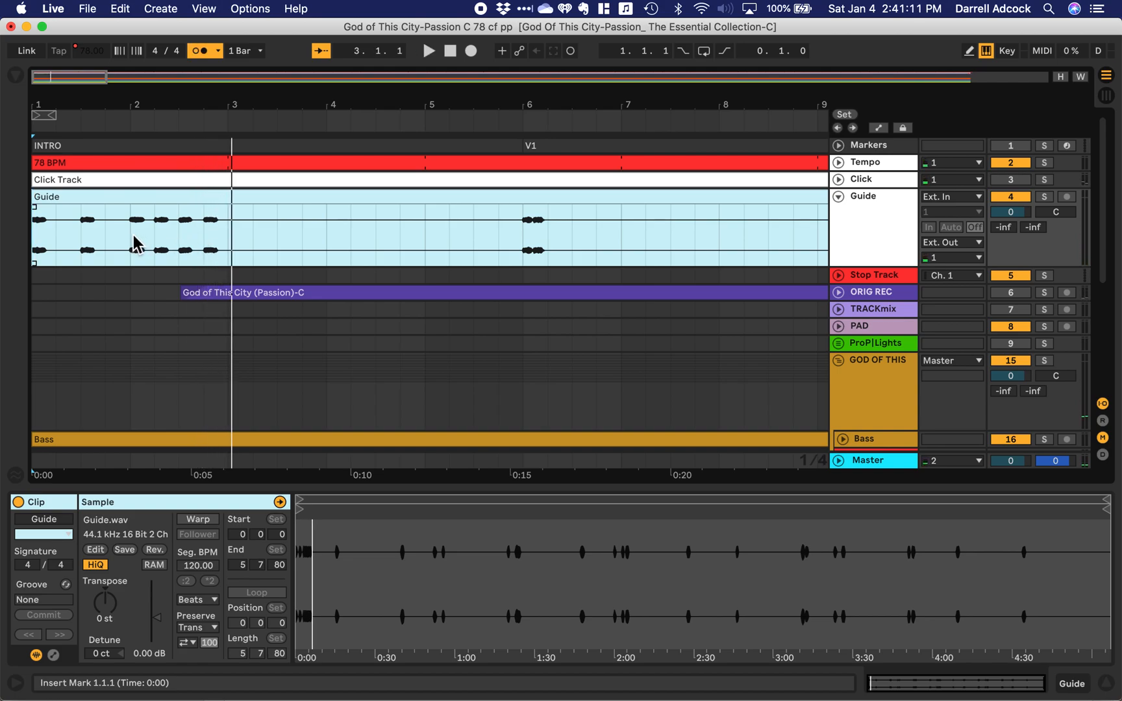
Step: Show the browser and expand the English Guides folder inside __Click and Cue Samples in the multitracks place
left_click(14, 76)
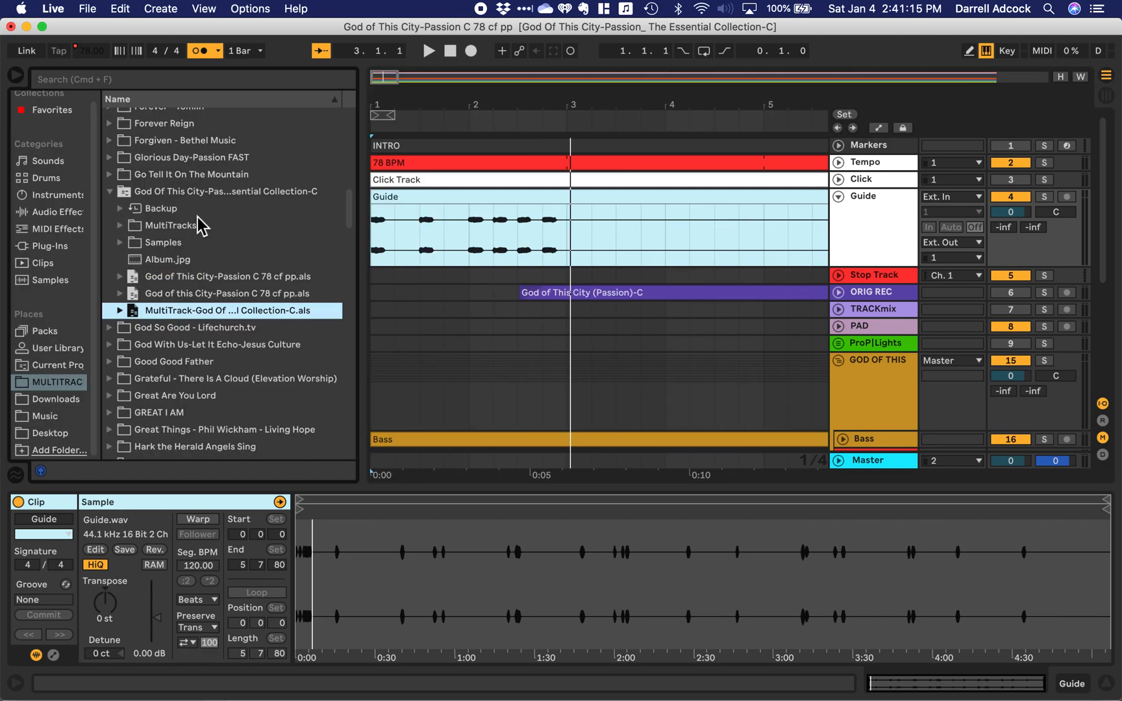
scroll(200, 224, "up", 15)
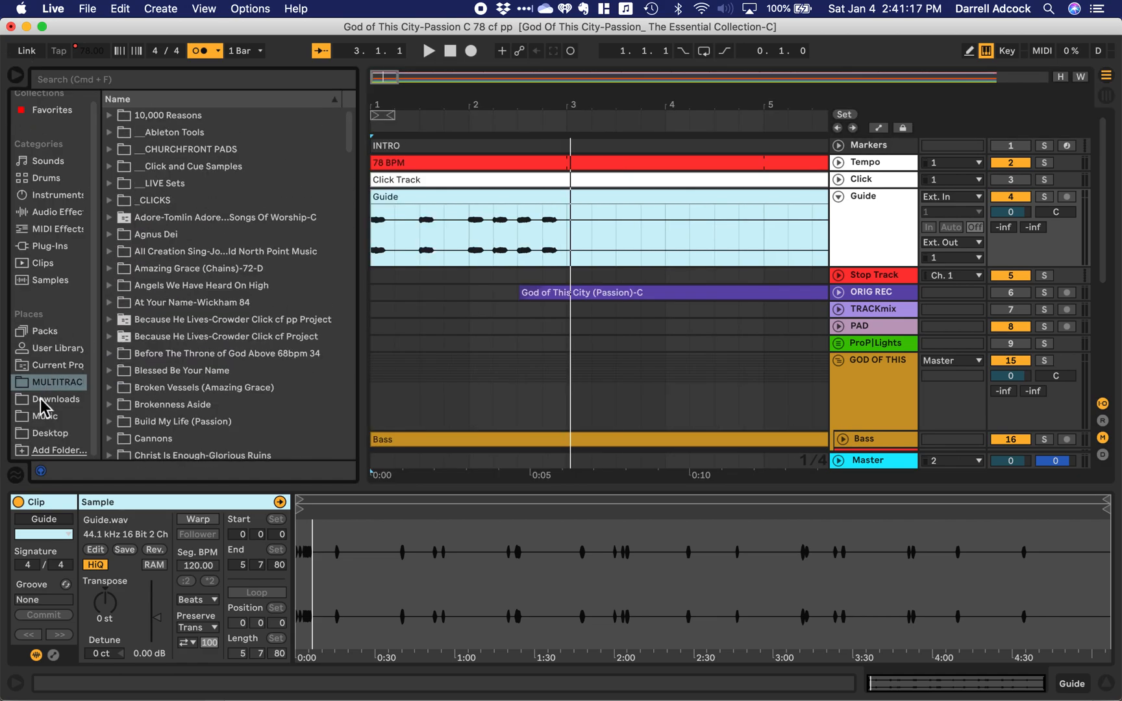
left_click(51, 383)
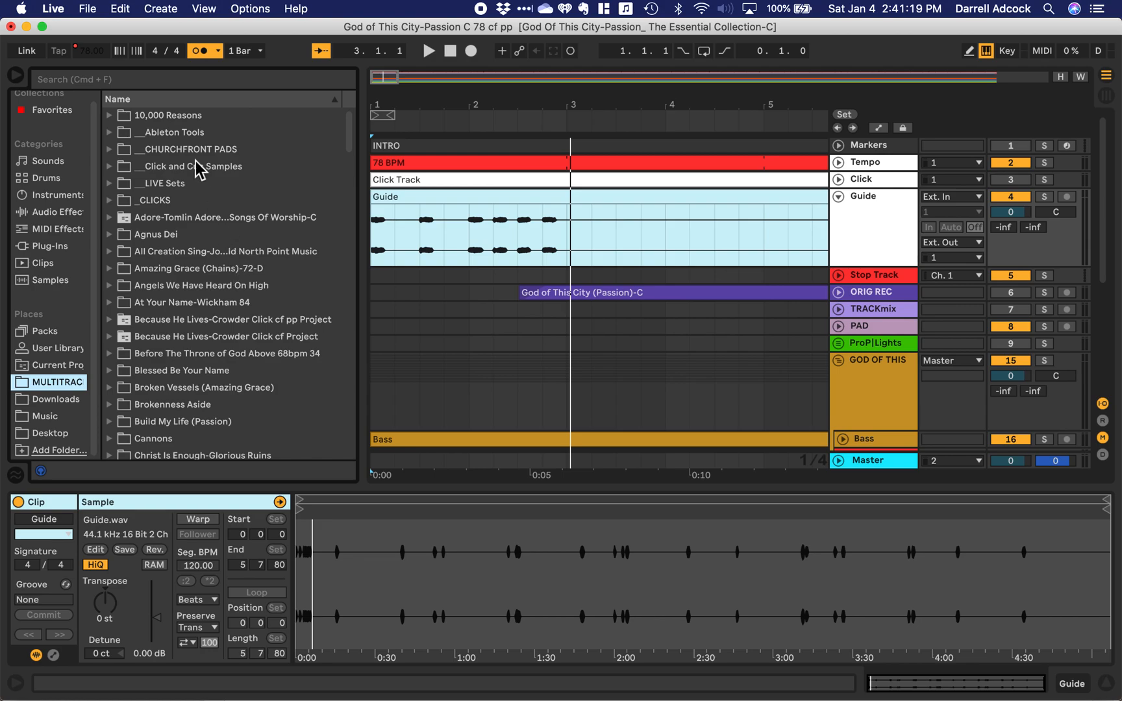
left_click(155, 170)
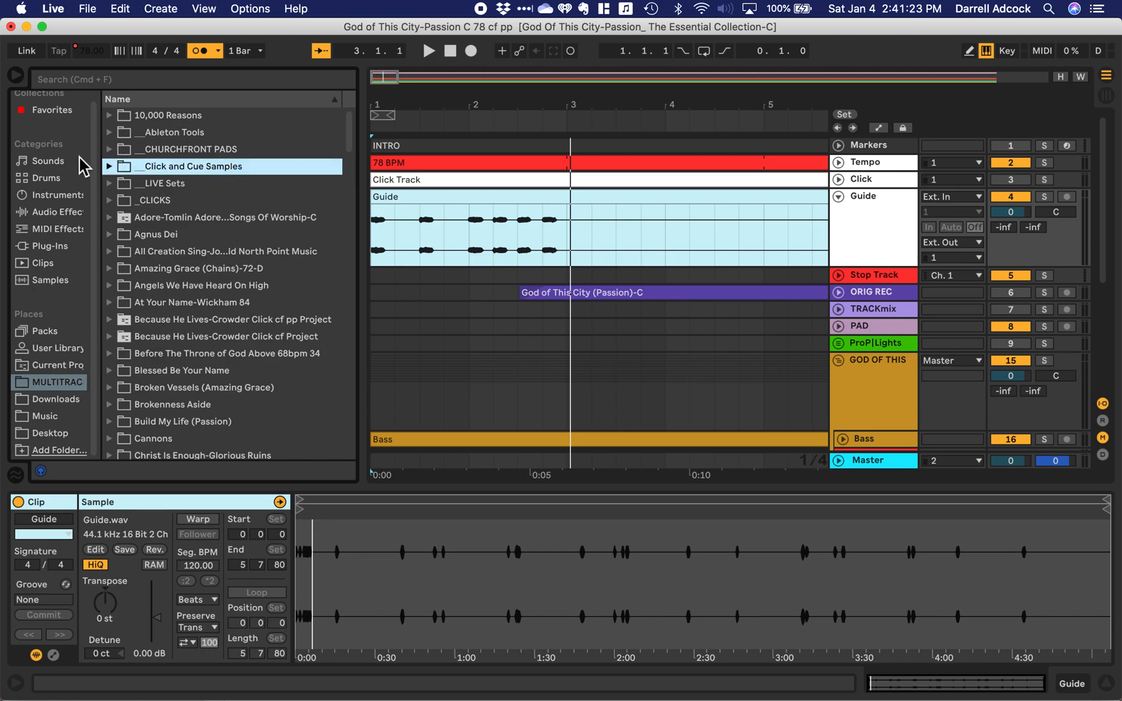
left_click(111, 167)
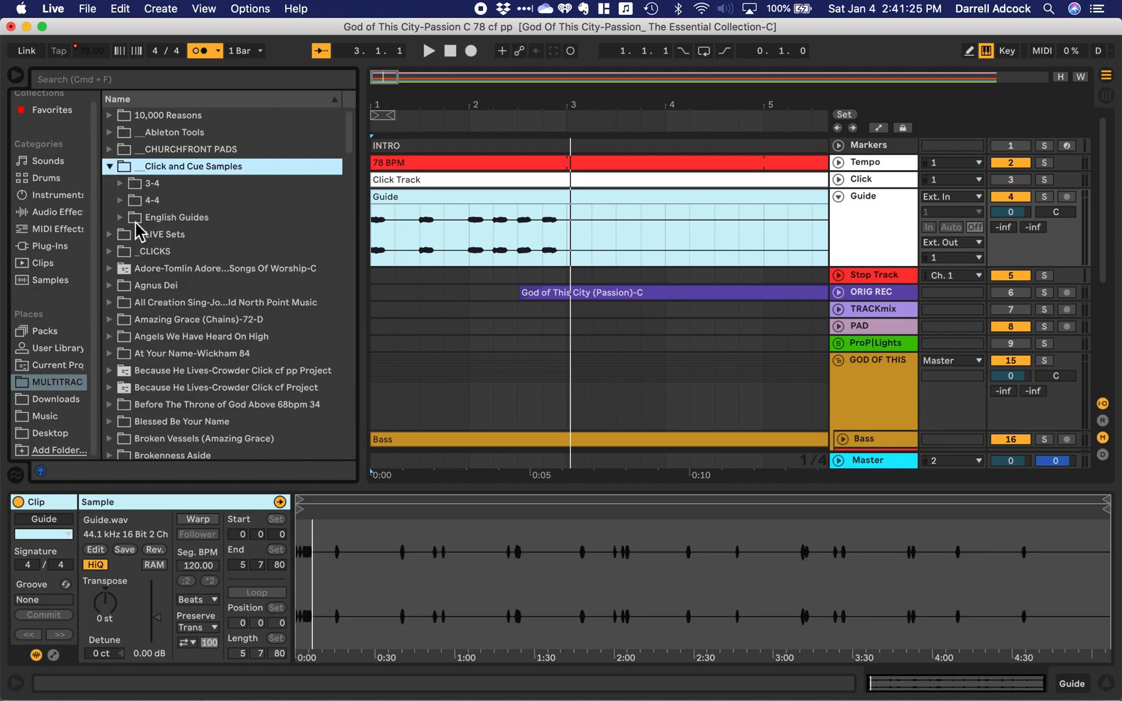
left_click(120, 218)
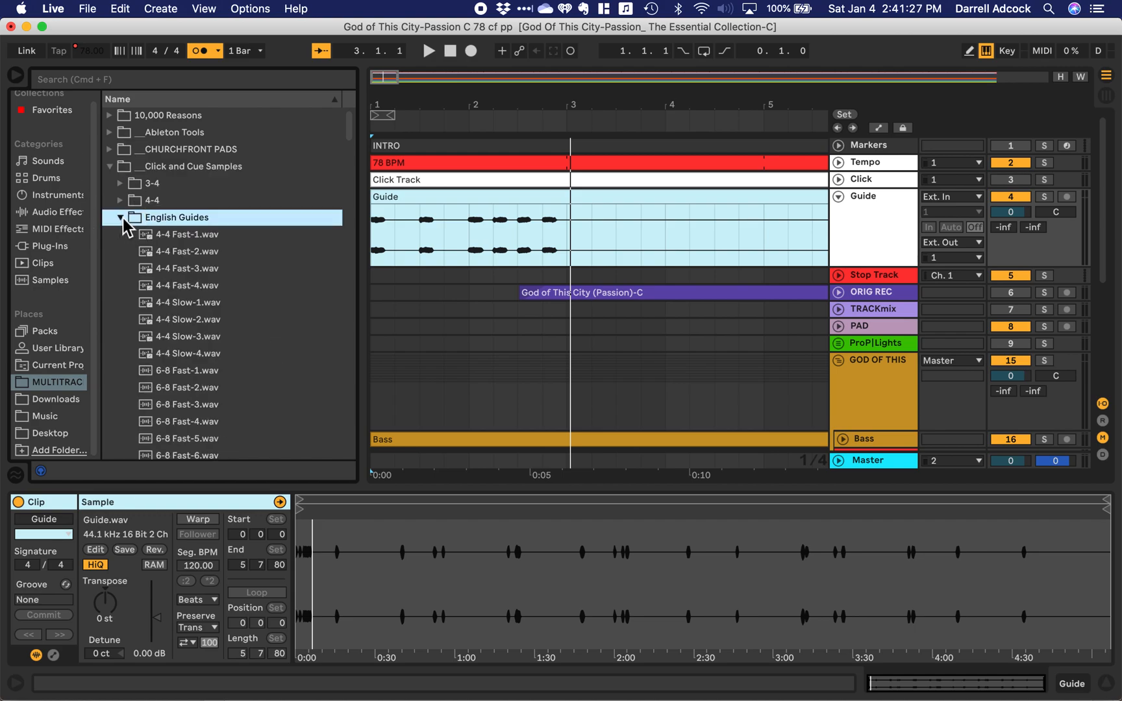
Step: Look through the English Guides cue samples, select SYNTH PRE-ROLL.wav and turn off sample preview
scroll(185, 377, "down", 2)
scroll(188, 380, "down", 1)
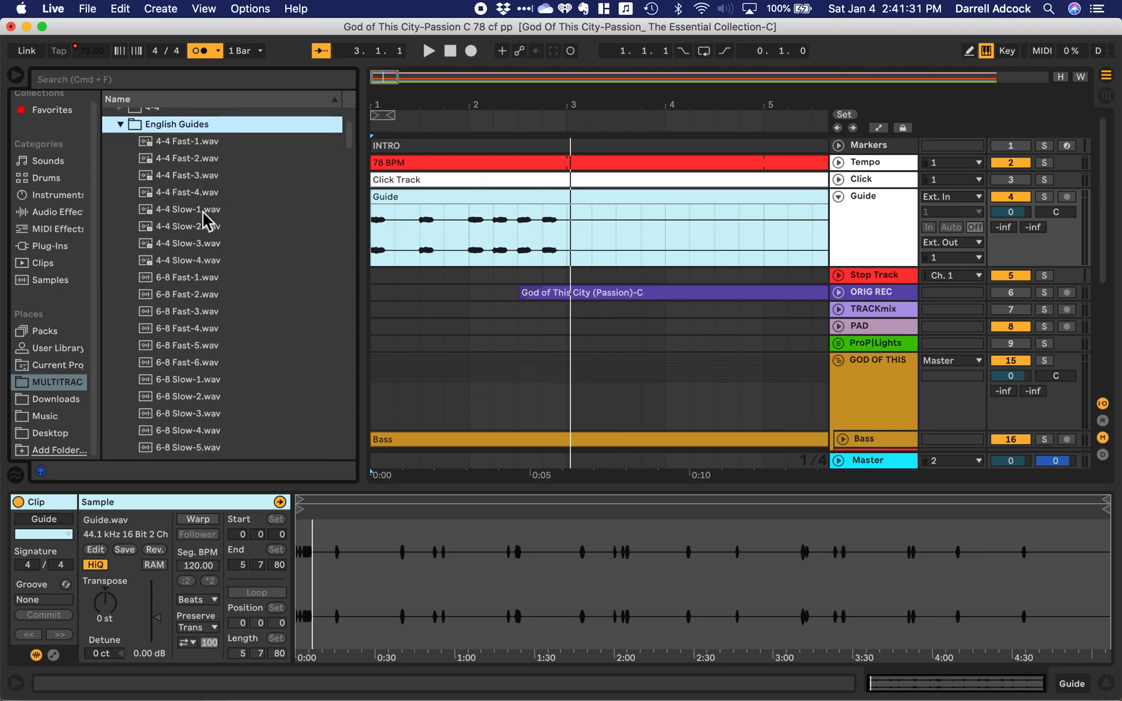
scroll(205, 305, "down", 7)
scroll(204, 308, "down", 5)
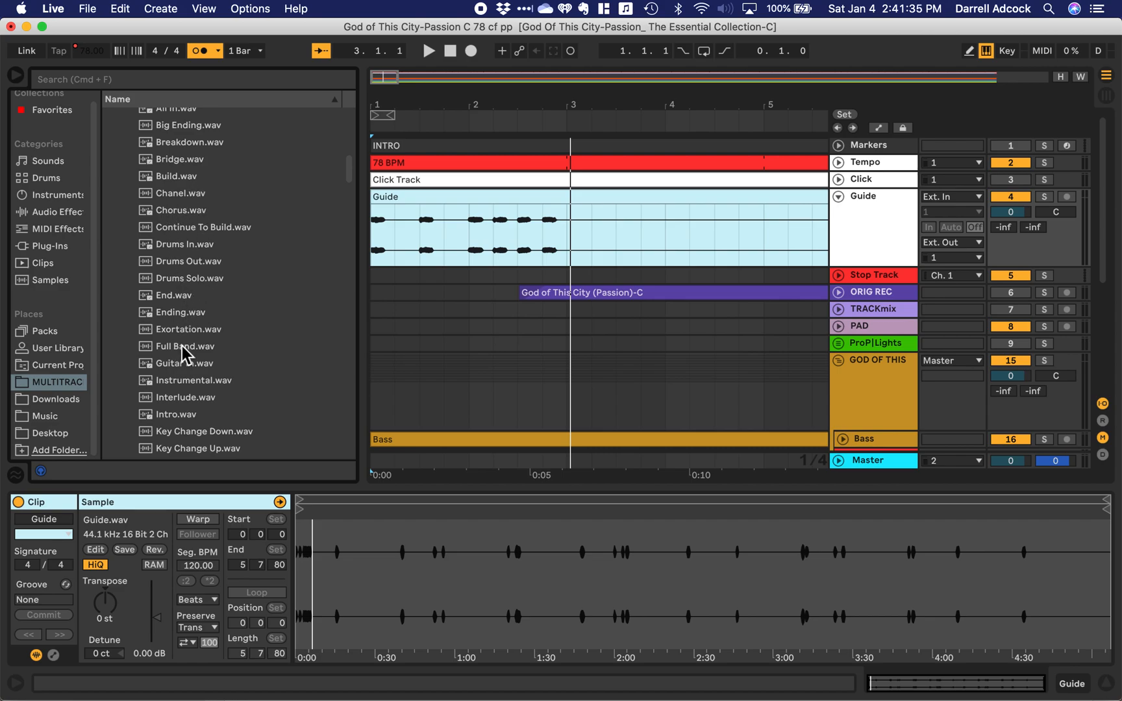
scroll(182, 347, "down", 3)
scroll(184, 354, "down", 12)
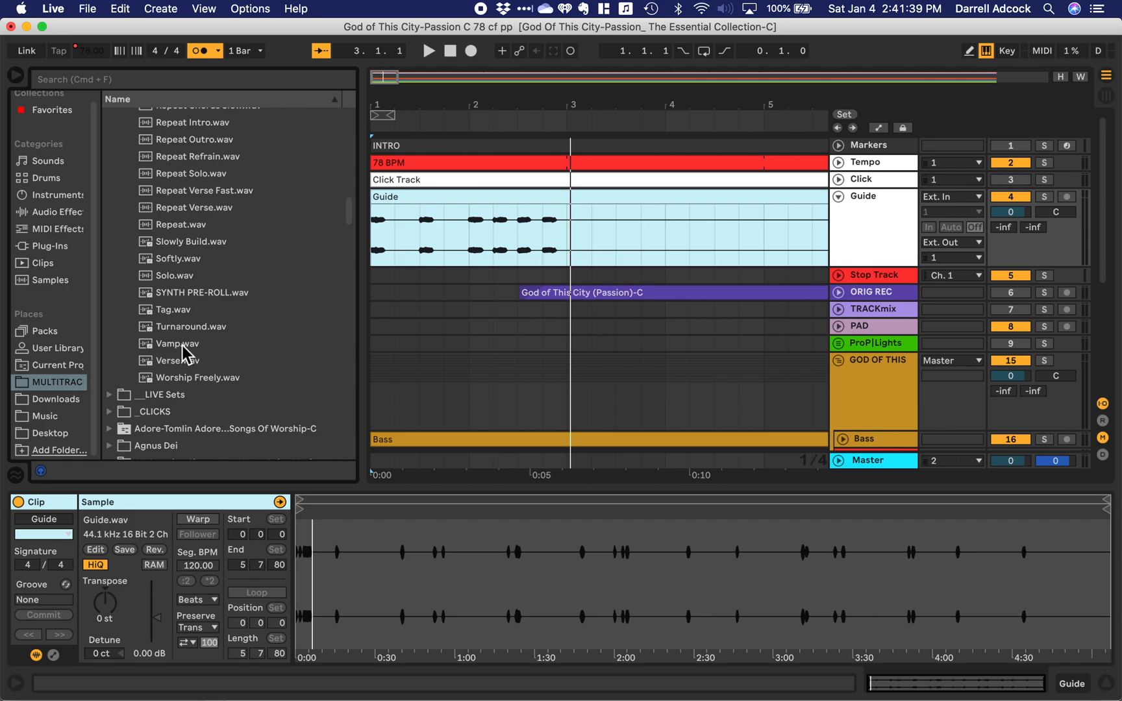
scroll(182, 346, "up", 1)
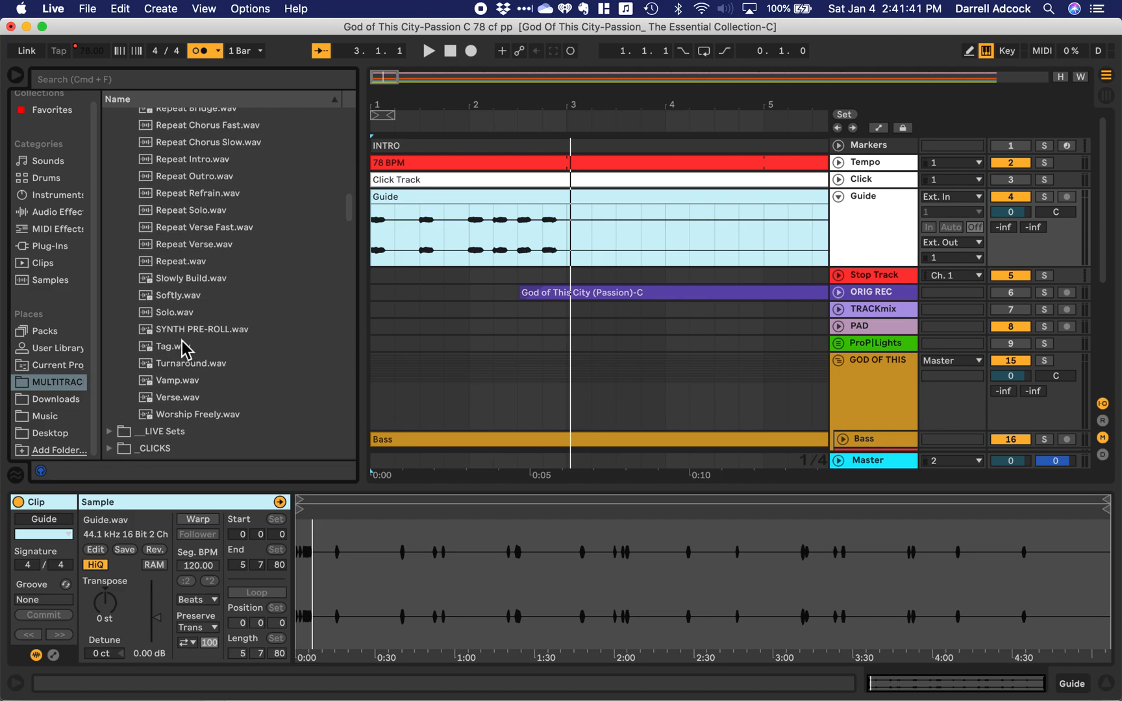
left_click(184, 331)
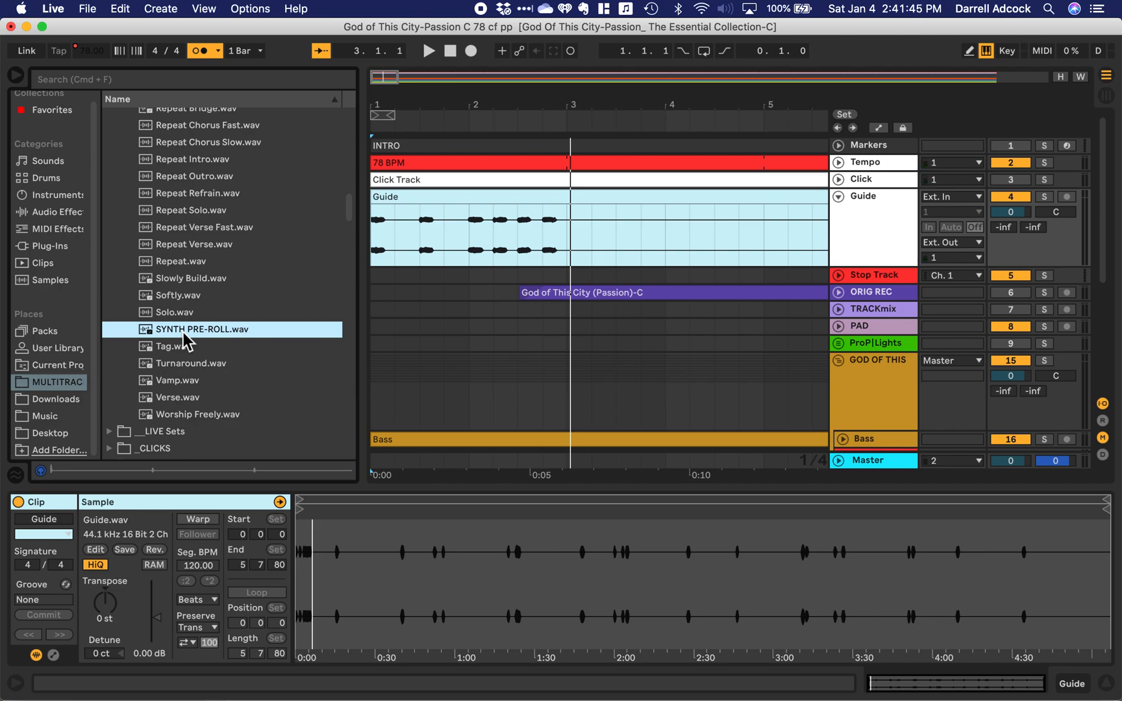
left_click(41, 470)
Step: Place the Acapella.wav cue from English Guides on the Guide track at bar 2
scroll(202, 299, "up", 2)
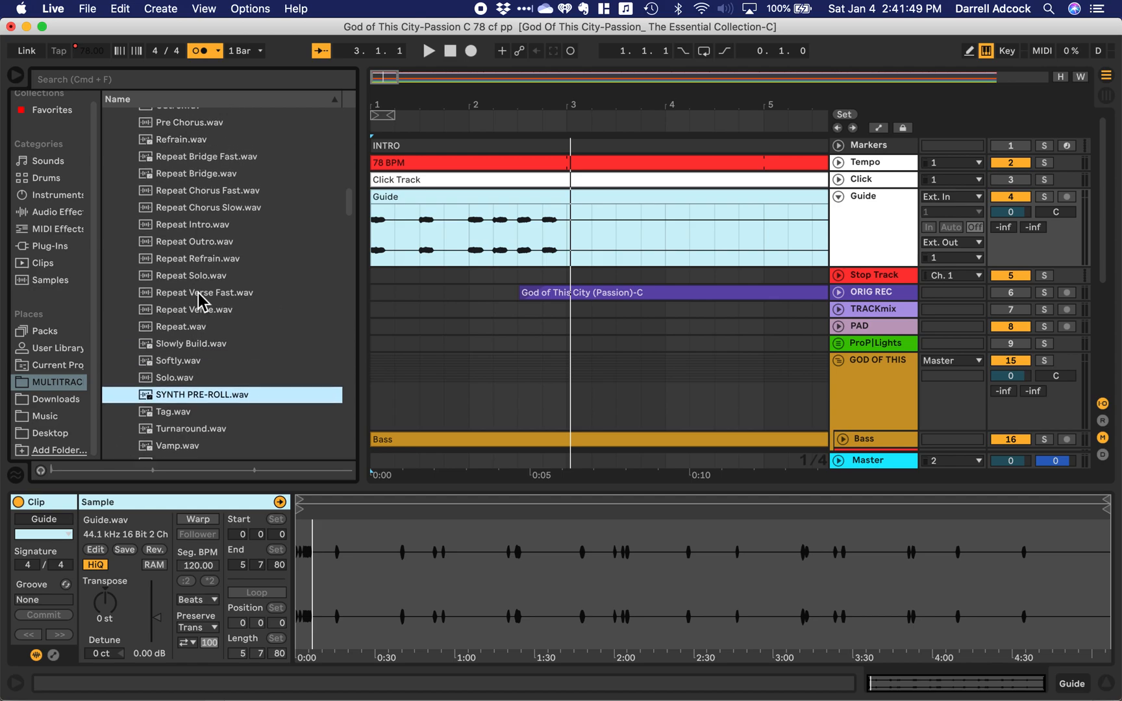
scroll(198, 300, "up", 10)
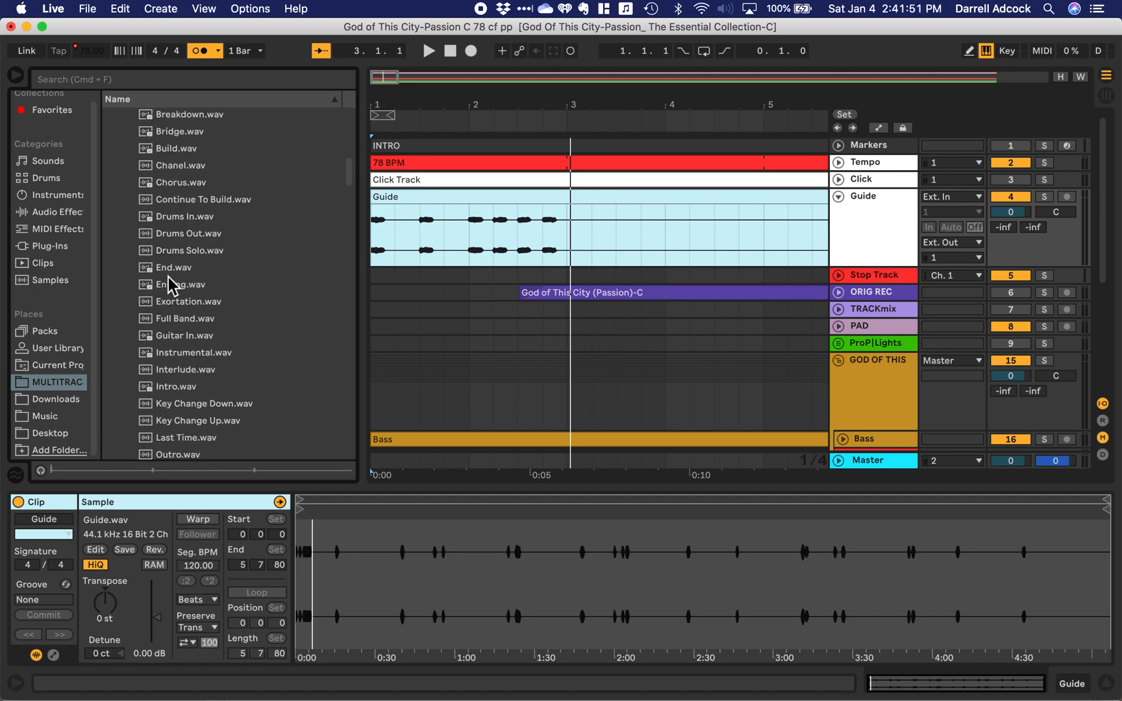
scroll(196, 272, "up", 3)
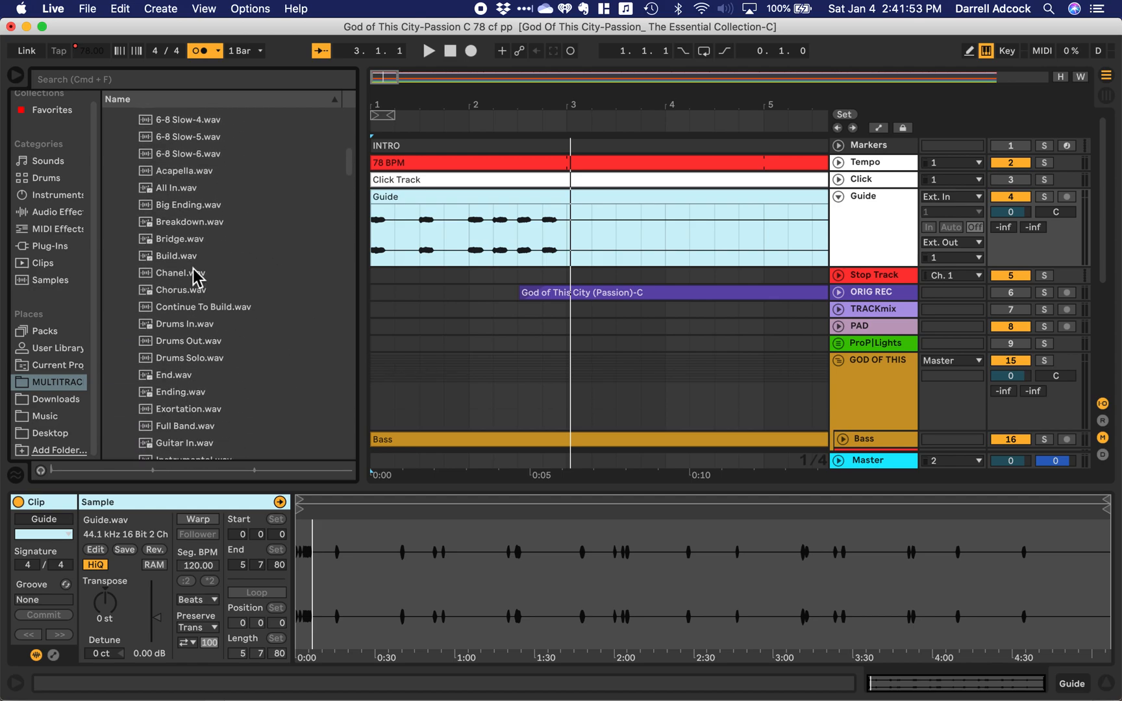
scroll(195, 276, "up", 2)
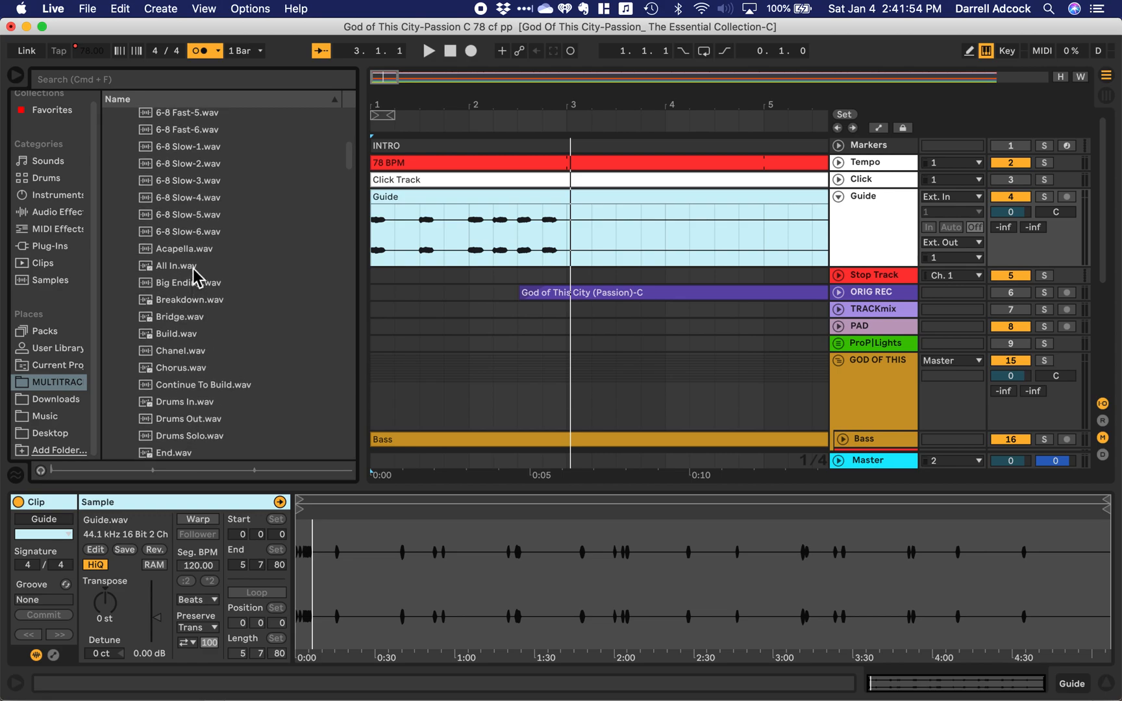
left_click(157, 251)
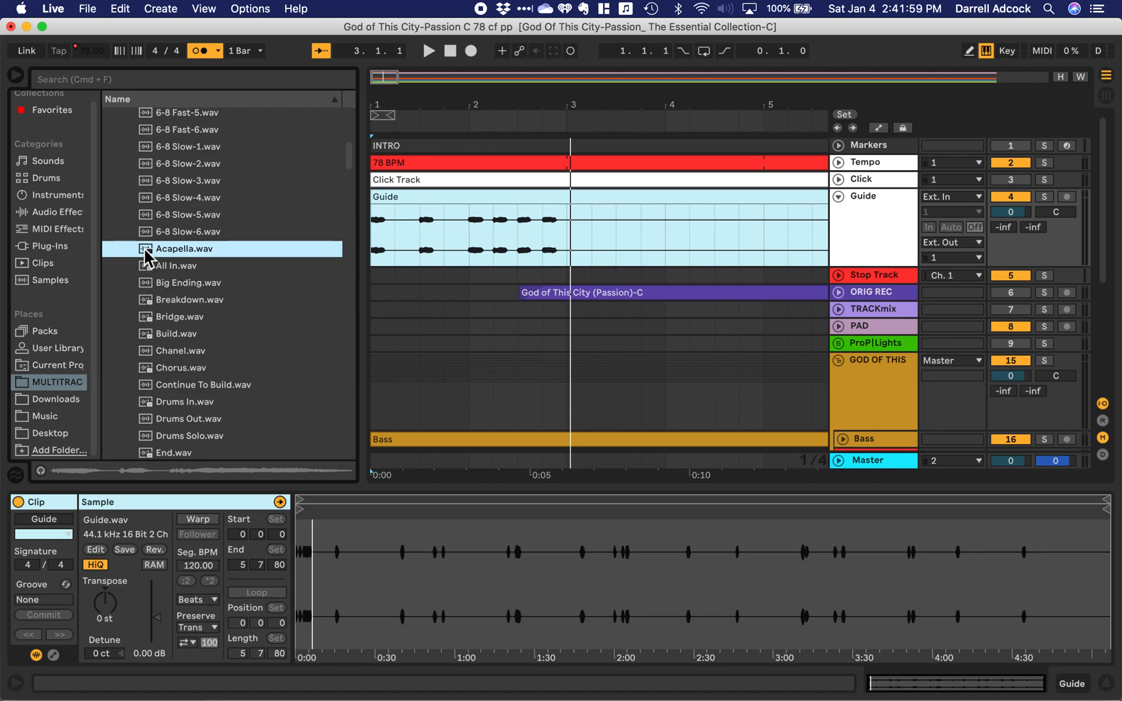
left_click(144, 250)
left_click_drag(144, 253, 476, 237)
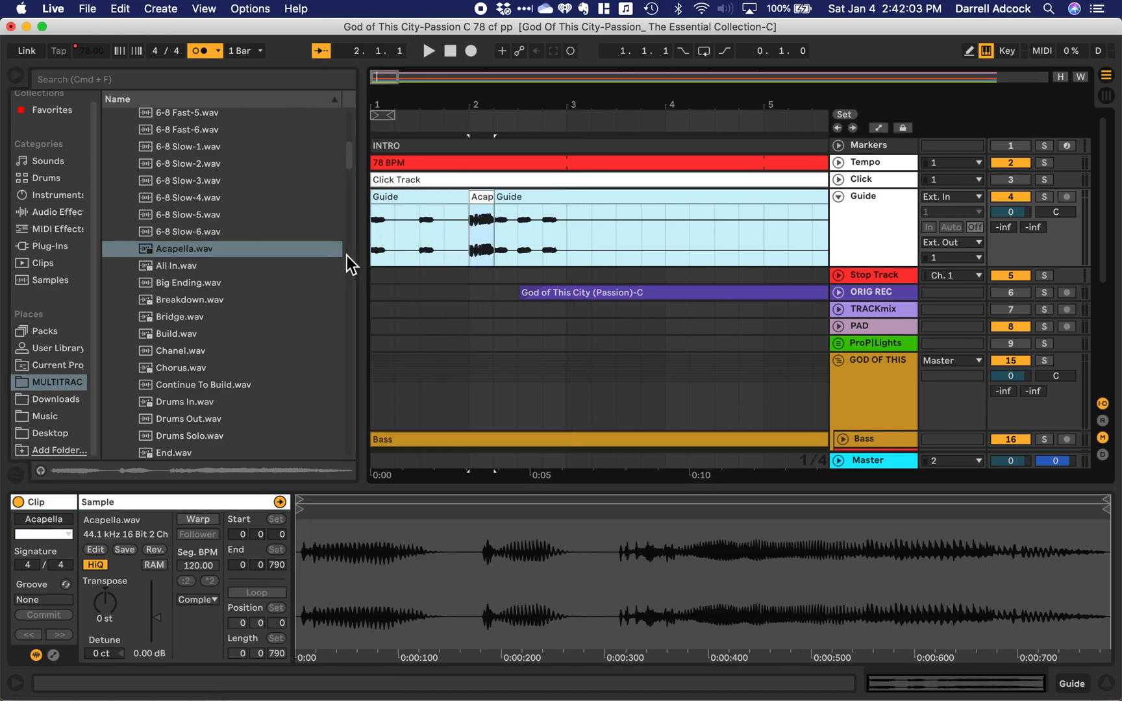
Step: Play the Guide track from bar 1 to just past bar 3 to hear the Acapella cue
left_click(373, 236)
key("space")
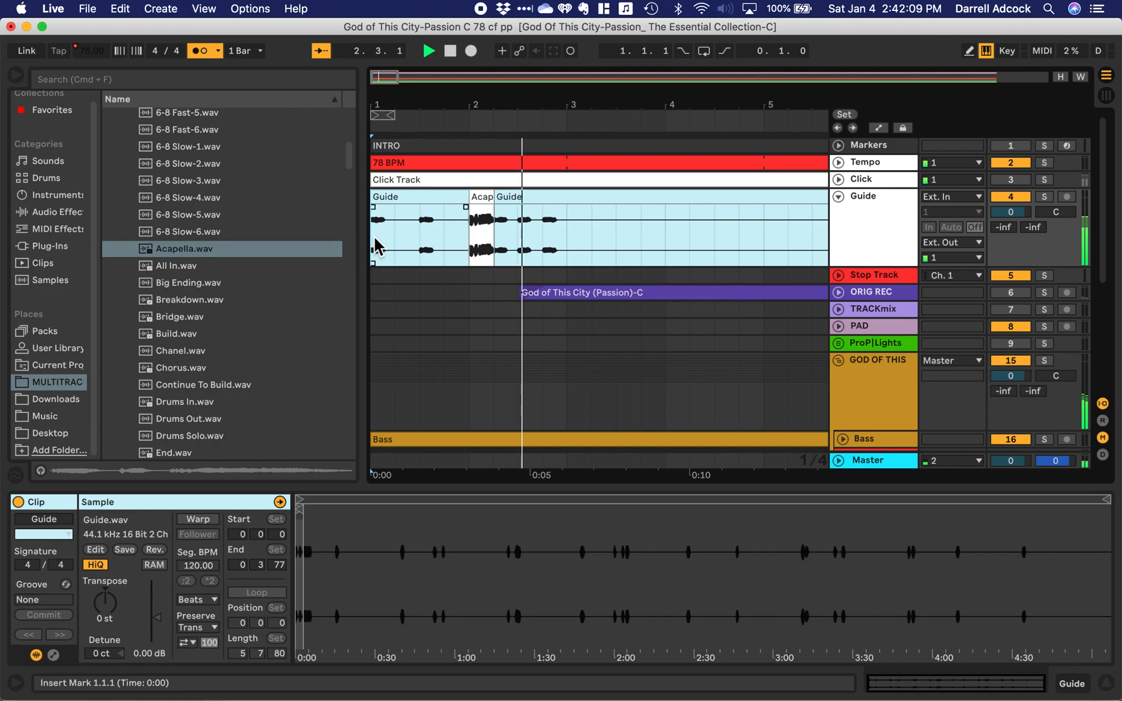
key("space")
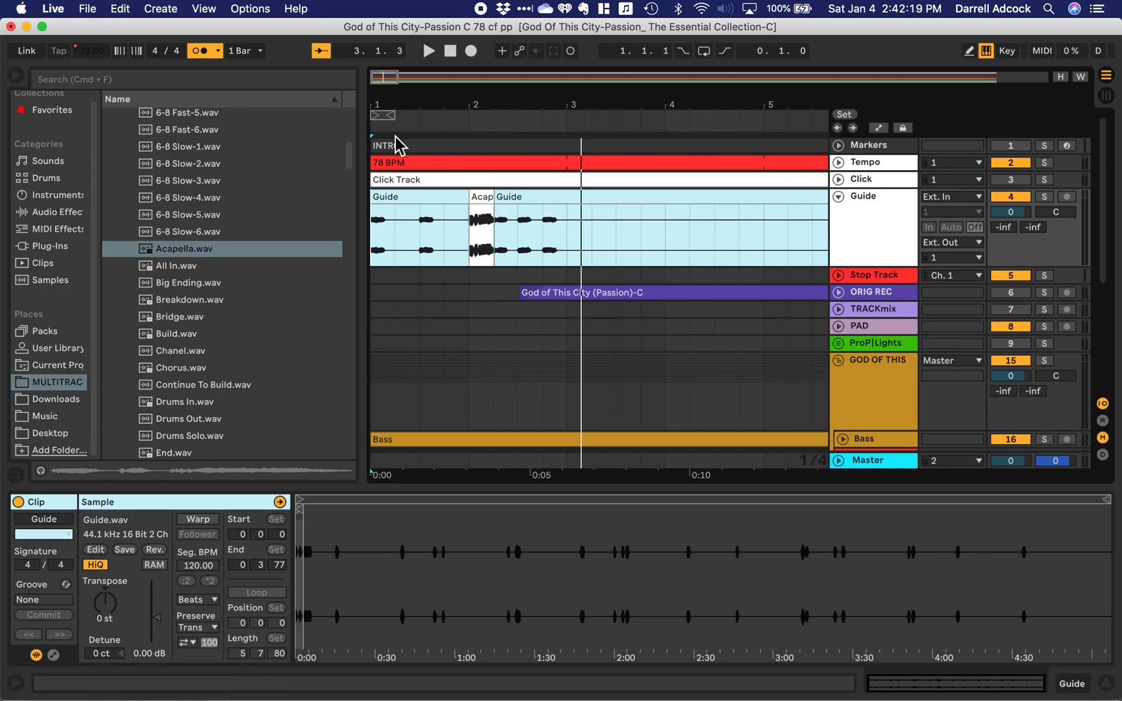
Step: Examine the Guide track's verse cue at bar 6 and the area around the Acapella cue at bar 2
left_click_drag(386, 82, 410, 82)
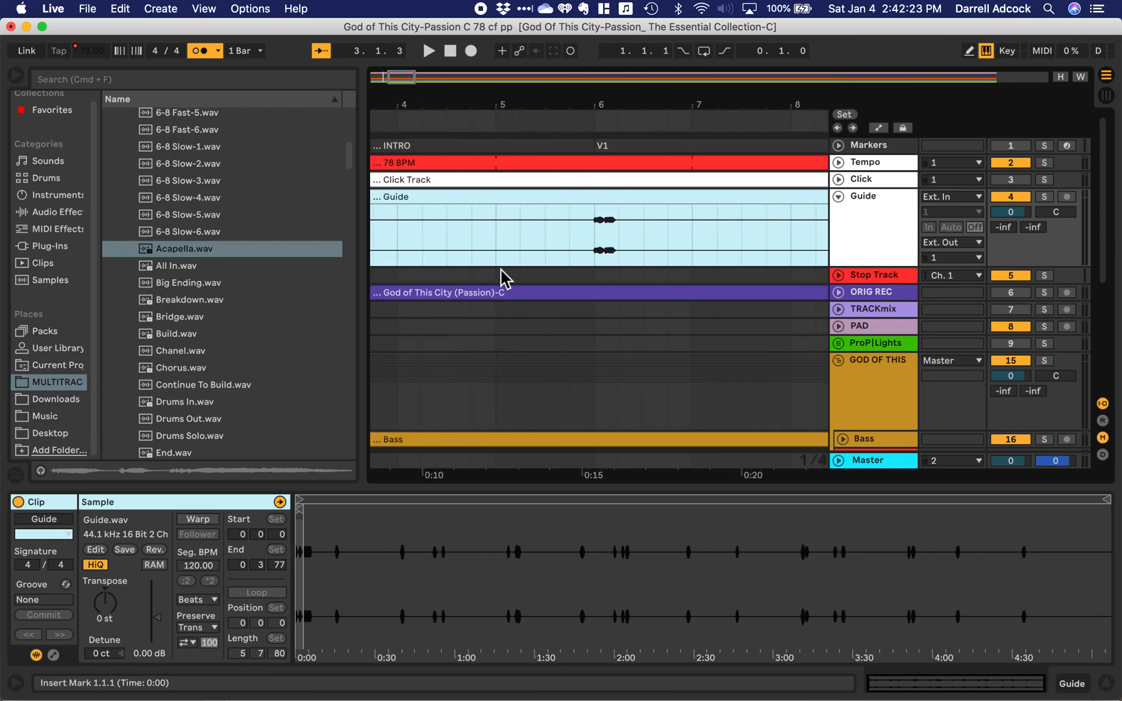
scroll(502, 268, "left", 5)
left_click(624, 220)
left_click(518, 234)
left_click(486, 306)
left_click(457, 218)
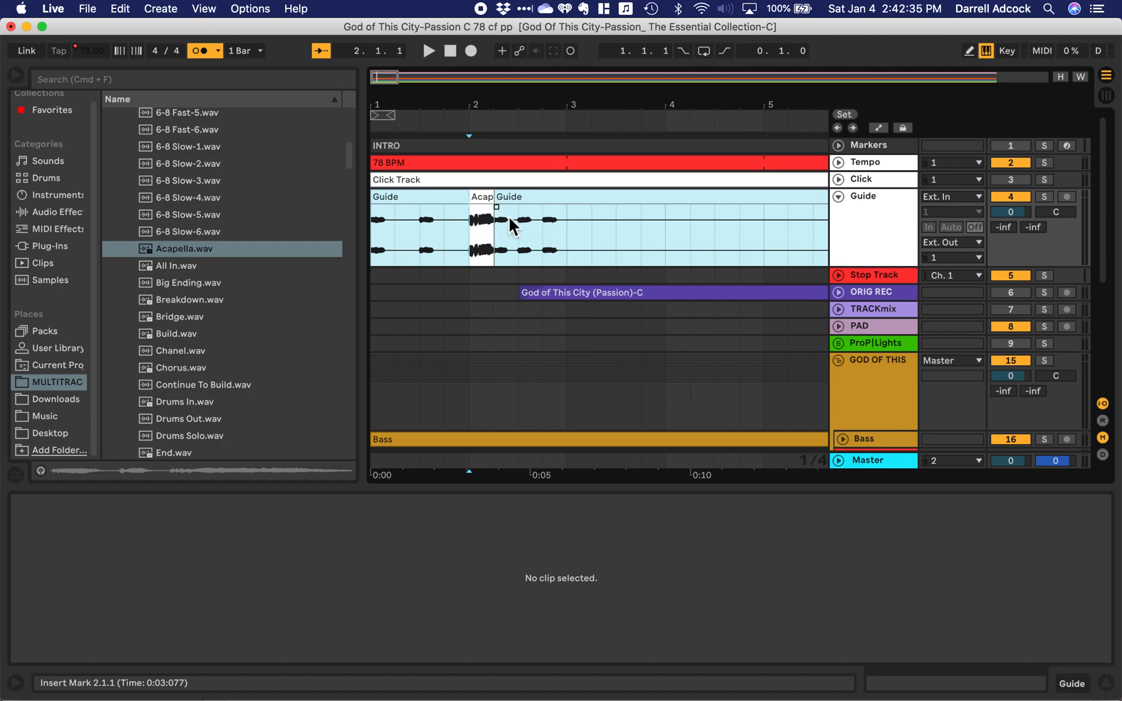
Step: Select all the Guide track clips from bar 1 to the song's end and look up the Consolidate command
left_click(427, 201)
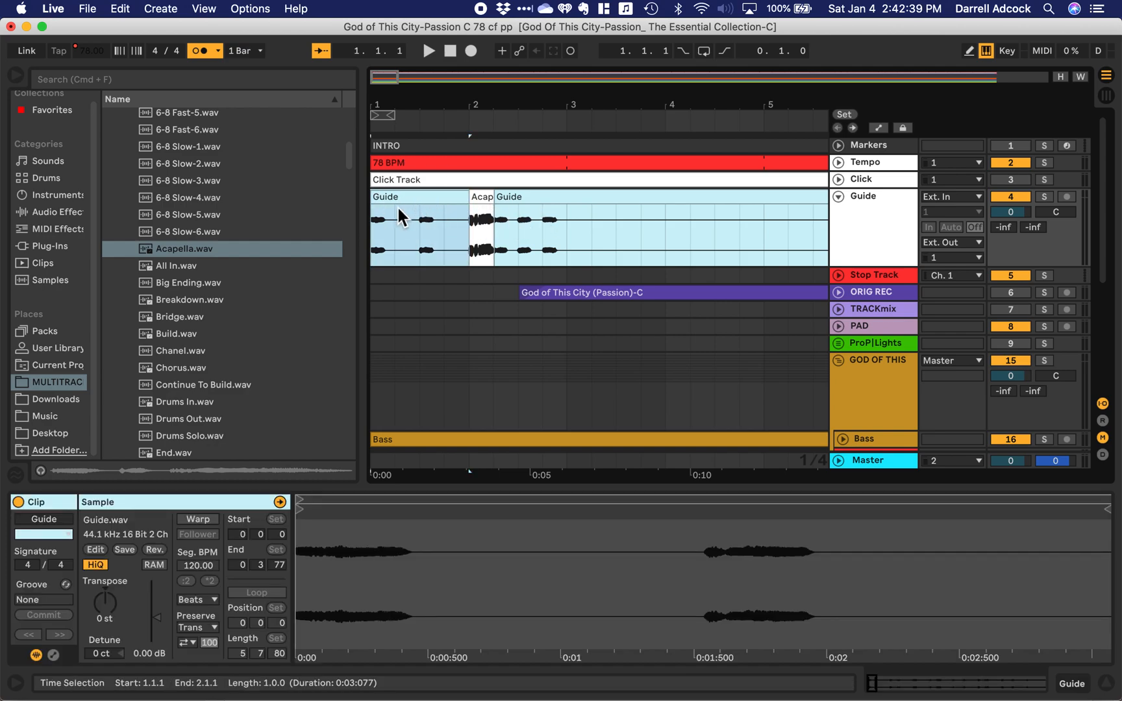
left_click(997, 78)
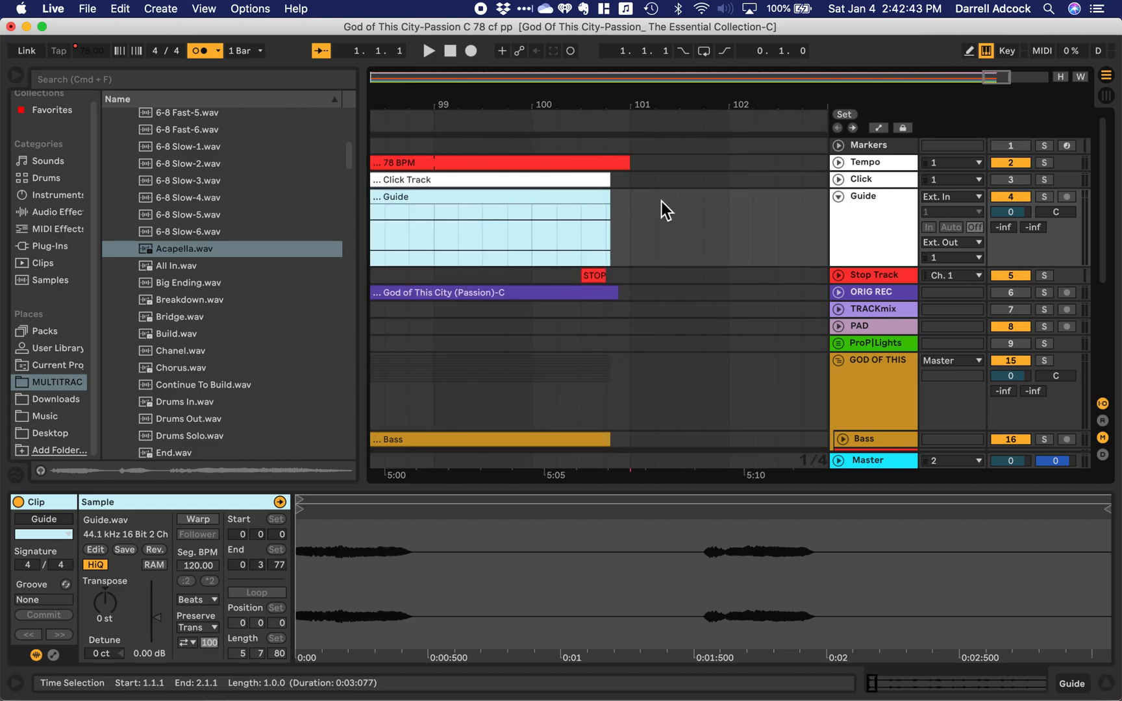
left_click(579, 206, "shift")
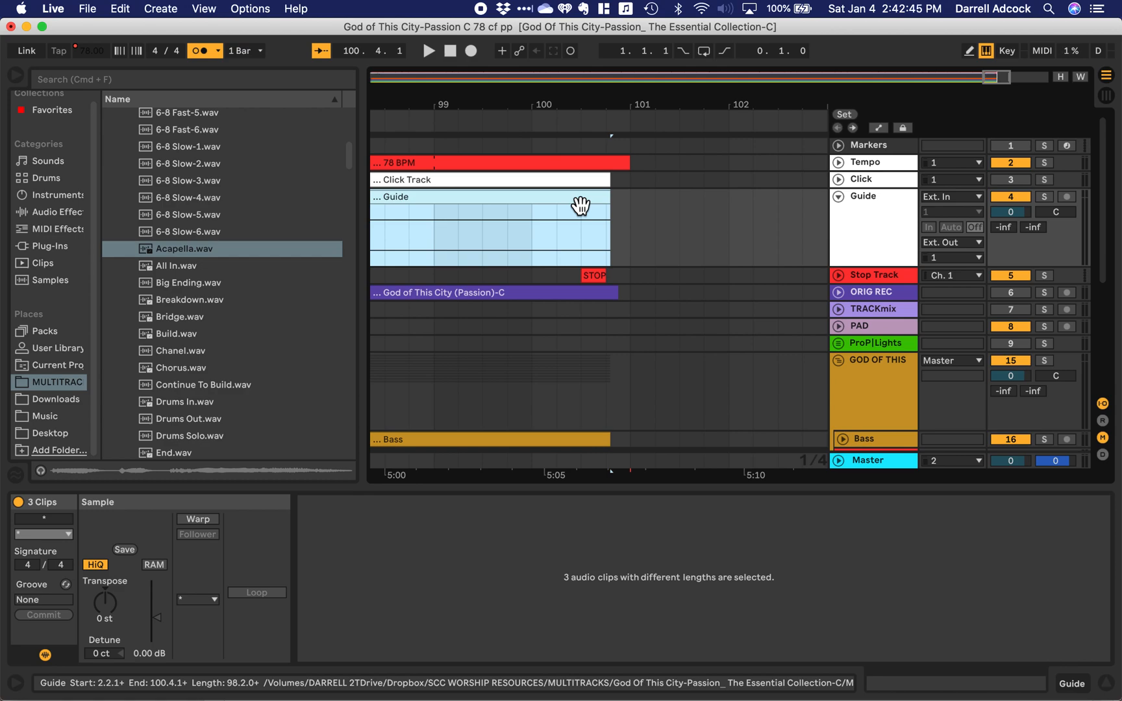
left_click_drag(614, 85, 712, 83)
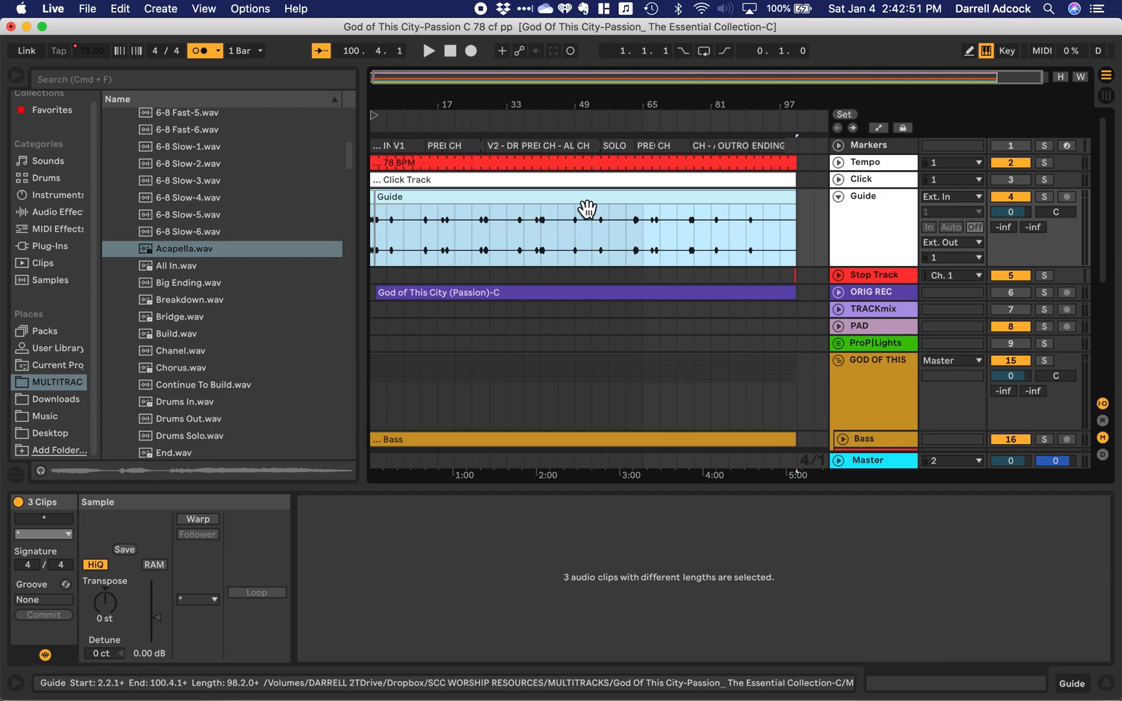
left_click(120, 8)
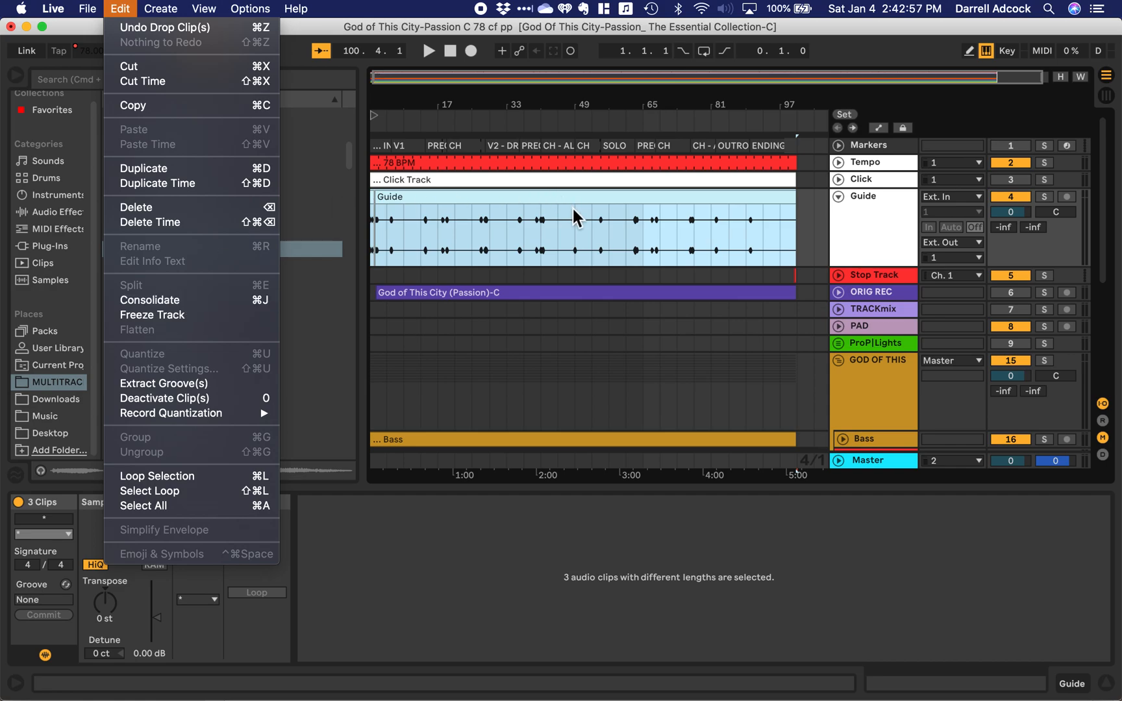
left_click(671, 198)
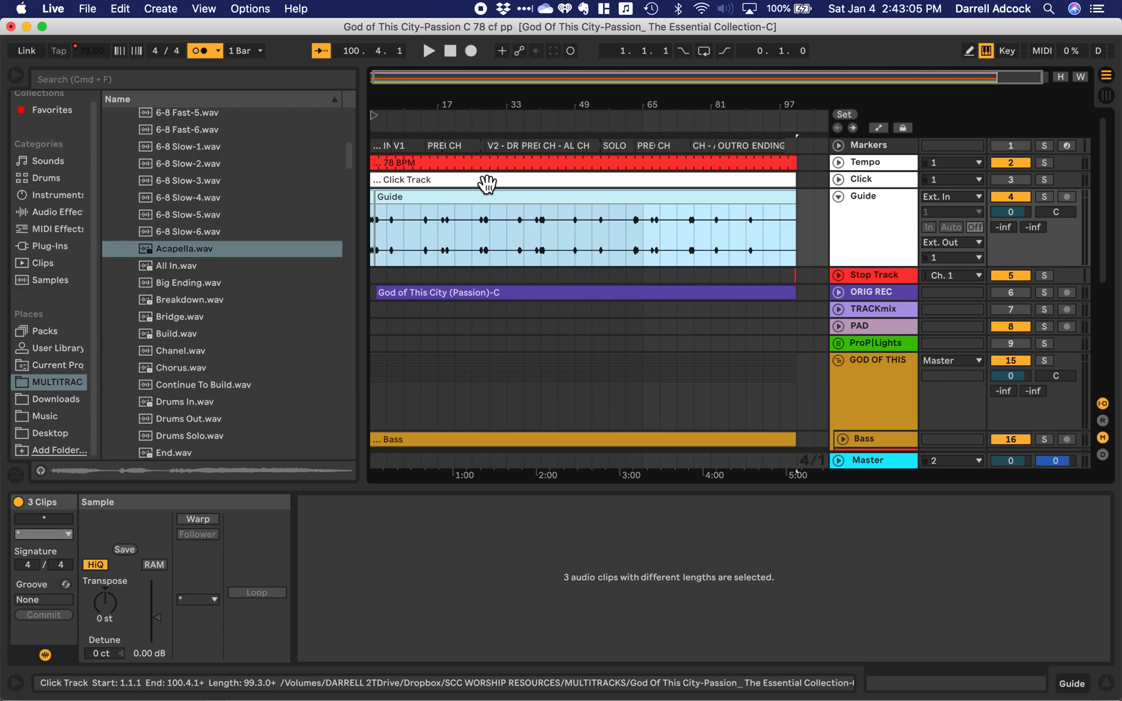
left_click(470, 224)
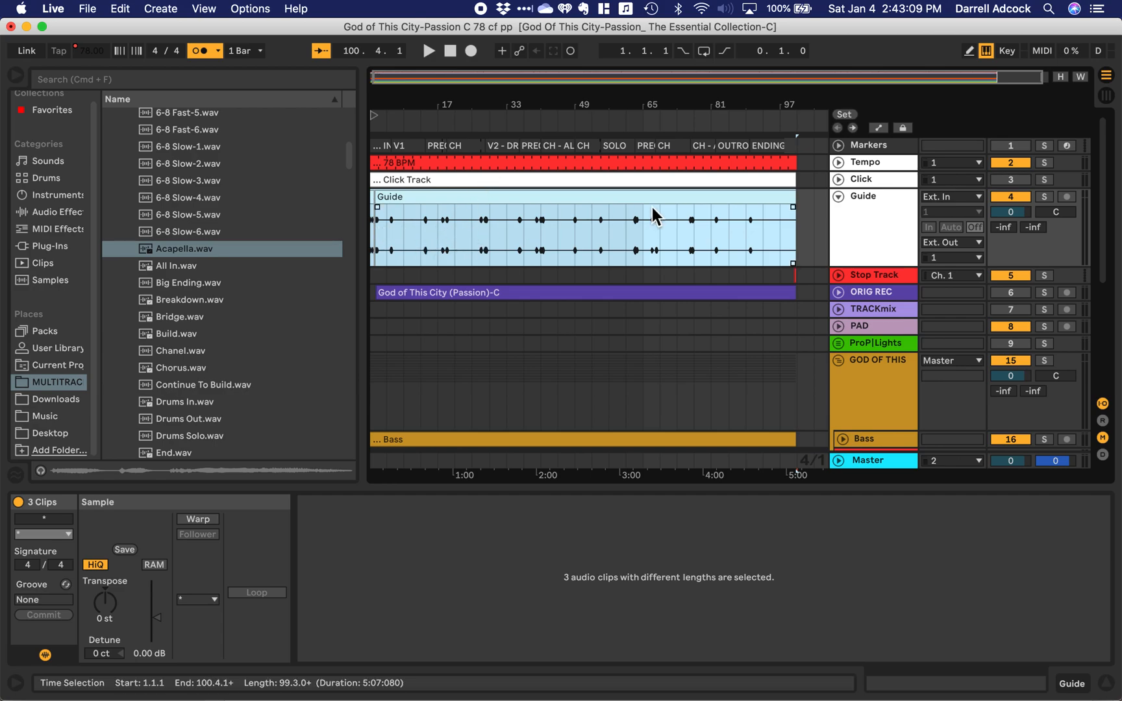
Step: Hide the browser and undo dropping the Acapella cue into the Guide track
left_click(839, 197)
left_click(840, 197)
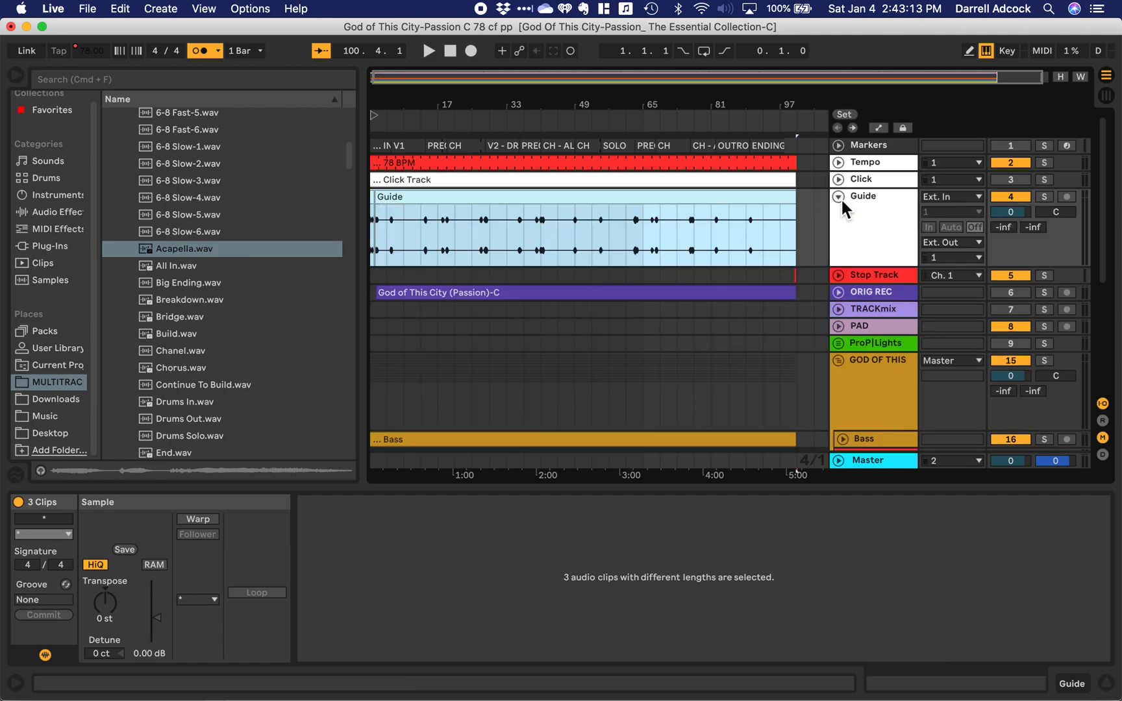
left_click(18, 76)
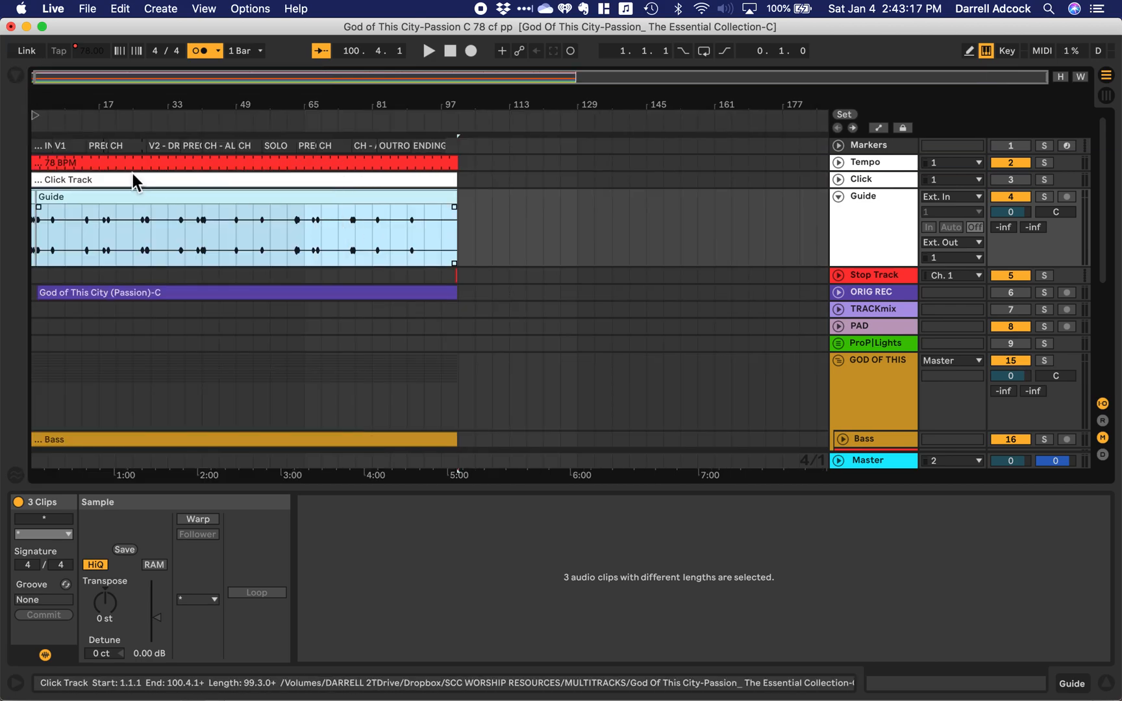
key("super+j")
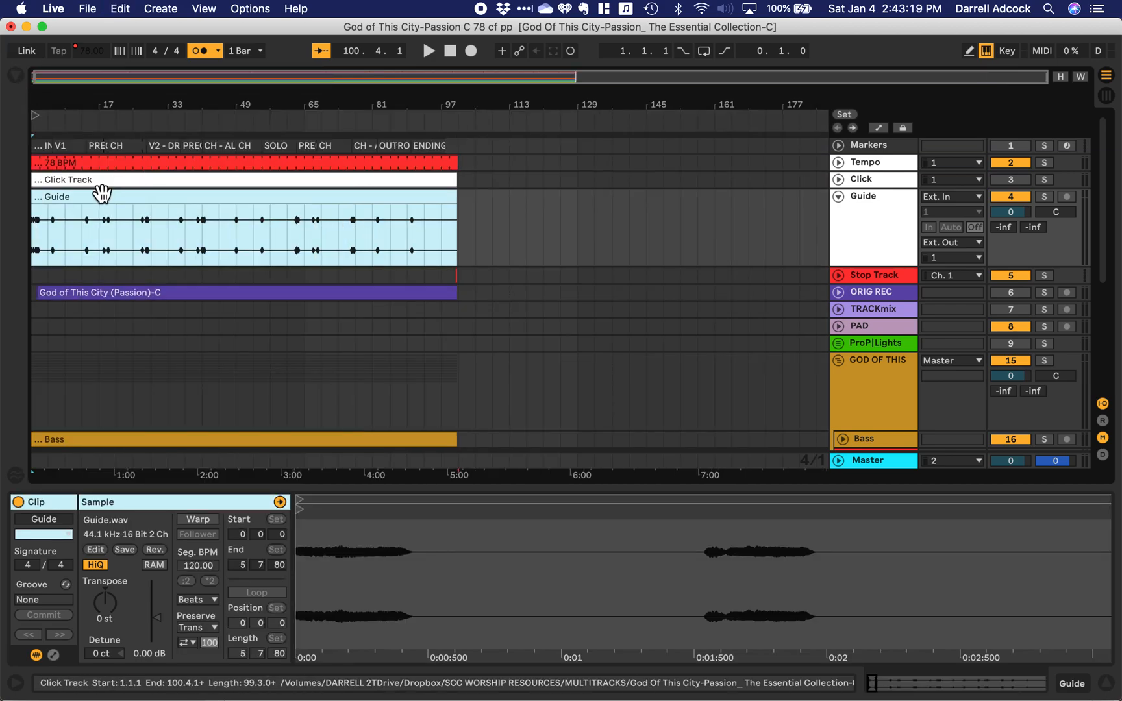
Step: Select the full-length Guide clip to check it across the whole song, and fold the Guide track
scroll(114, 243, "left", 1)
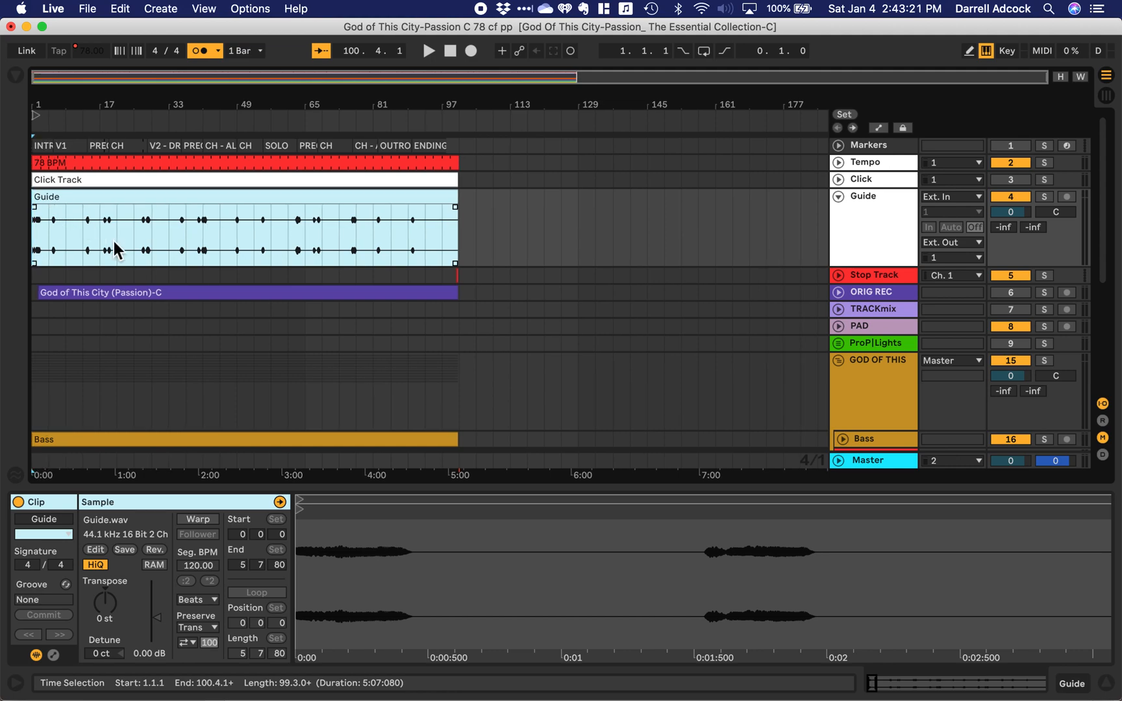
left_click(105, 209)
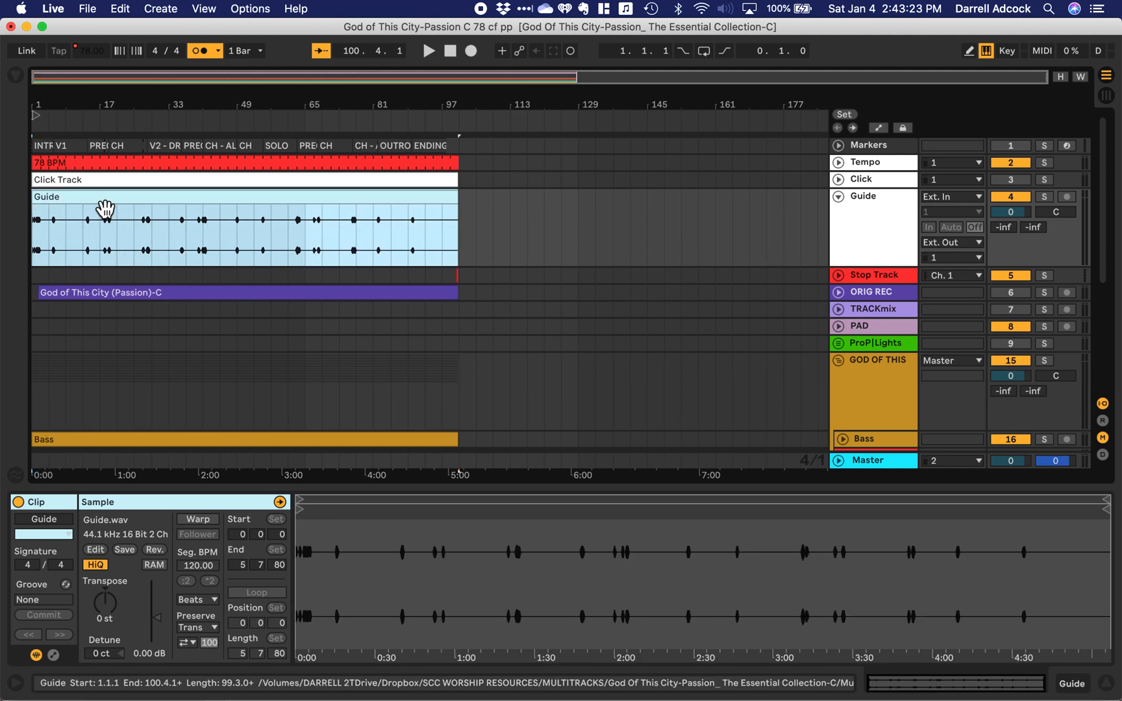
mouse_move(469, 76)
left_mouse_down()
mouse_move(469, 151)
mouse_move(469, 89)
left_mouse_up()
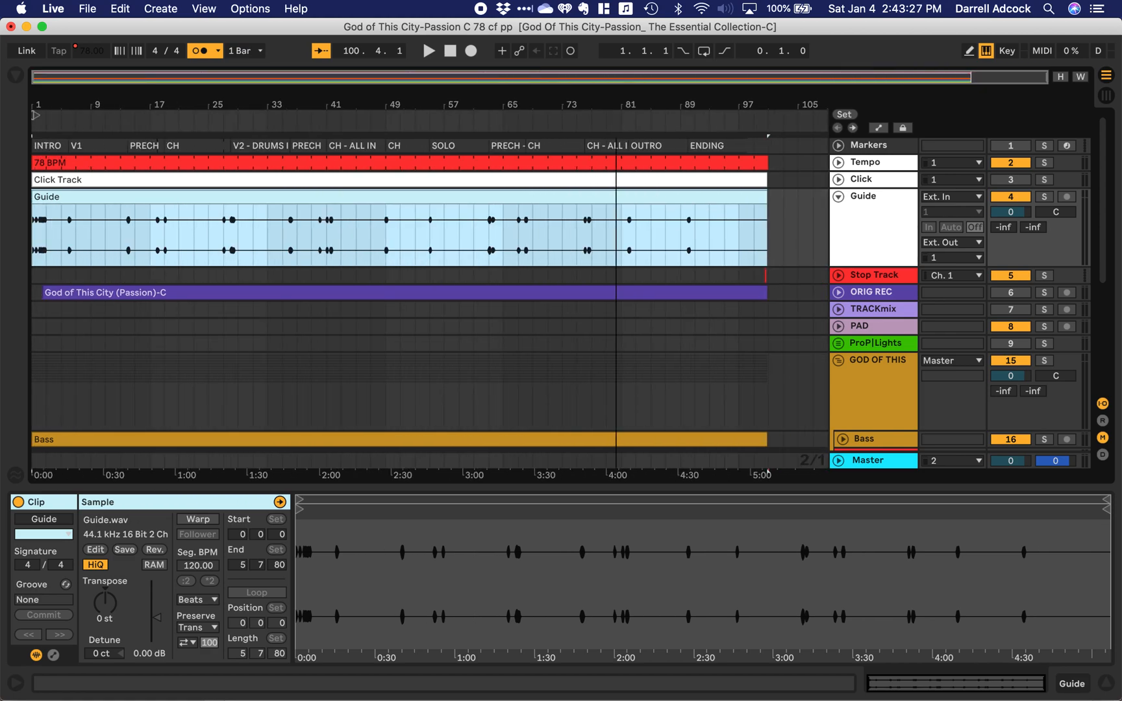
left_click(837, 199)
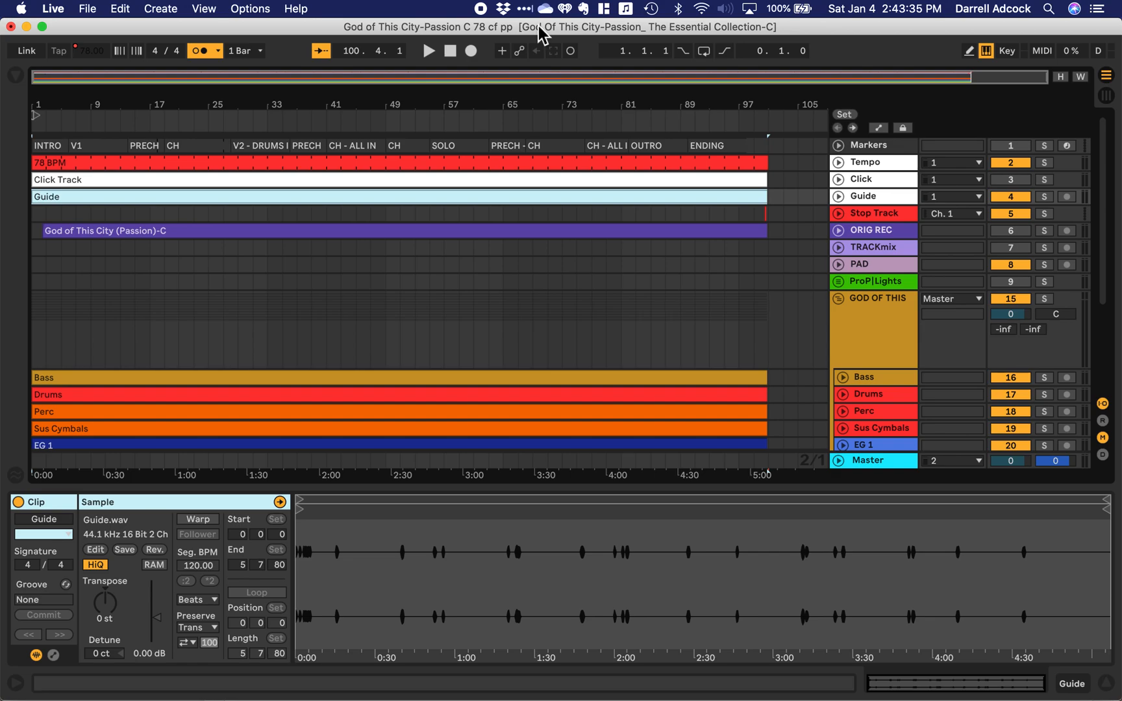
Step: Open the 78 BPM tempo clip's settings and switch its Leader option off and back on
left_click(519, 166)
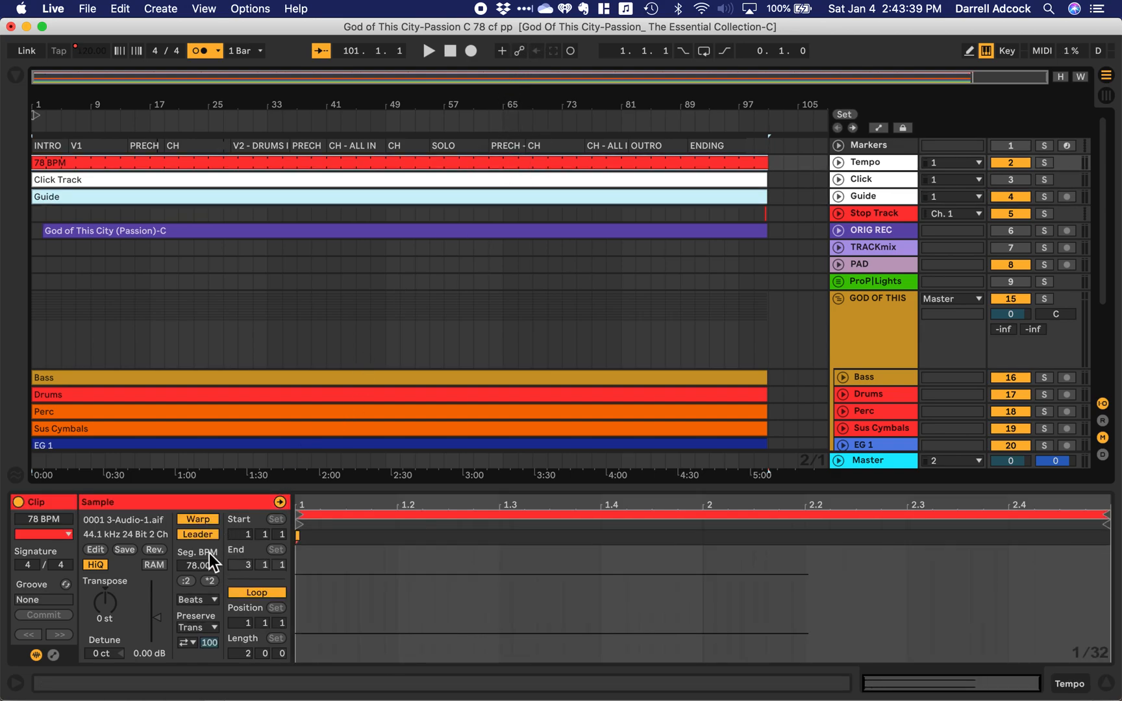
left_click(209, 535)
left_click(209, 536)
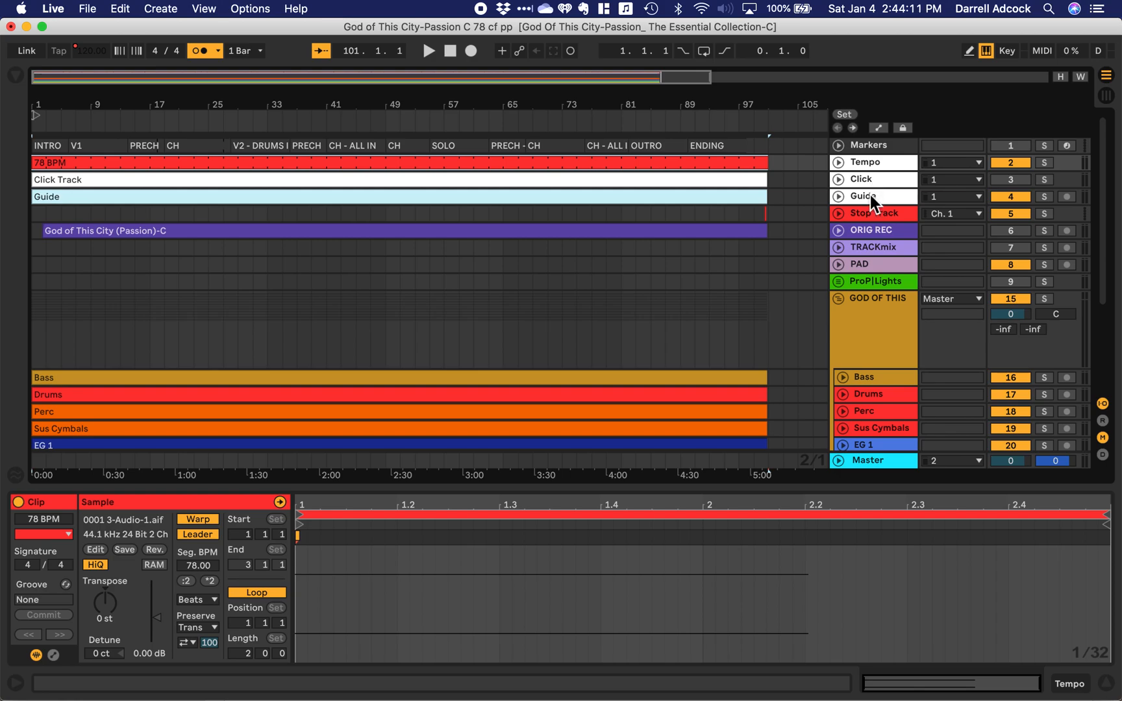
Step: Unfold the Guide and Markers tracks to review their contents and fold both again
left_click(839, 196)
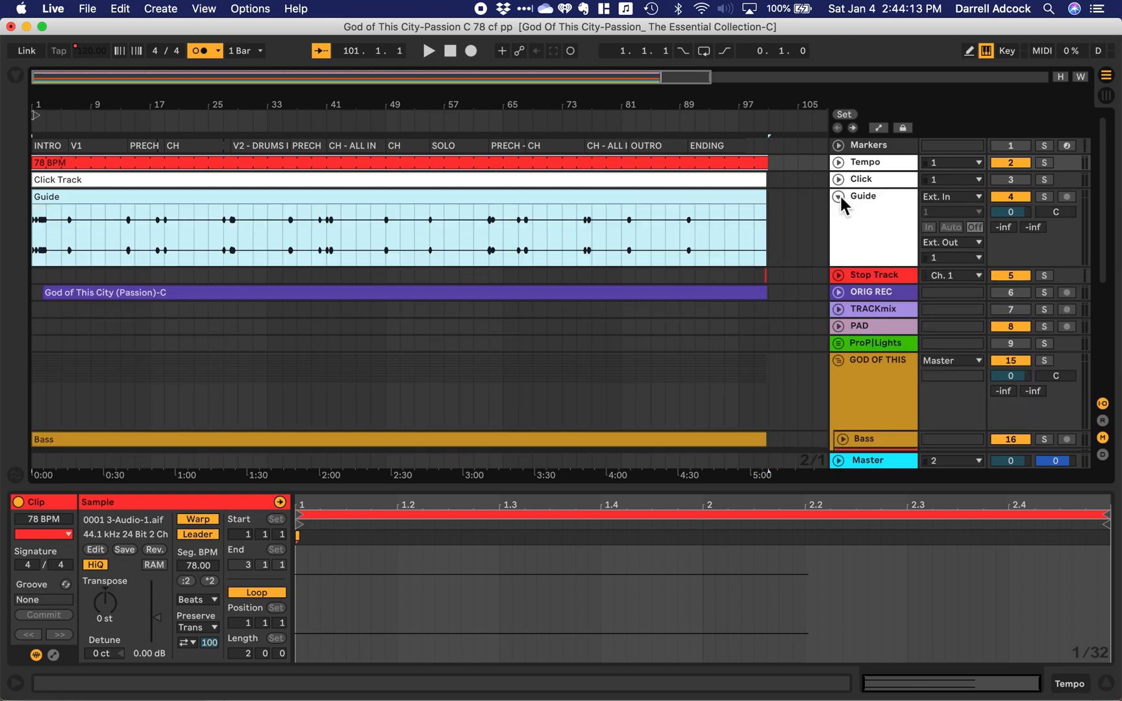
left_click(838, 146)
left_click(838, 146)
left_click(838, 197)
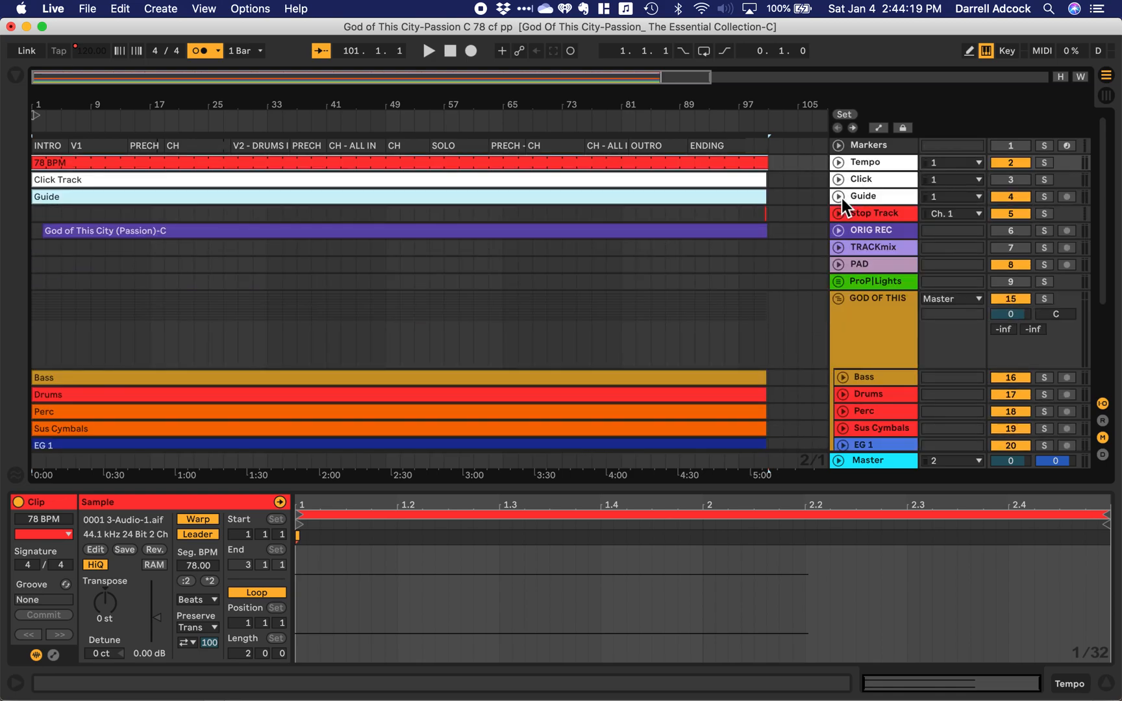